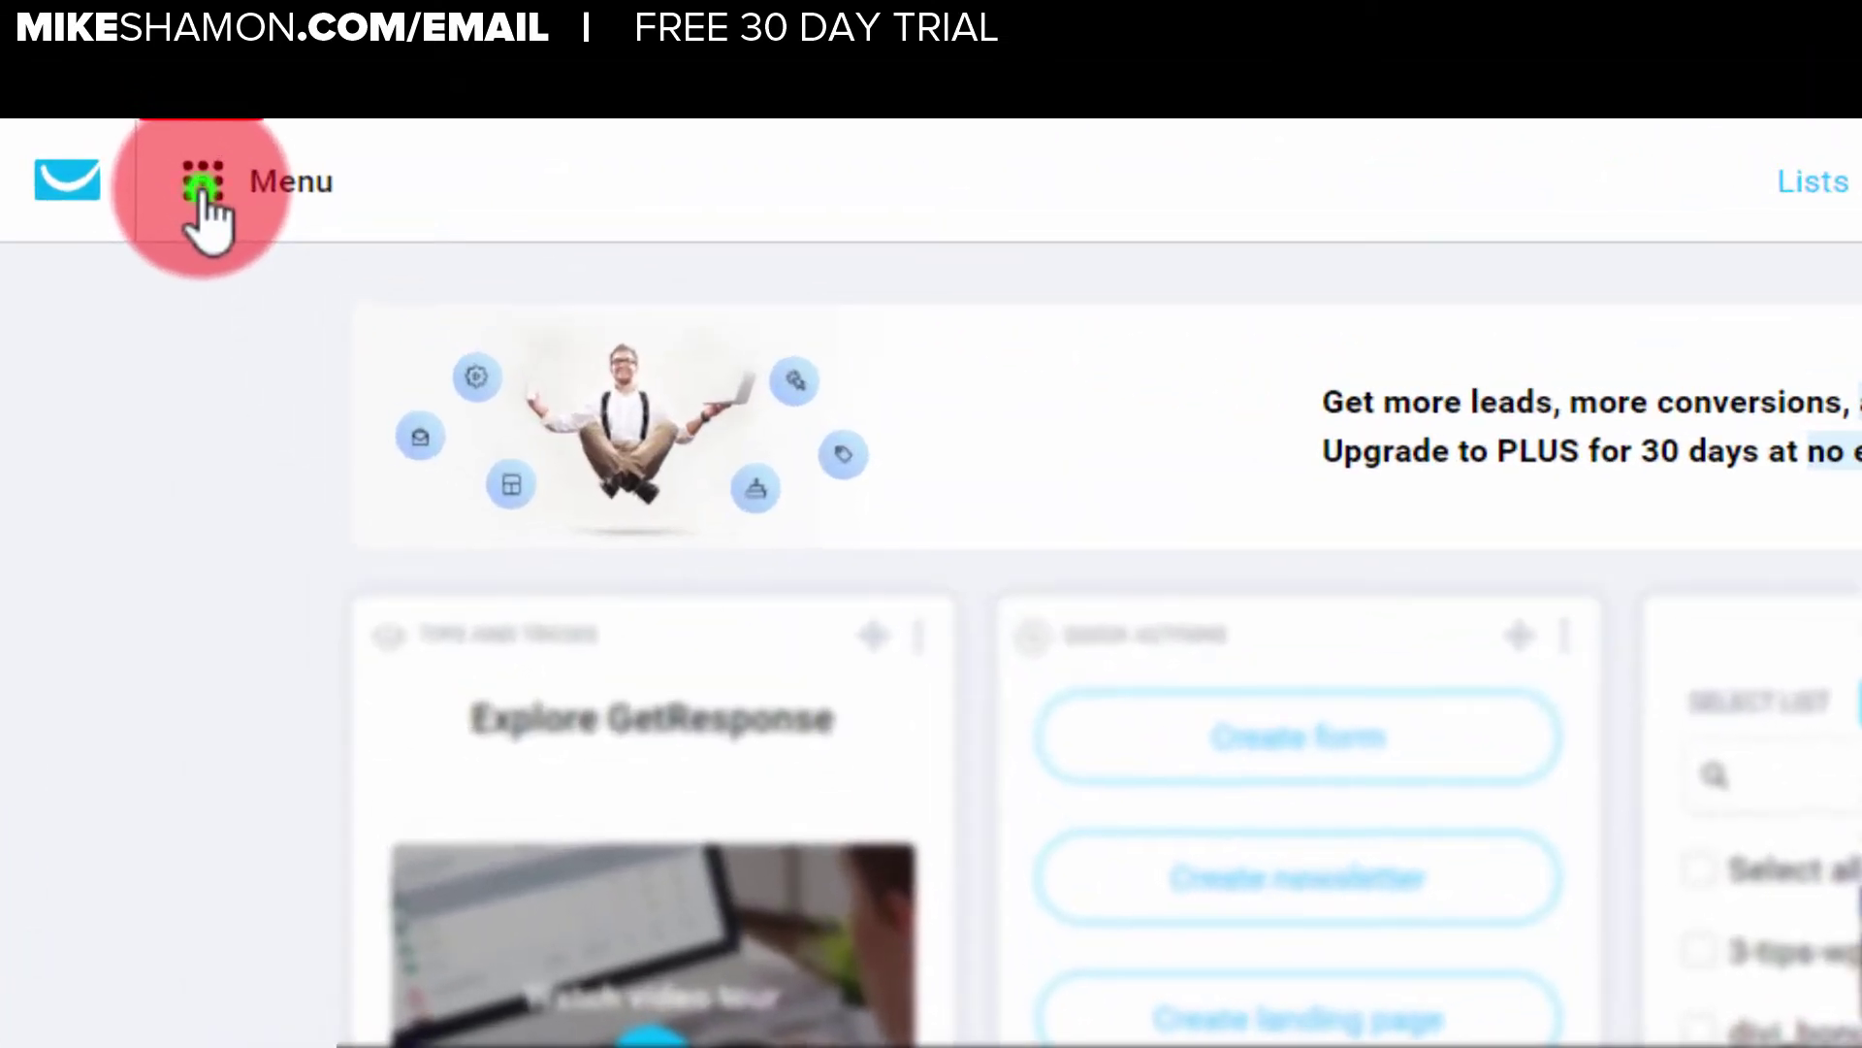
Open the Automation section, browse the workflow templates and create a new workflow built from scratch.
click(201, 189)
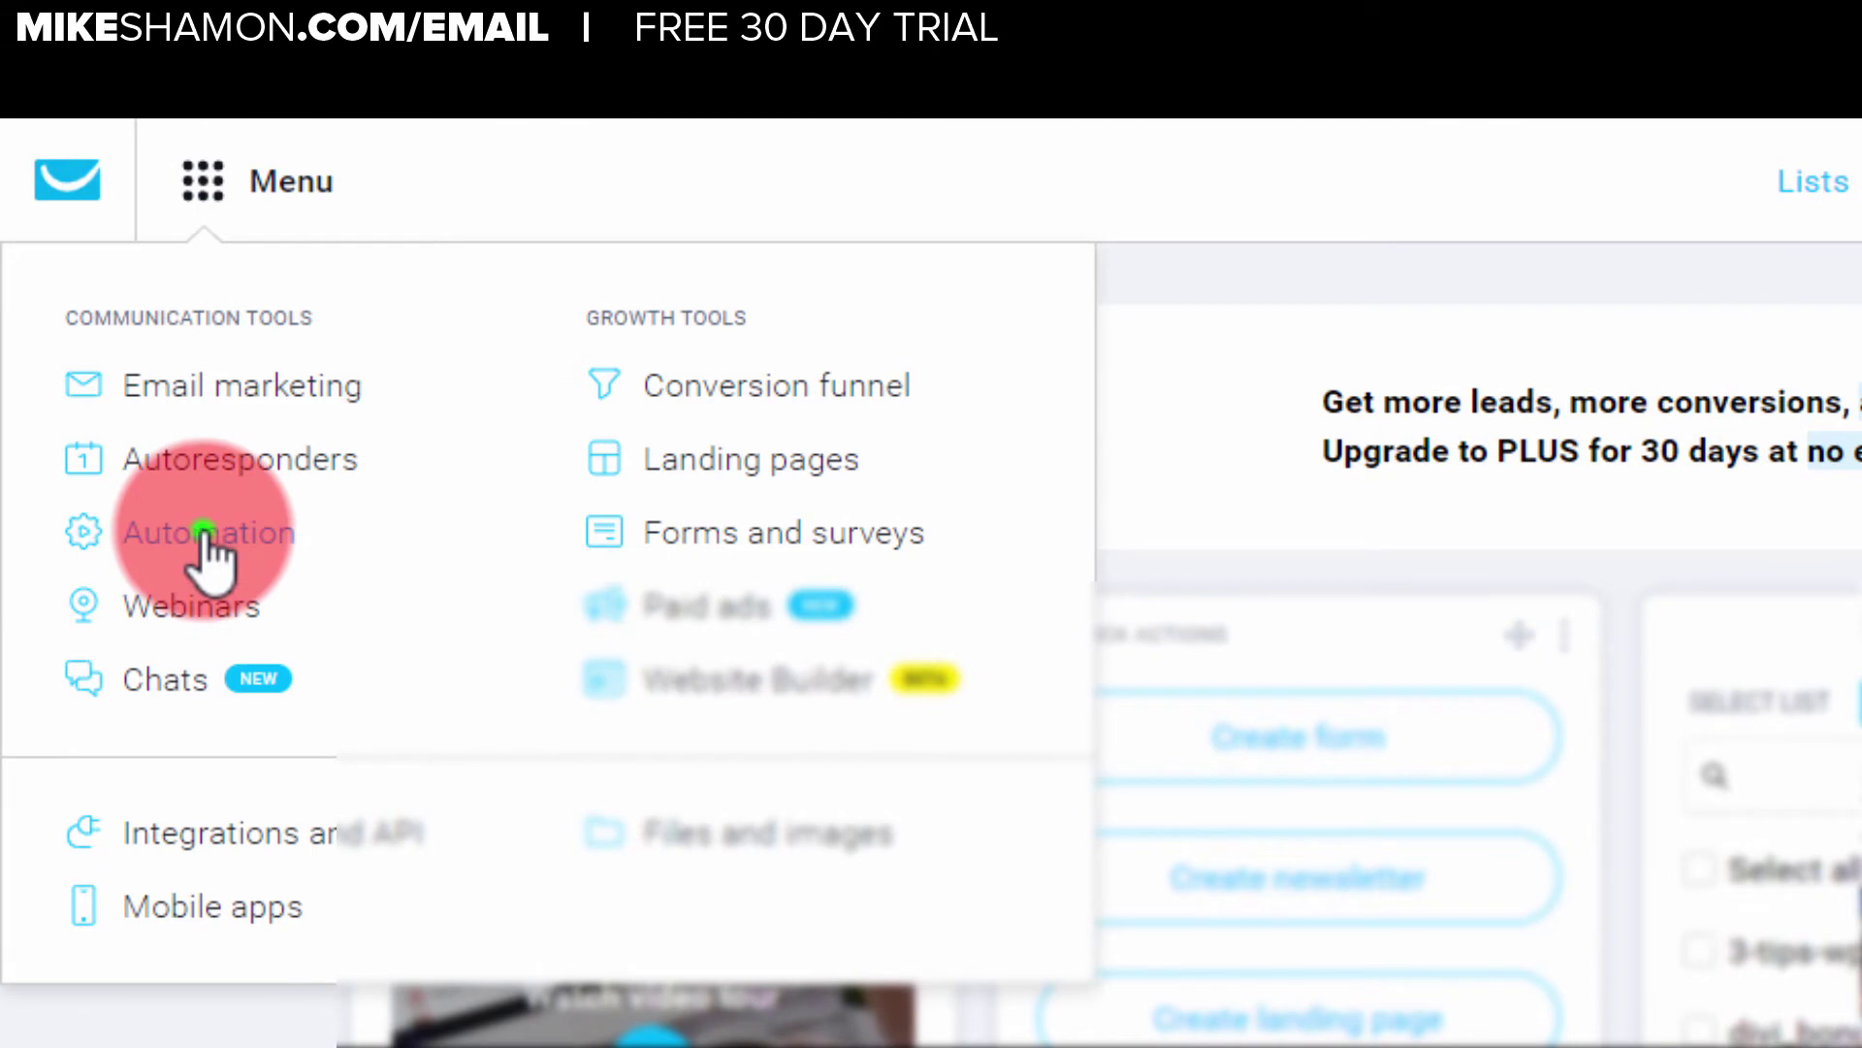
click(204, 529)
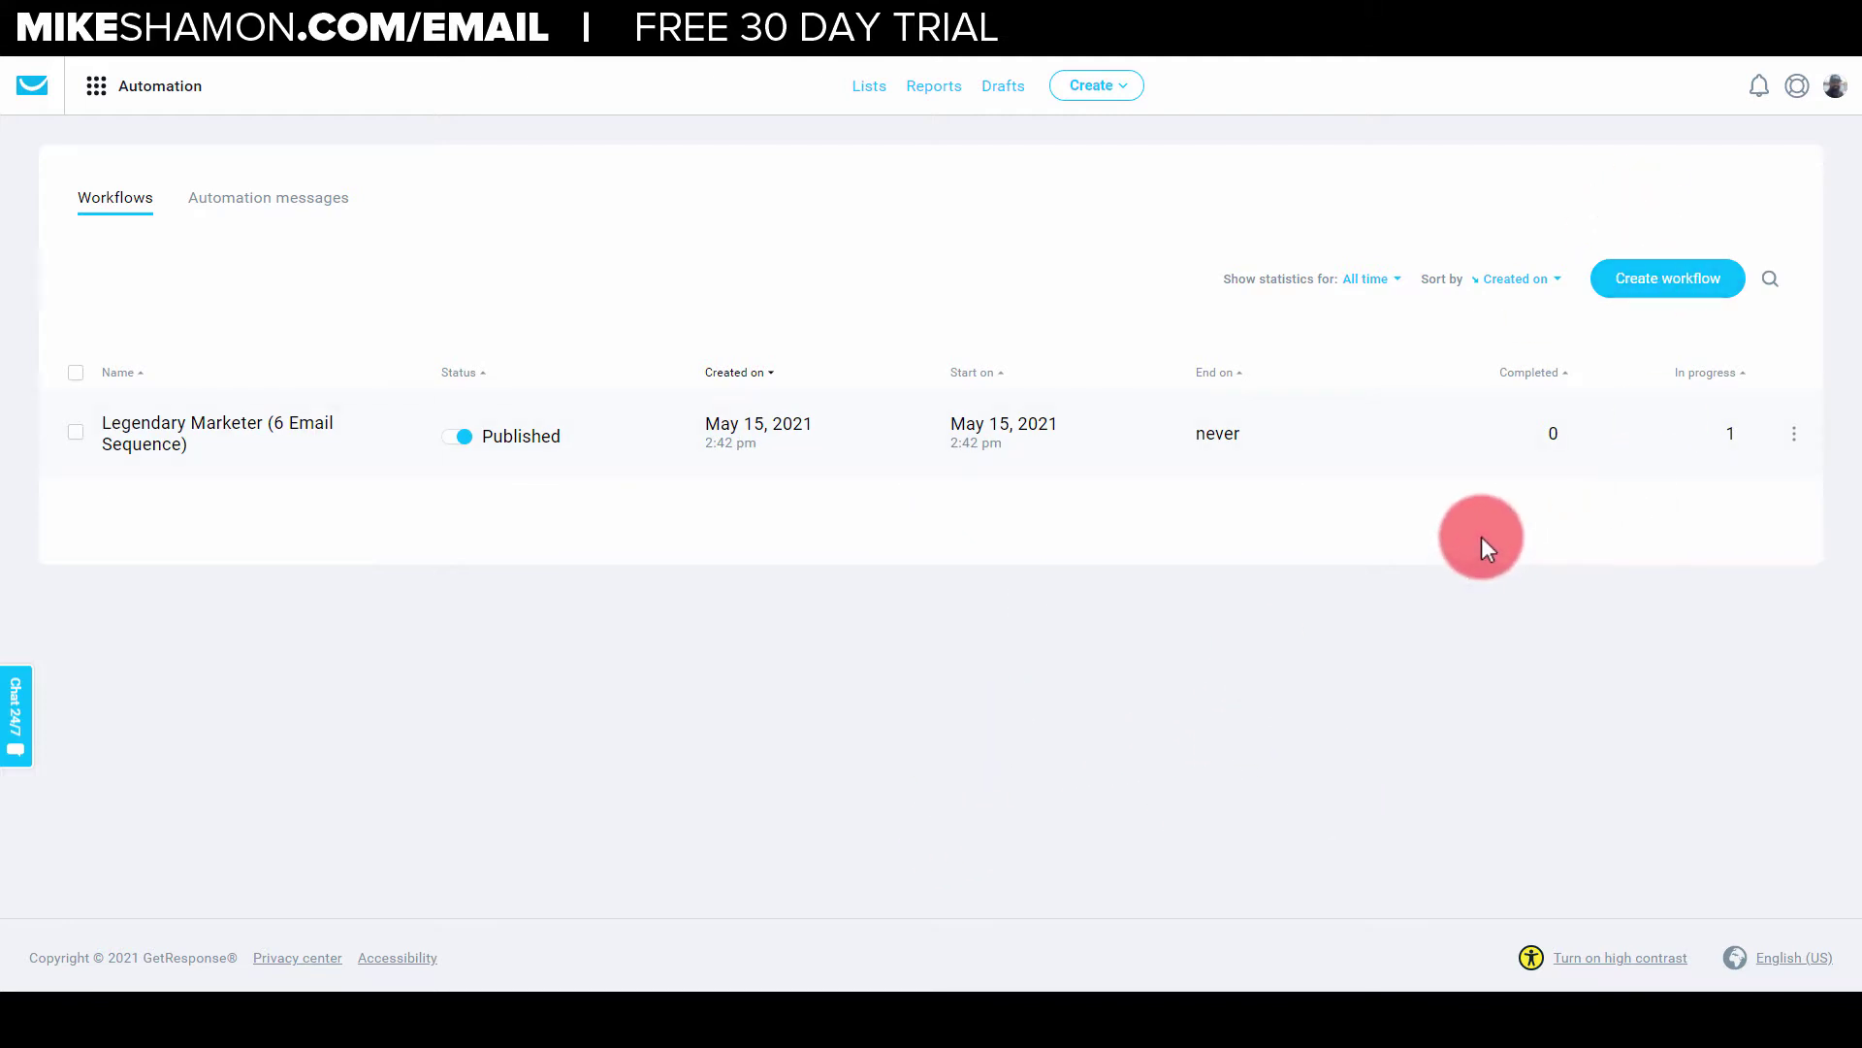
click(1659, 281)
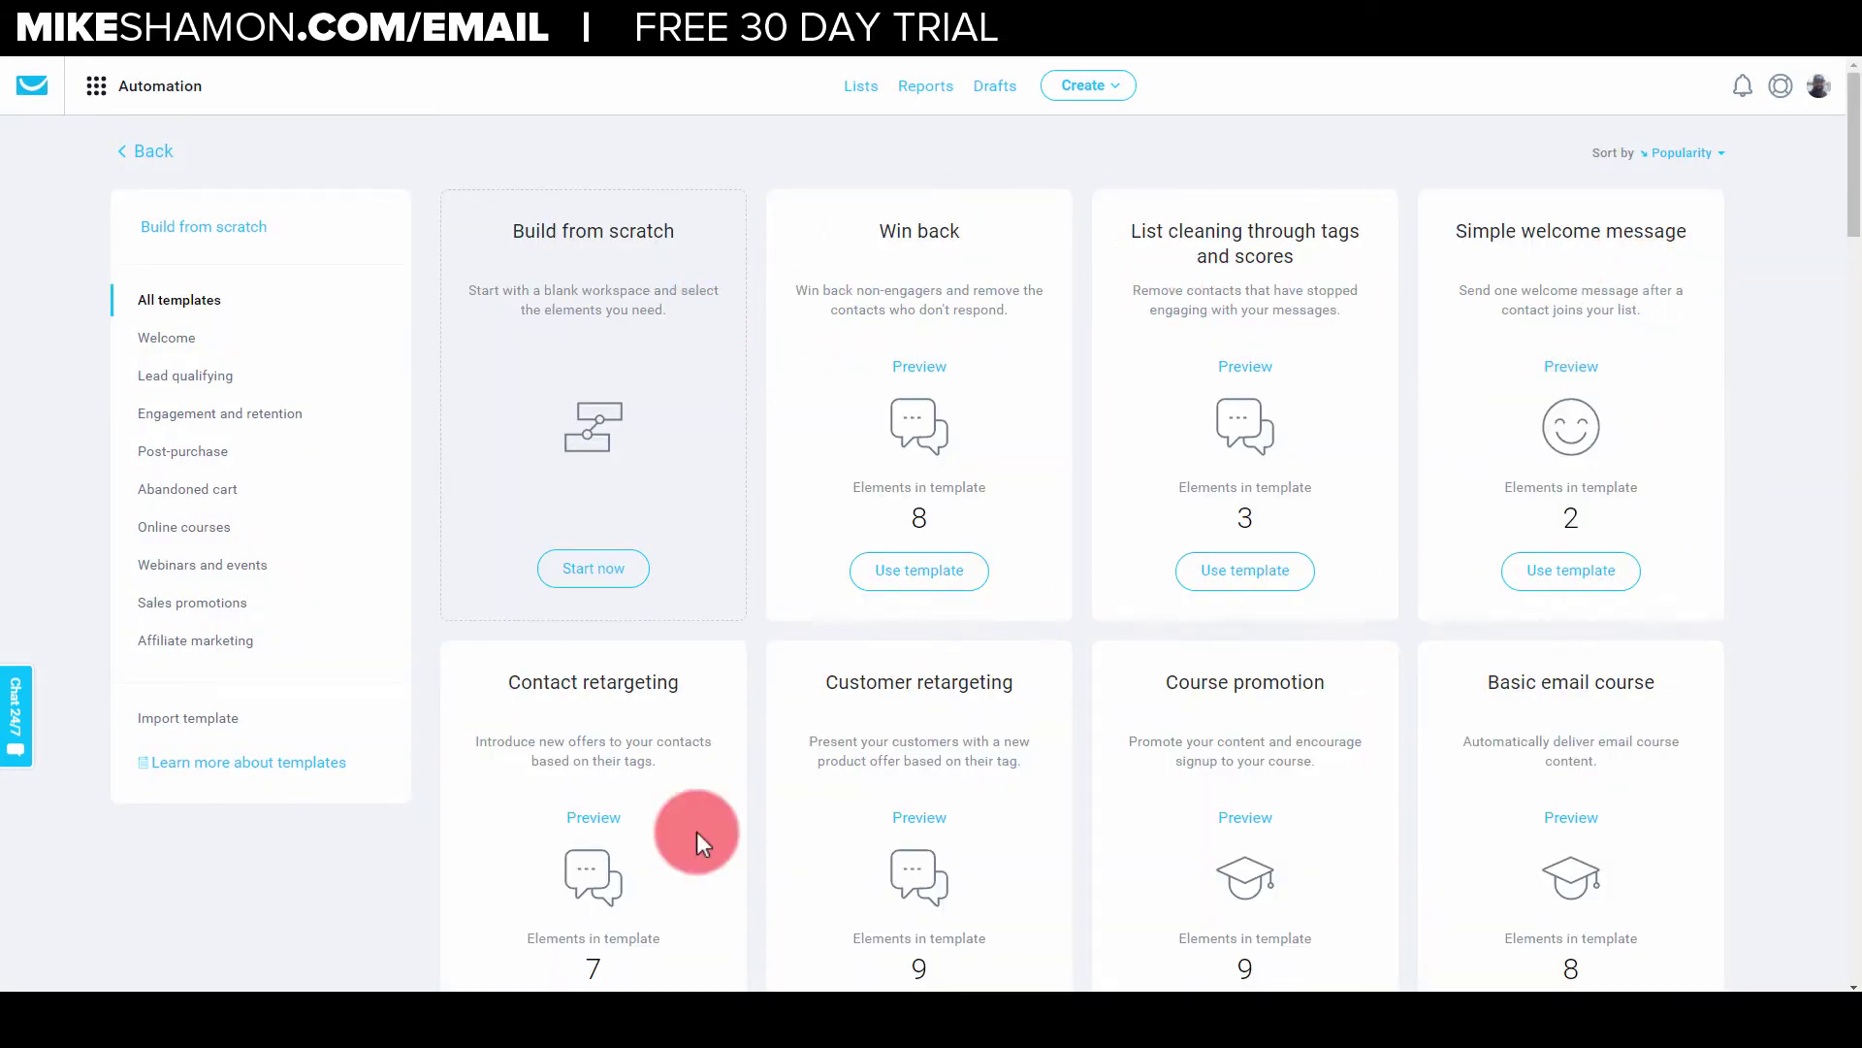
scroll(1504, 606, down, 2)
scroll(1400, 665, down, 8)
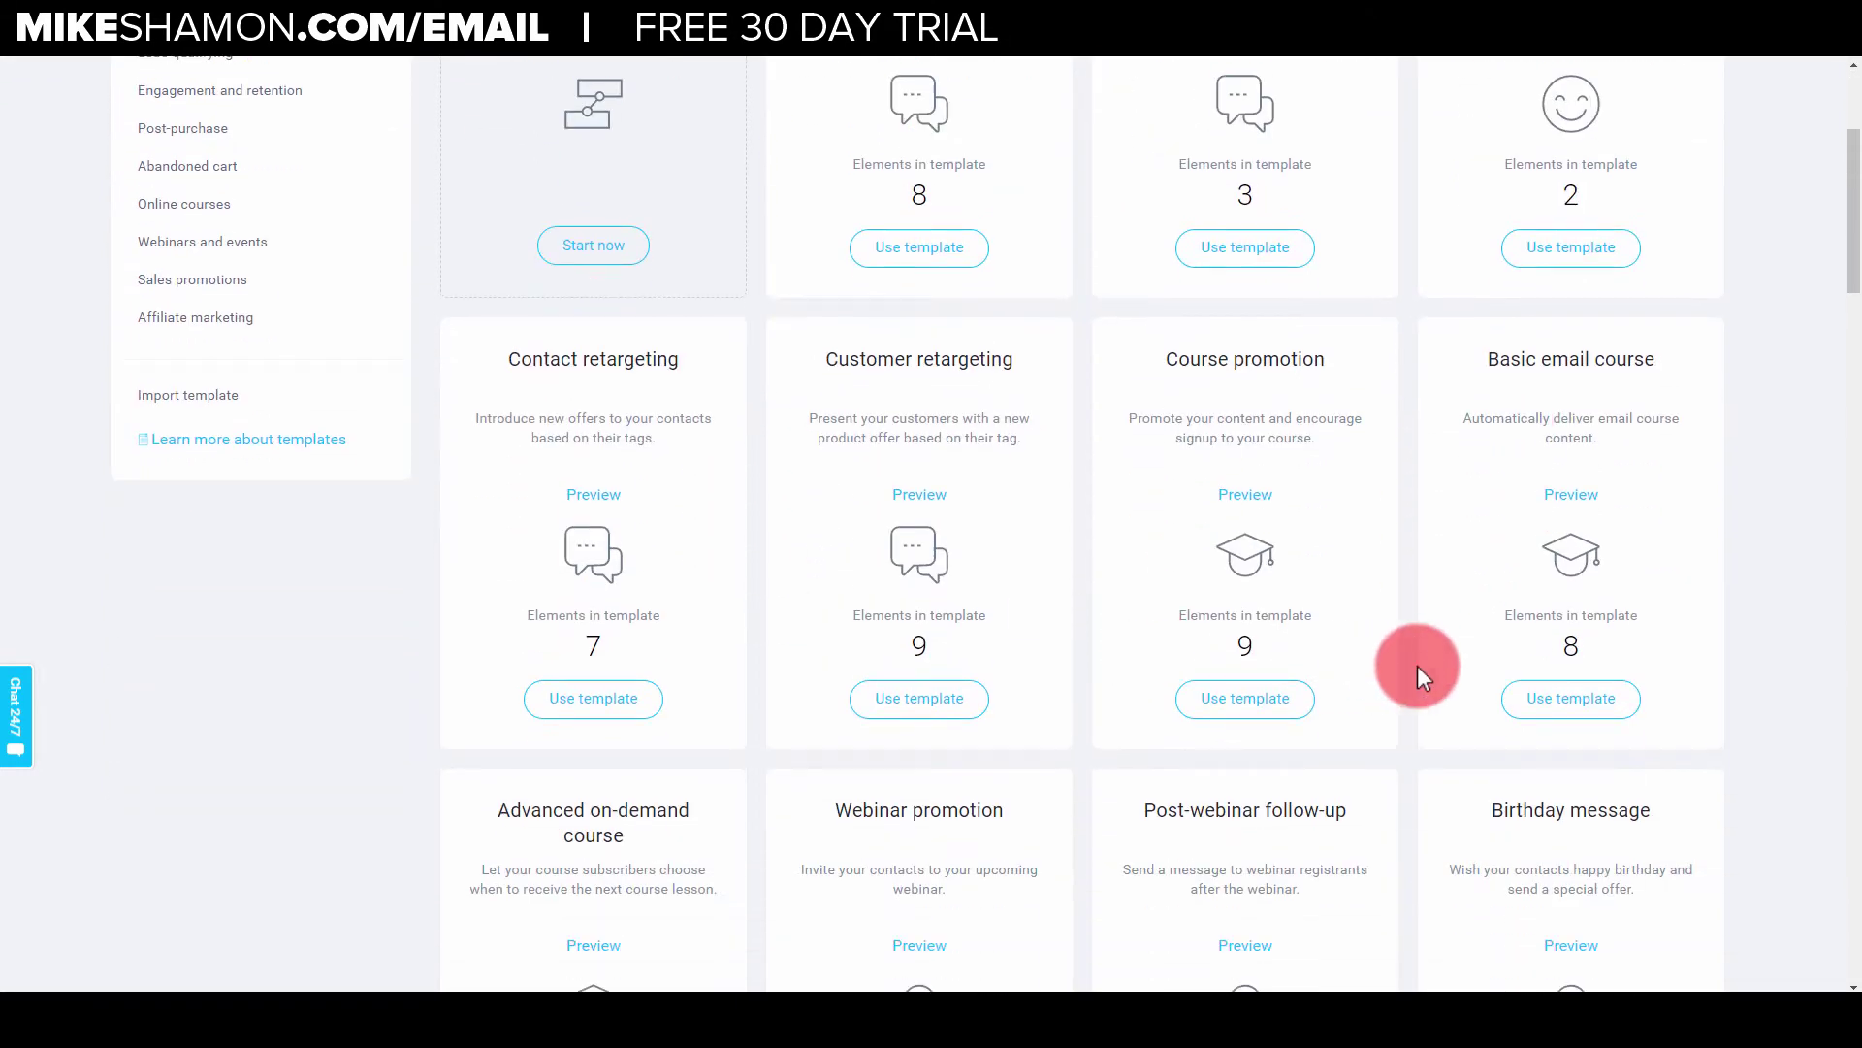
scroll(1411, 672, up, 10)
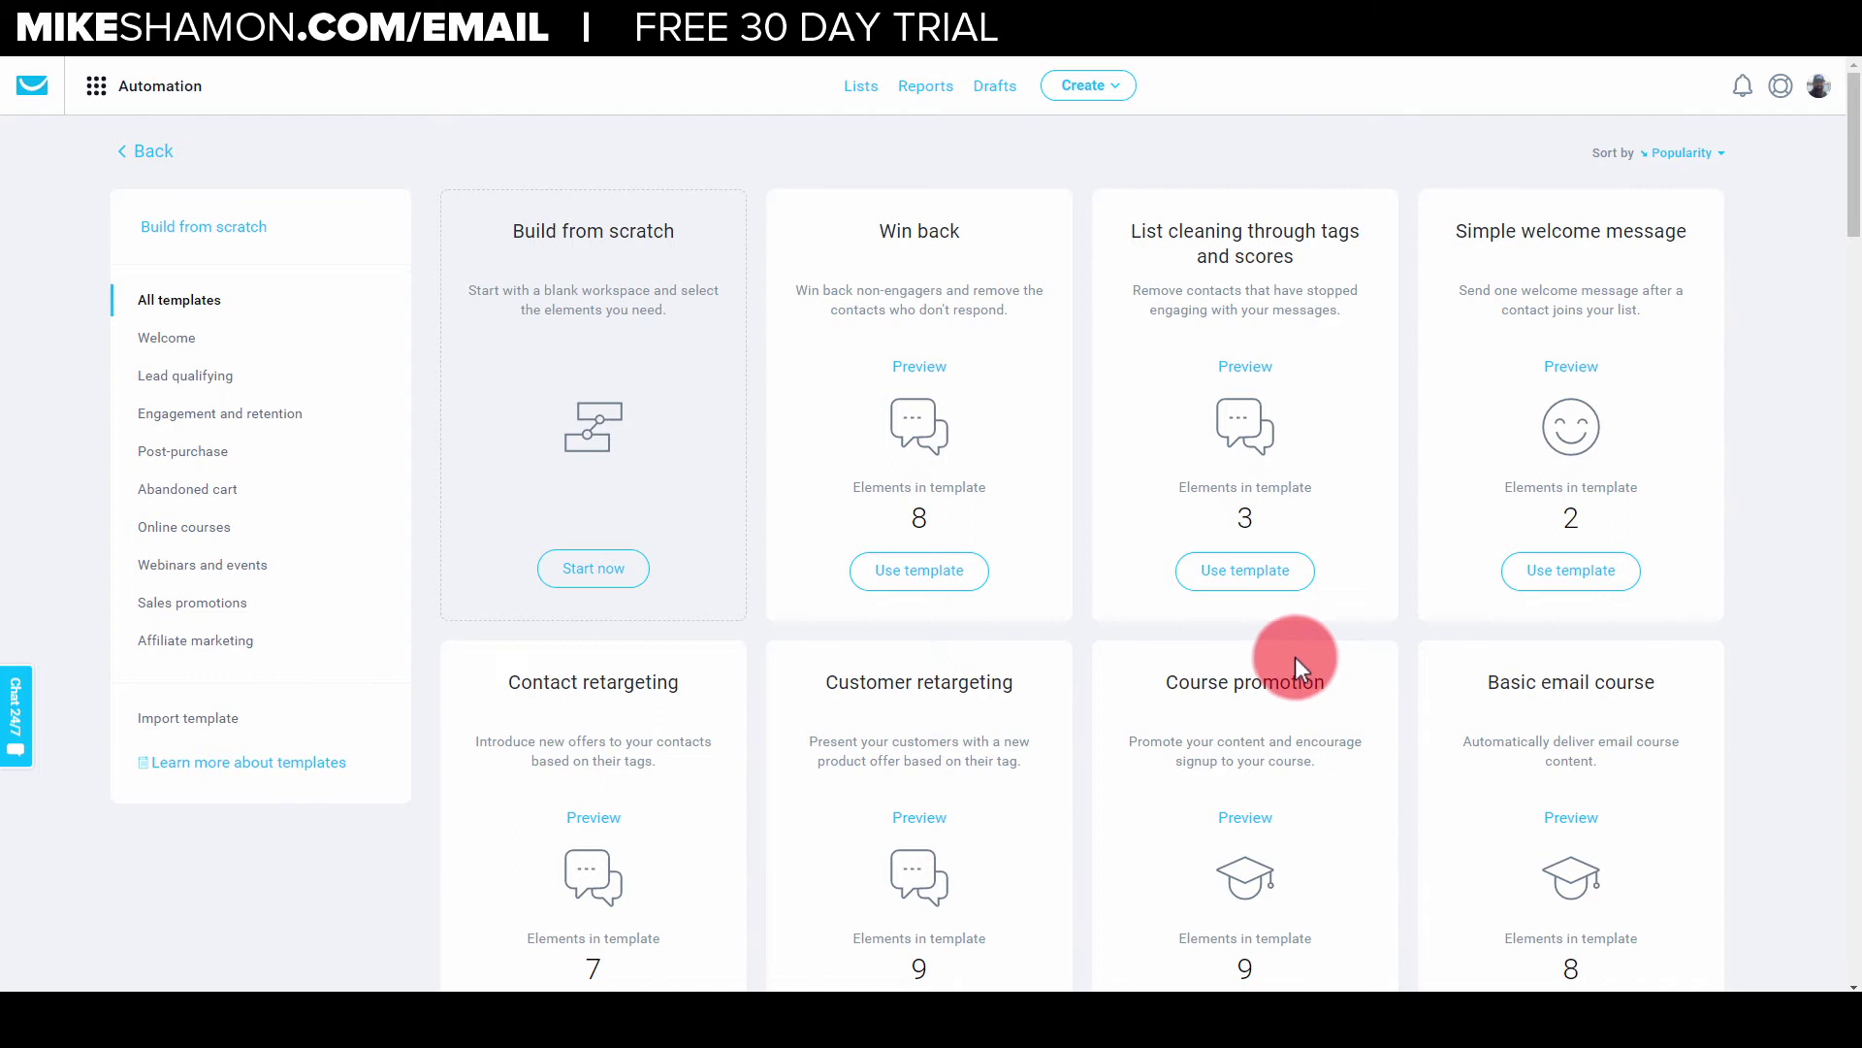
click(593, 575)
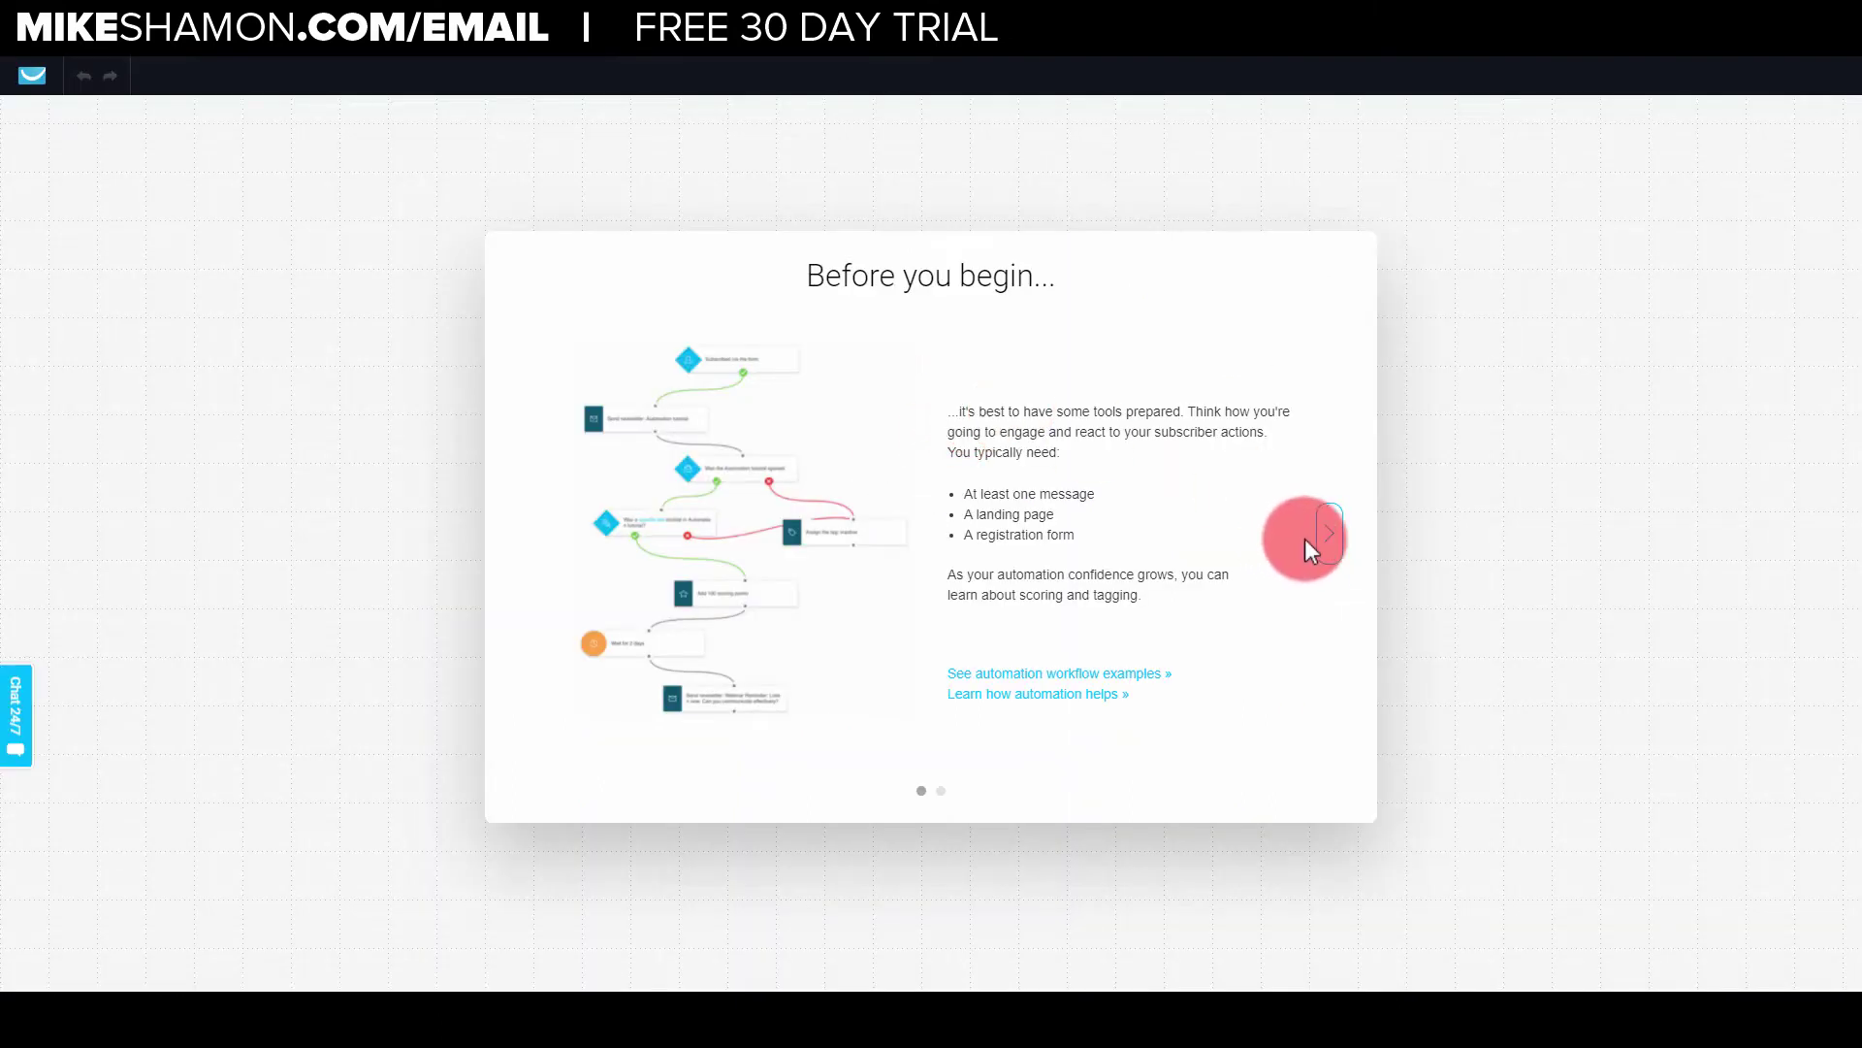
Pass the introductory slides, name the workflow "MikeShamon.com Example" and set it to start when someone subscribes.
click(1330, 541)
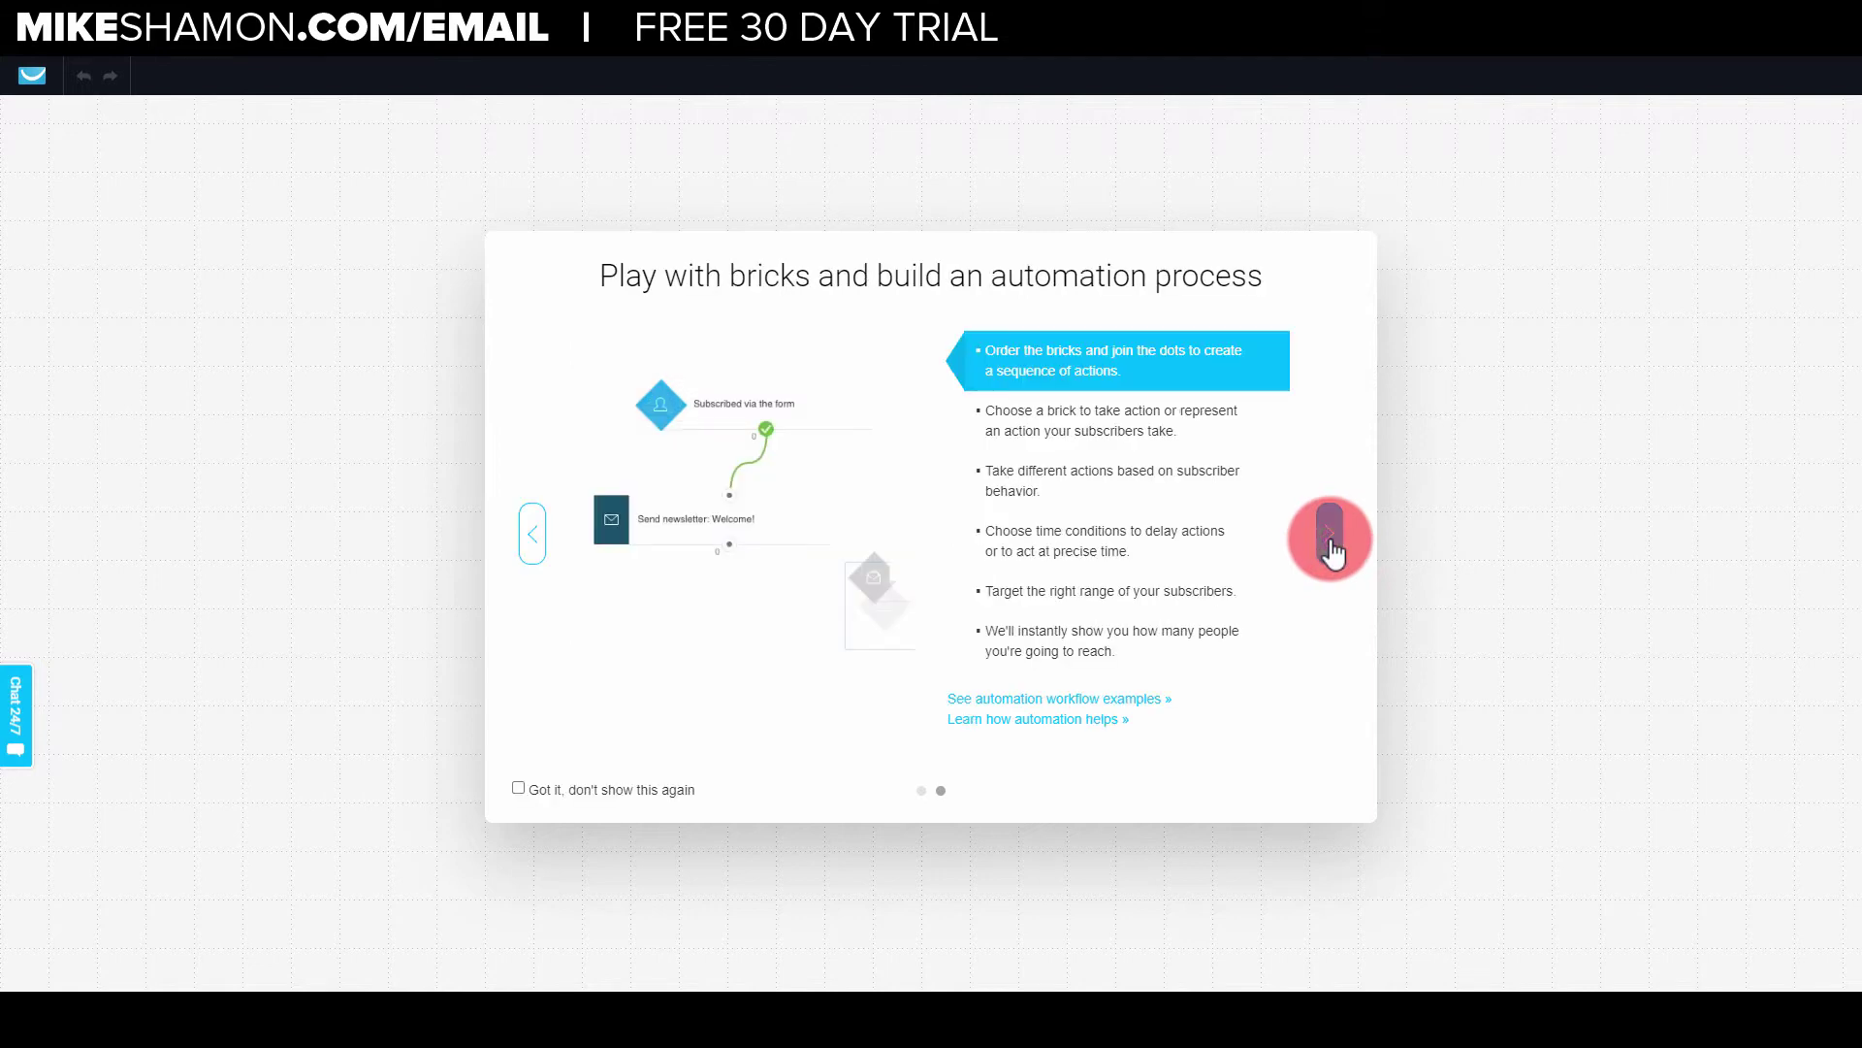
click(1330, 539)
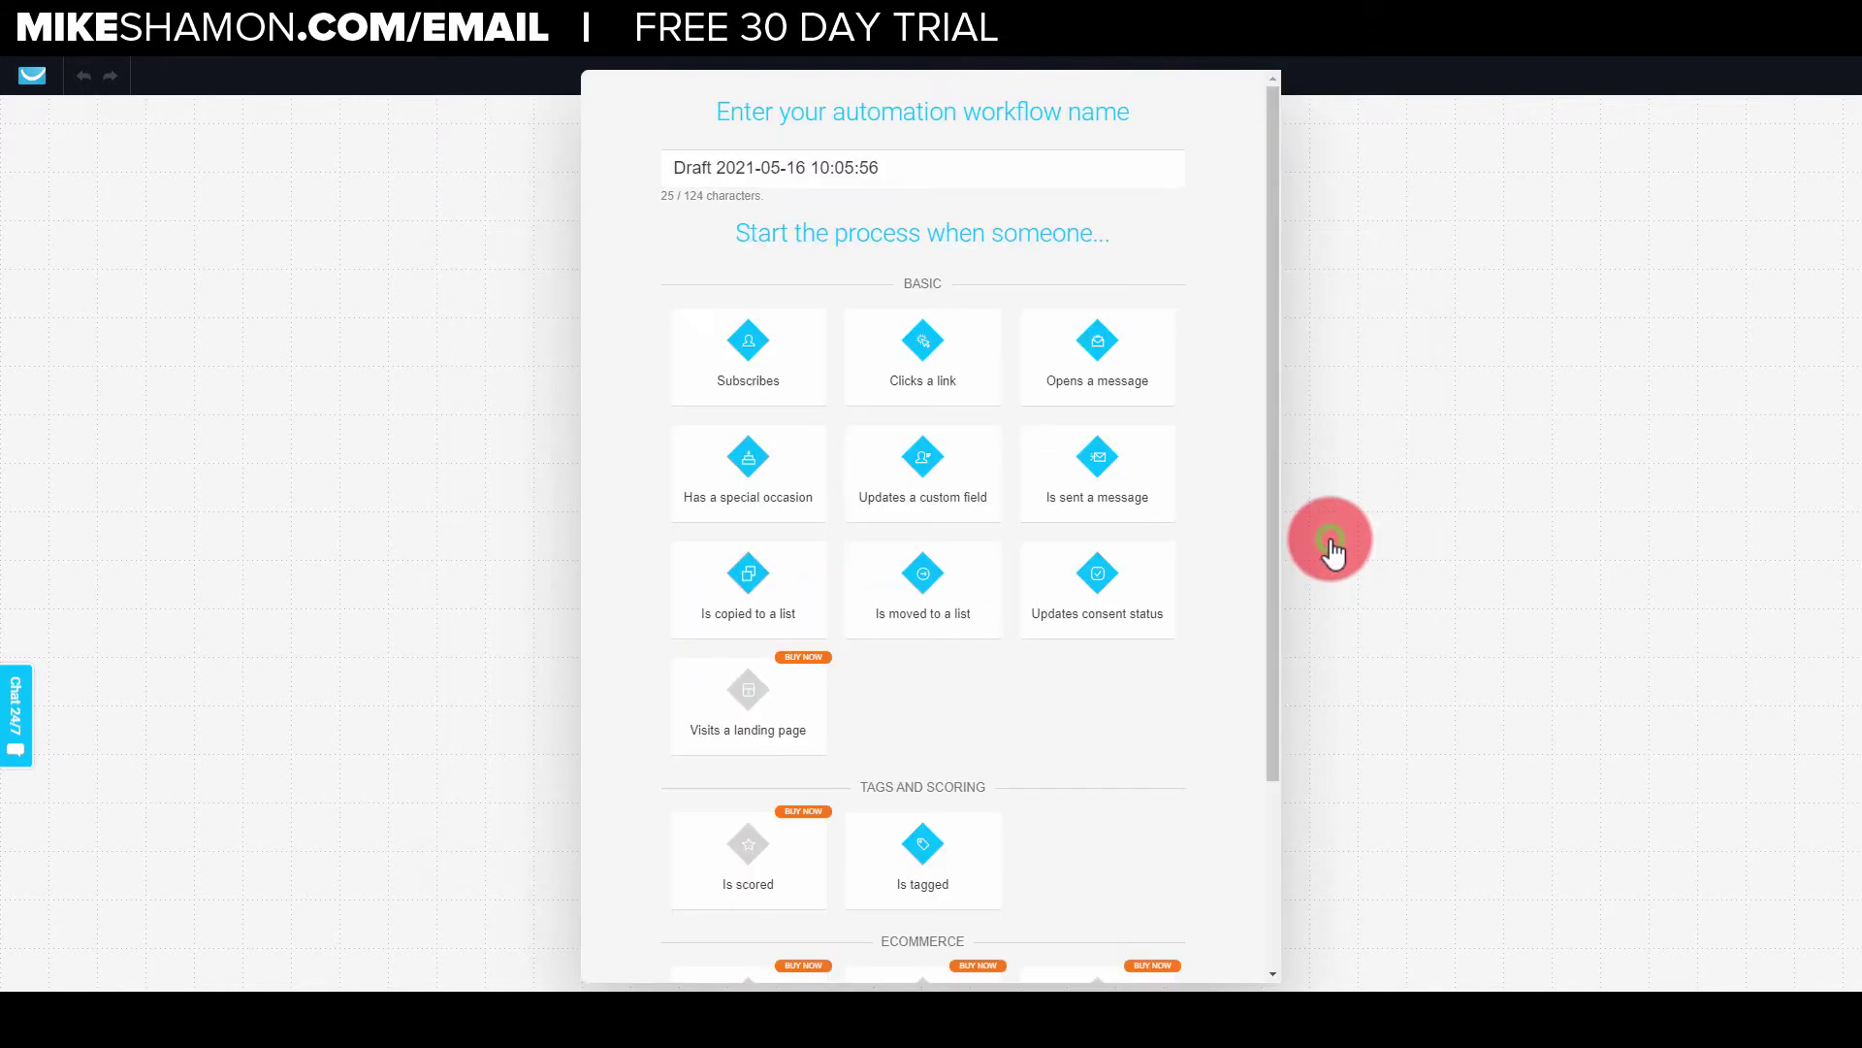
triple_click(962, 176)
text(MikeShamon.com Example)
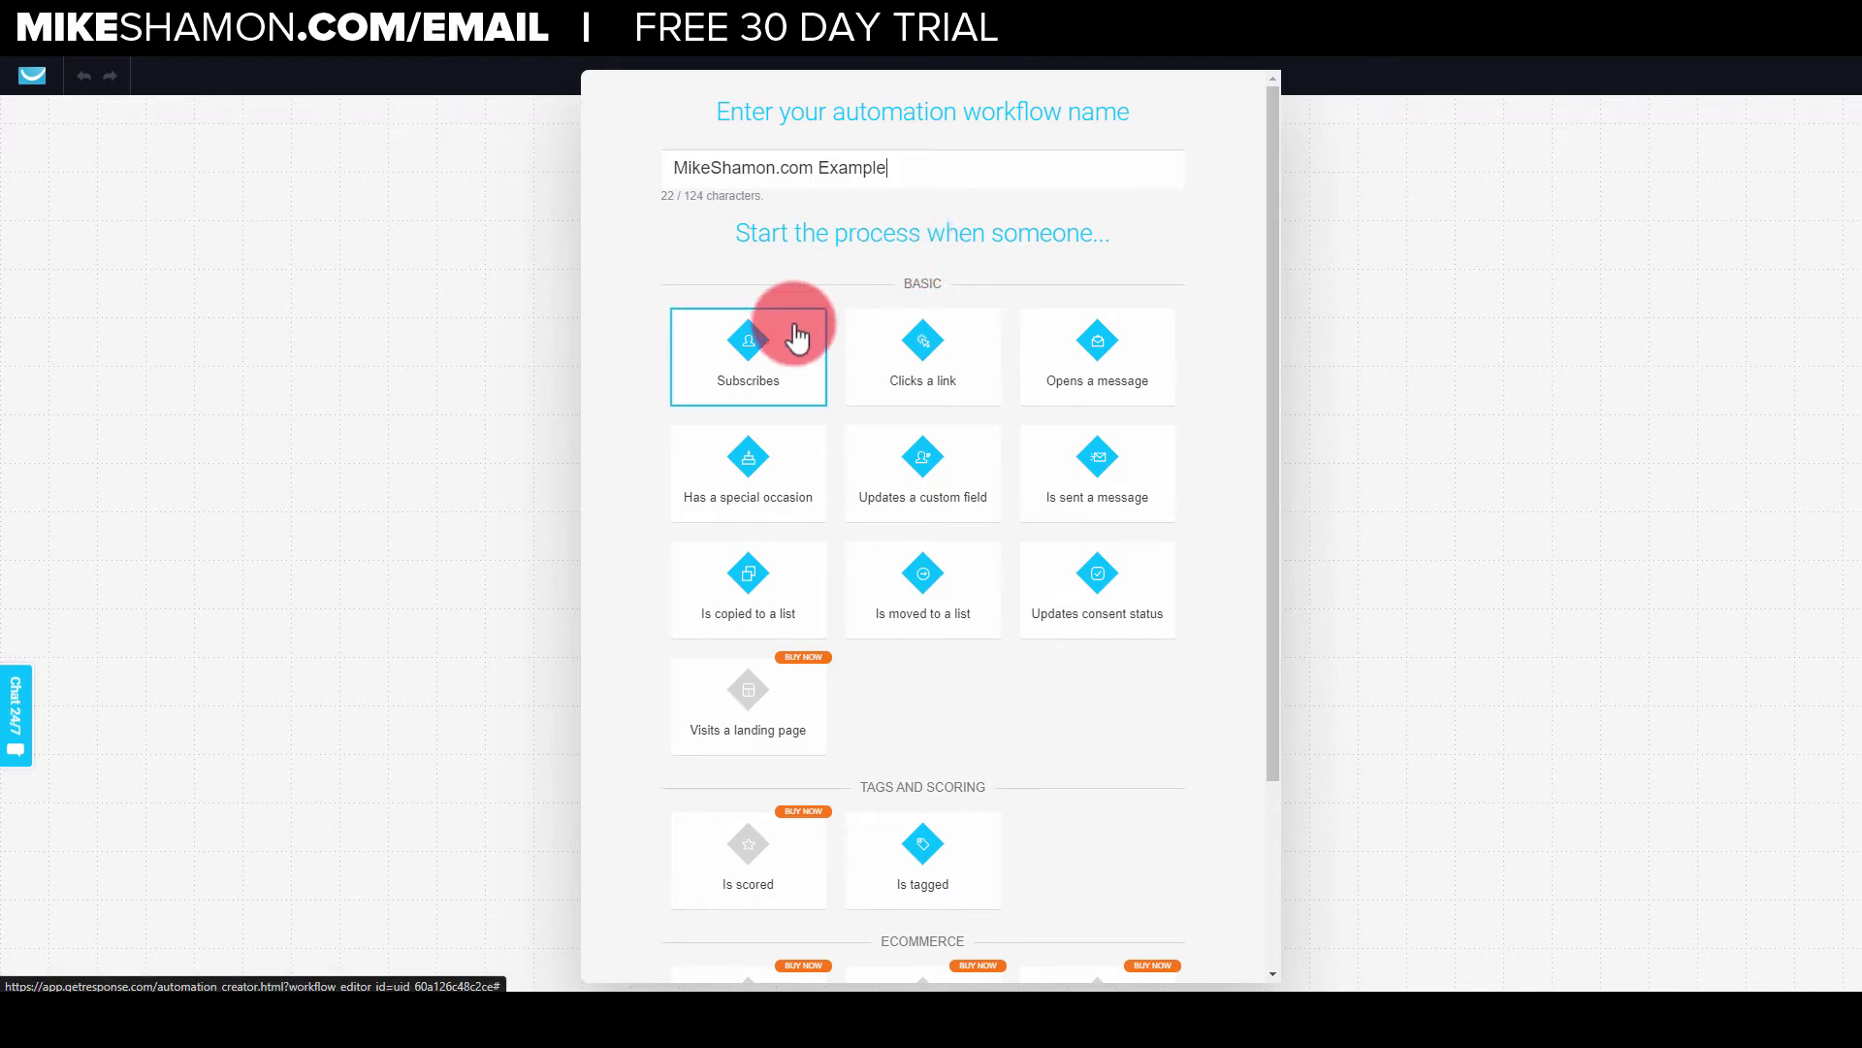
mouse_move(773, 365)
mouse_down()
mouse_move(541, 311)
mouse_move(769, 366)
mouse_up()
click(769, 366)
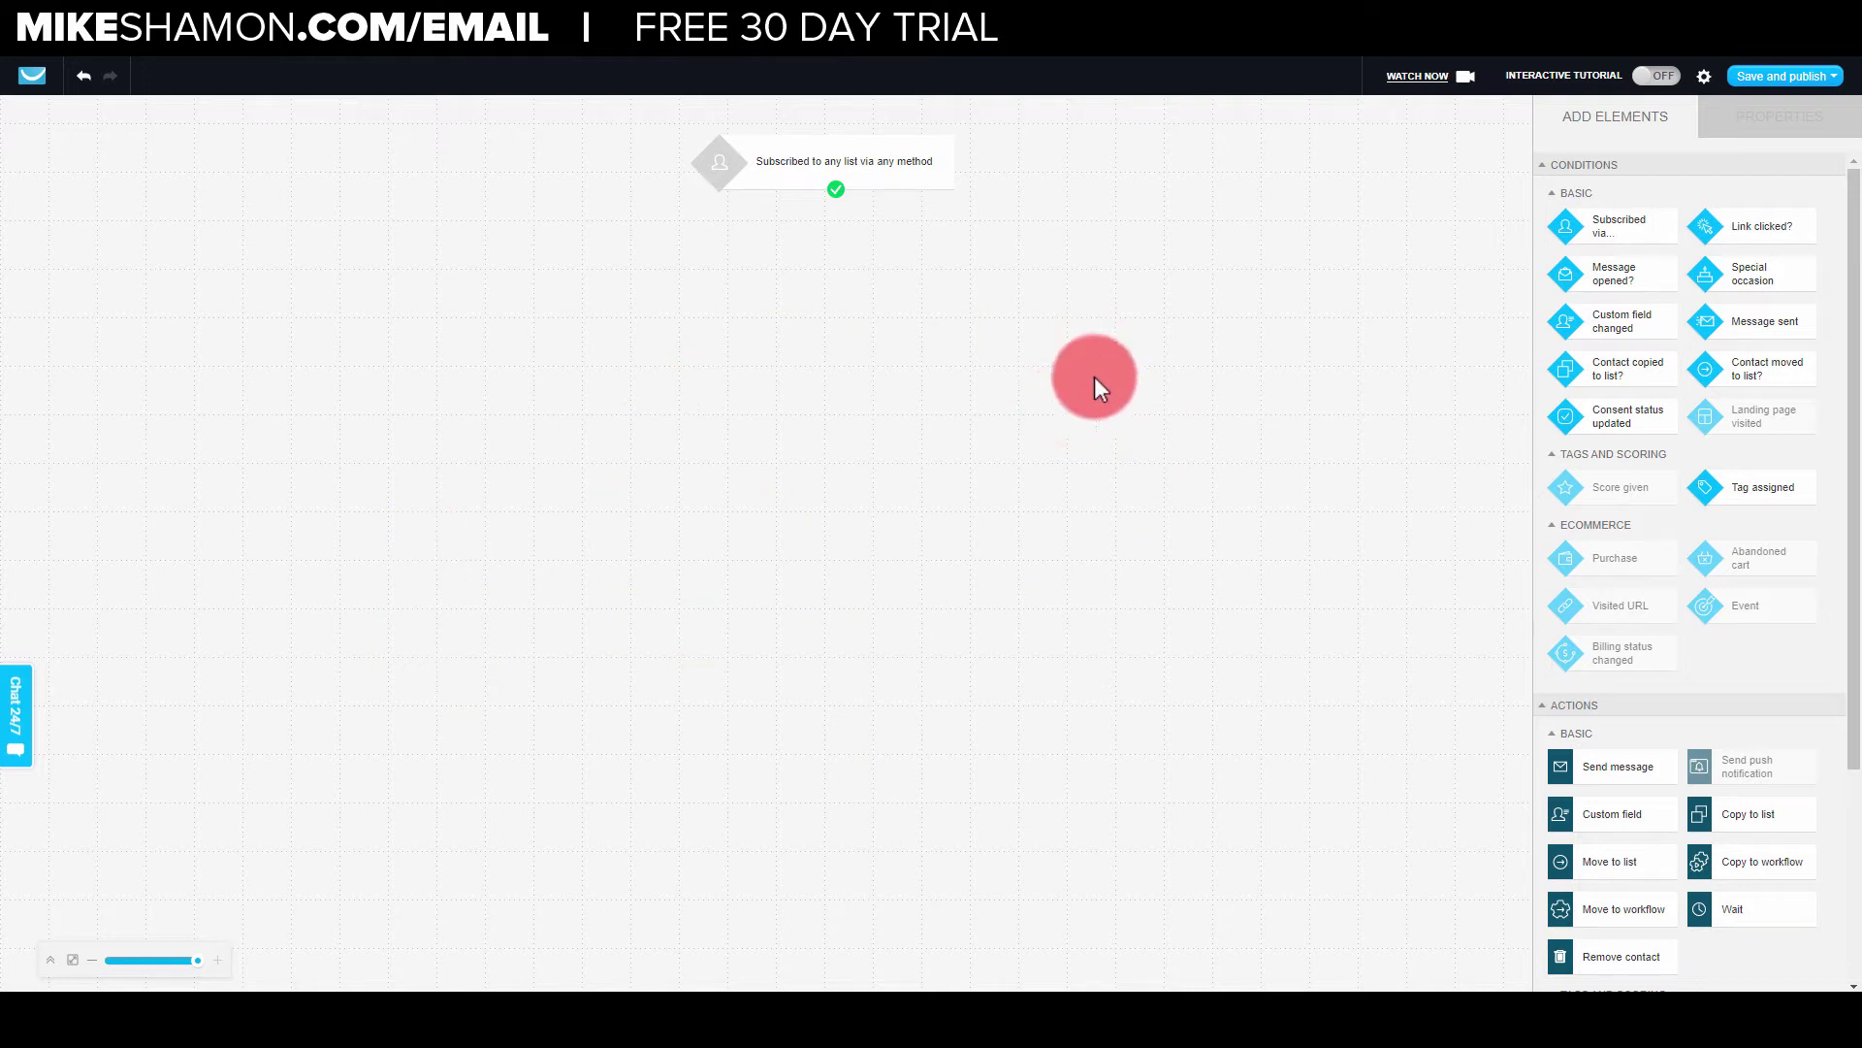
Restrict the subscription trigger to a specific list, choosing the list named after the account owner.
drag(200, 959, 242, 969)
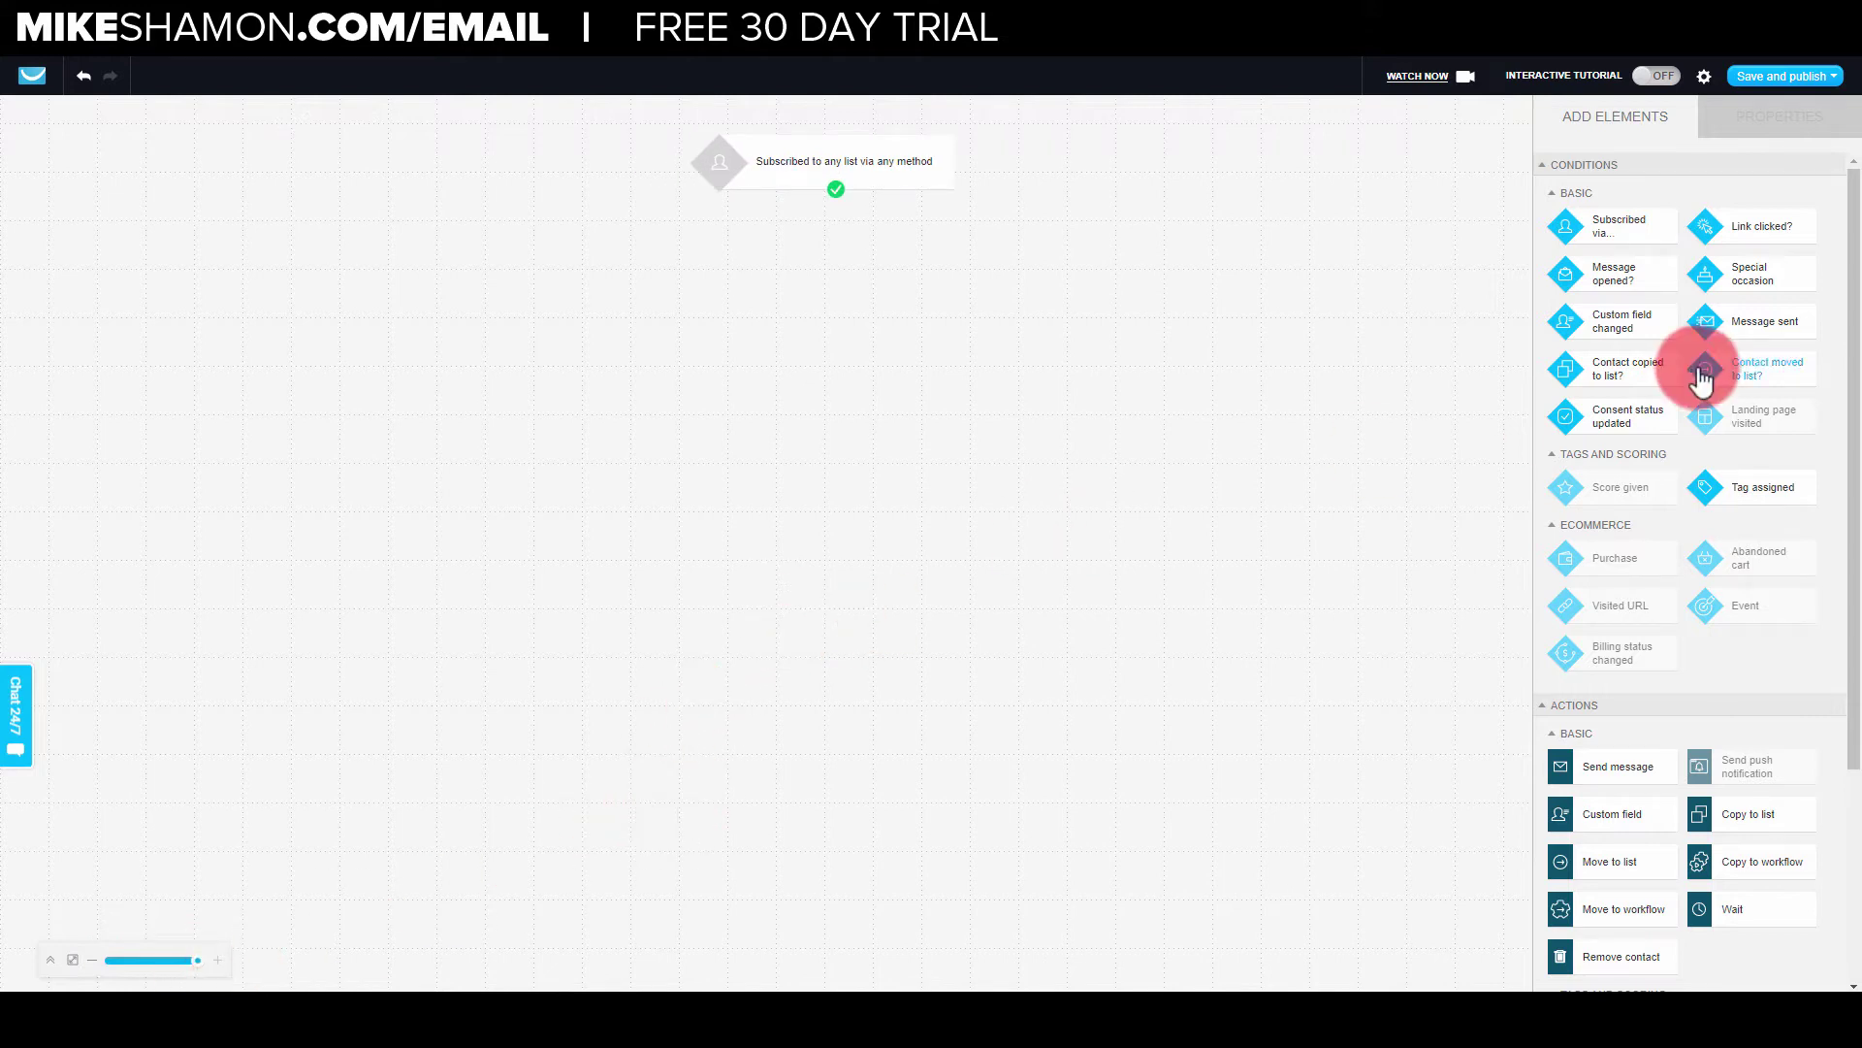
click(854, 165)
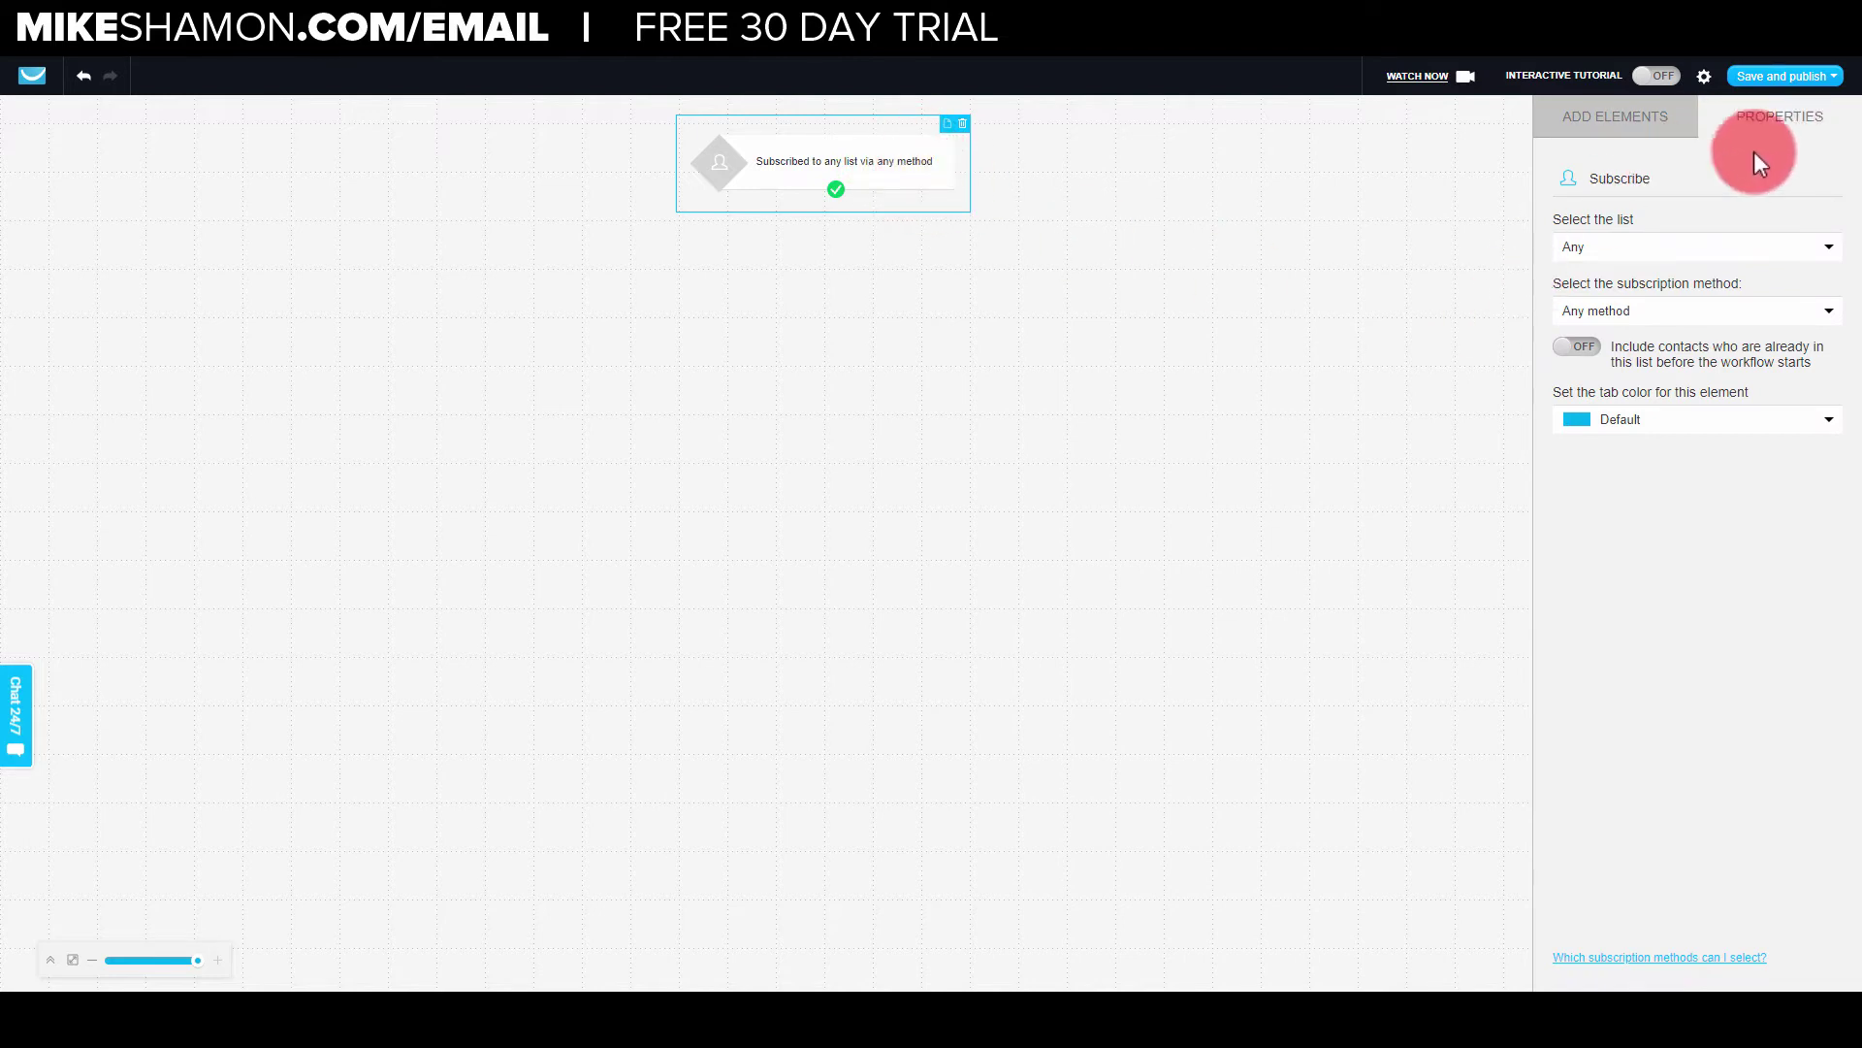
click(1634, 124)
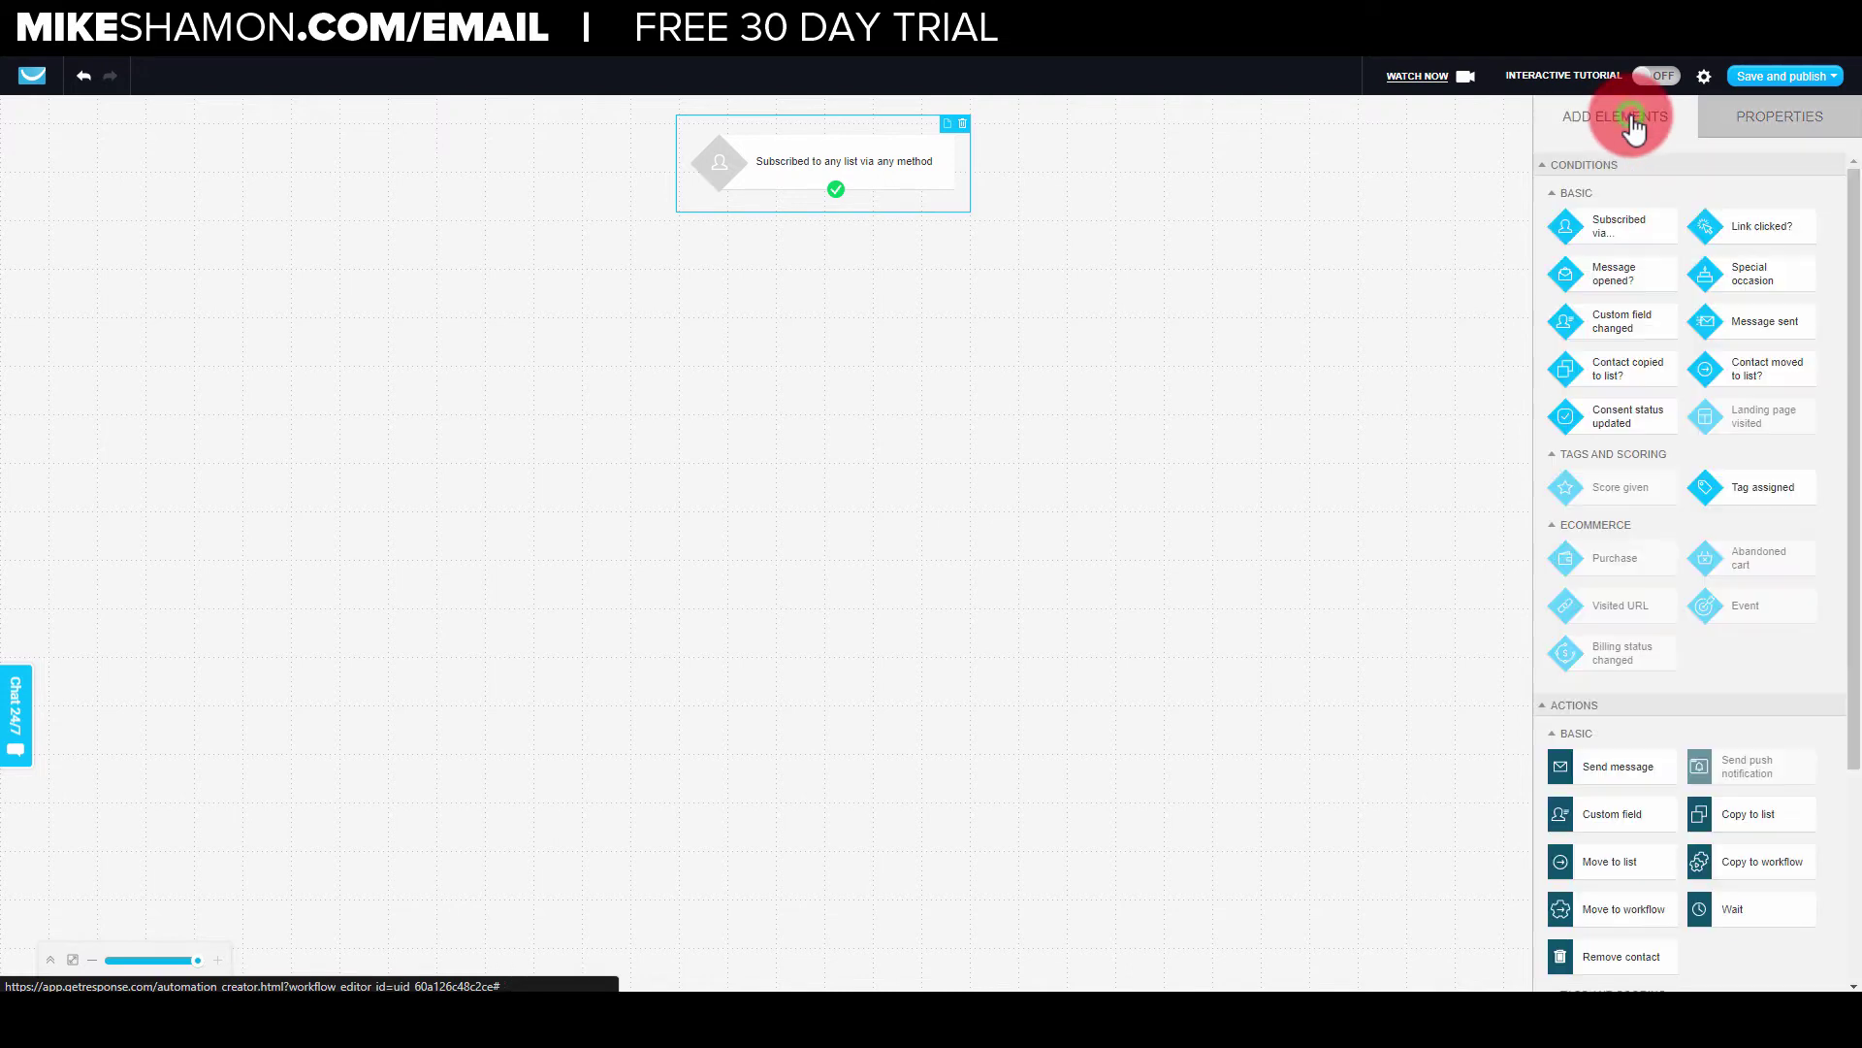
click(1762, 113)
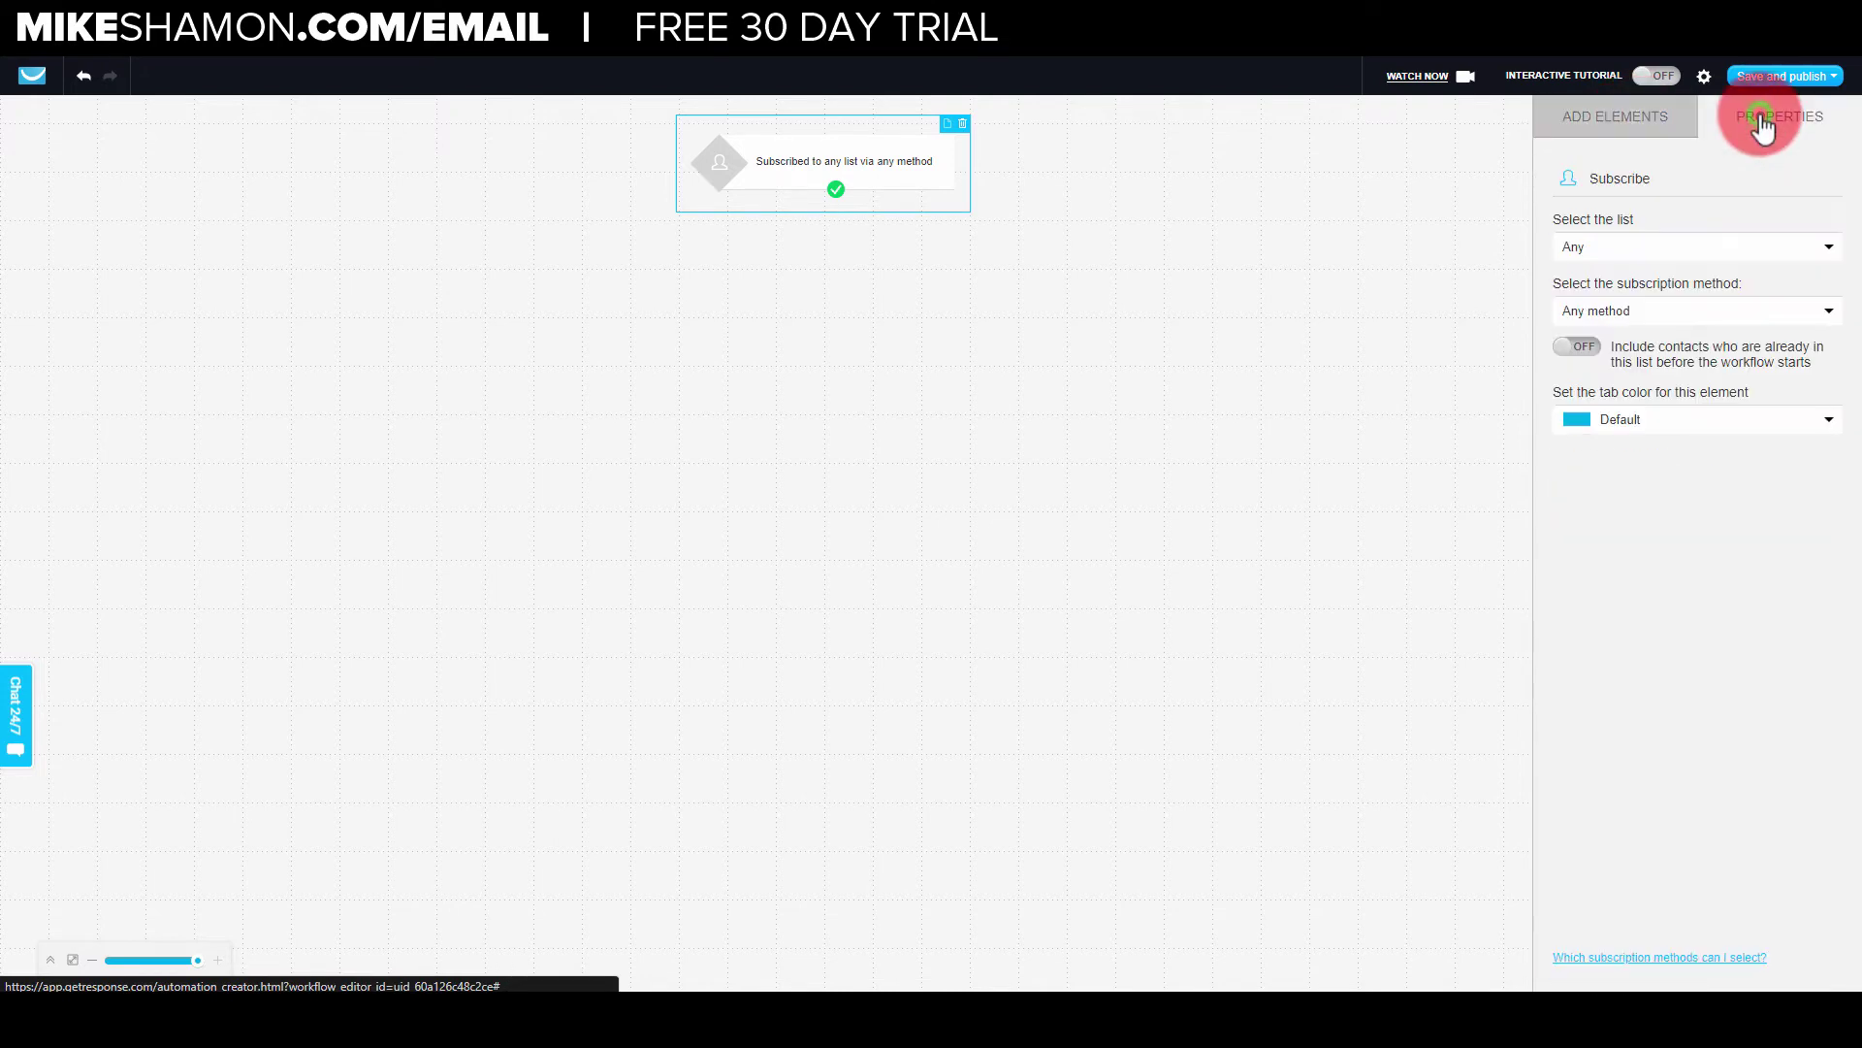
click(1830, 254)
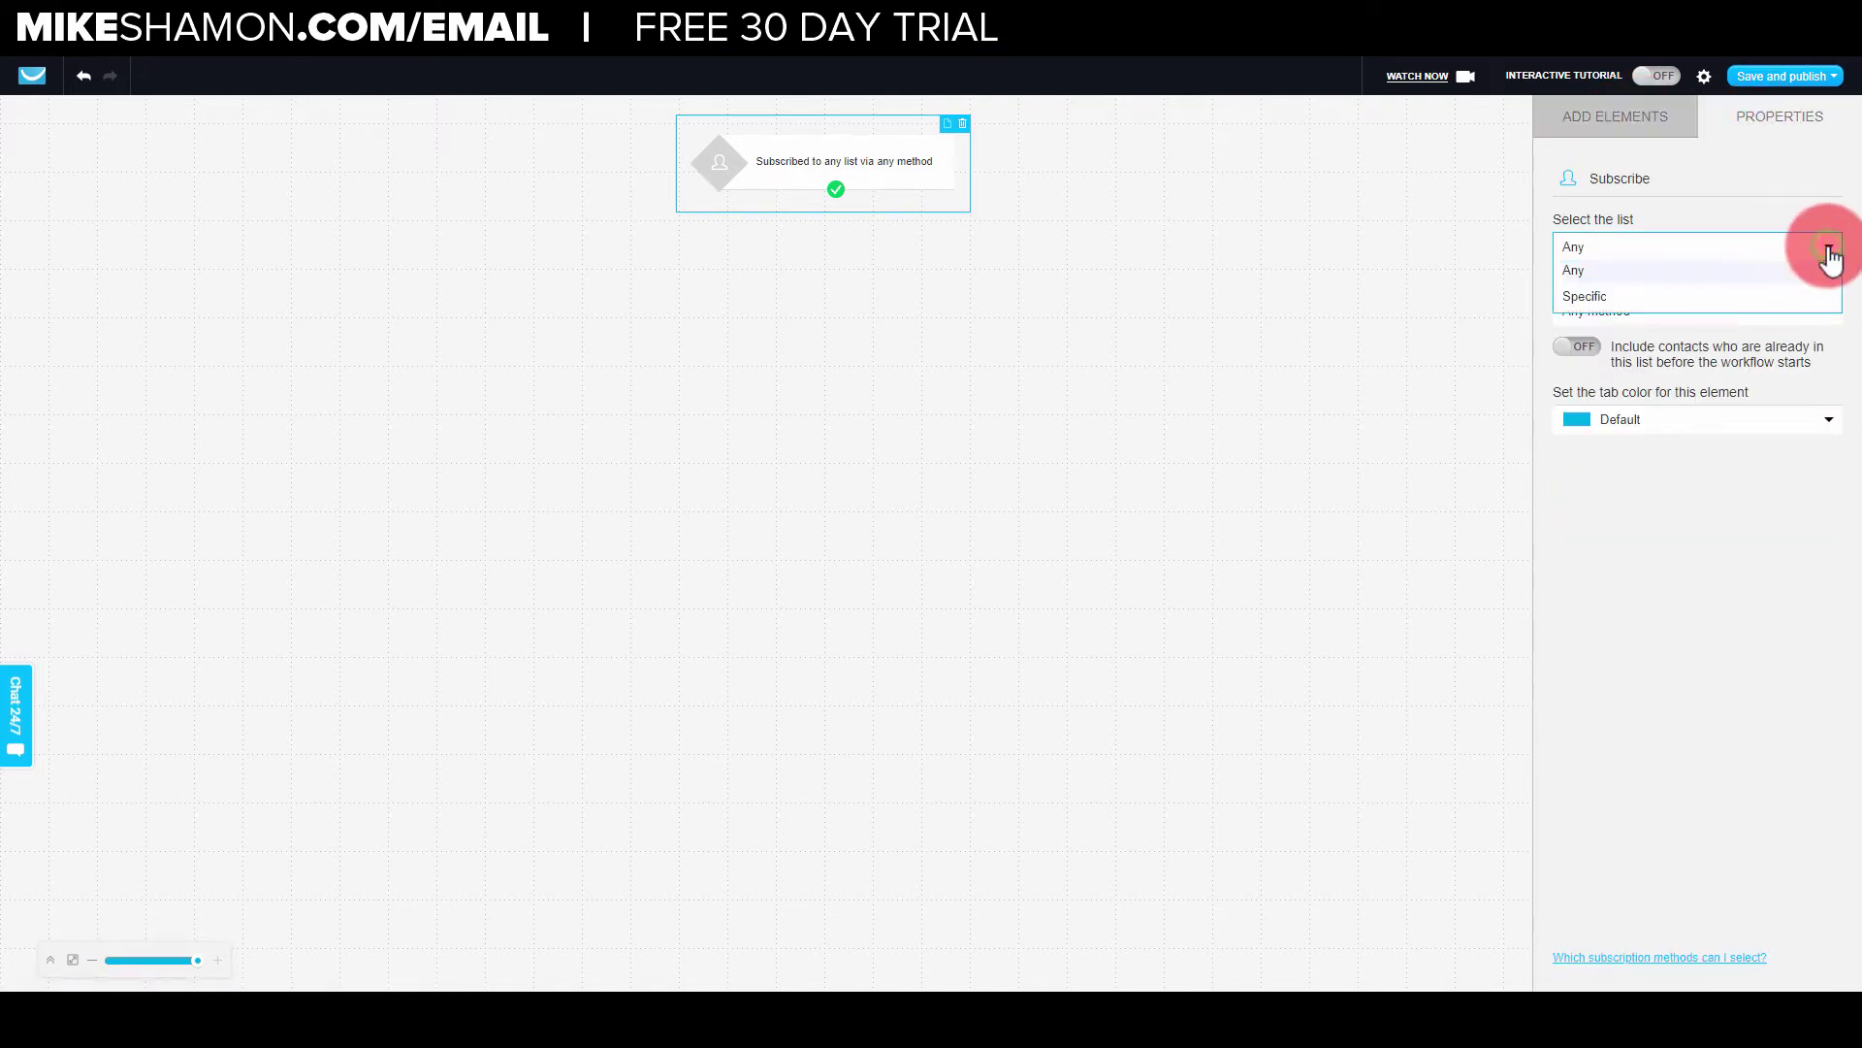
click(1762, 299)
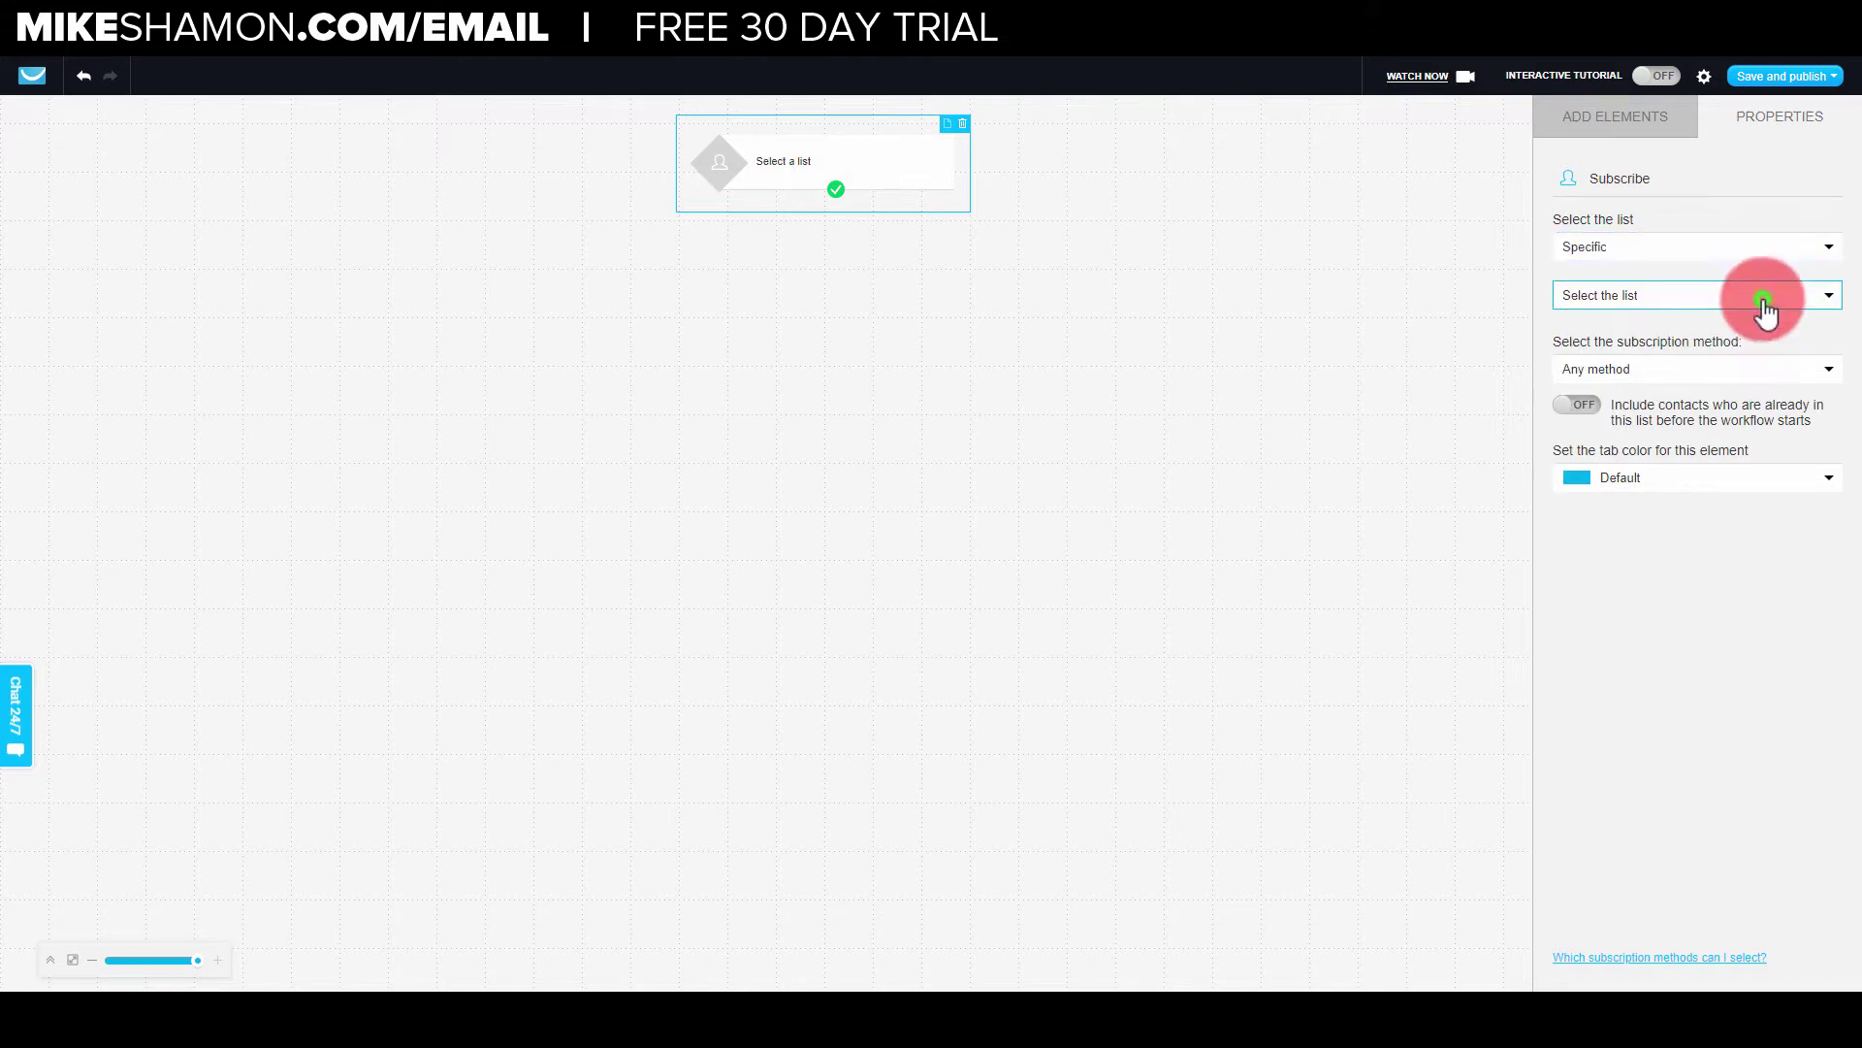
click(1829, 306)
click(1730, 295)
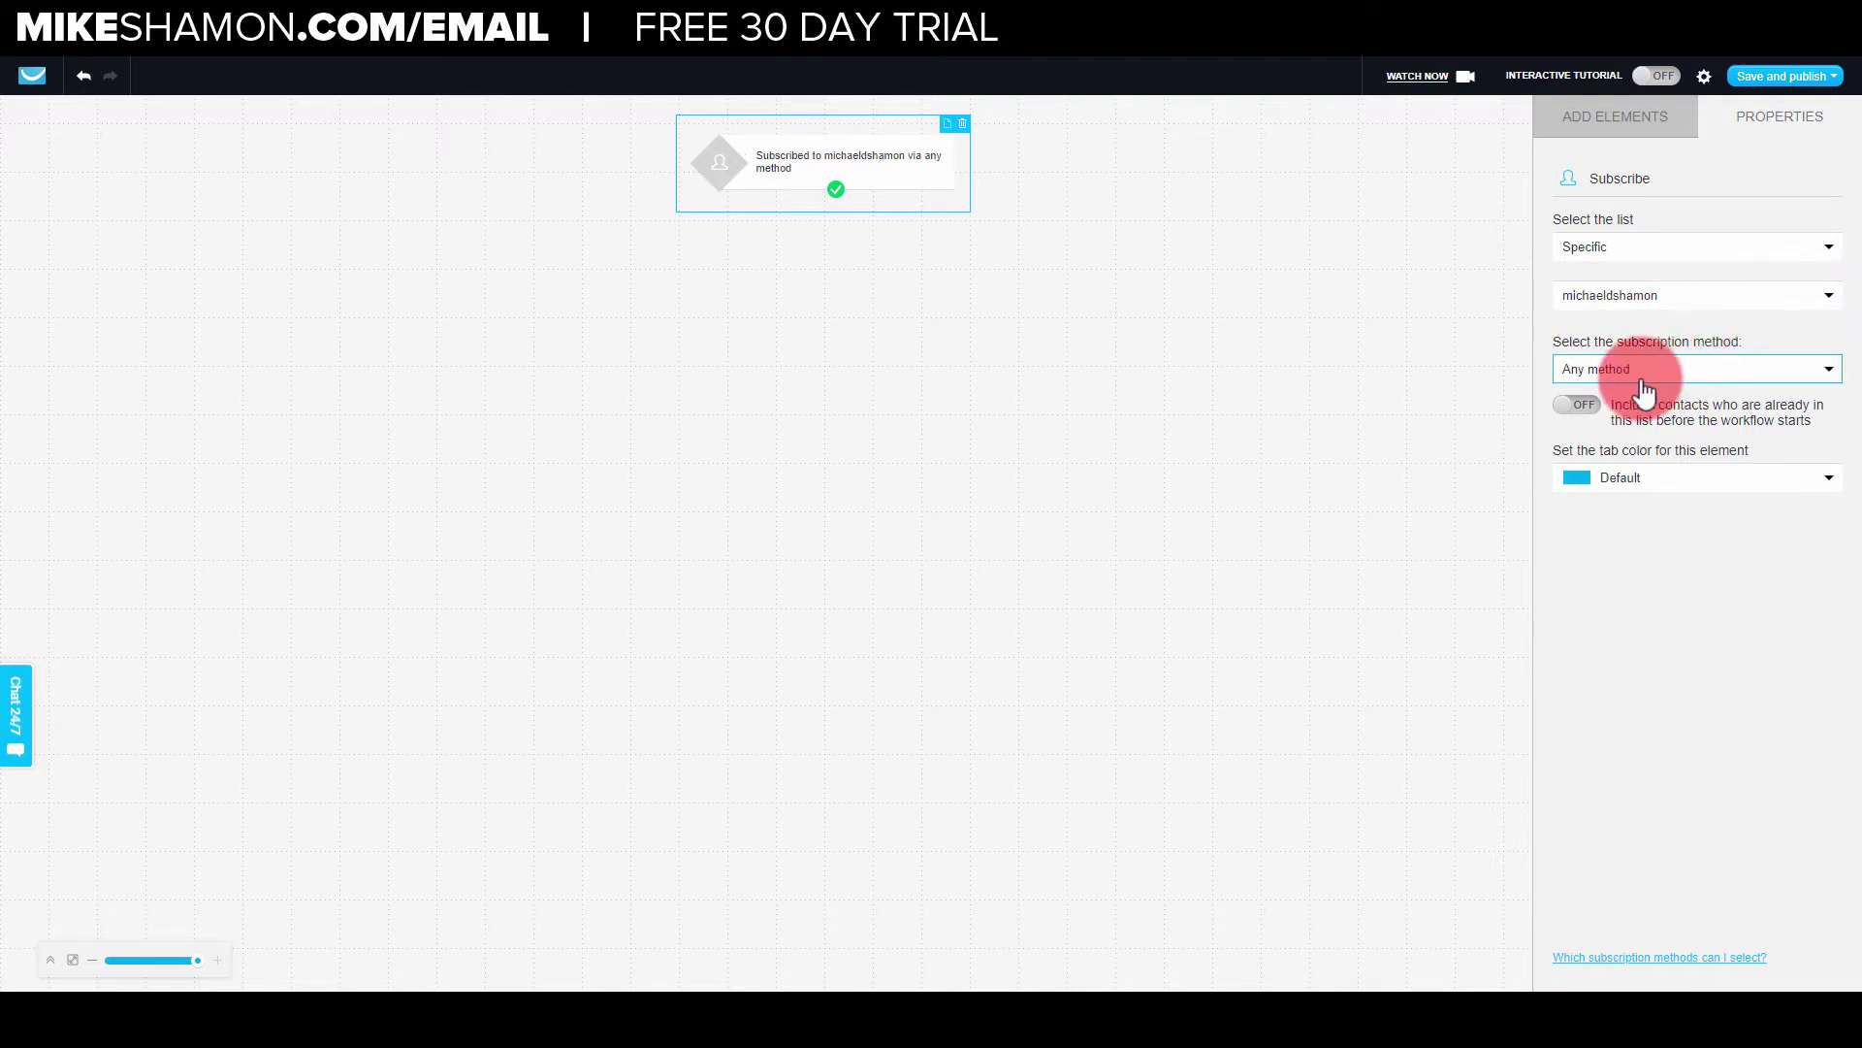
Review the available subscription methods for the trigger, leaving the choice at Any method.
click(1810, 376)
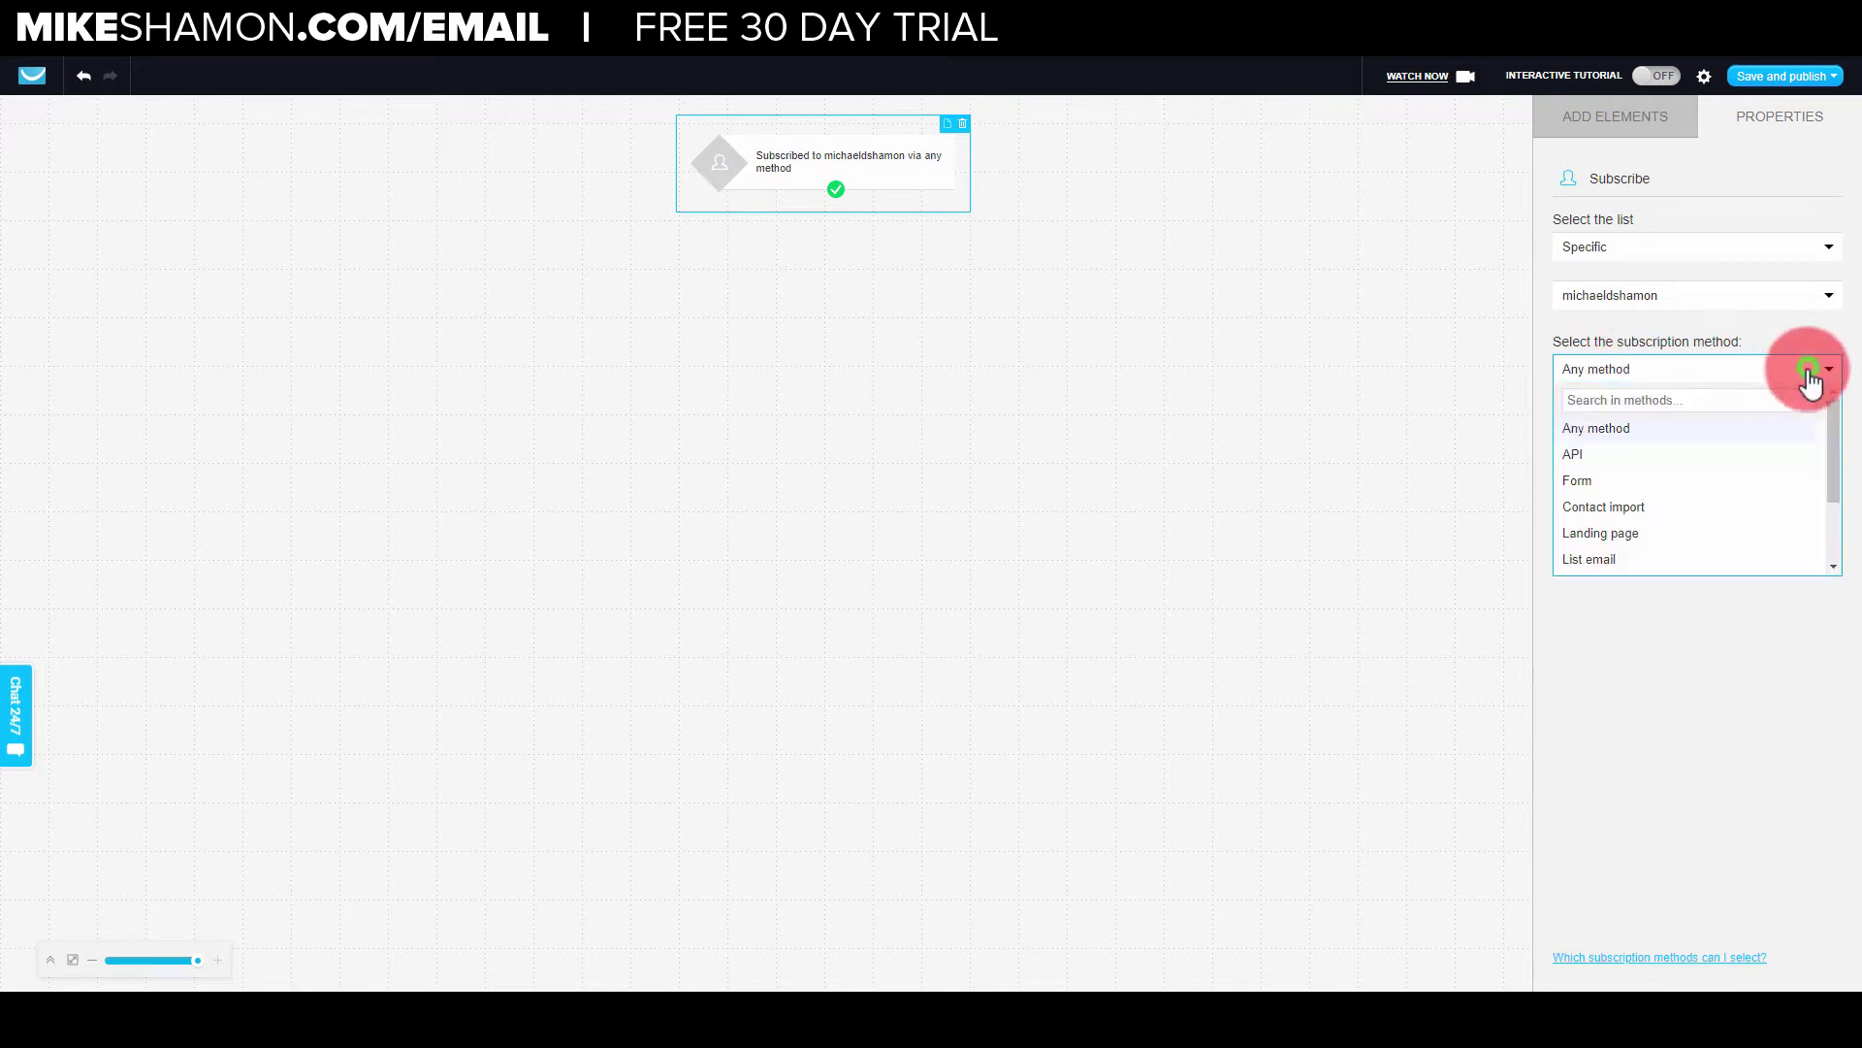
drag(1837, 451, 1846, 403)
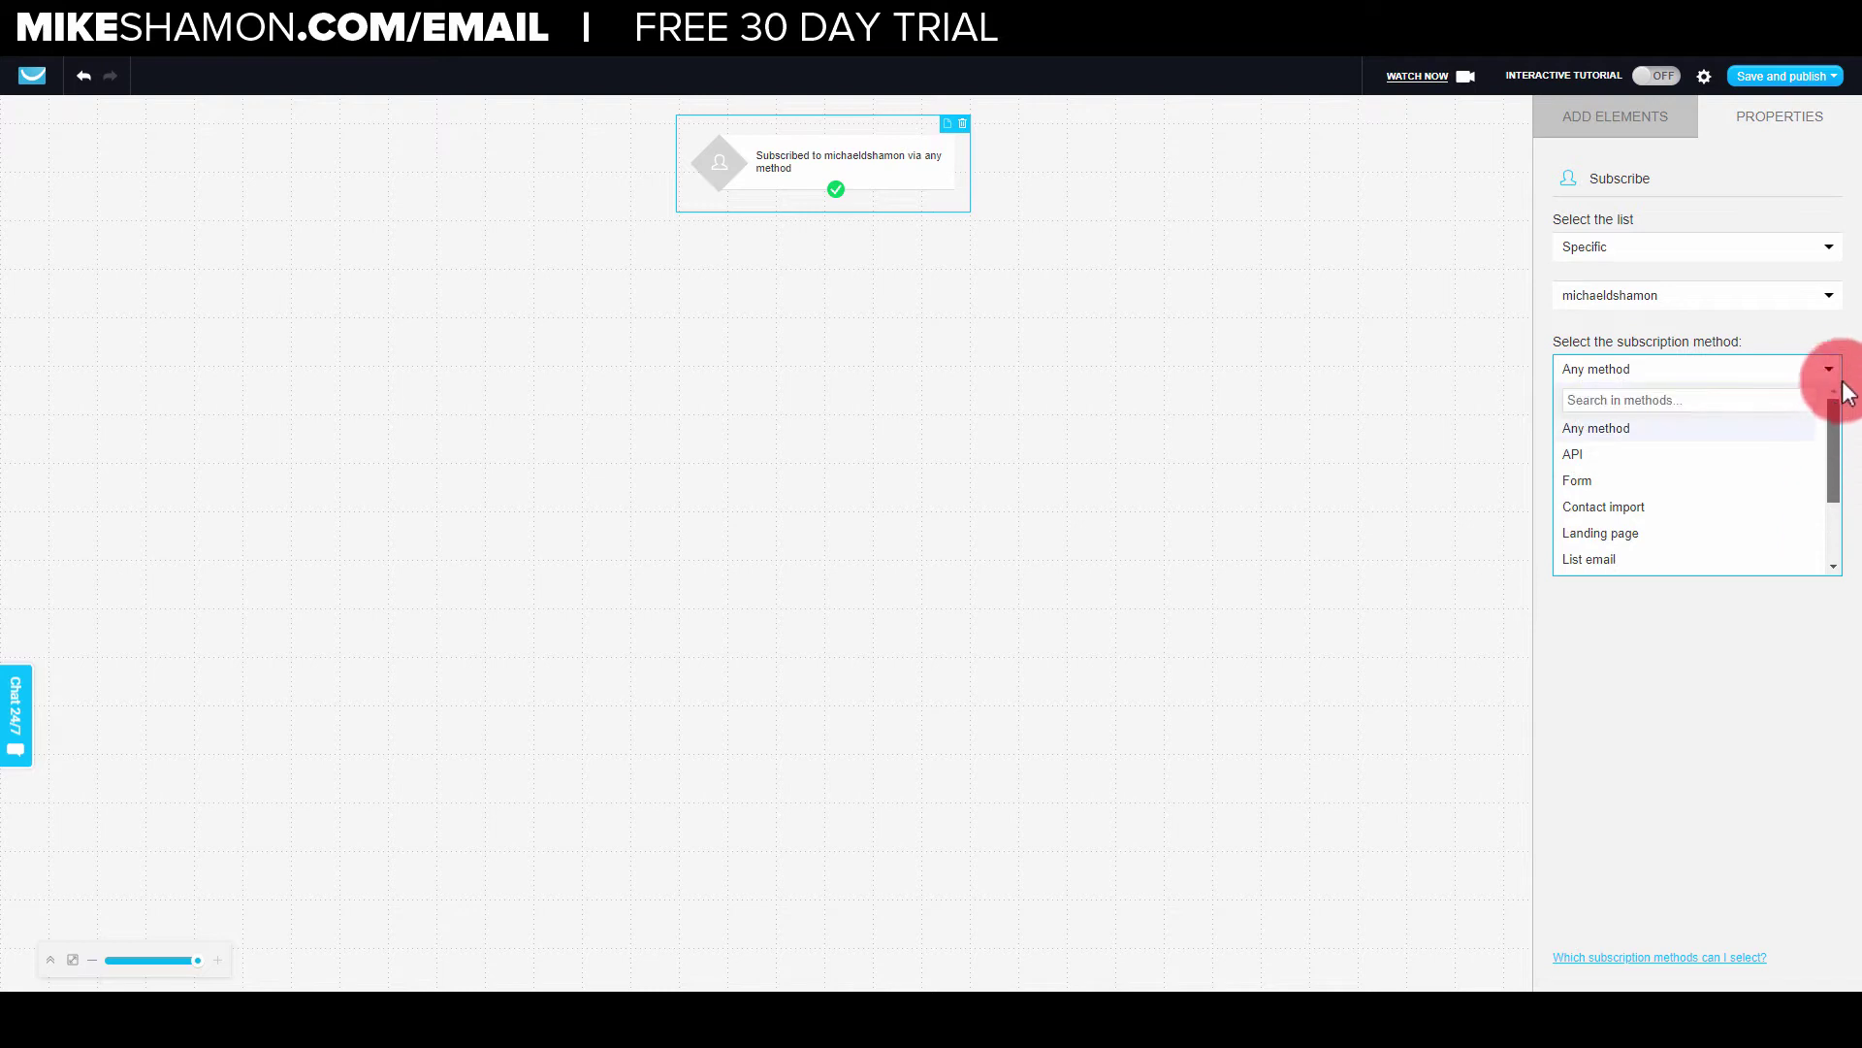
click(1832, 373)
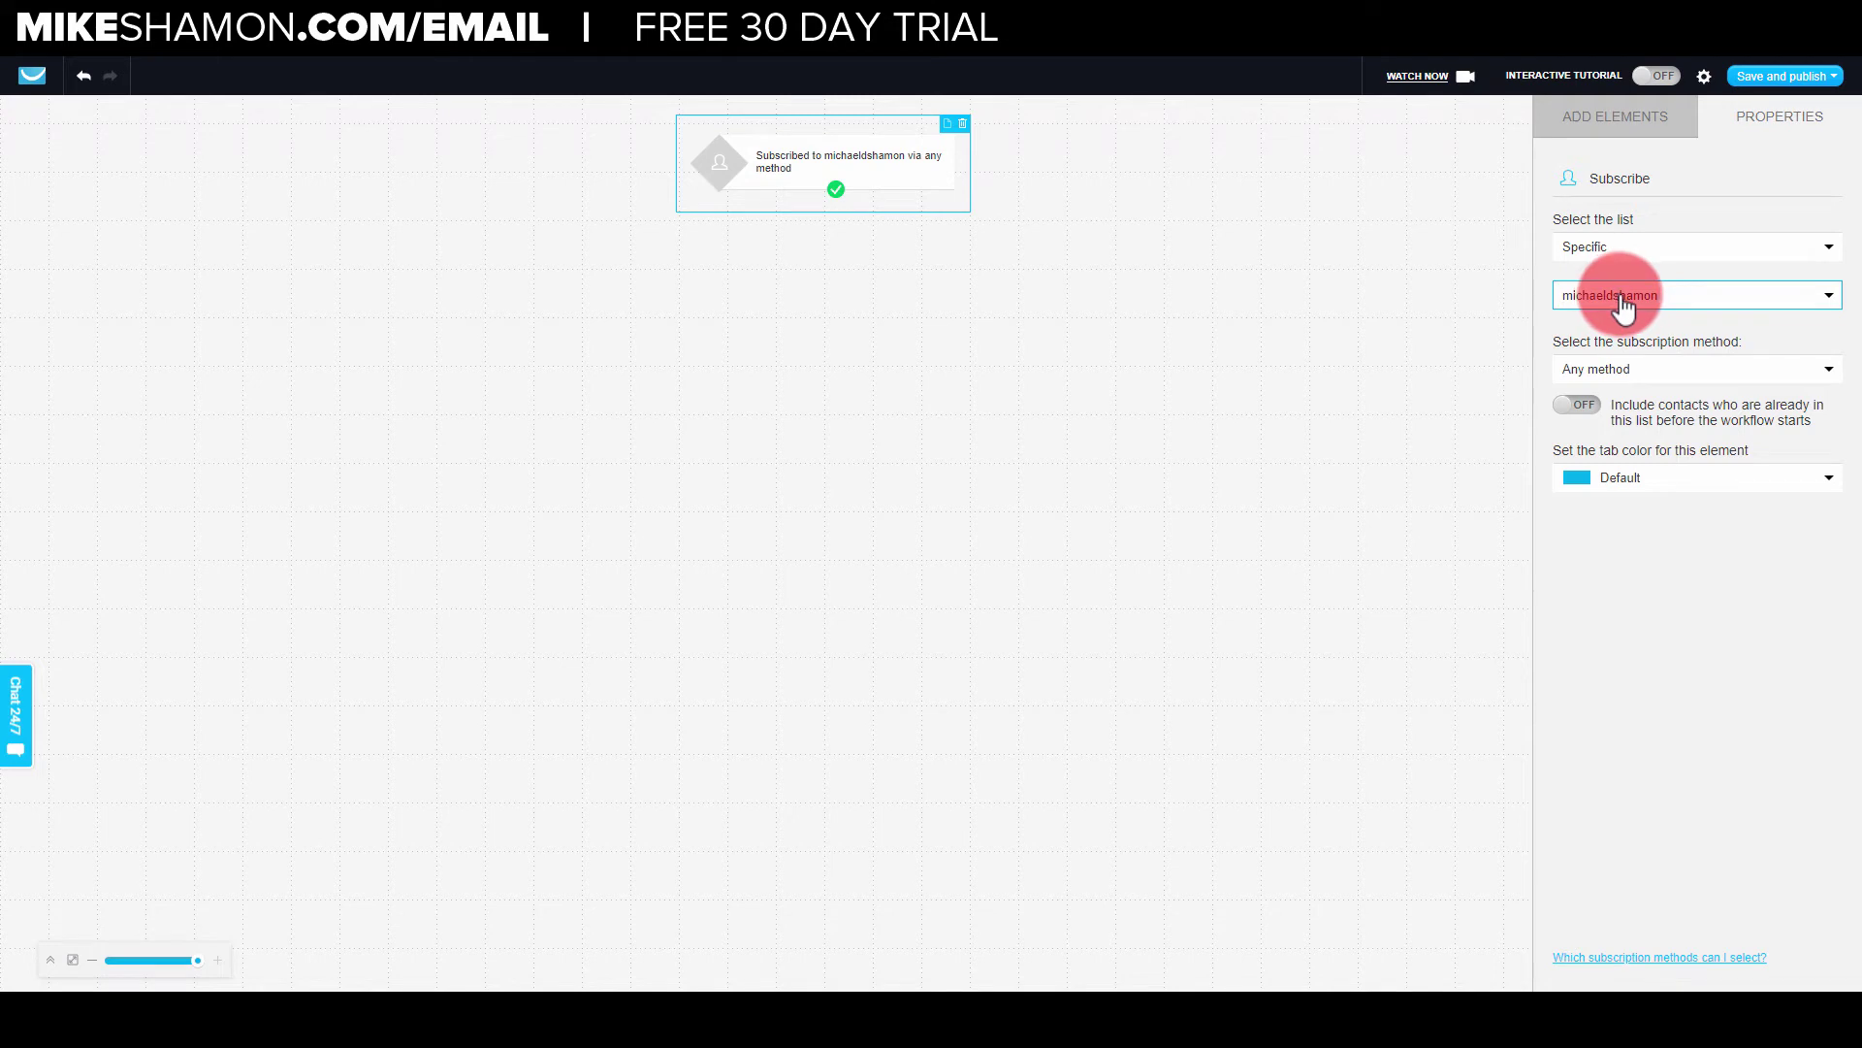
Examine the conditions, actions and filters offered as workflow elements, including the ones that require a plan upgrade.
click(1657, 126)
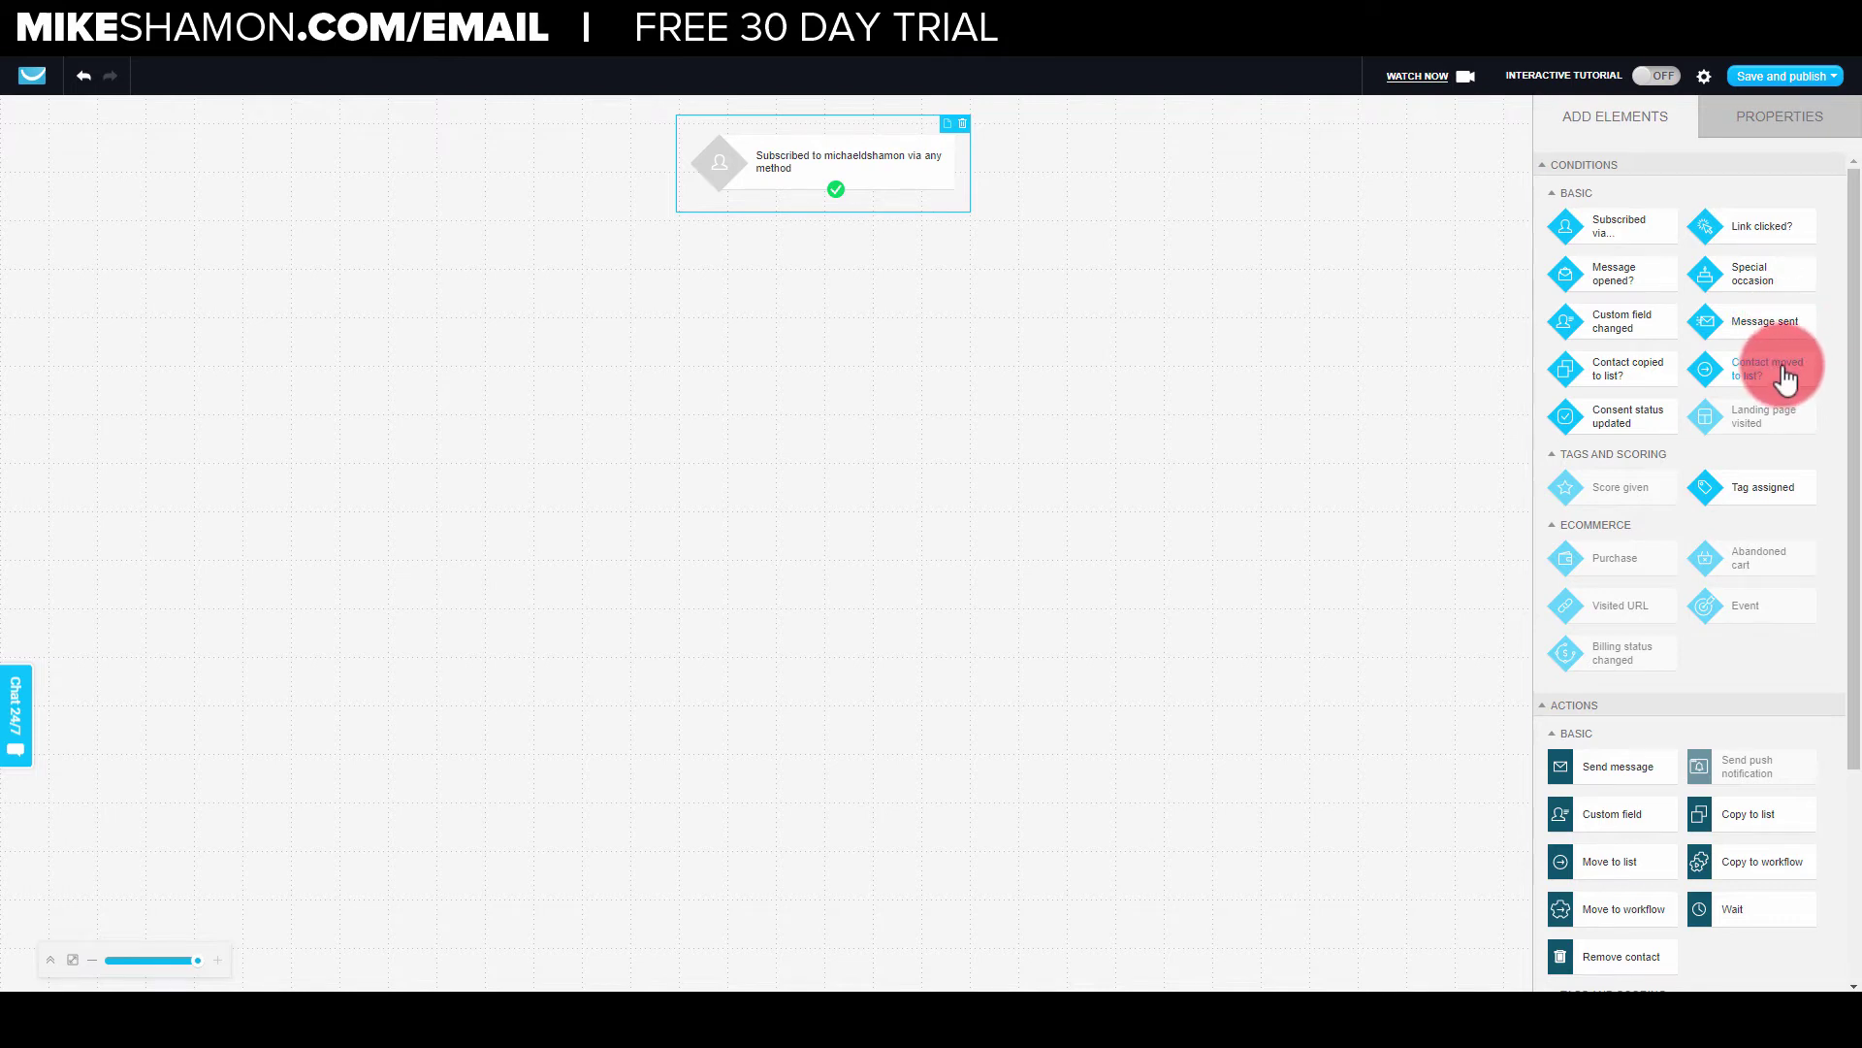
drag(1852, 324, 1852, 415)
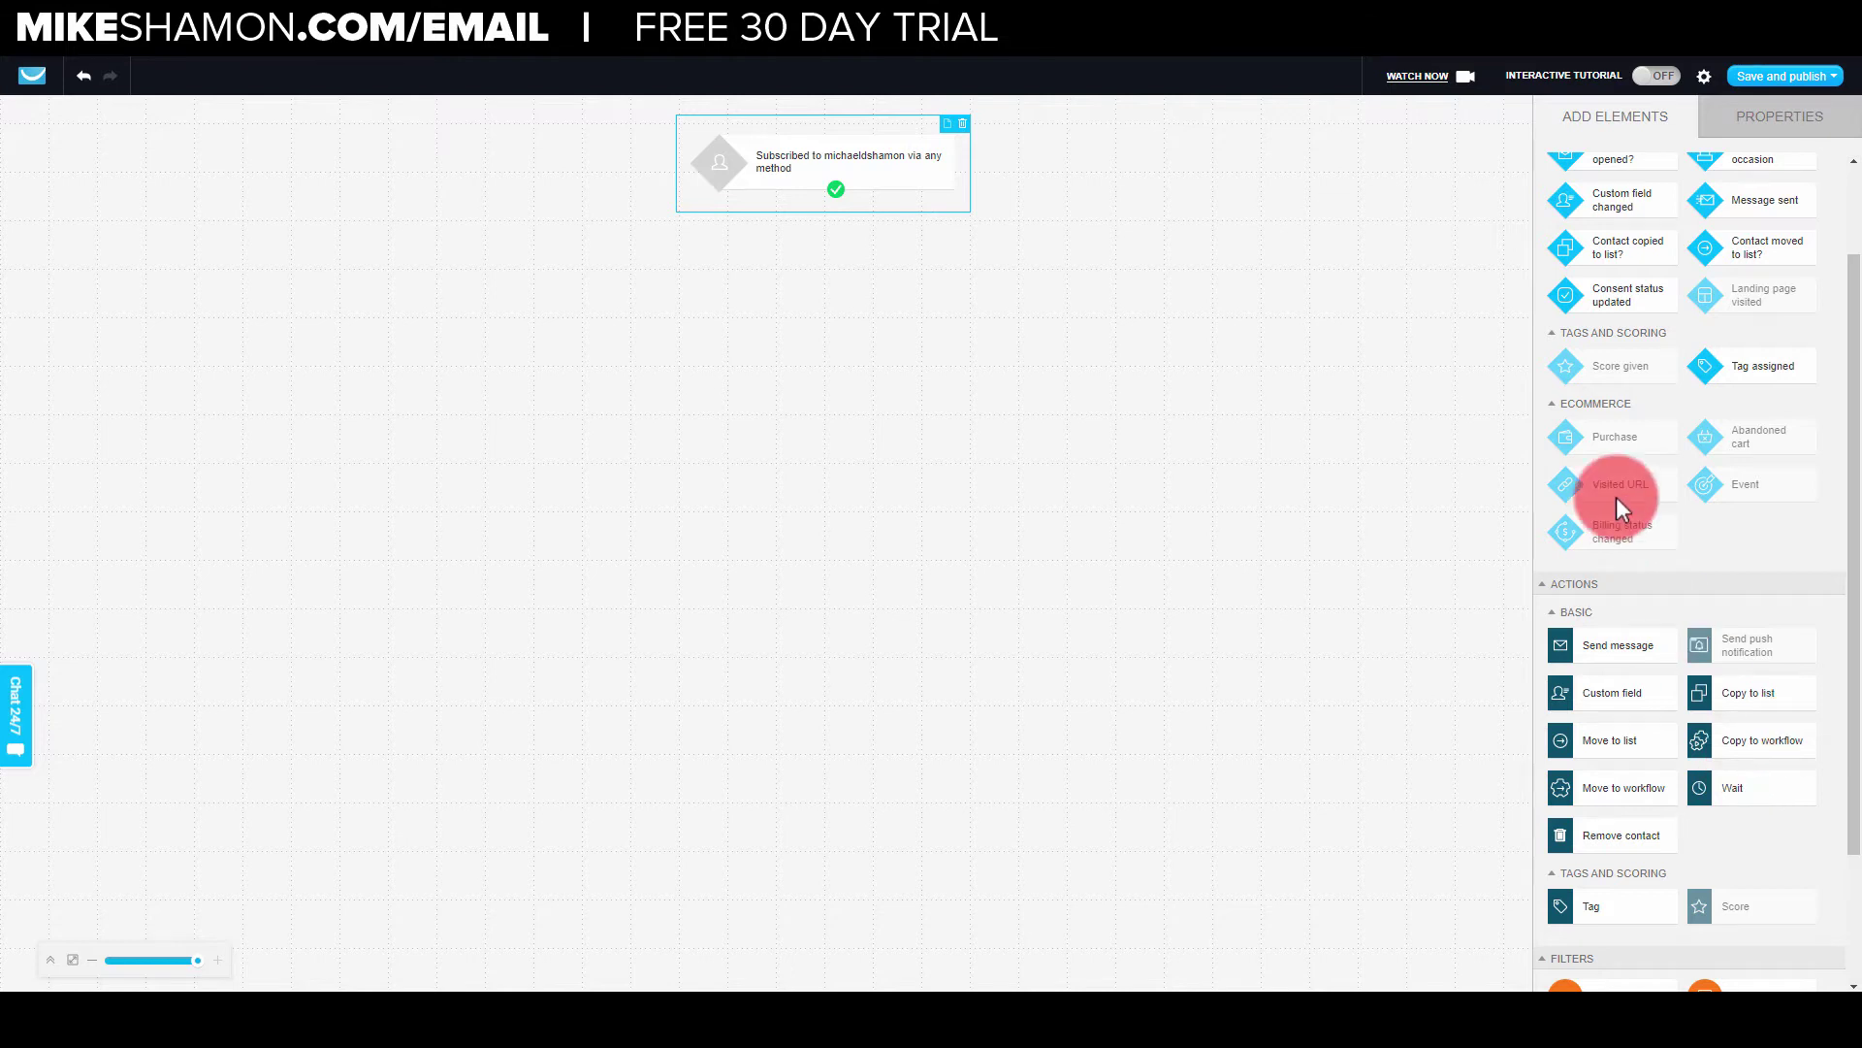
mouse_move(1616, 373)
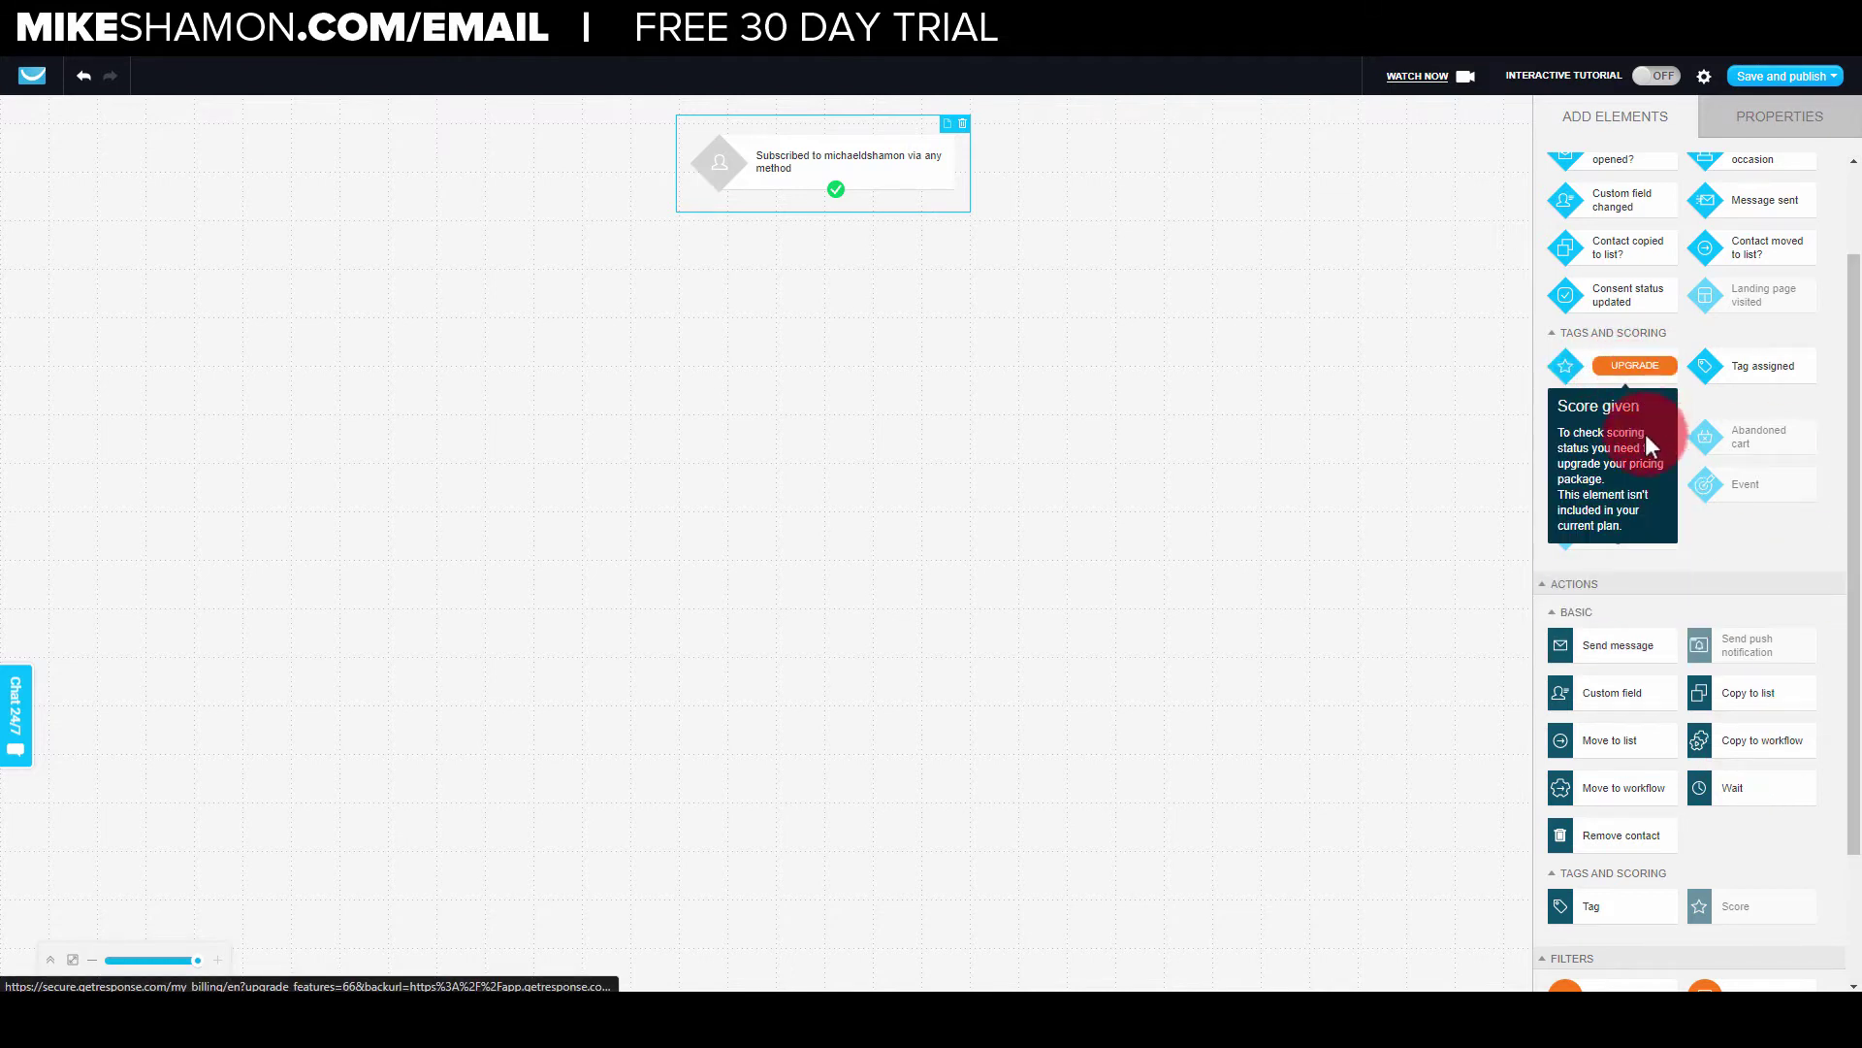
mouse_move(1600, 462)
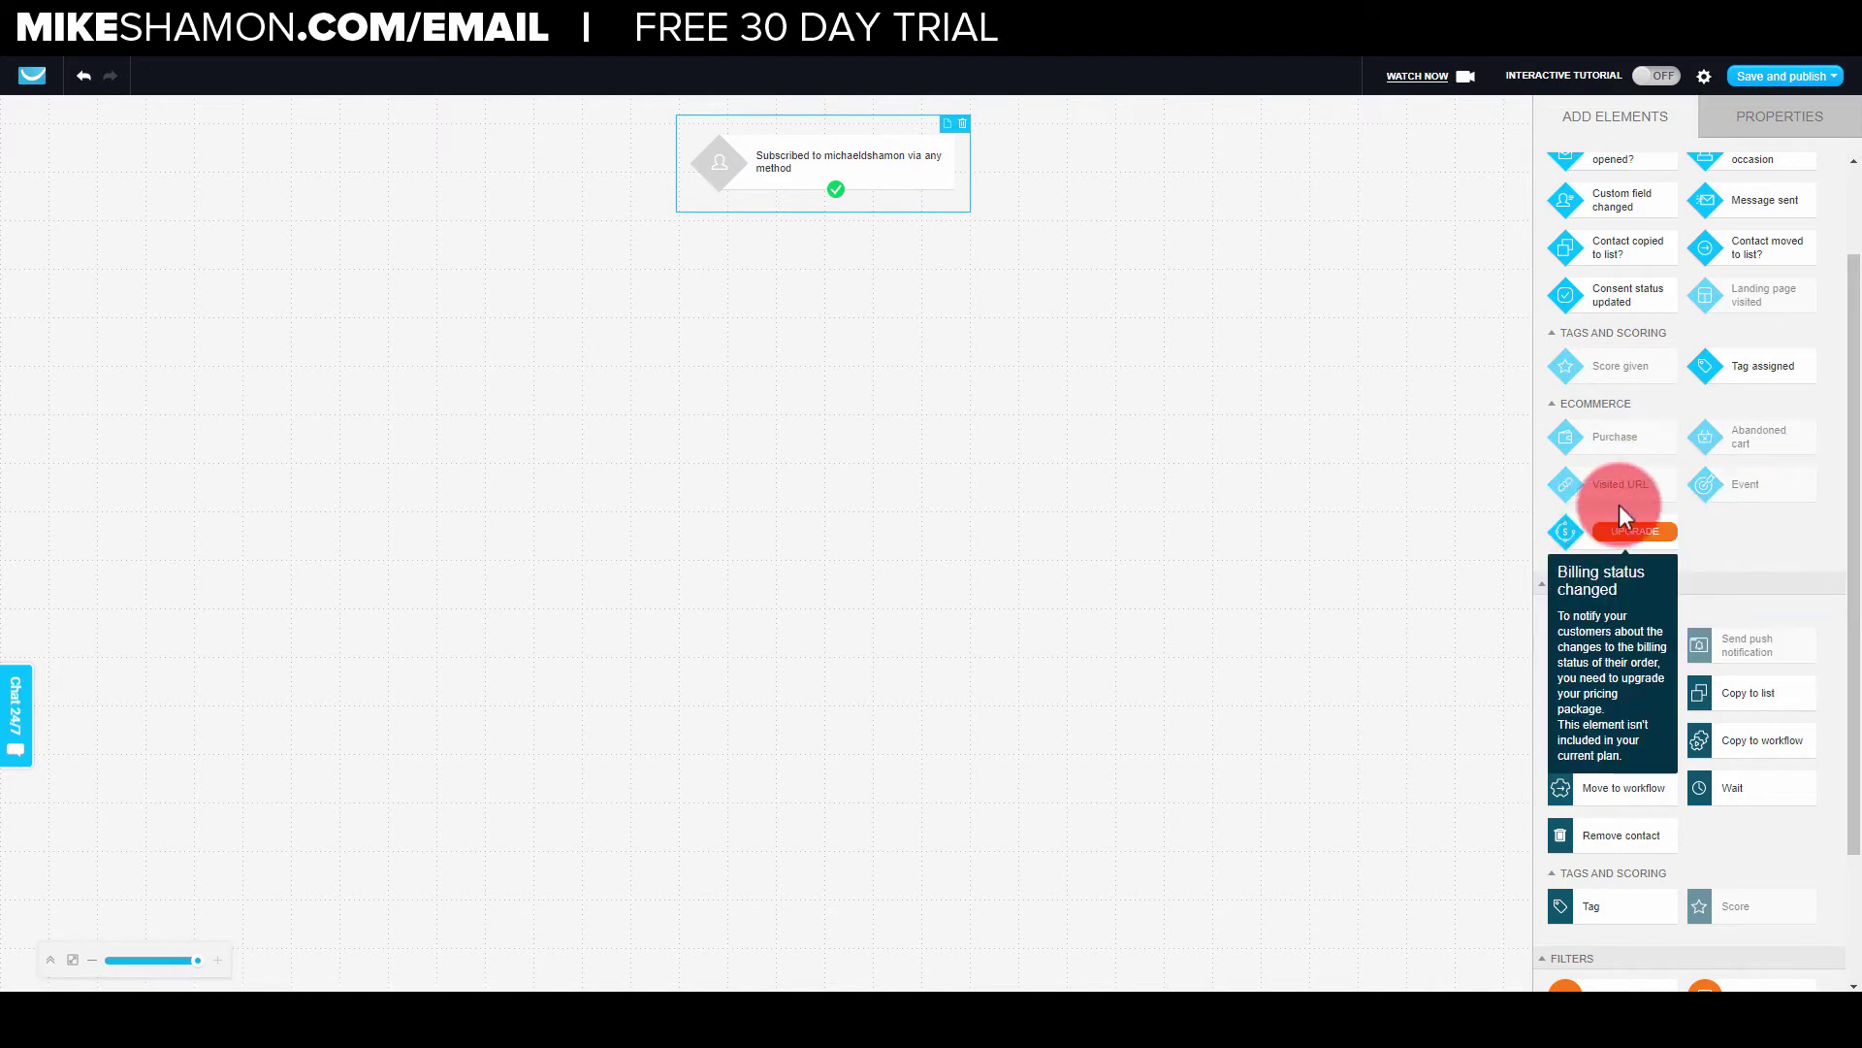
drag(1856, 444, 1858, 621)
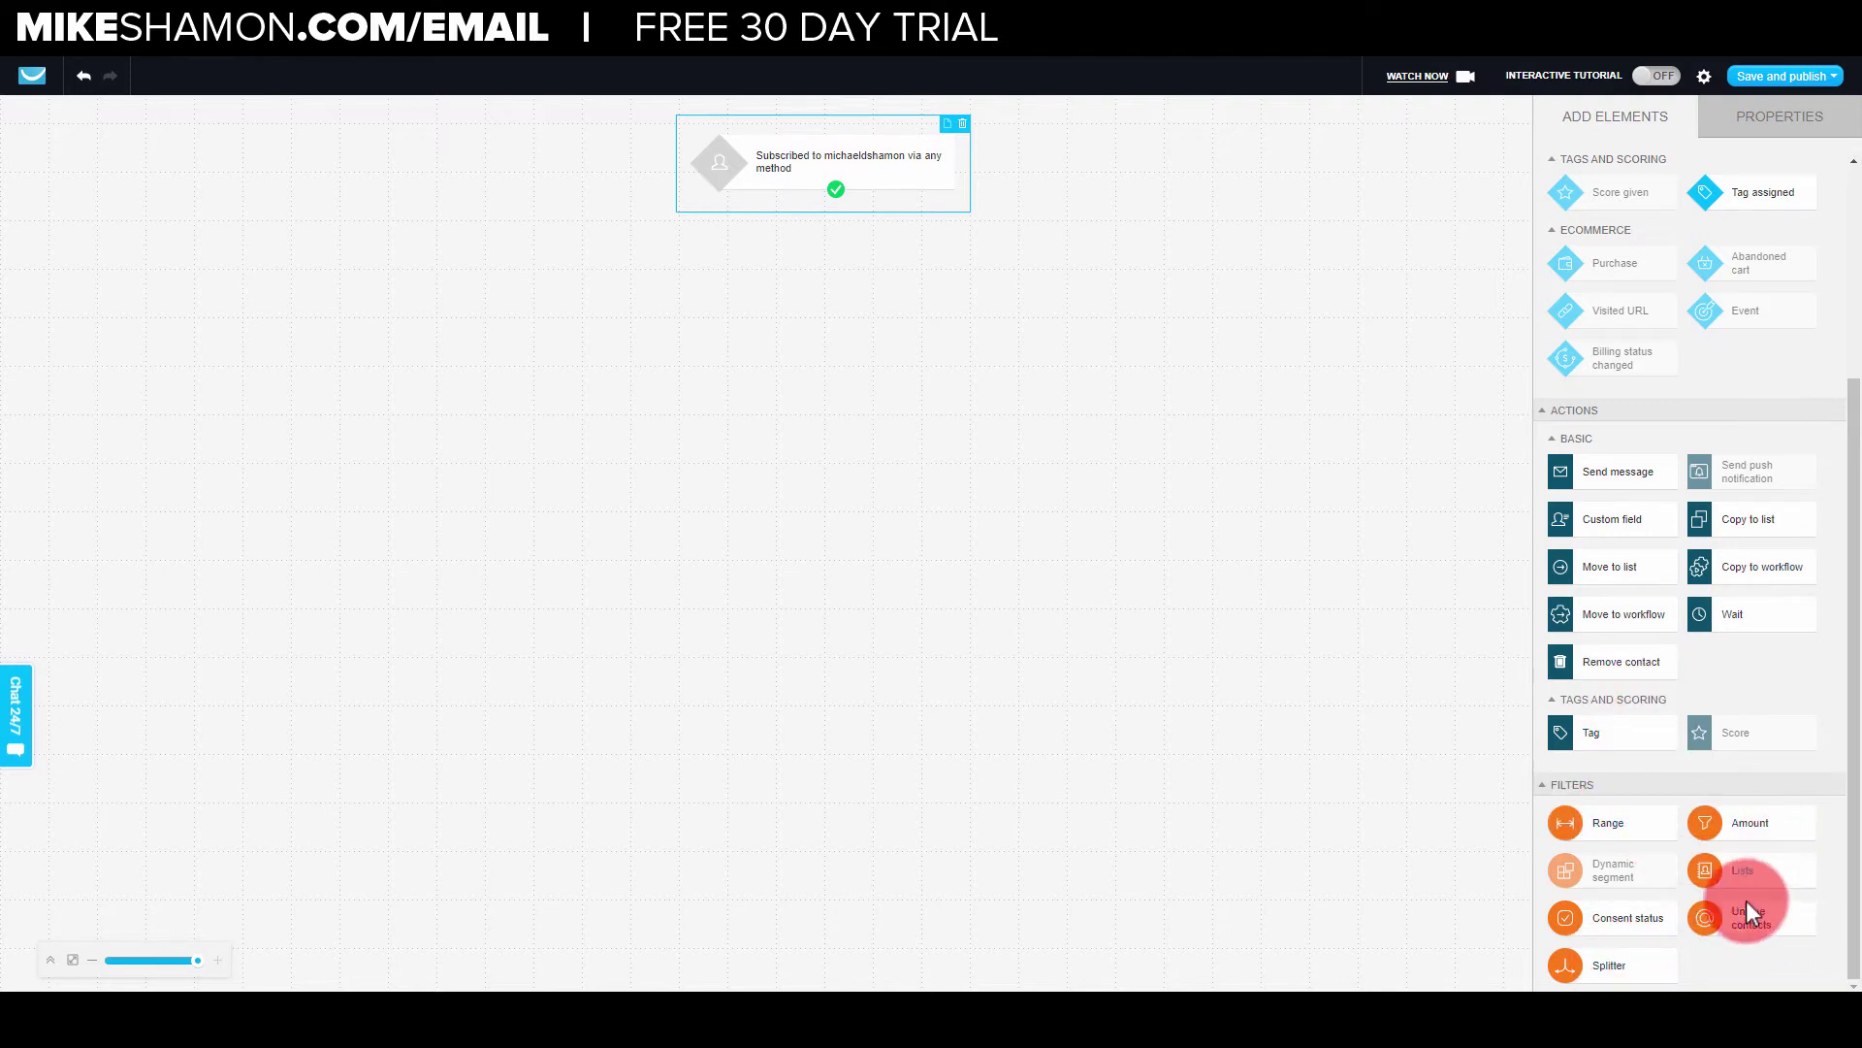
drag(1852, 843, 1843, 553)
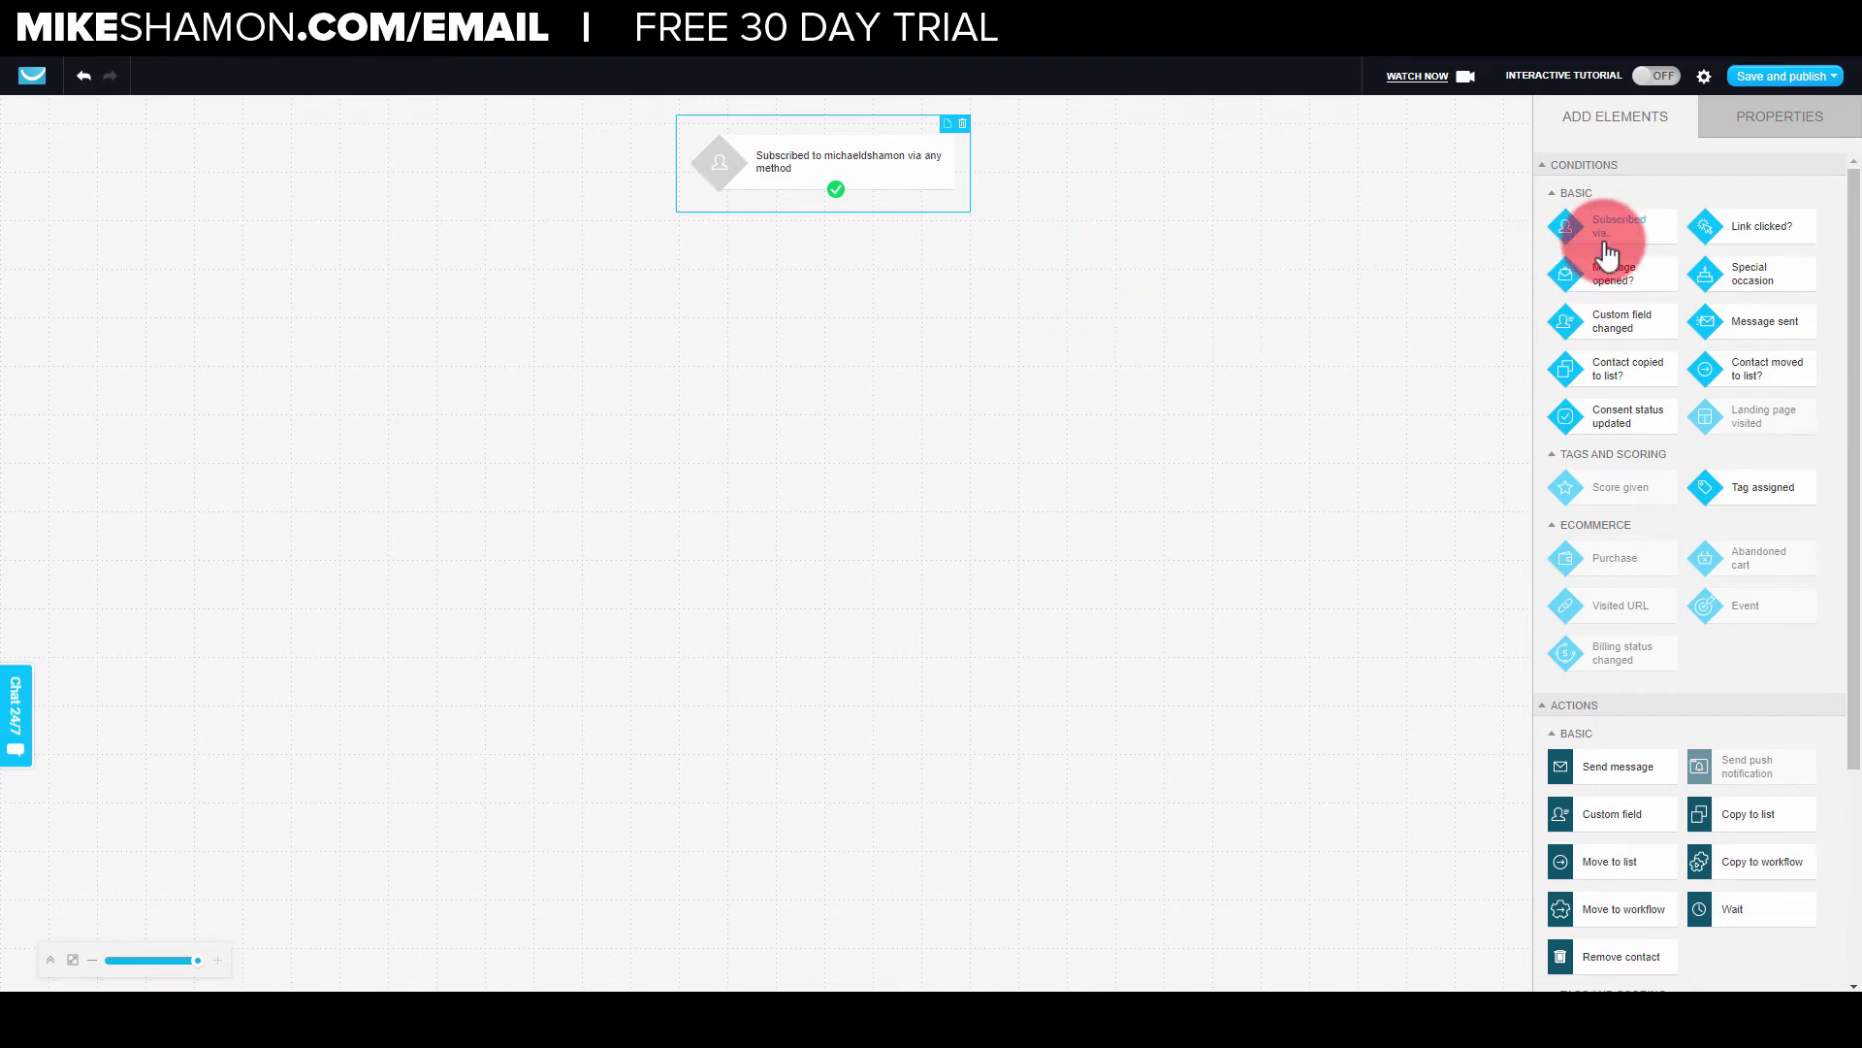
Add a Message opened condition below the subscription trigger and make it track a specific Automation message, checking the message choices.
drag(1625, 291, 824, 238)
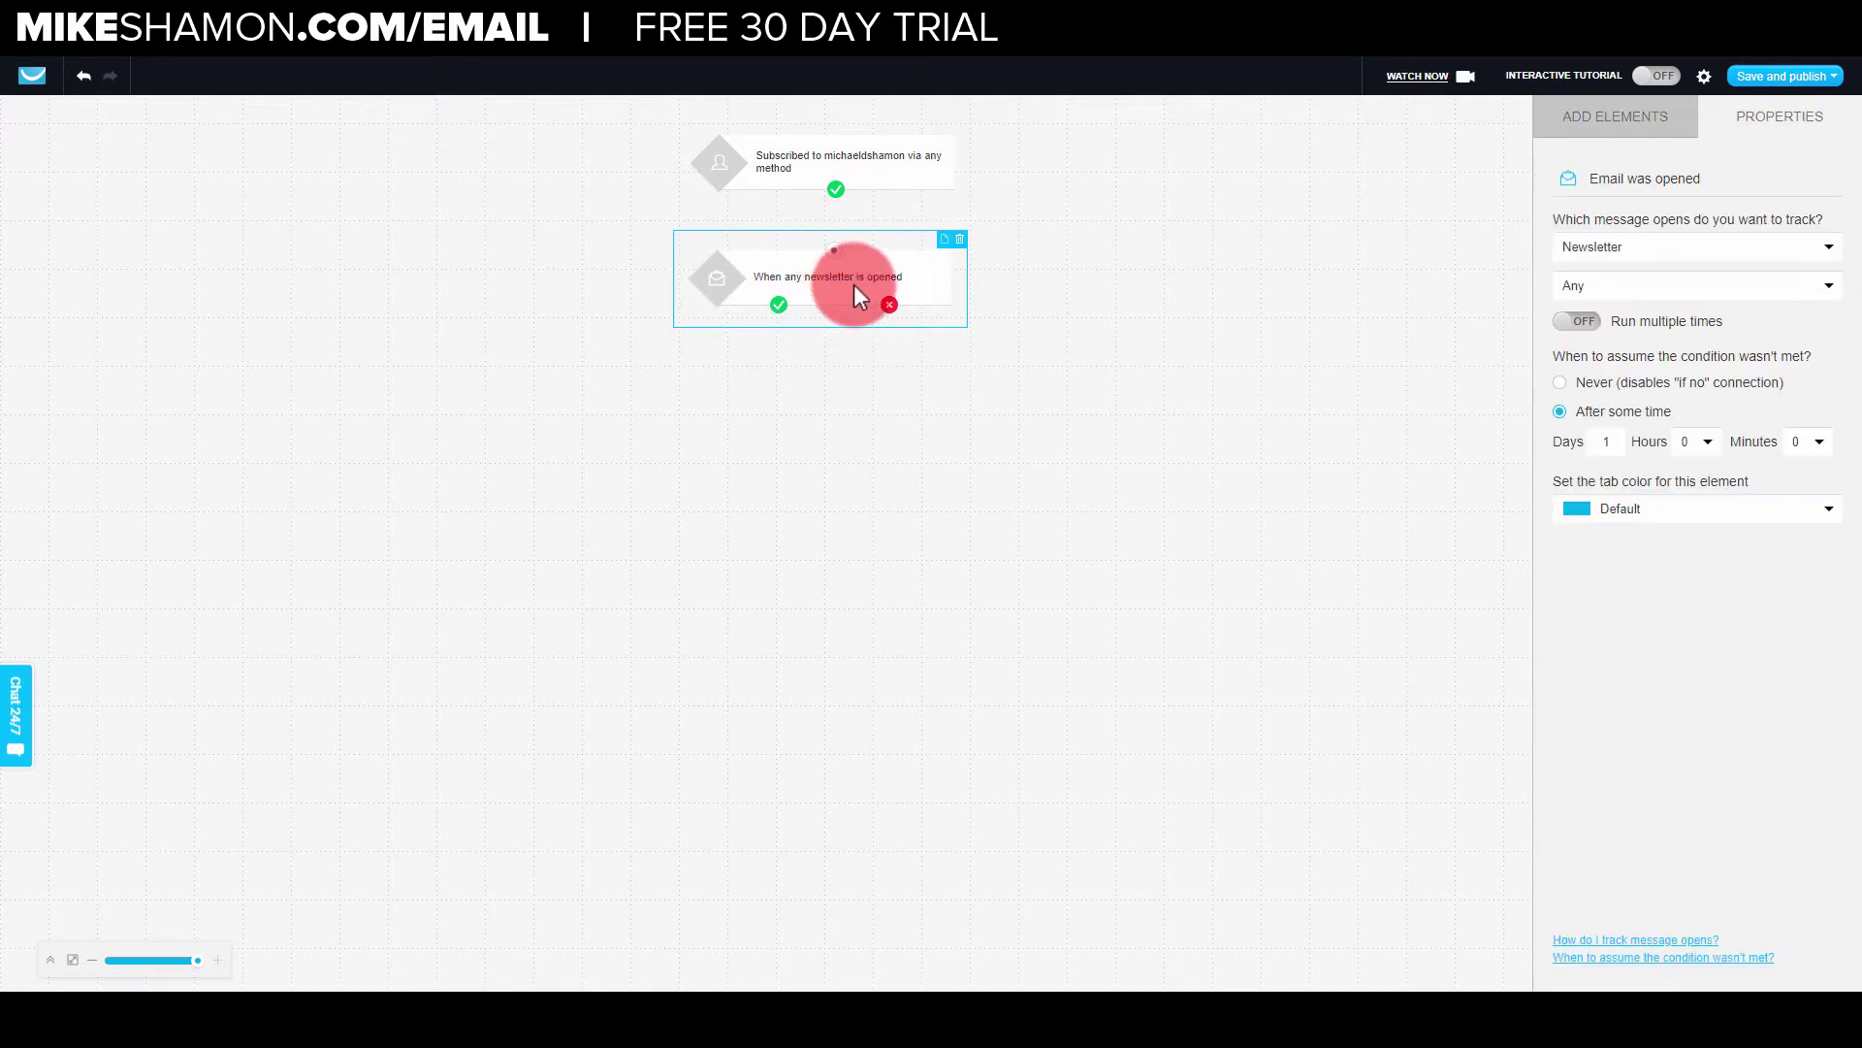
click(1831, 251)
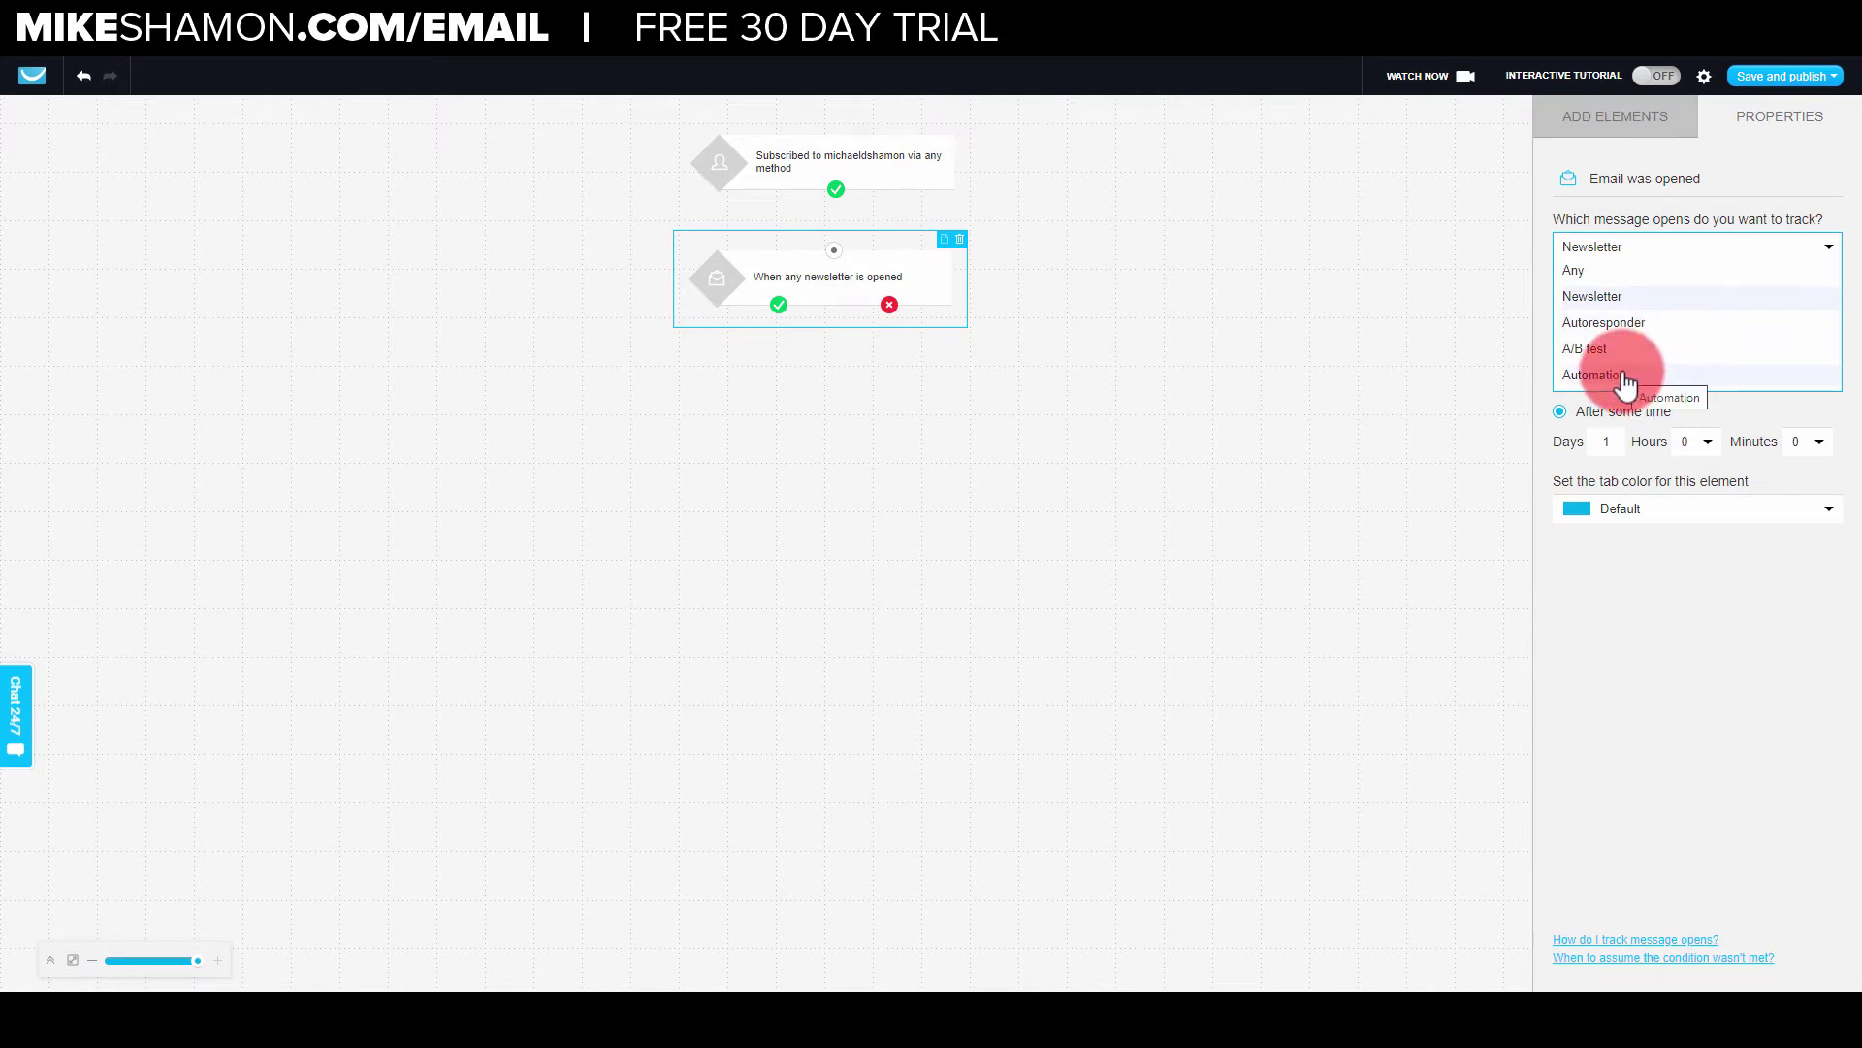
click(1625, 378)
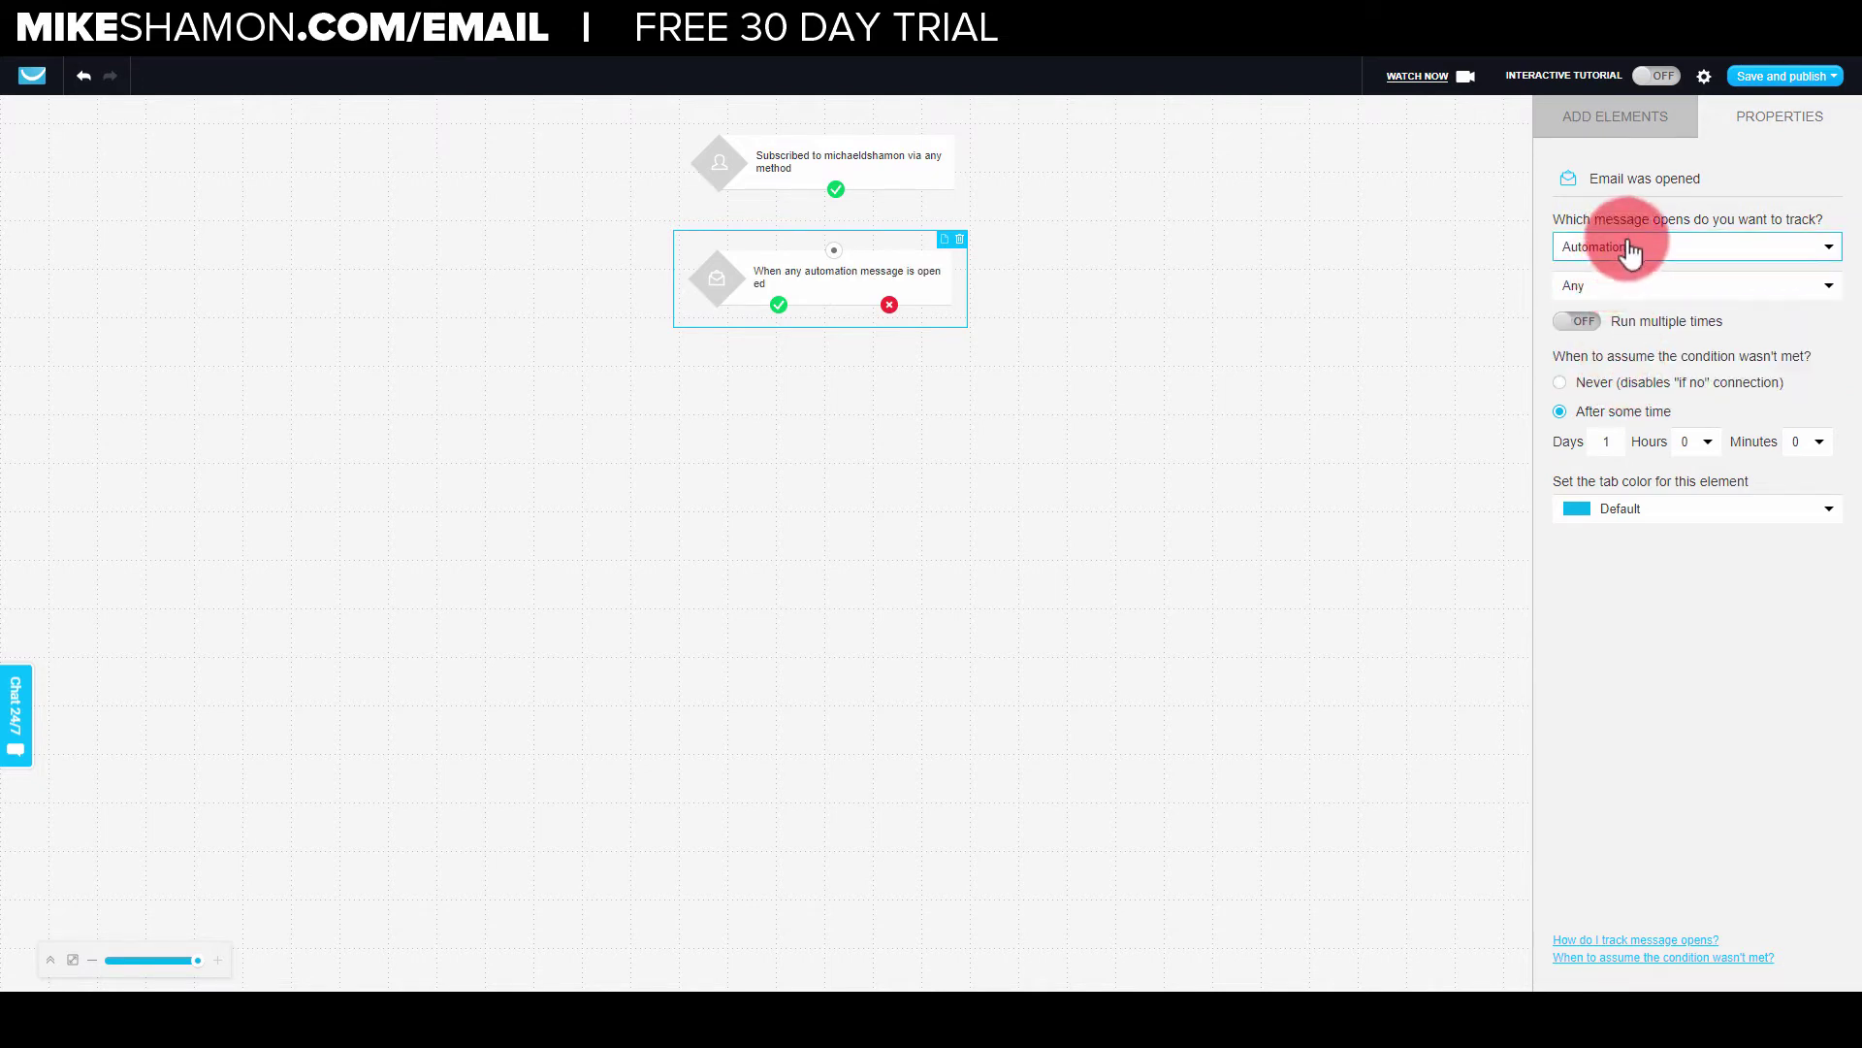
click(1653, 288)
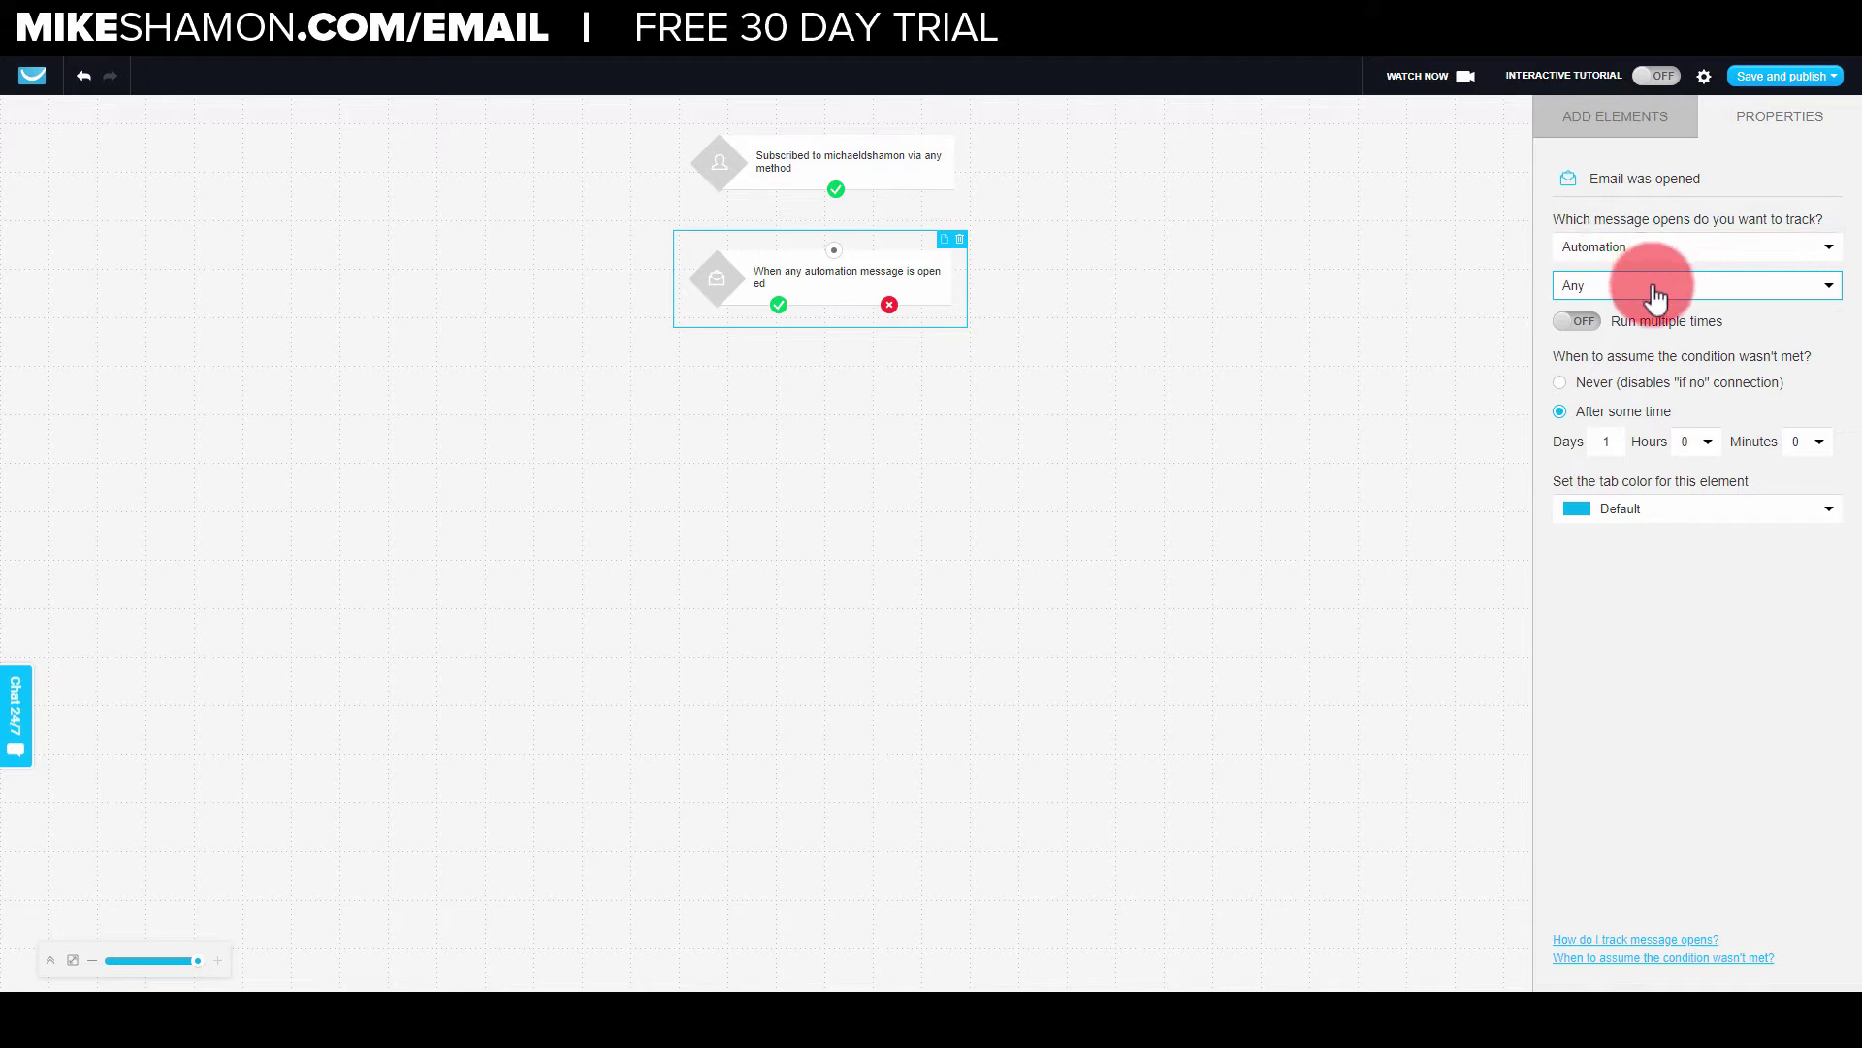
click(1656, 295)
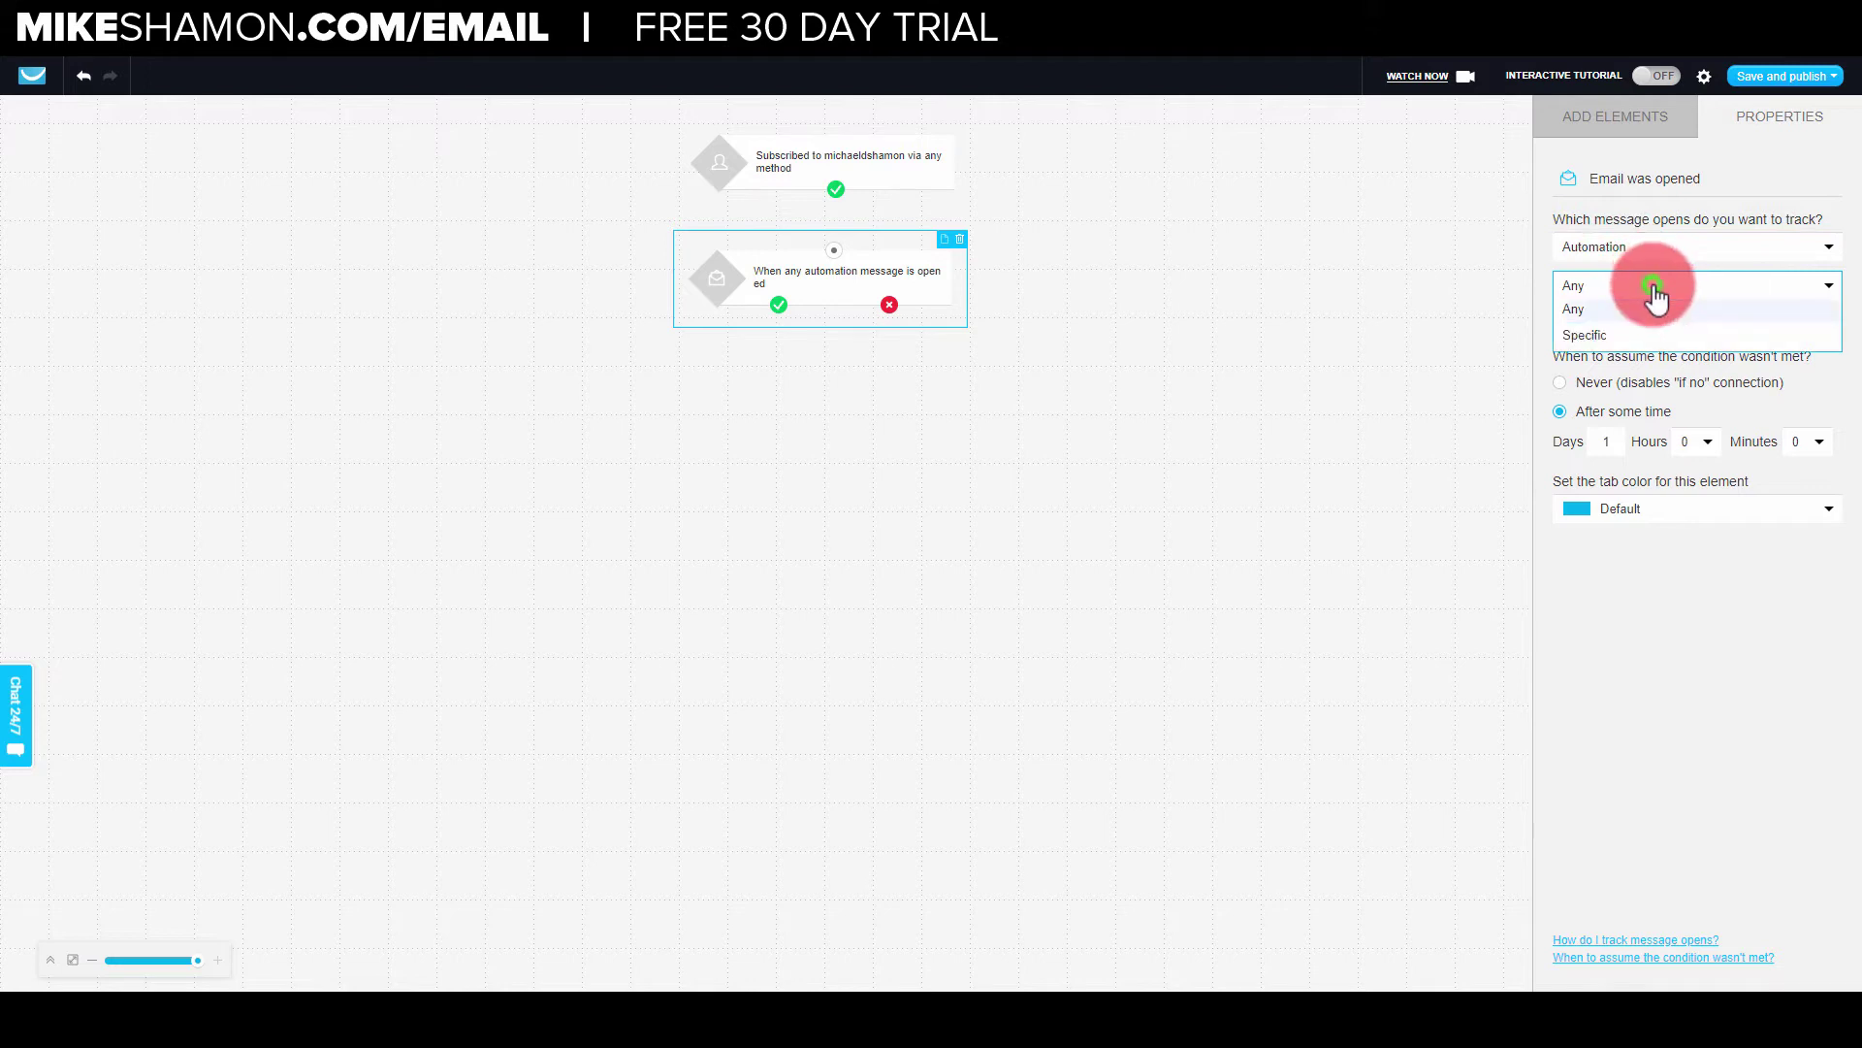
click(1649, 339)
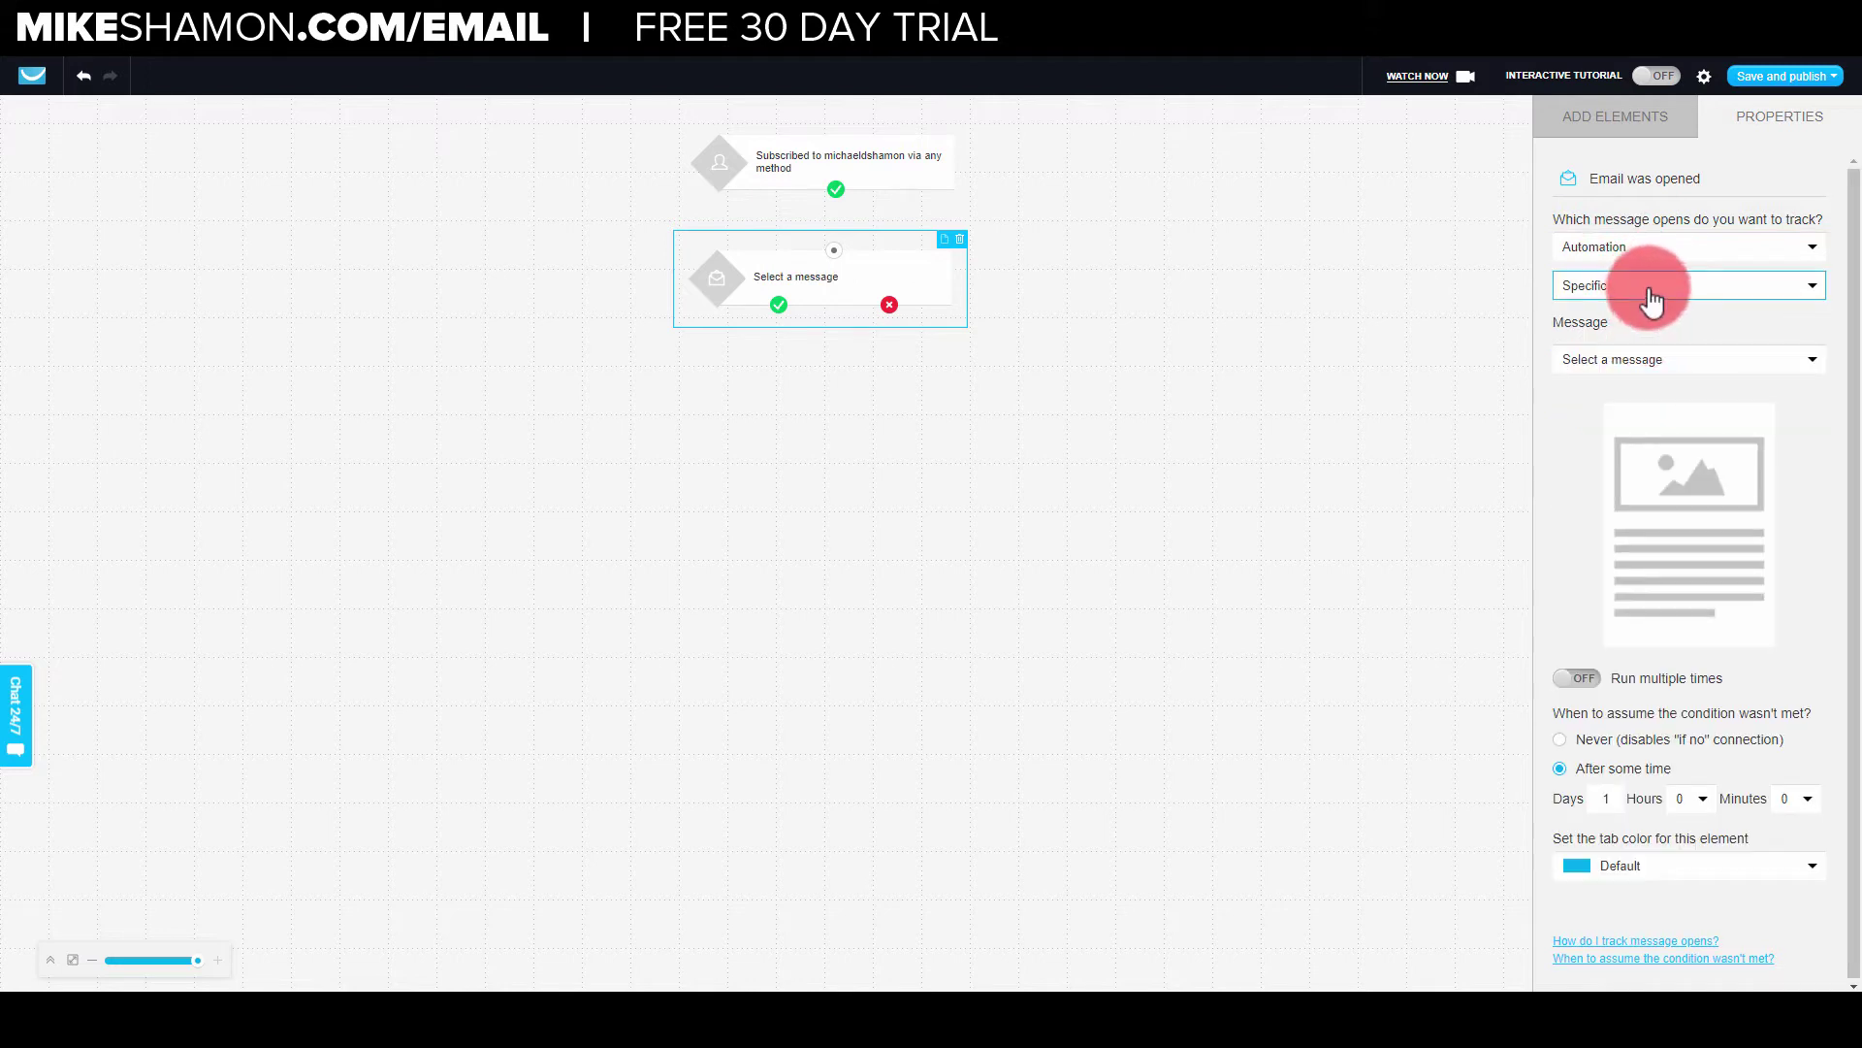
click(1819, 367)
click(1751, 420)
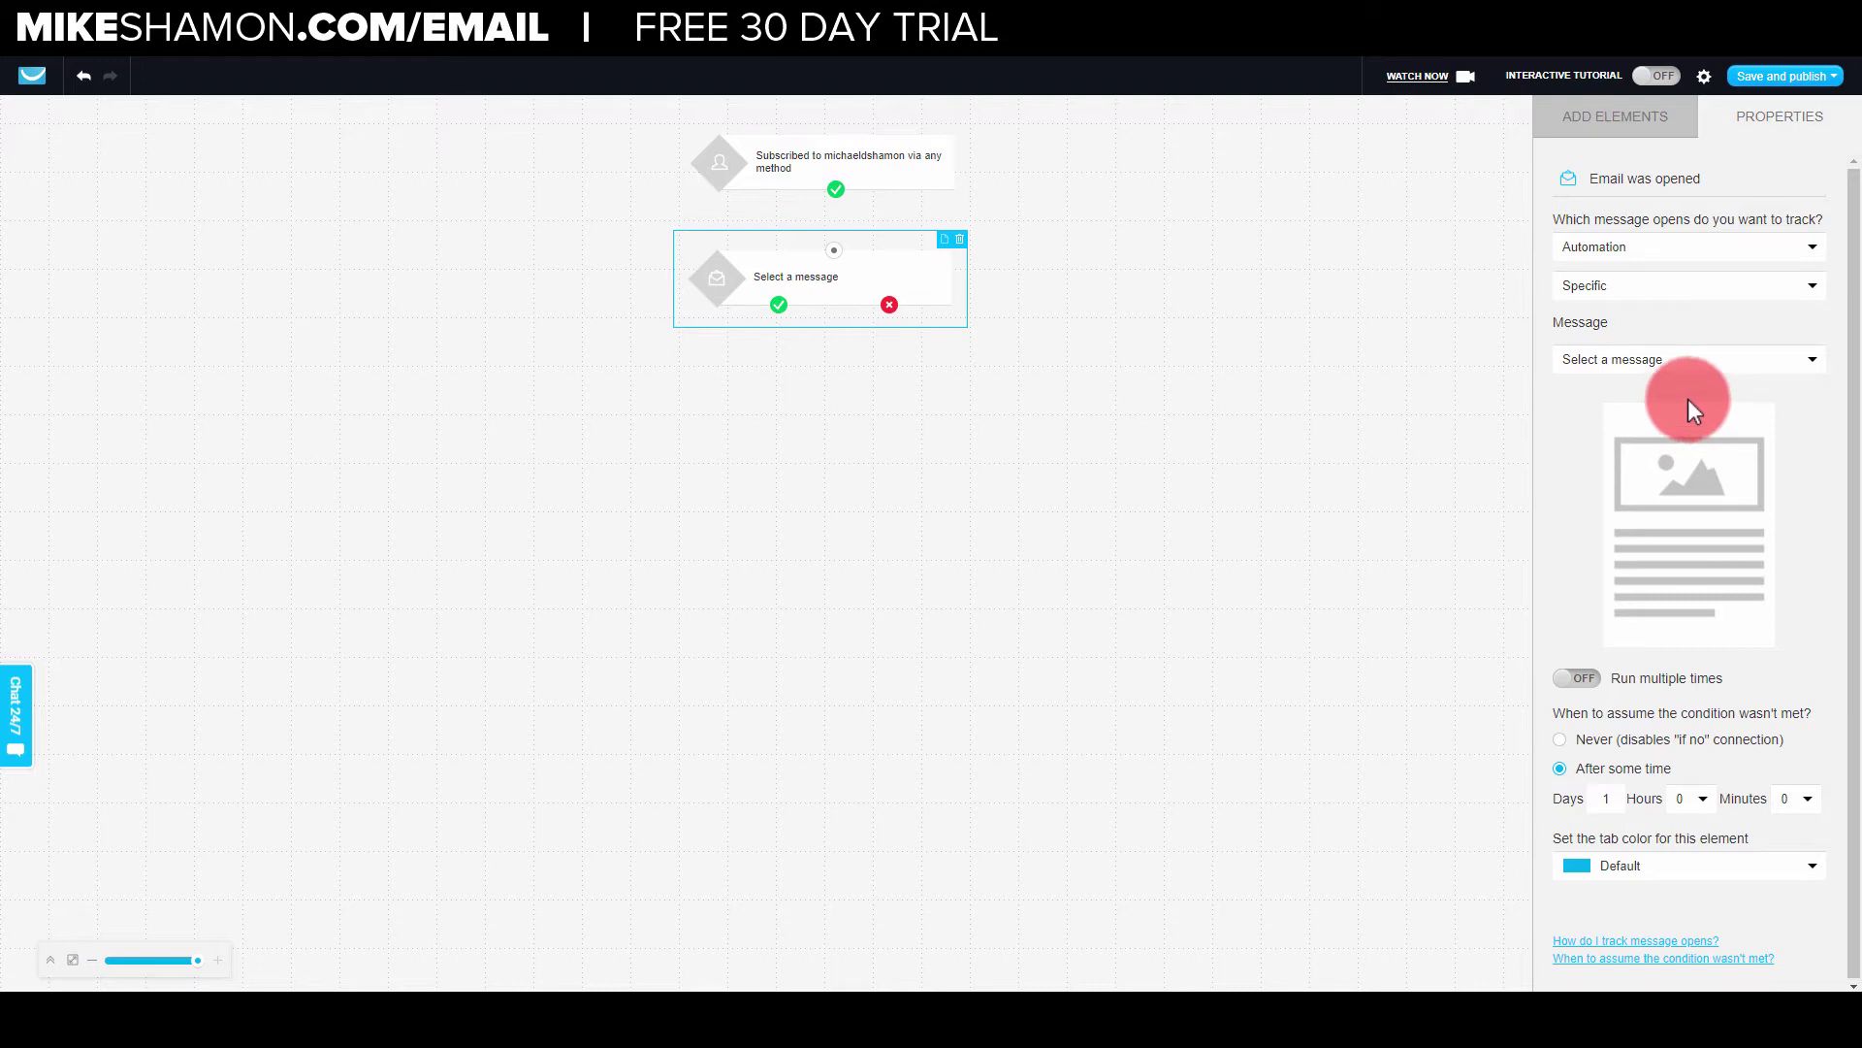
Leave the workflow editor and return to the list of automation workflows.
click(1763, 81)
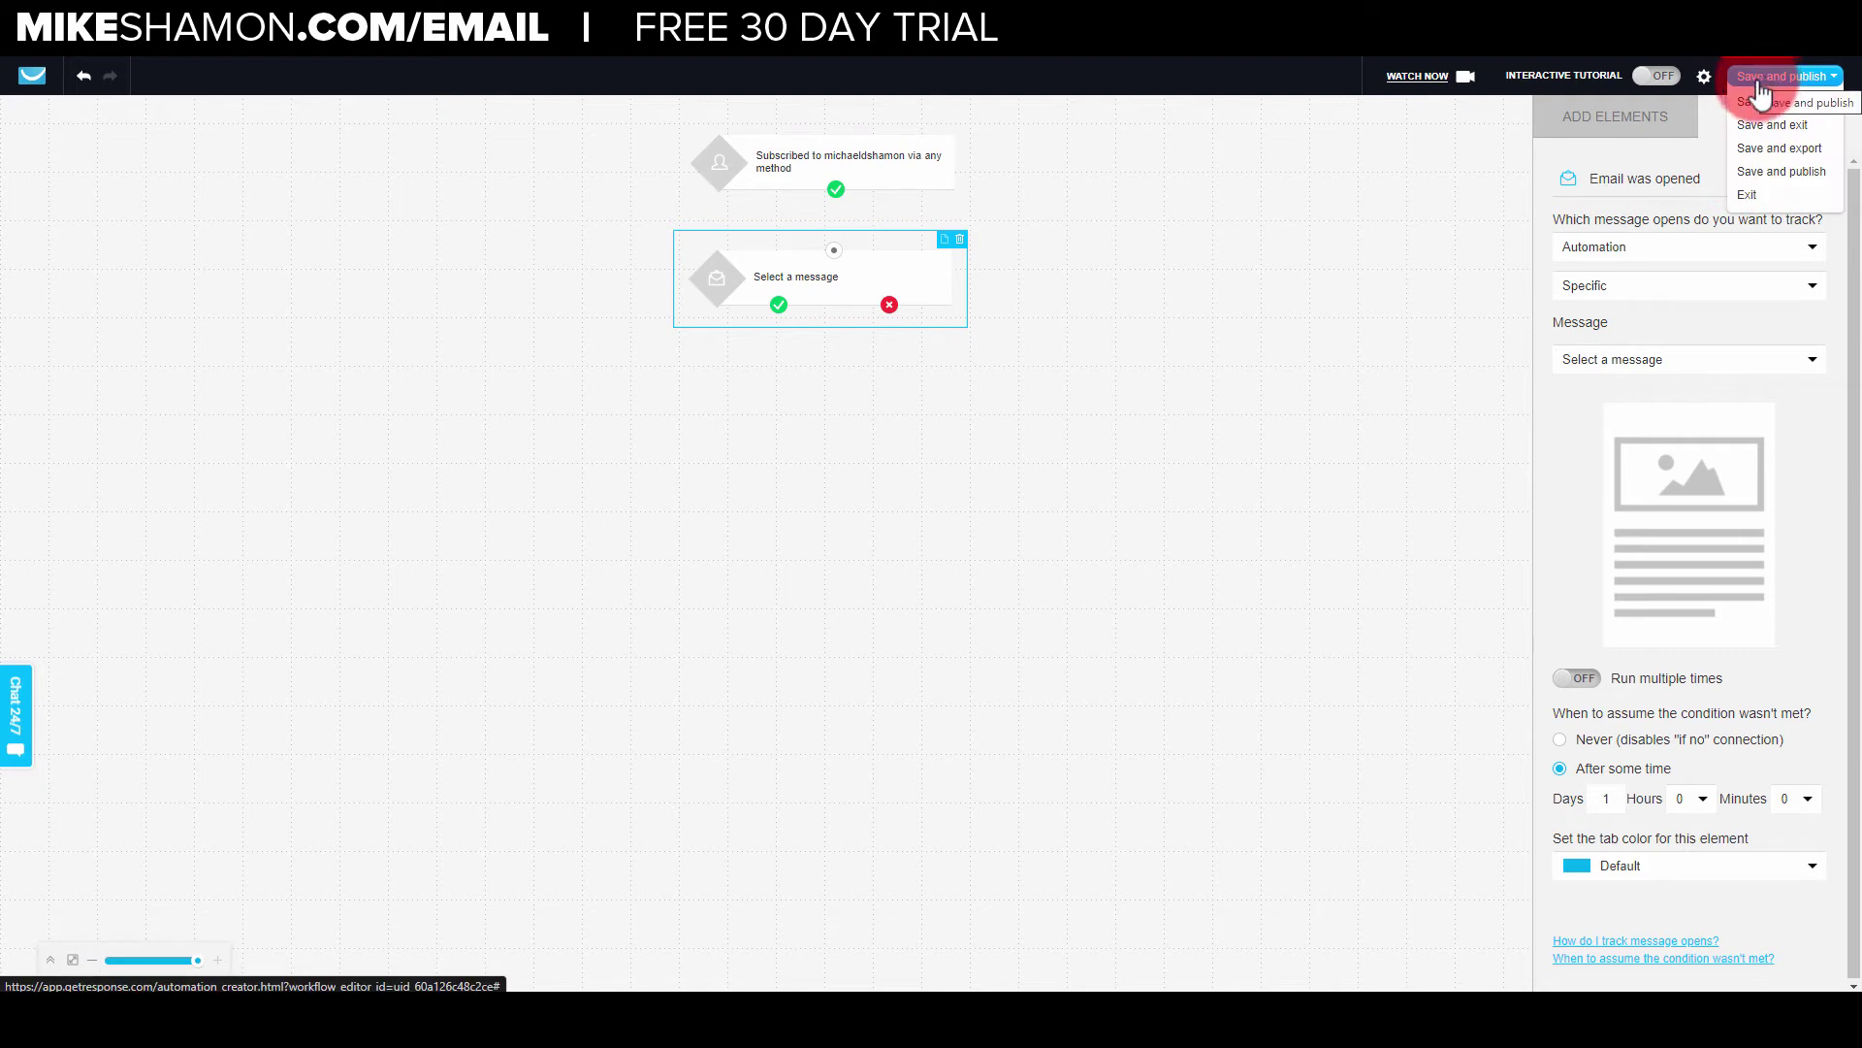
click(1252, 179)
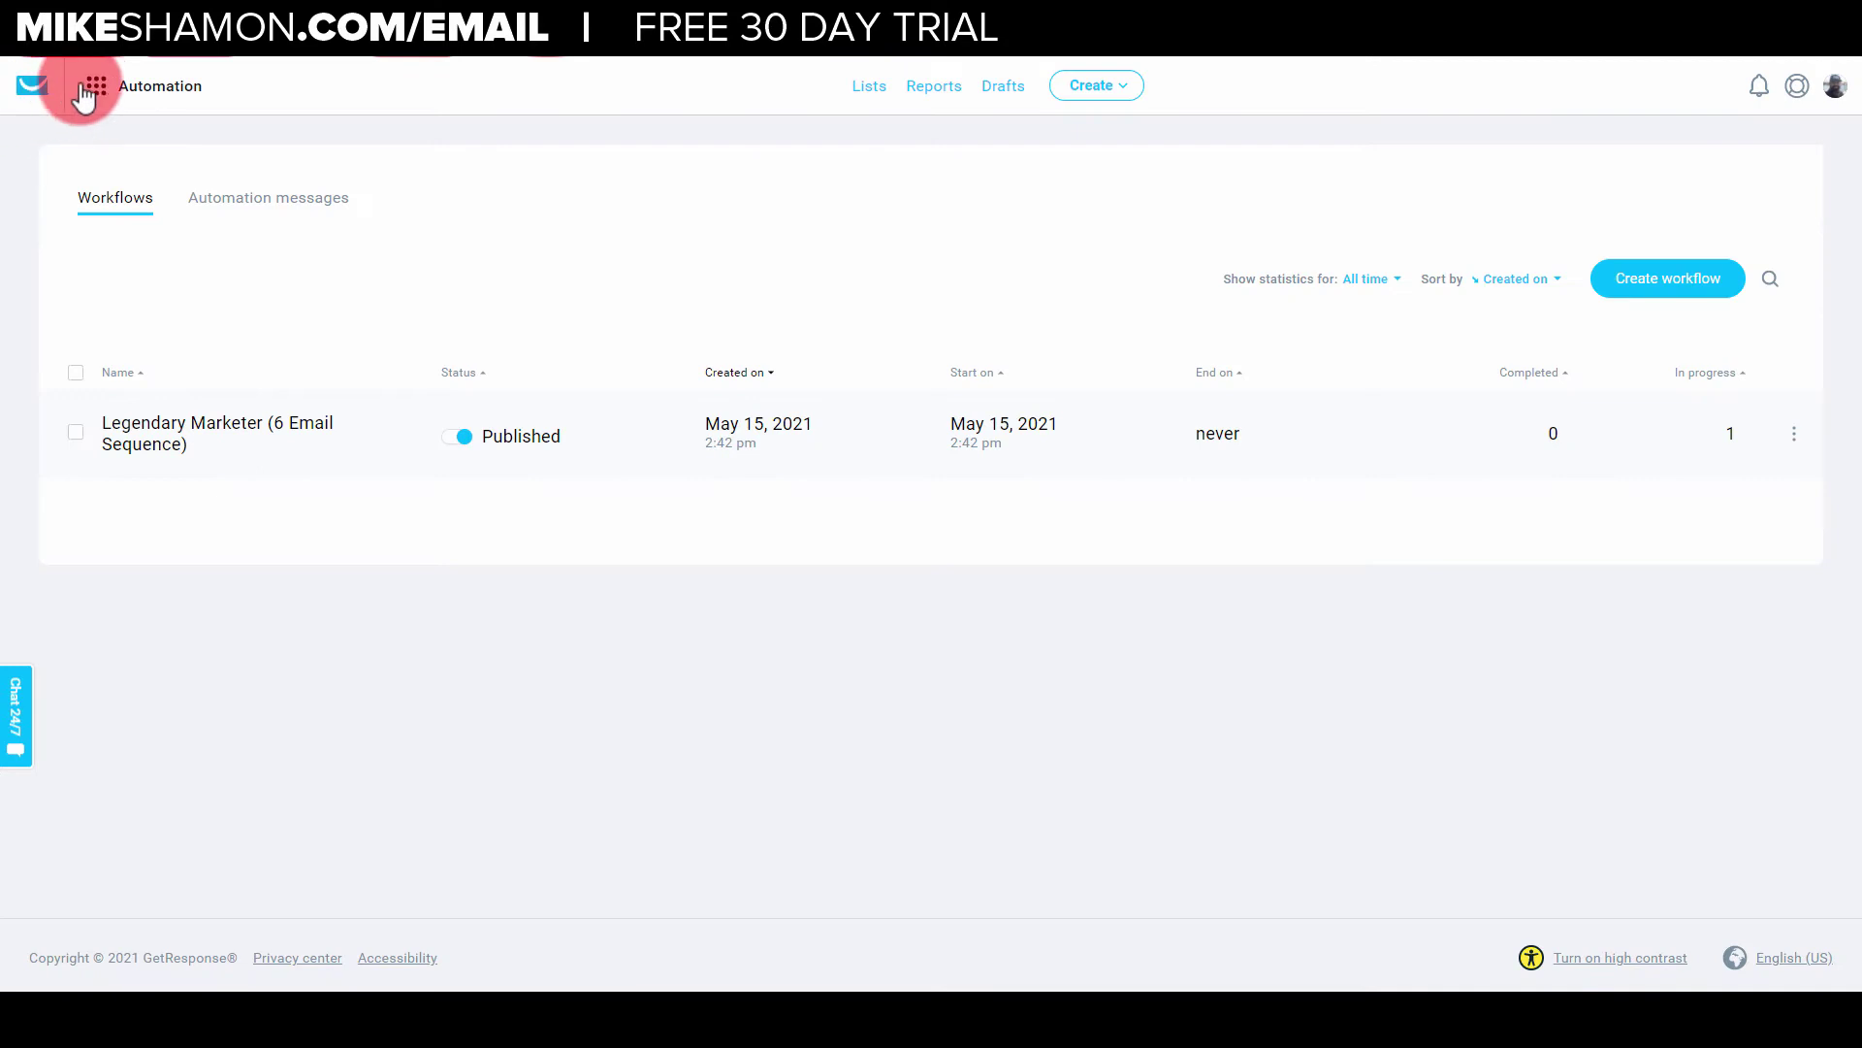
Start a new automation message from the Automation messages list, using the new Email Creator.
click(94, 87)
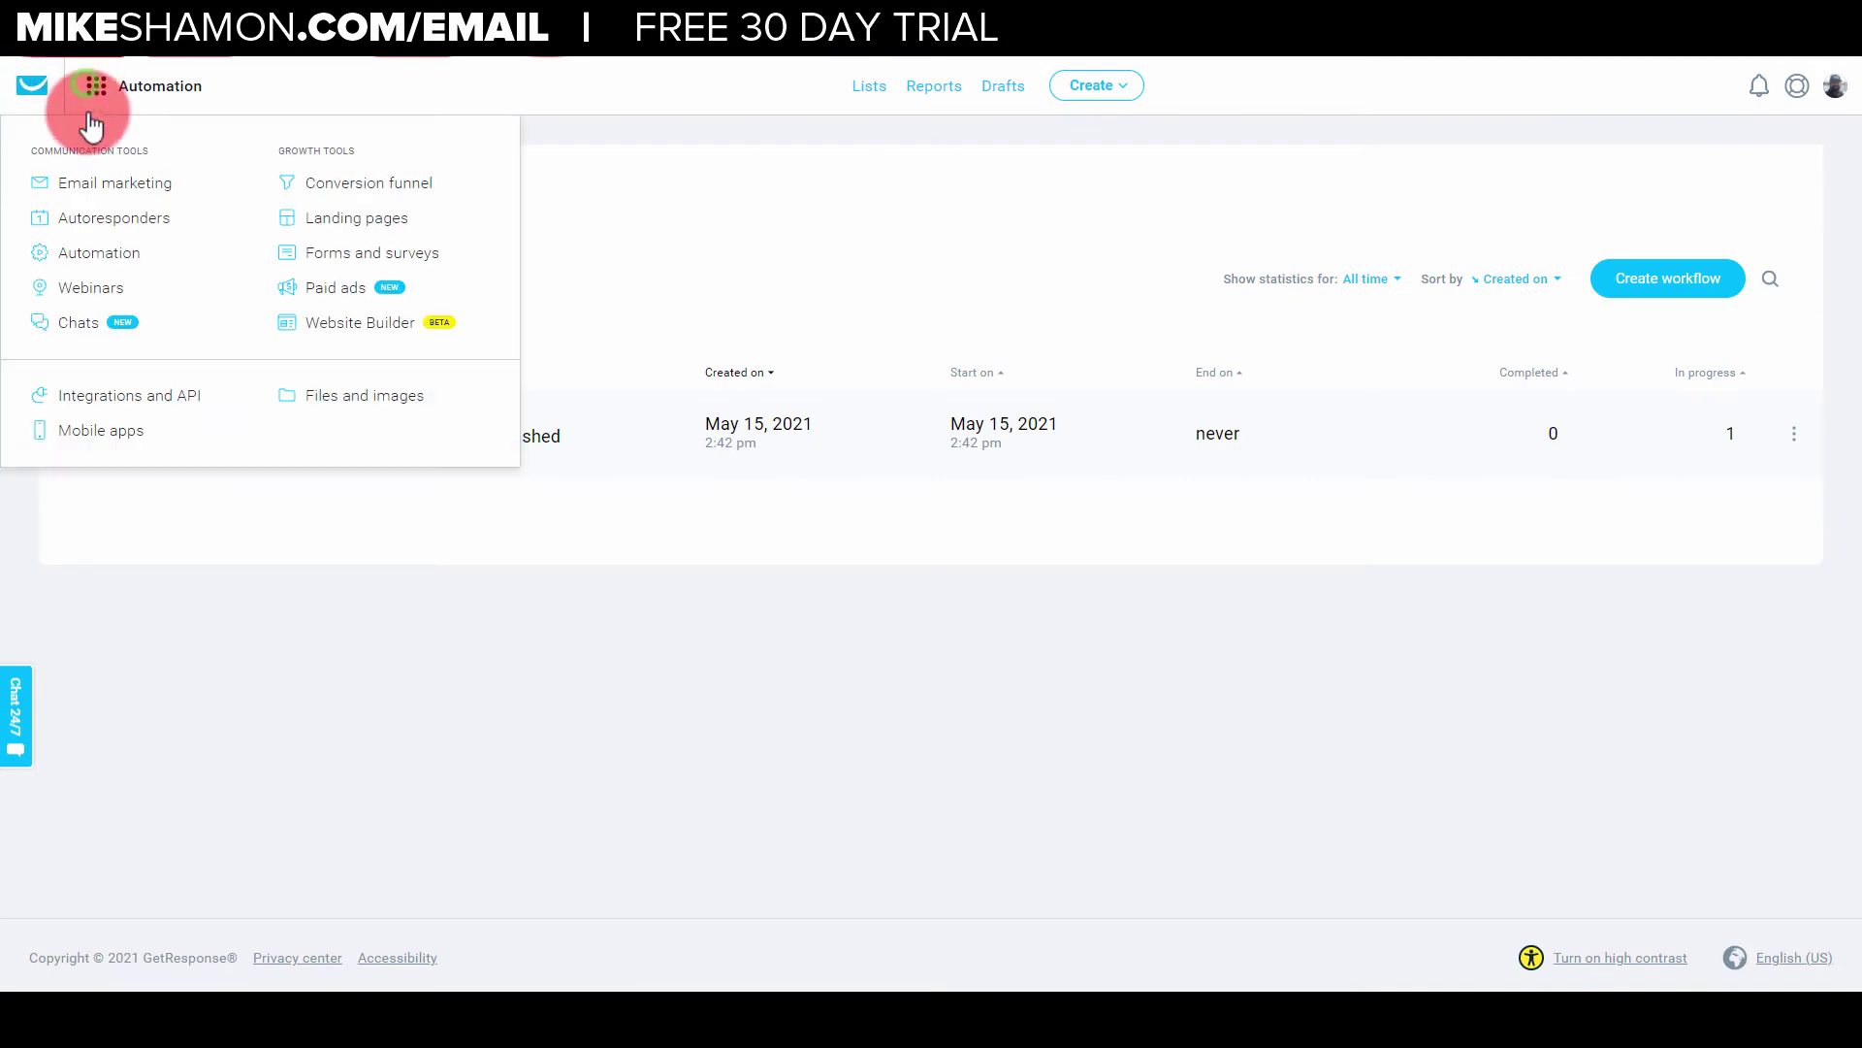
click(649, 122)
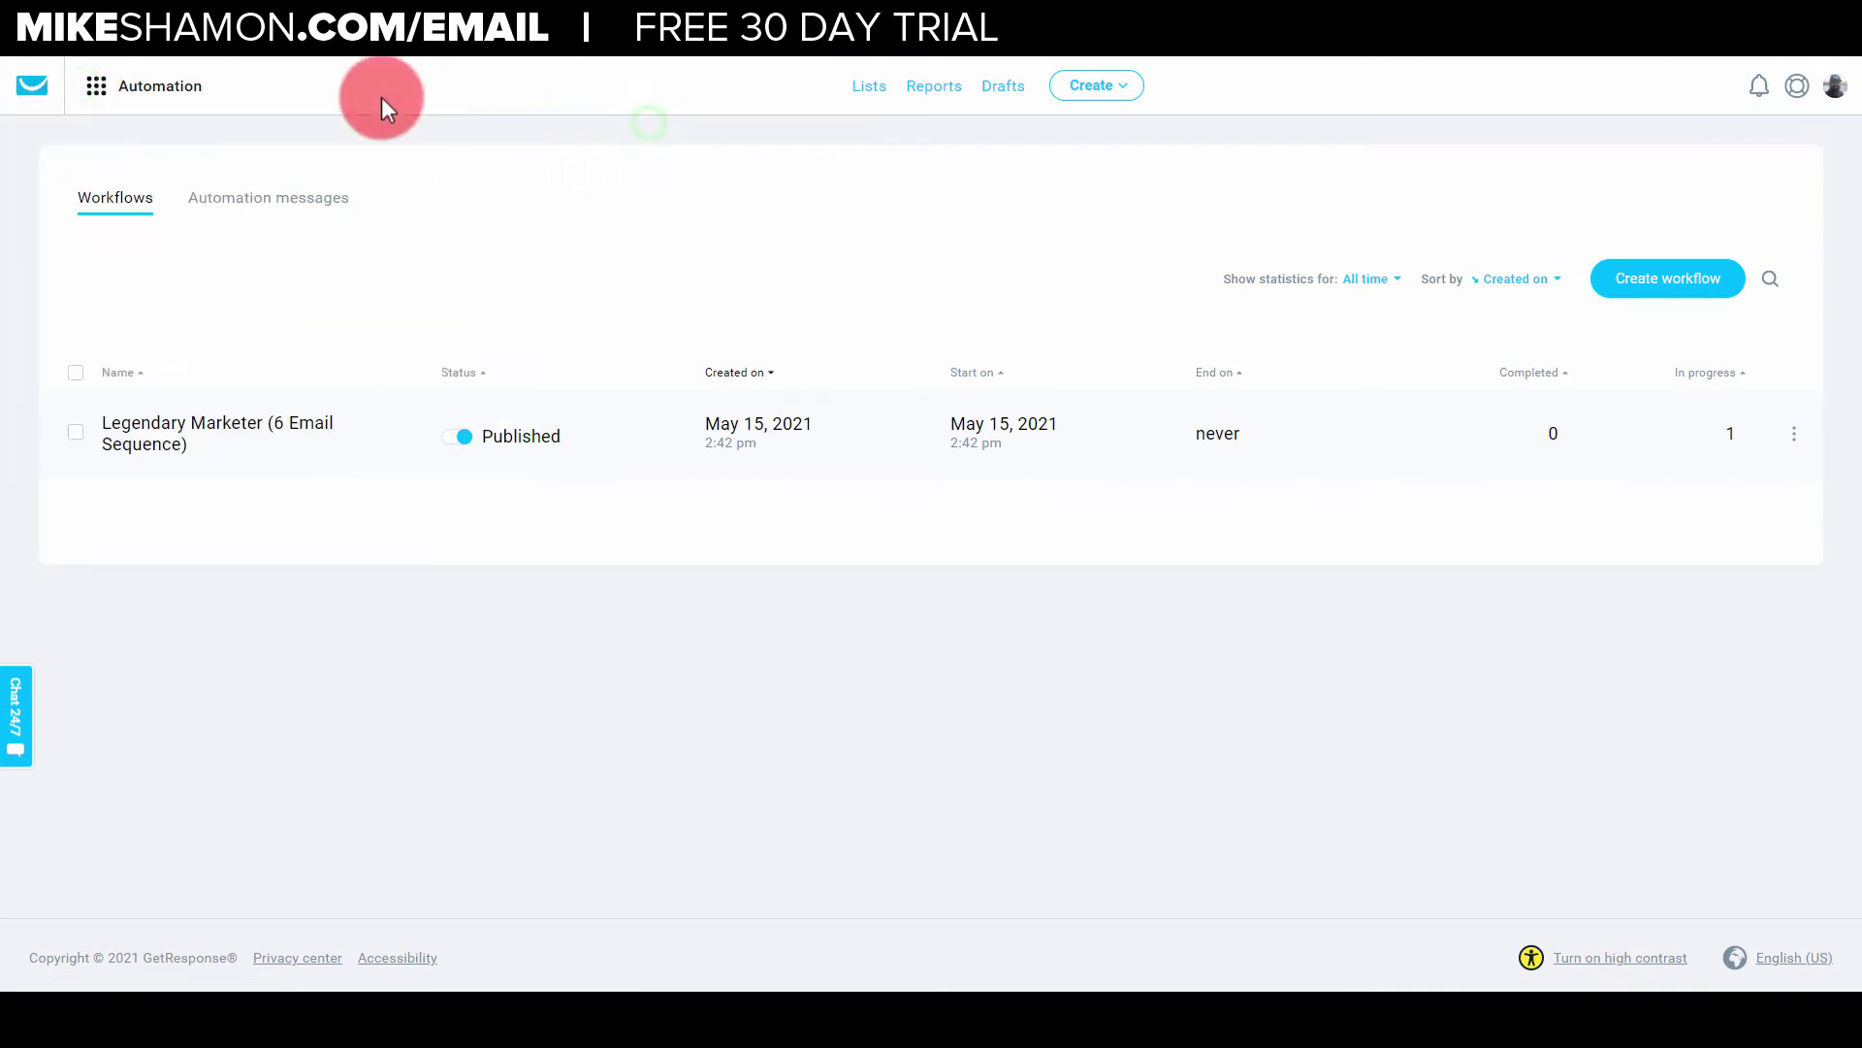
click(263, 201)
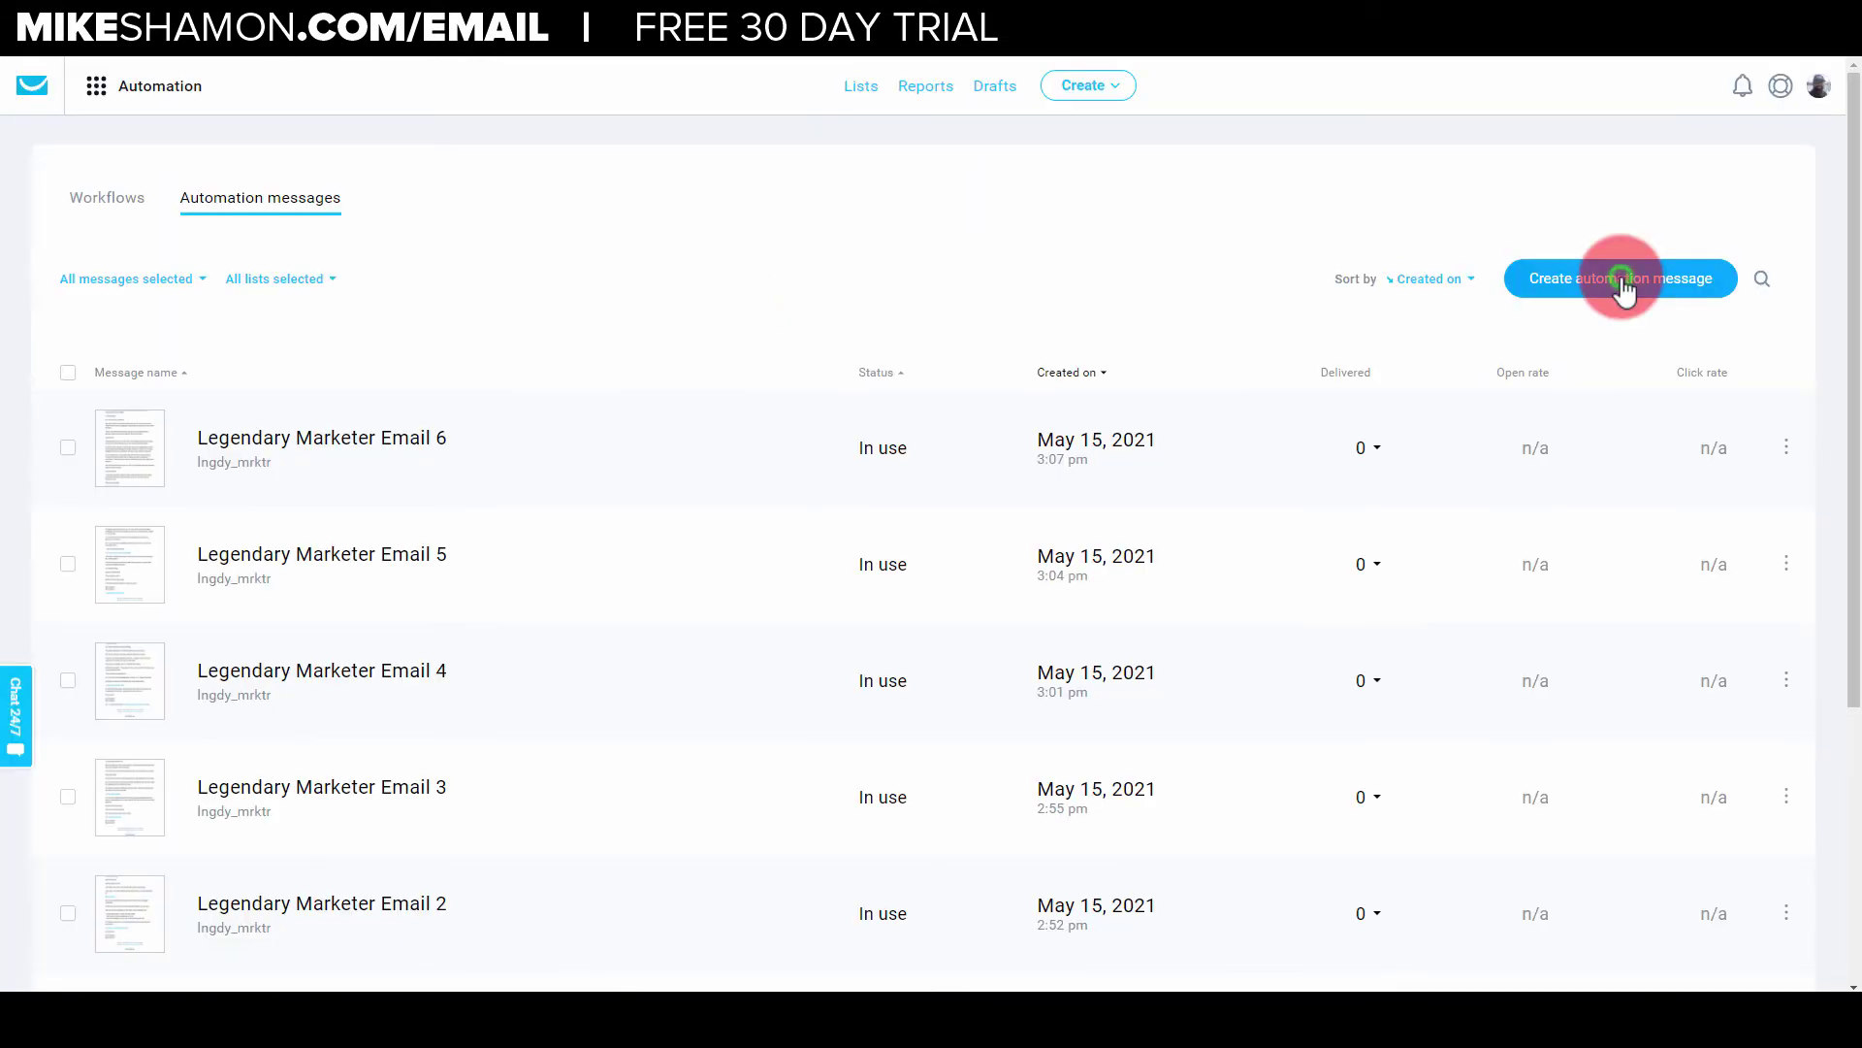
click(1621, 278)
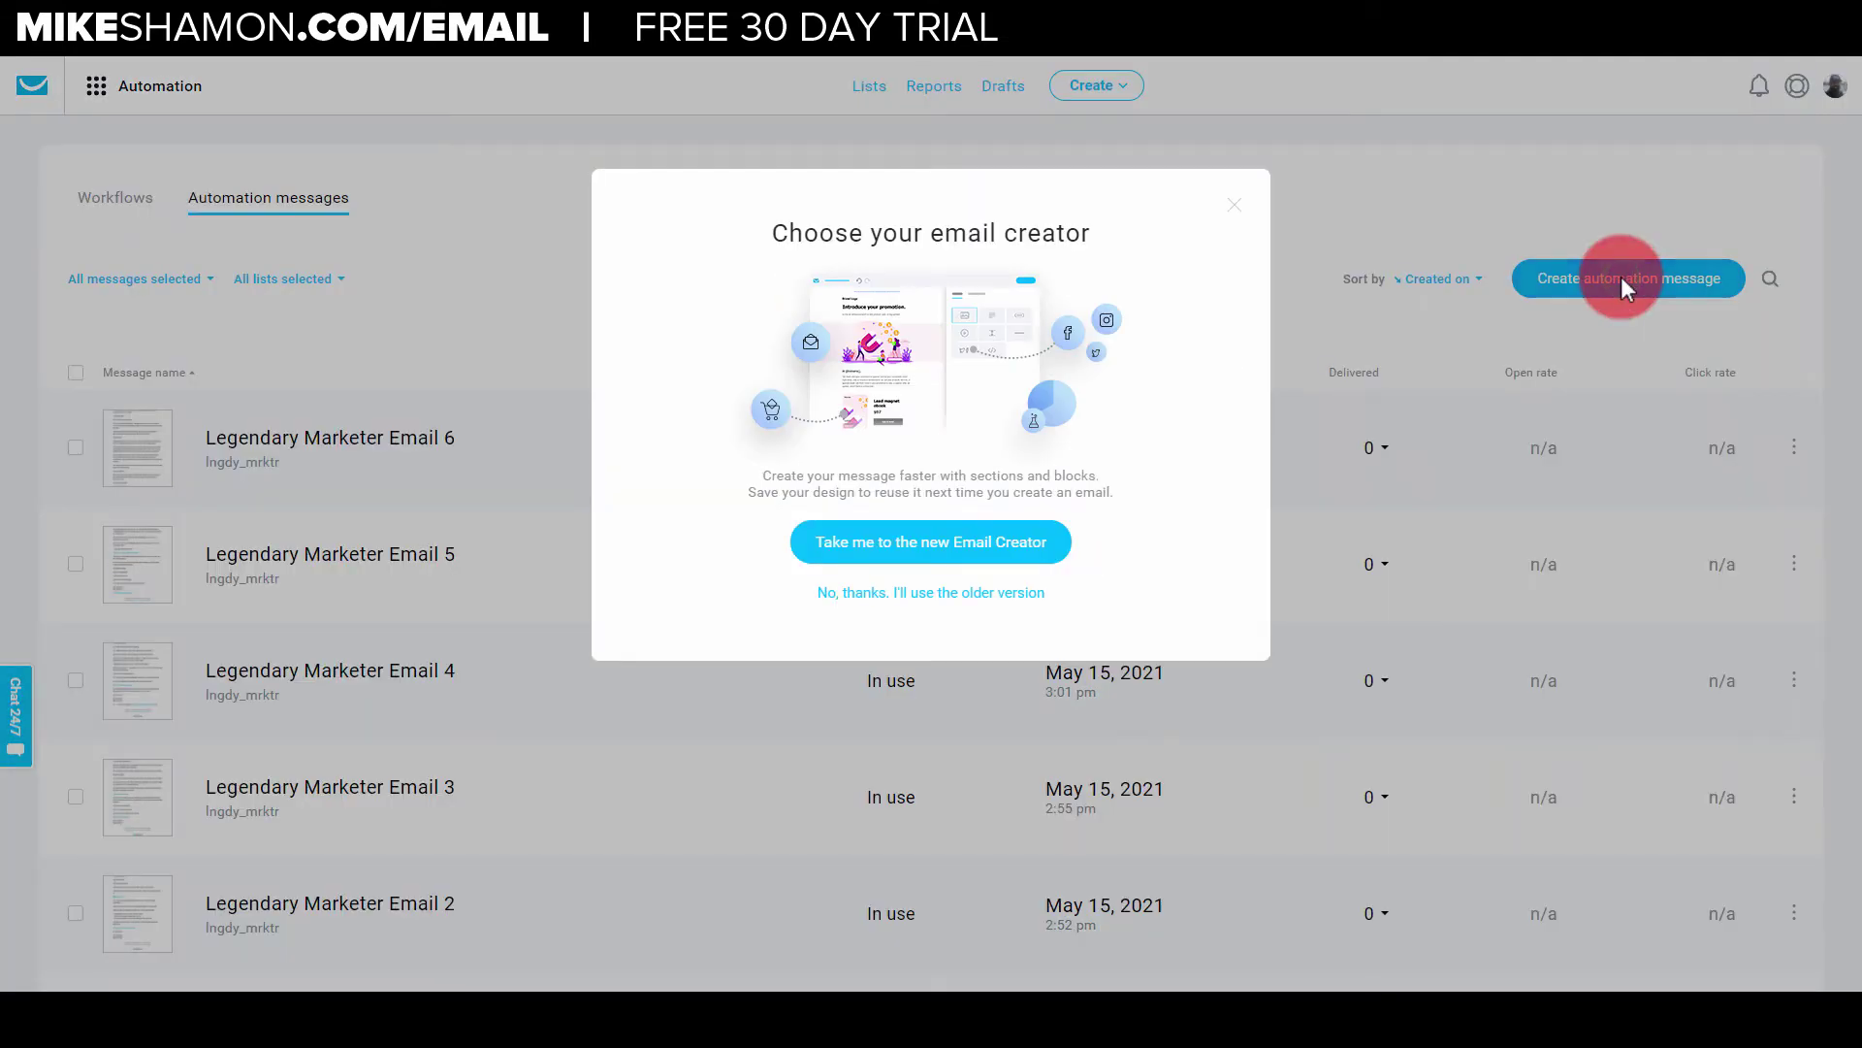
click(983, 548)
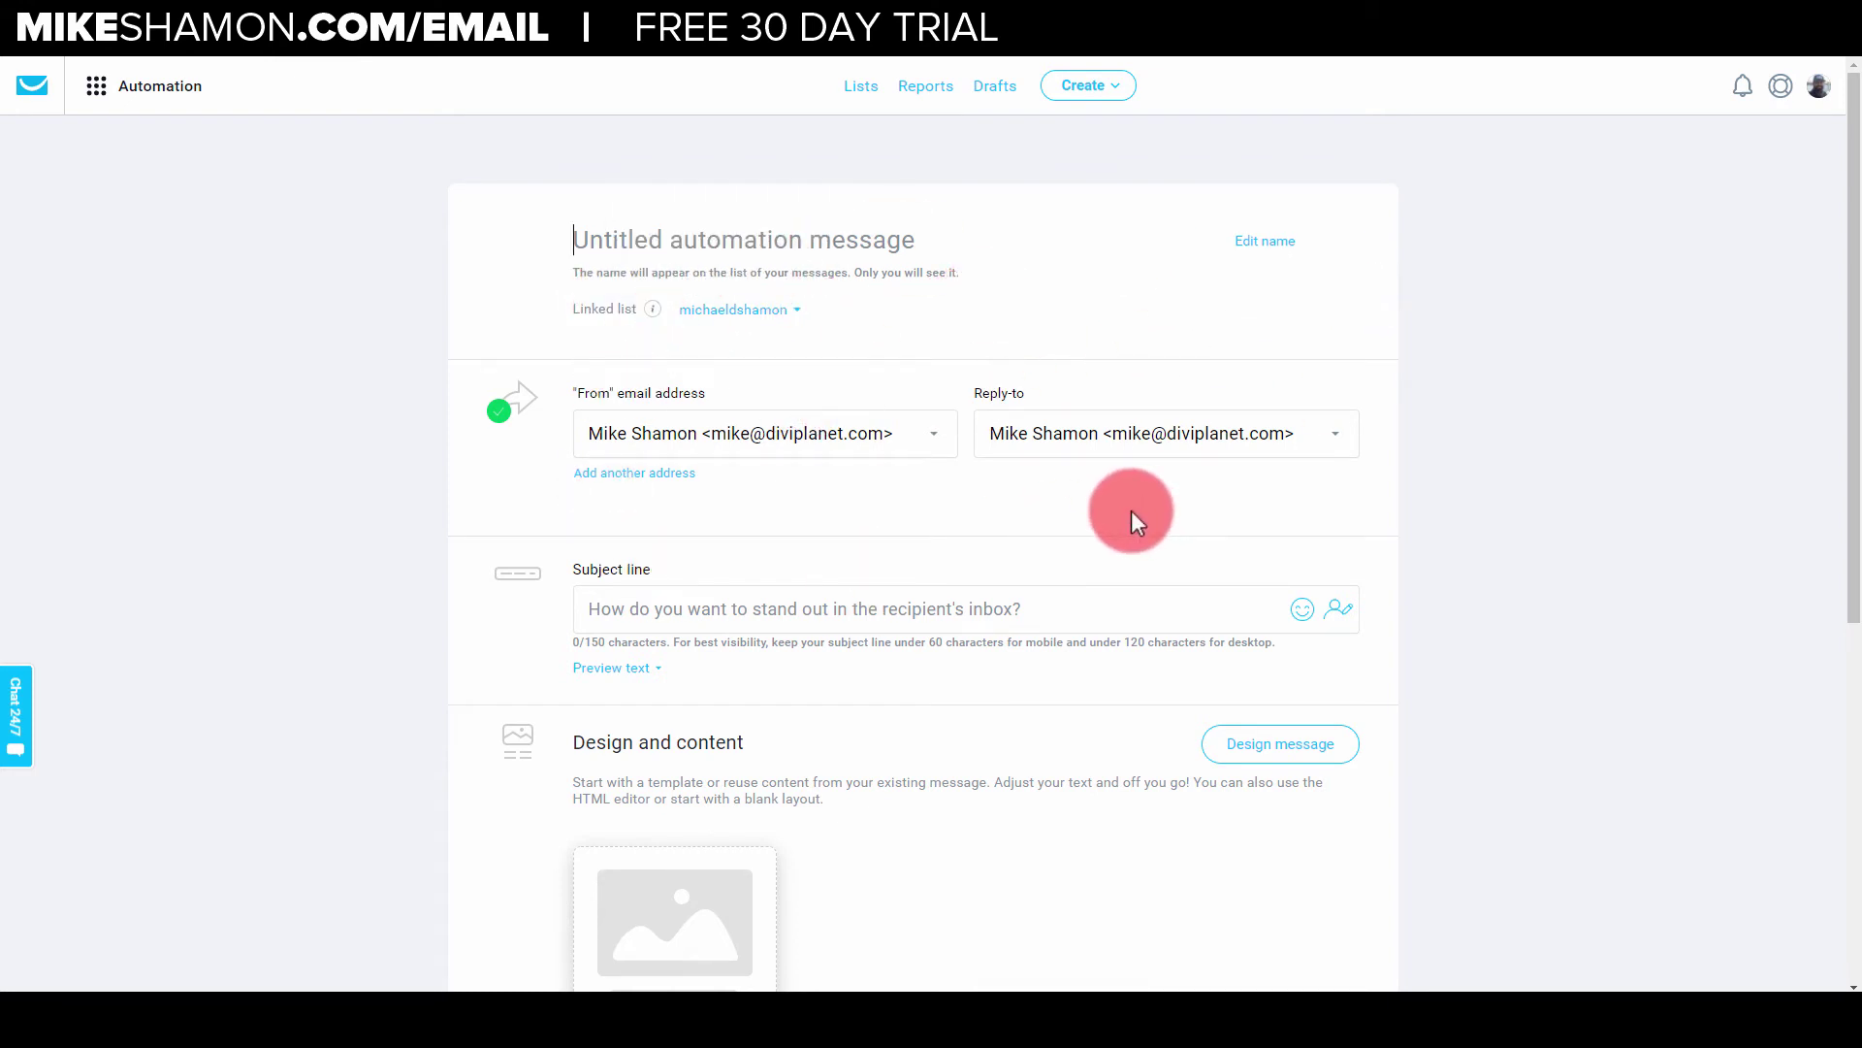
Name the new automation message "Hey Thanks For Joining".
click(573, 34)
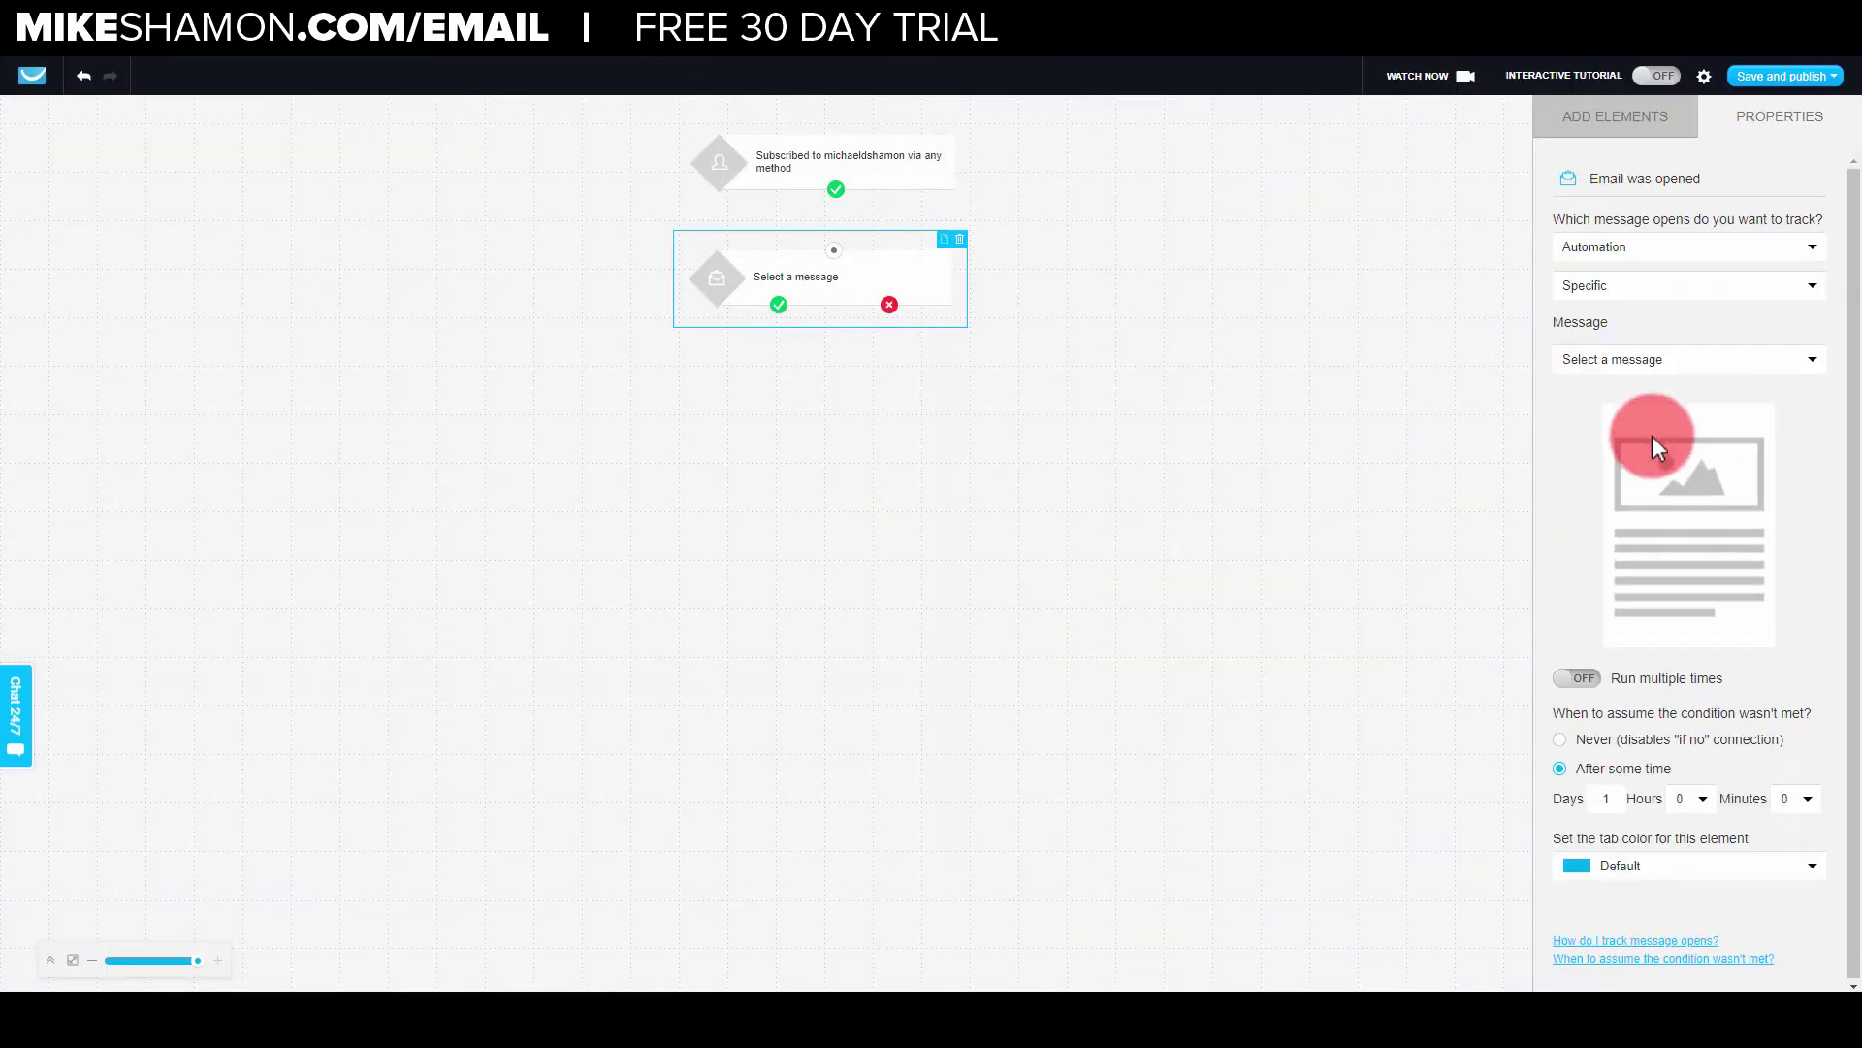
click(708, 29)
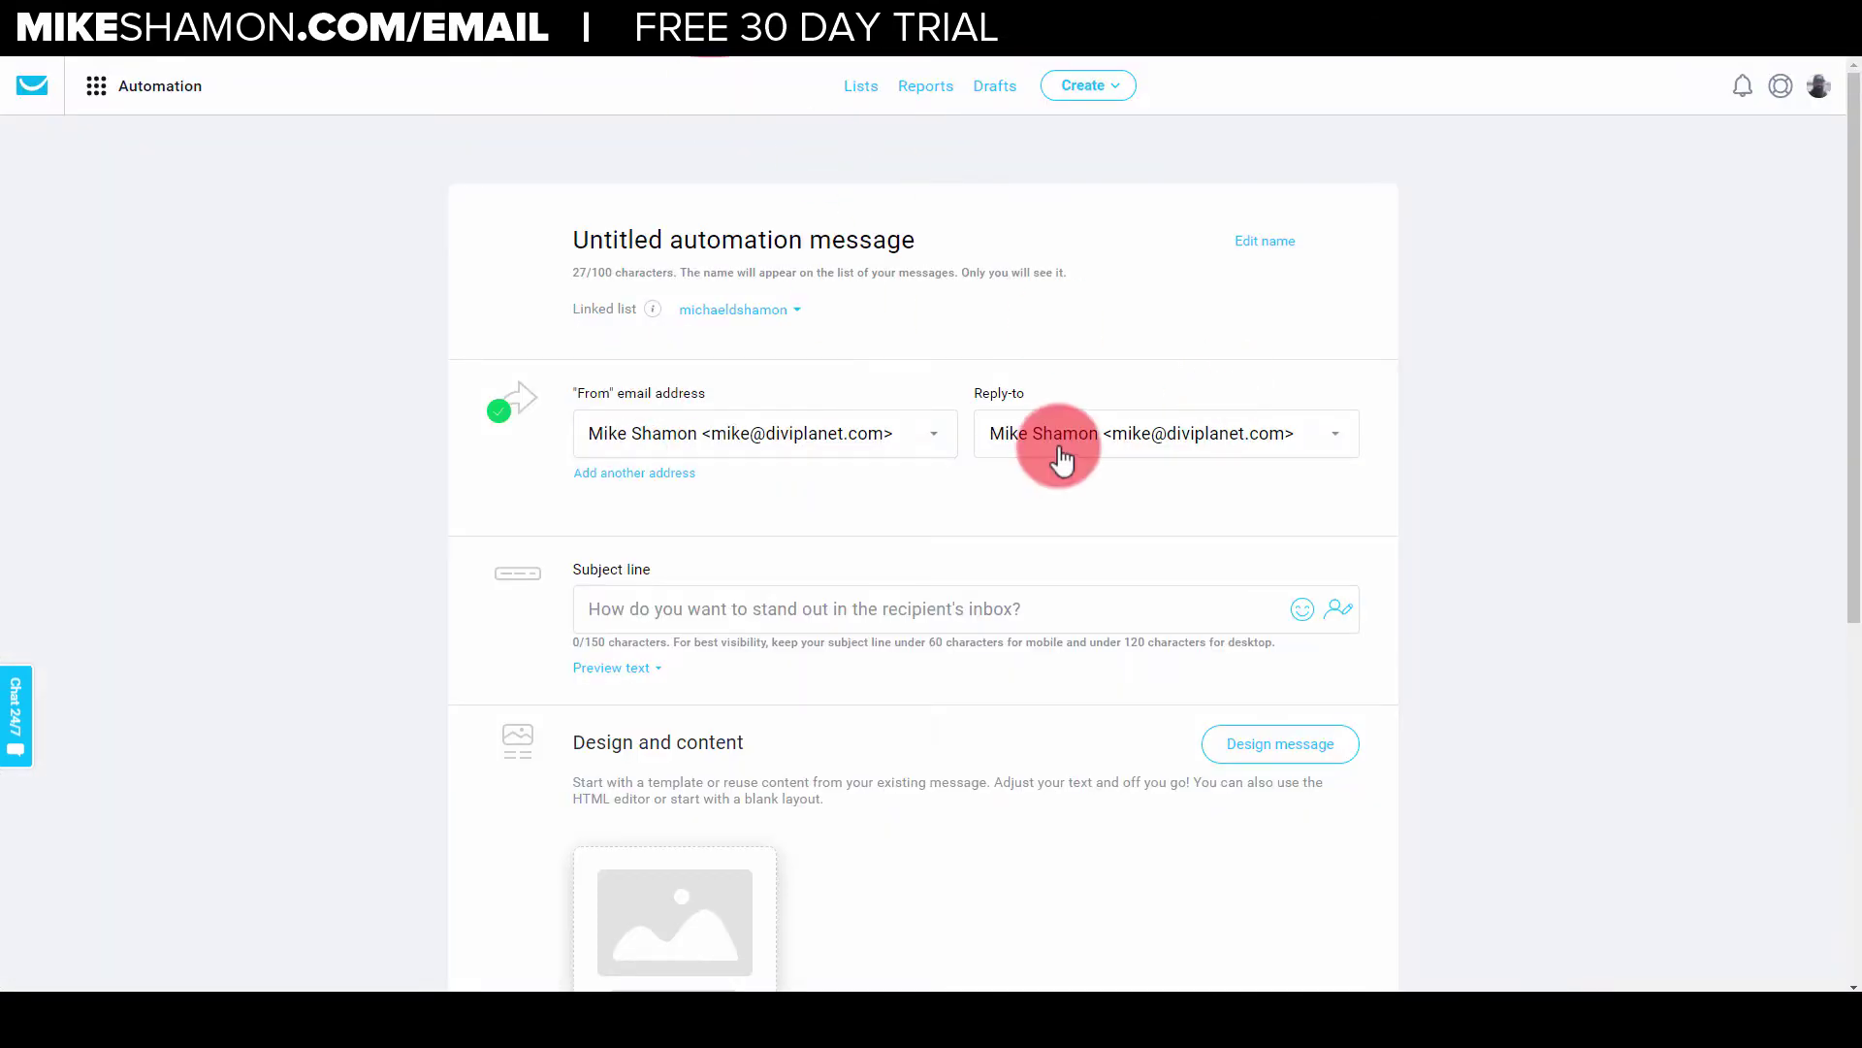
double_click(985, 245)
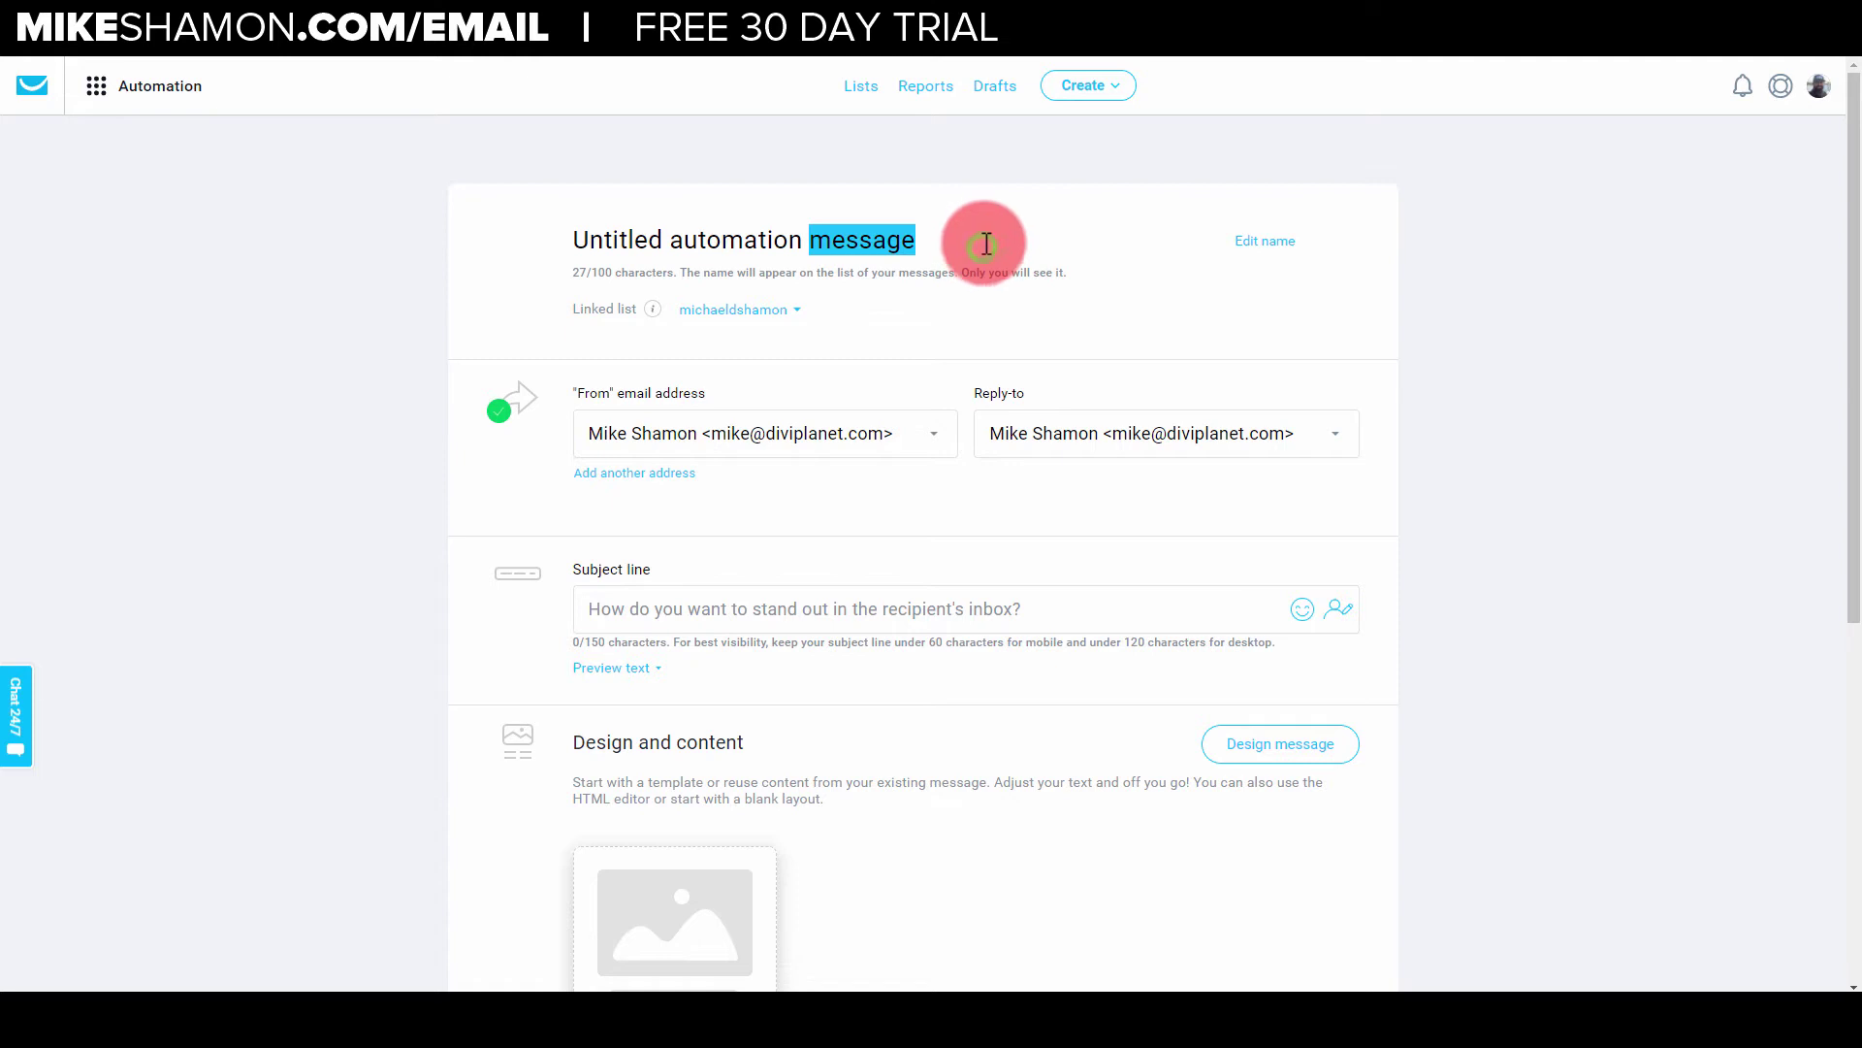
triple_click(987, 240)
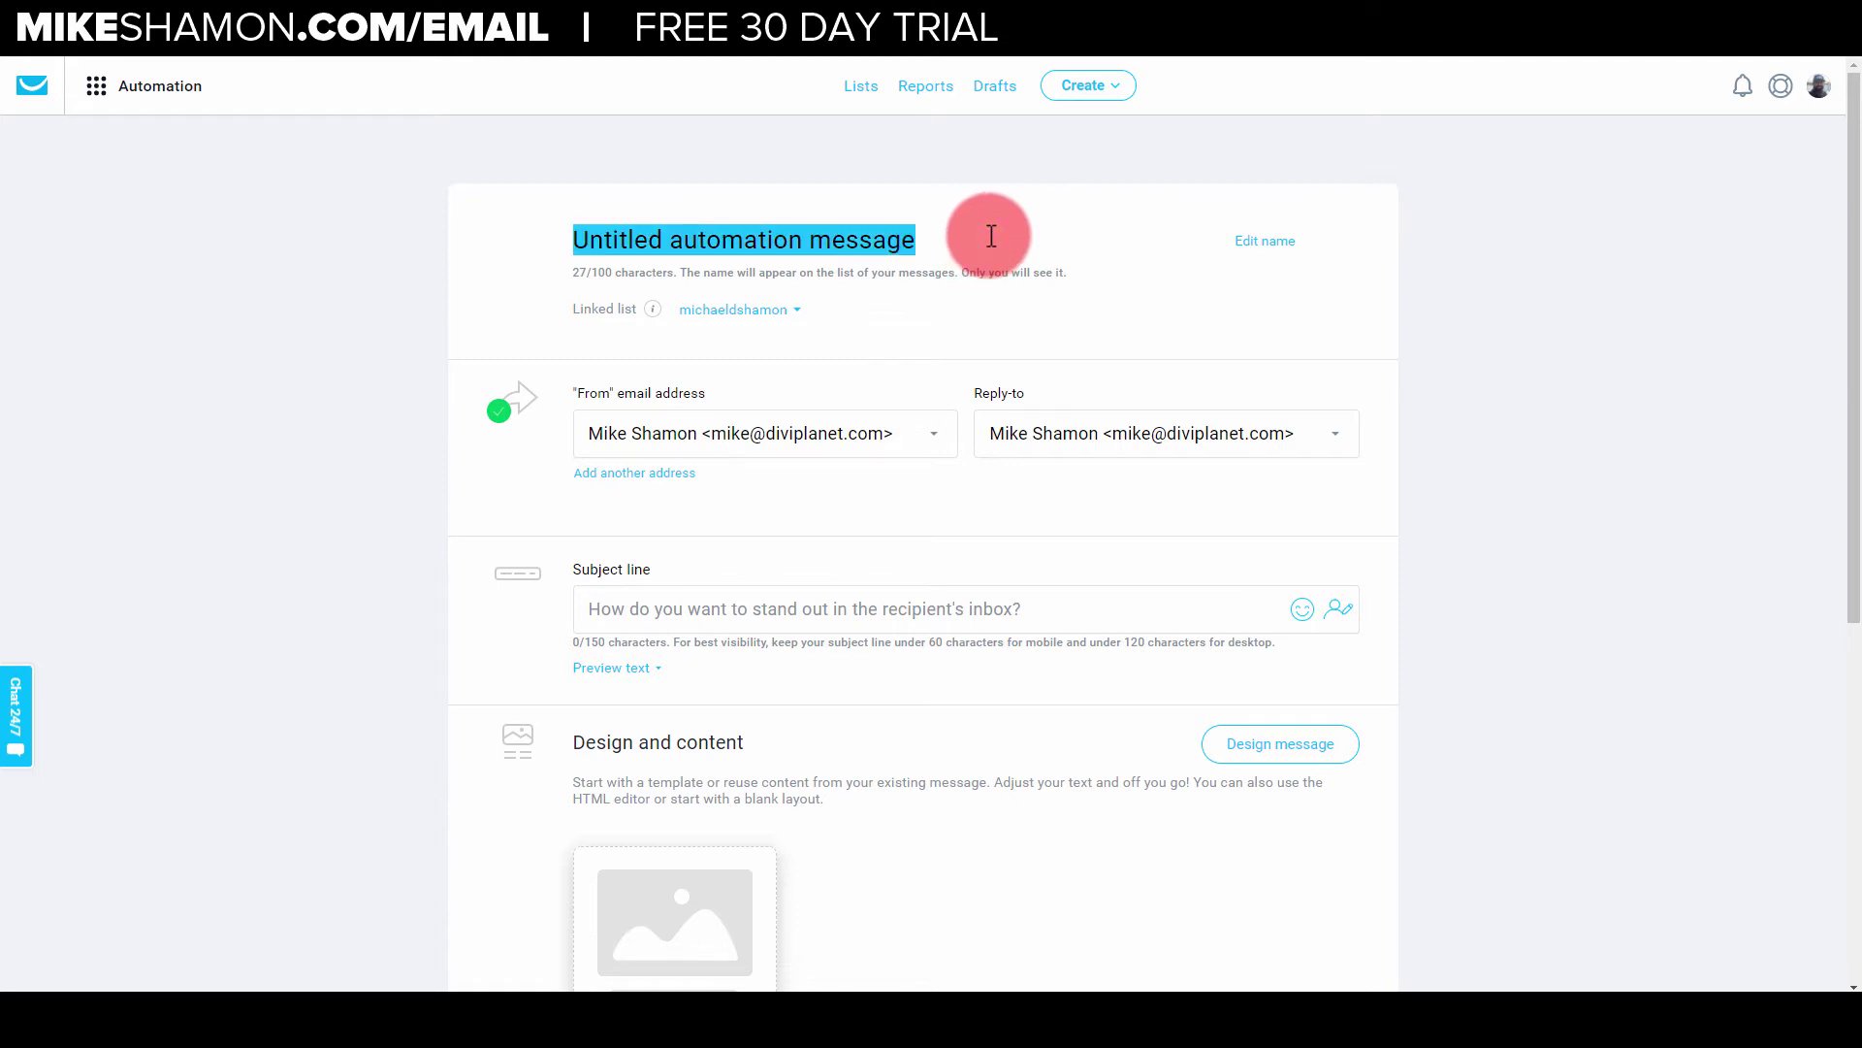
text(Hey Thanks For Joining)
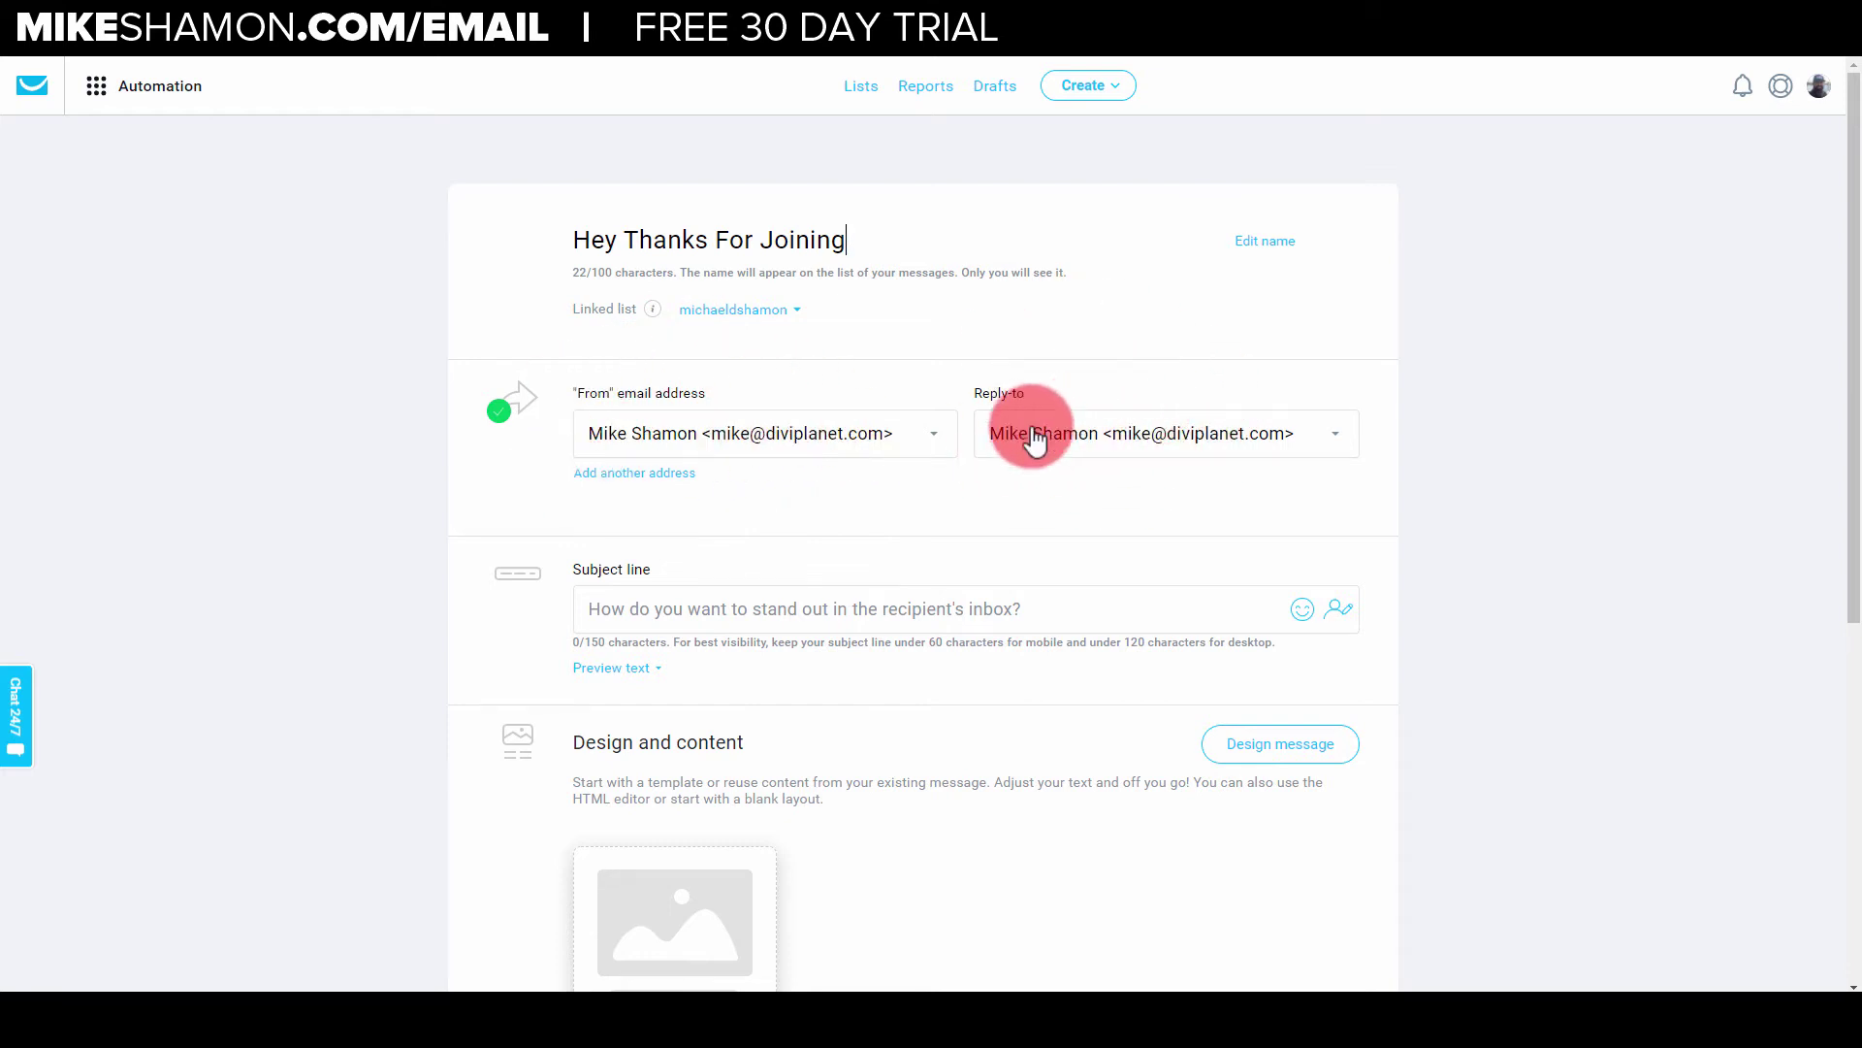
Copy the message name "Hey Thanks For Joining" into the subject line.
scroll(906, 457, down, 2)
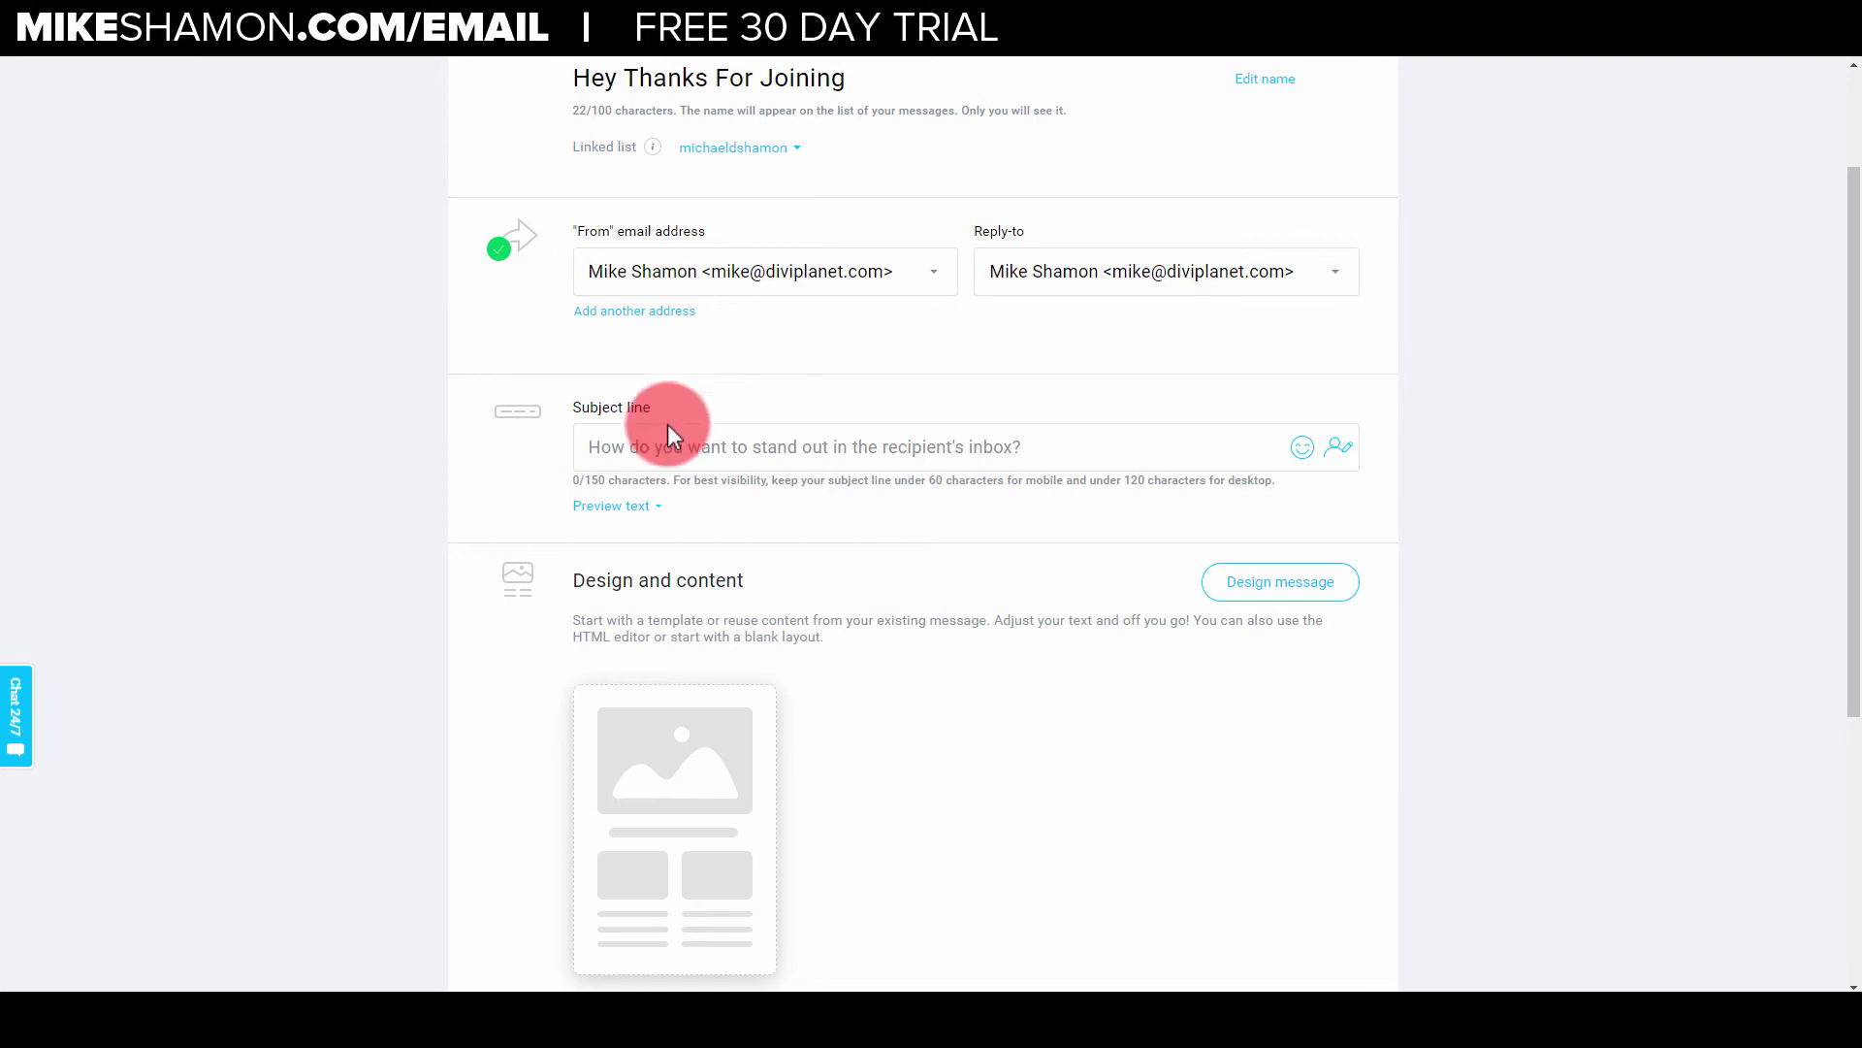
click(723, 442)
triple_click(899, 84)
key(ctrl+c)
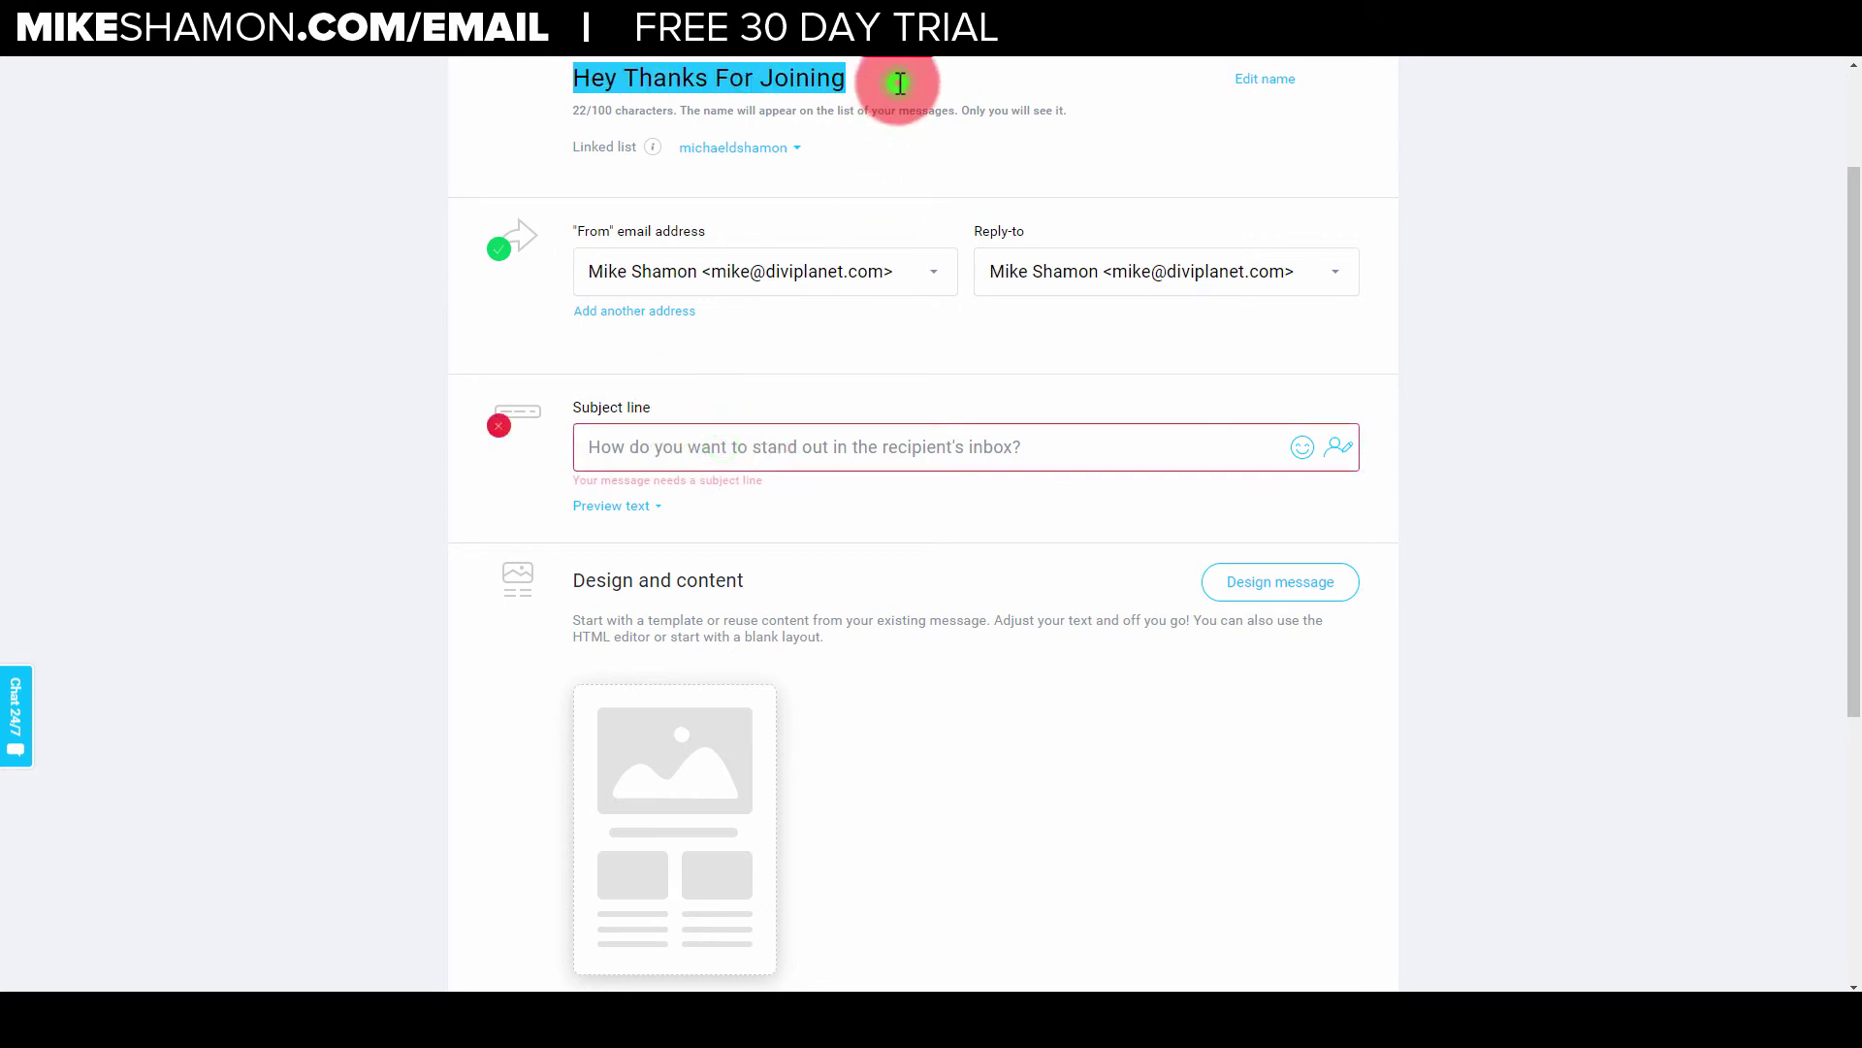
click(933, 141)
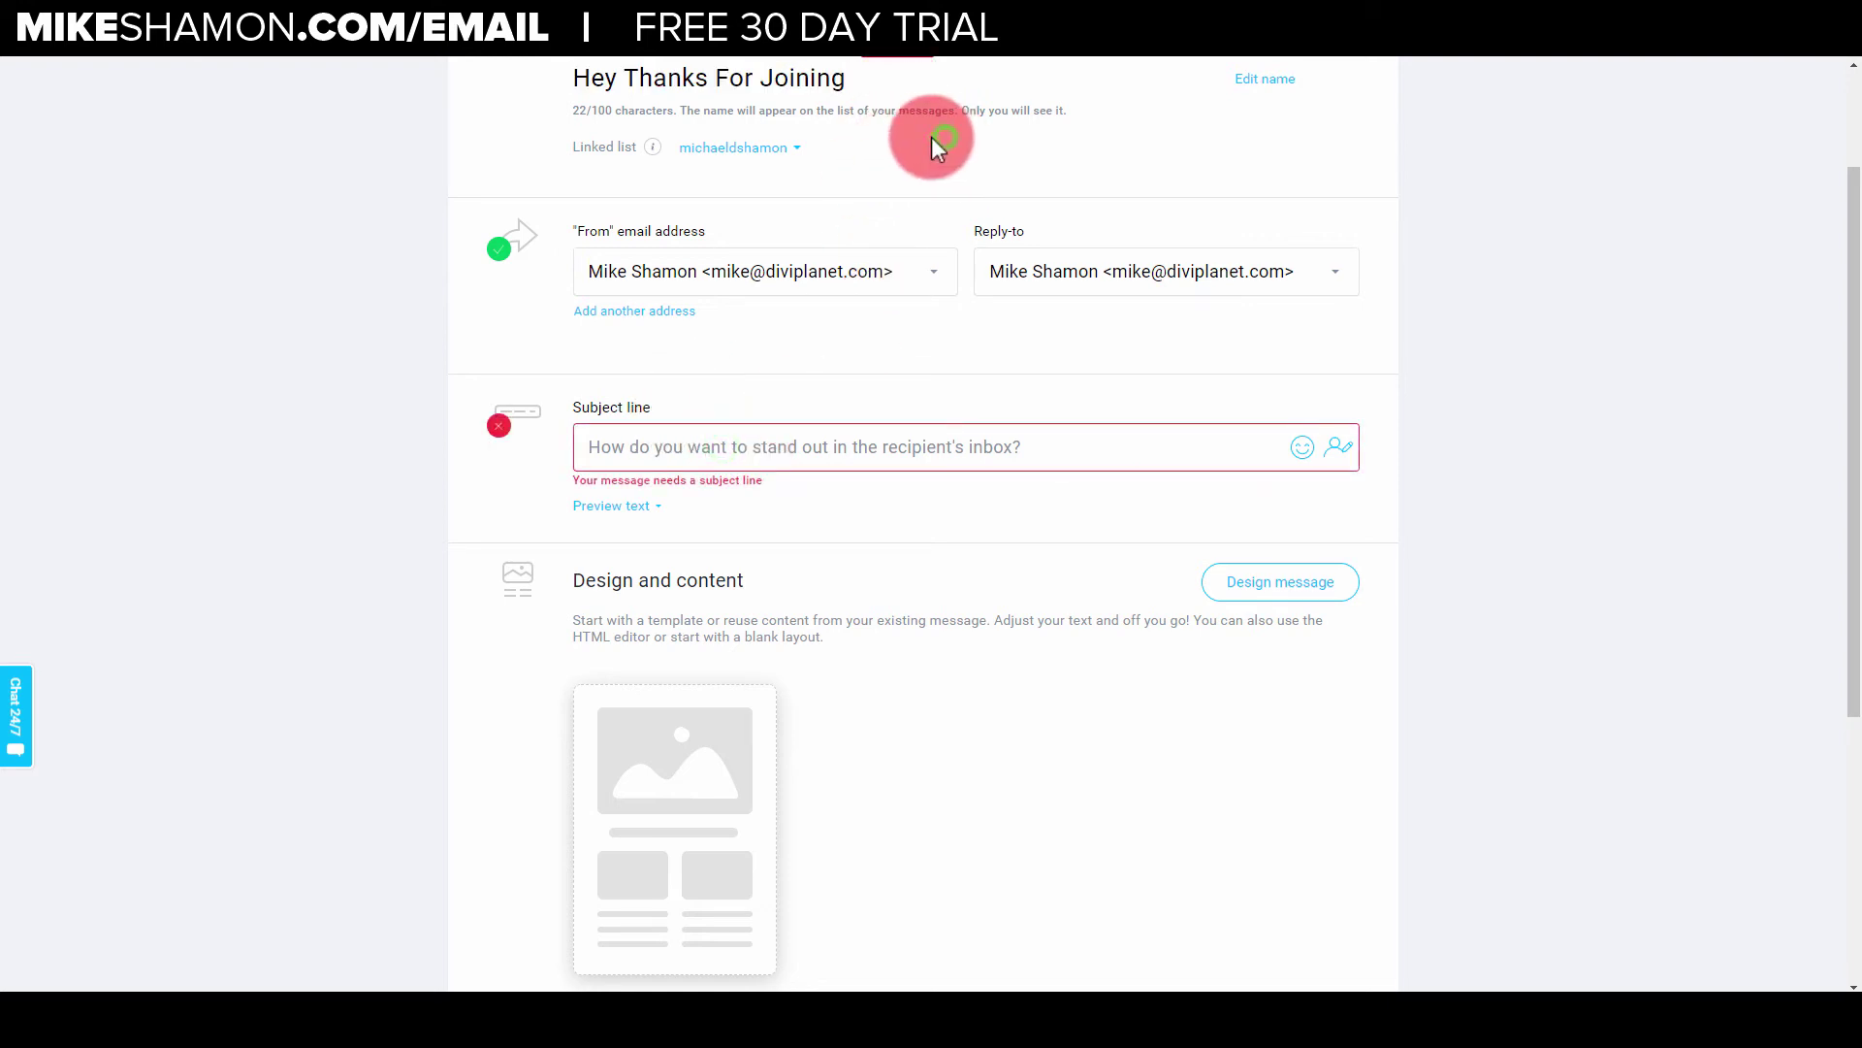
click(717, 452)
key(ctrl+v)
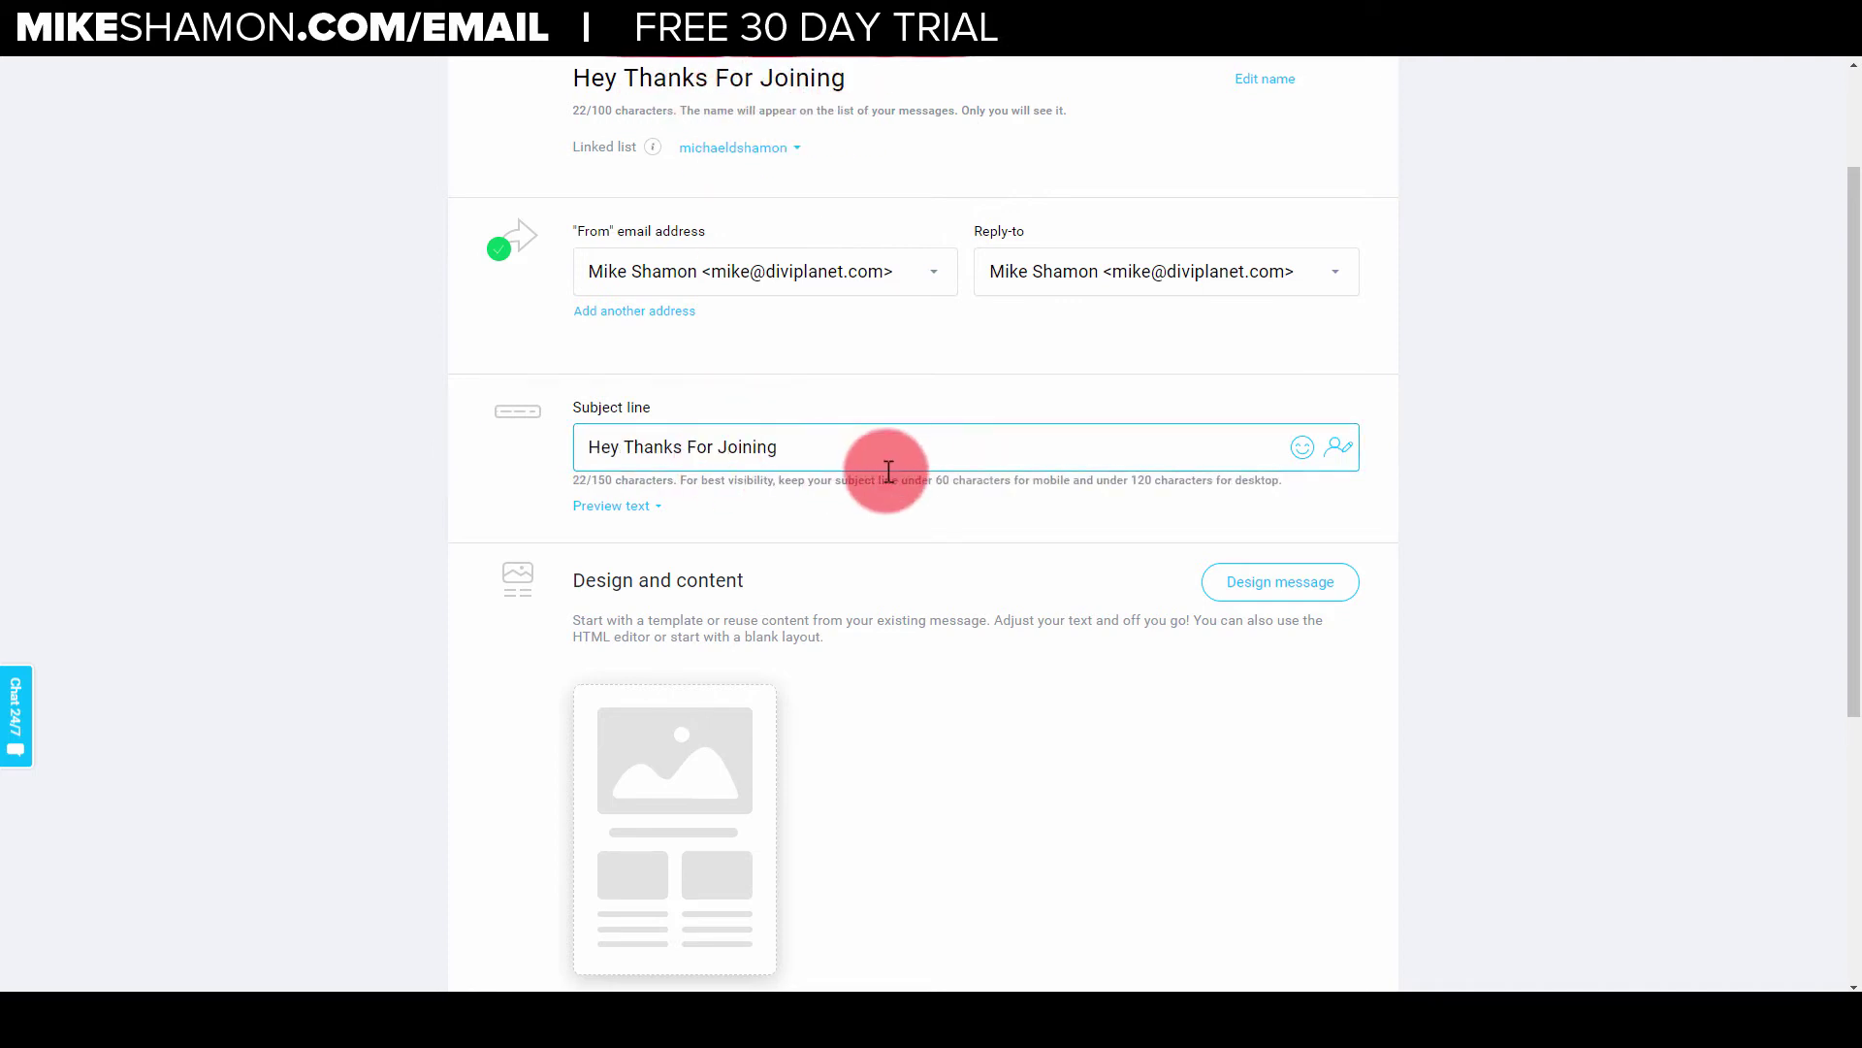
Turn off the logo and the "View online" link in the header of the message design.
scroll(883, 470, down, 2)
scroll(883, 469, down, 2)
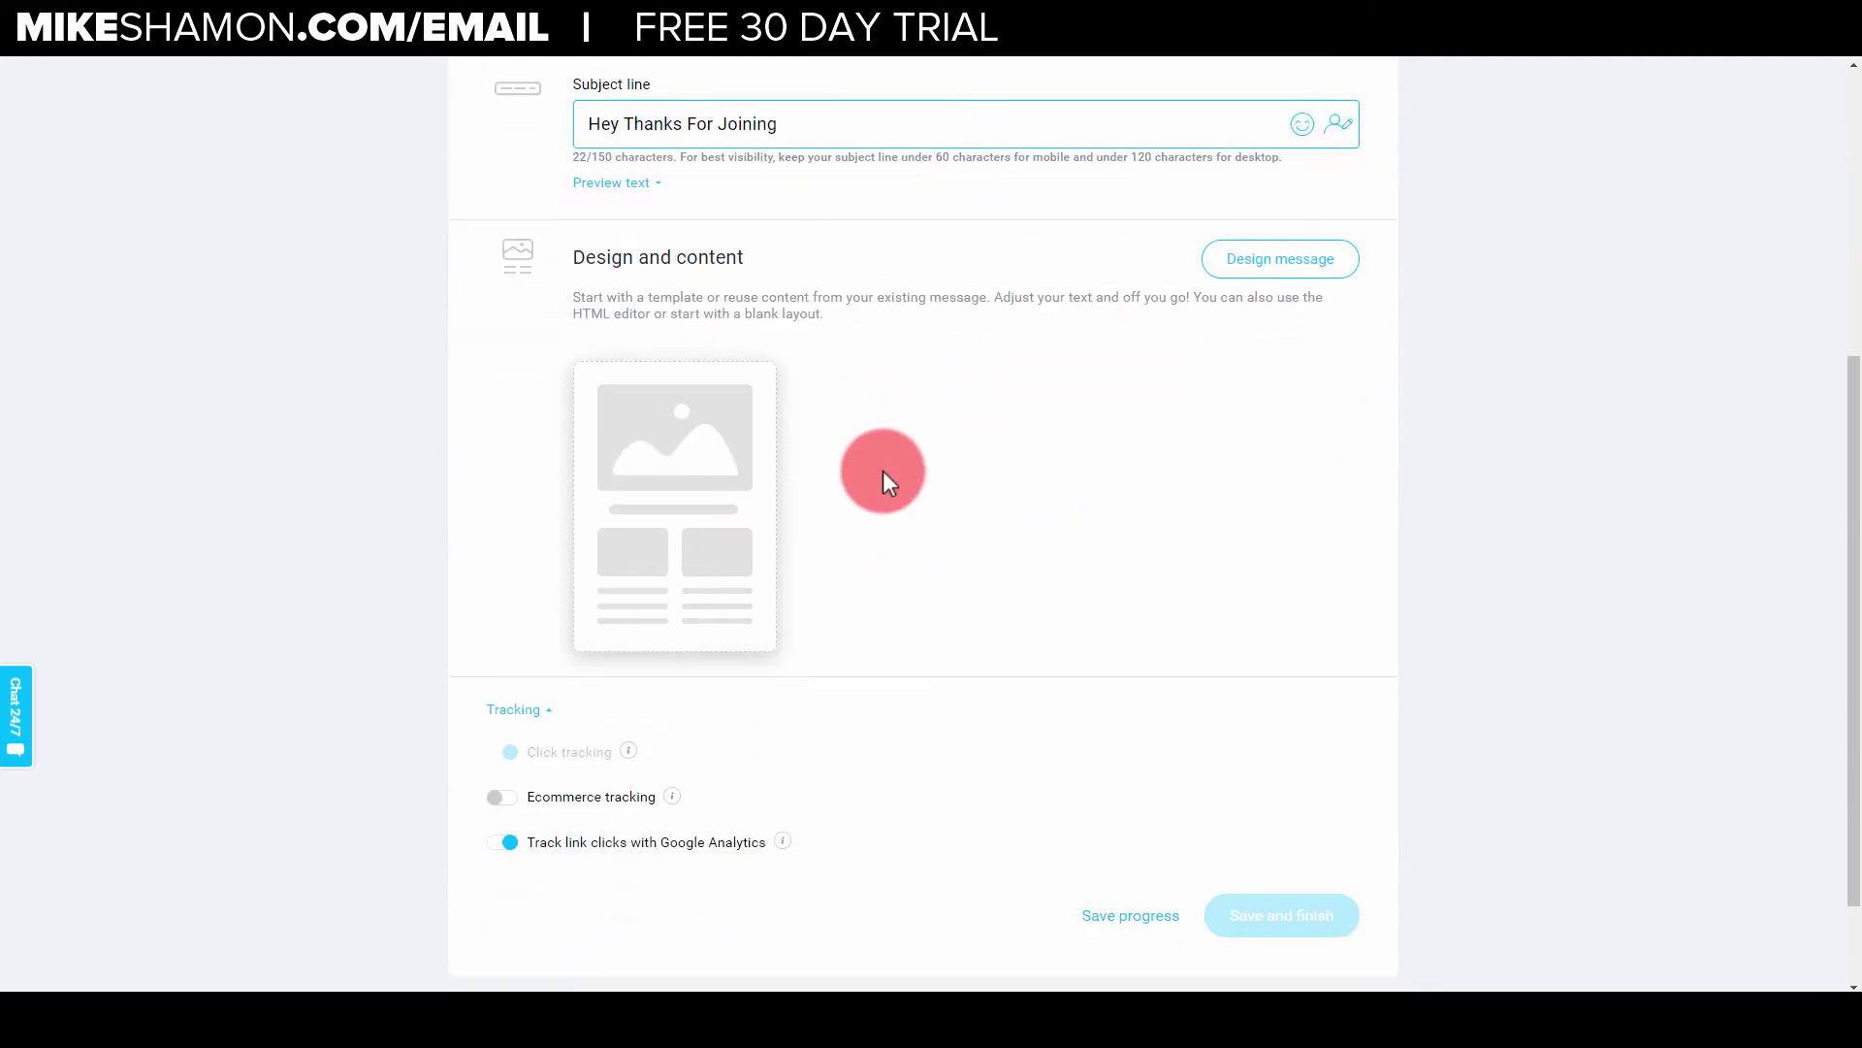
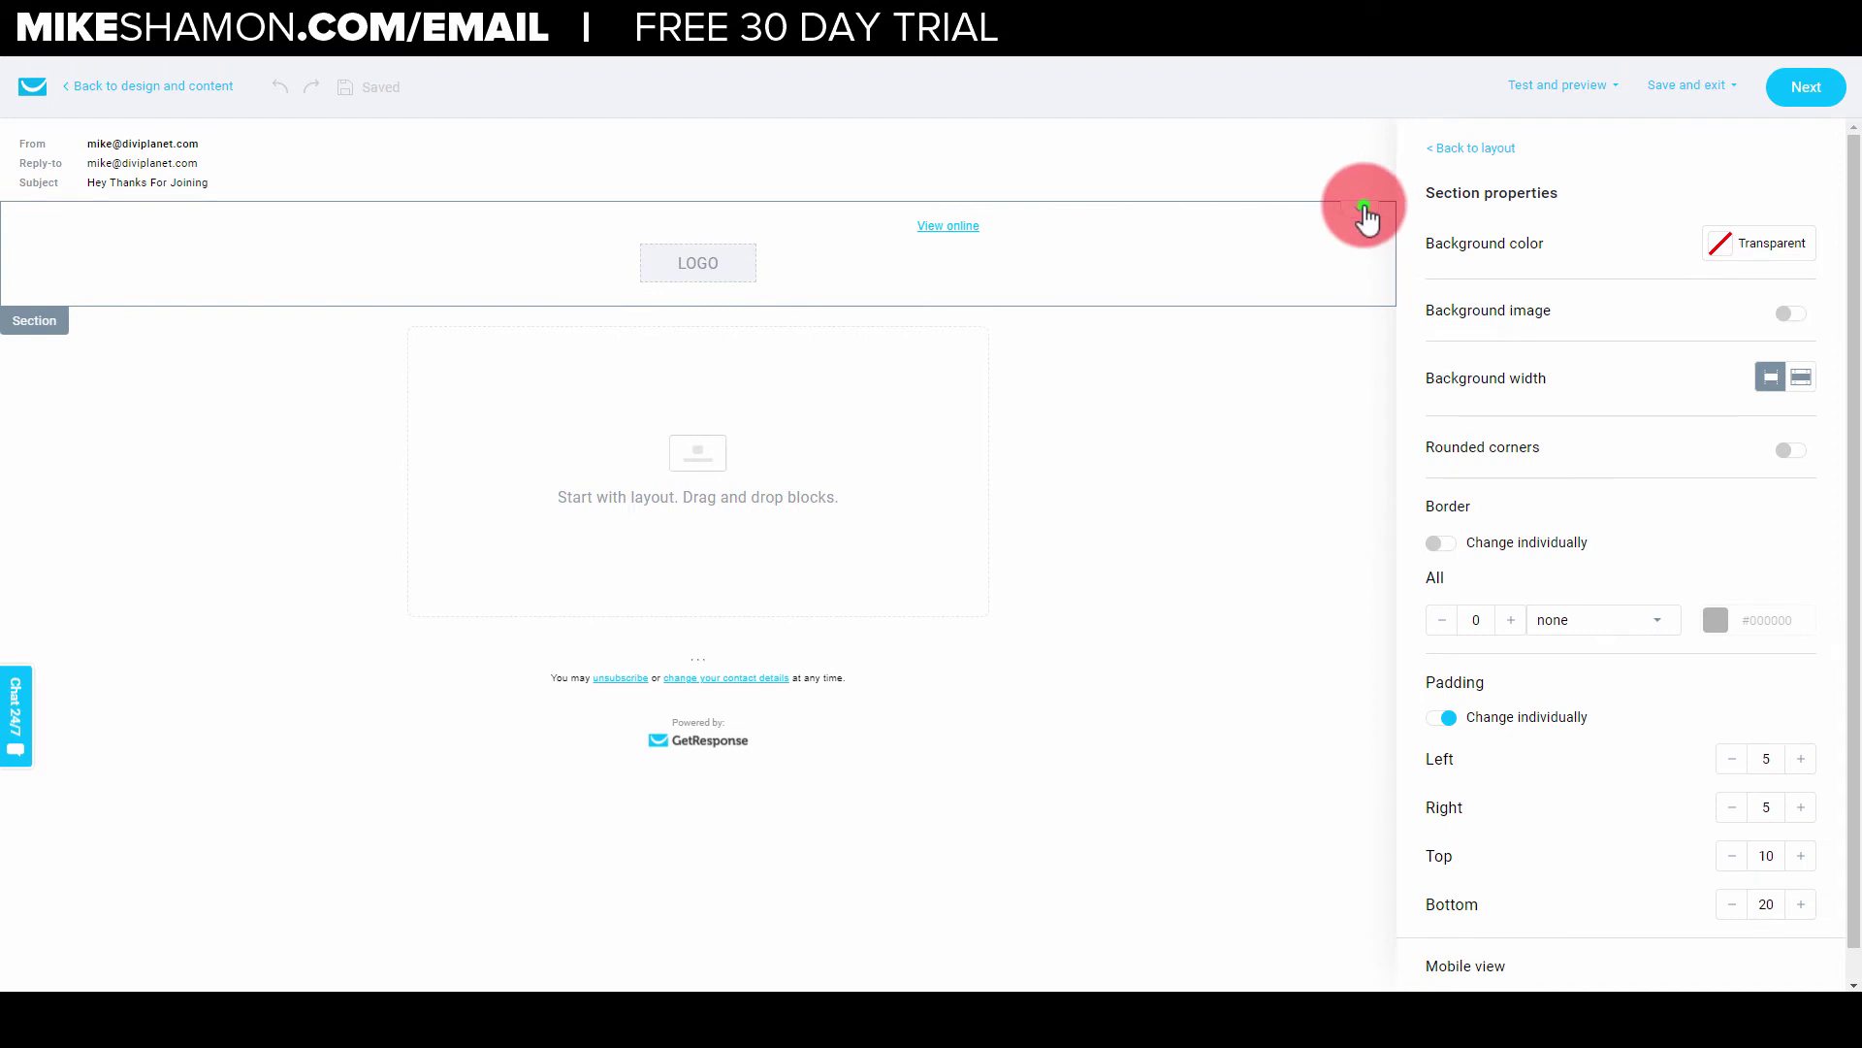
click(859, 195)
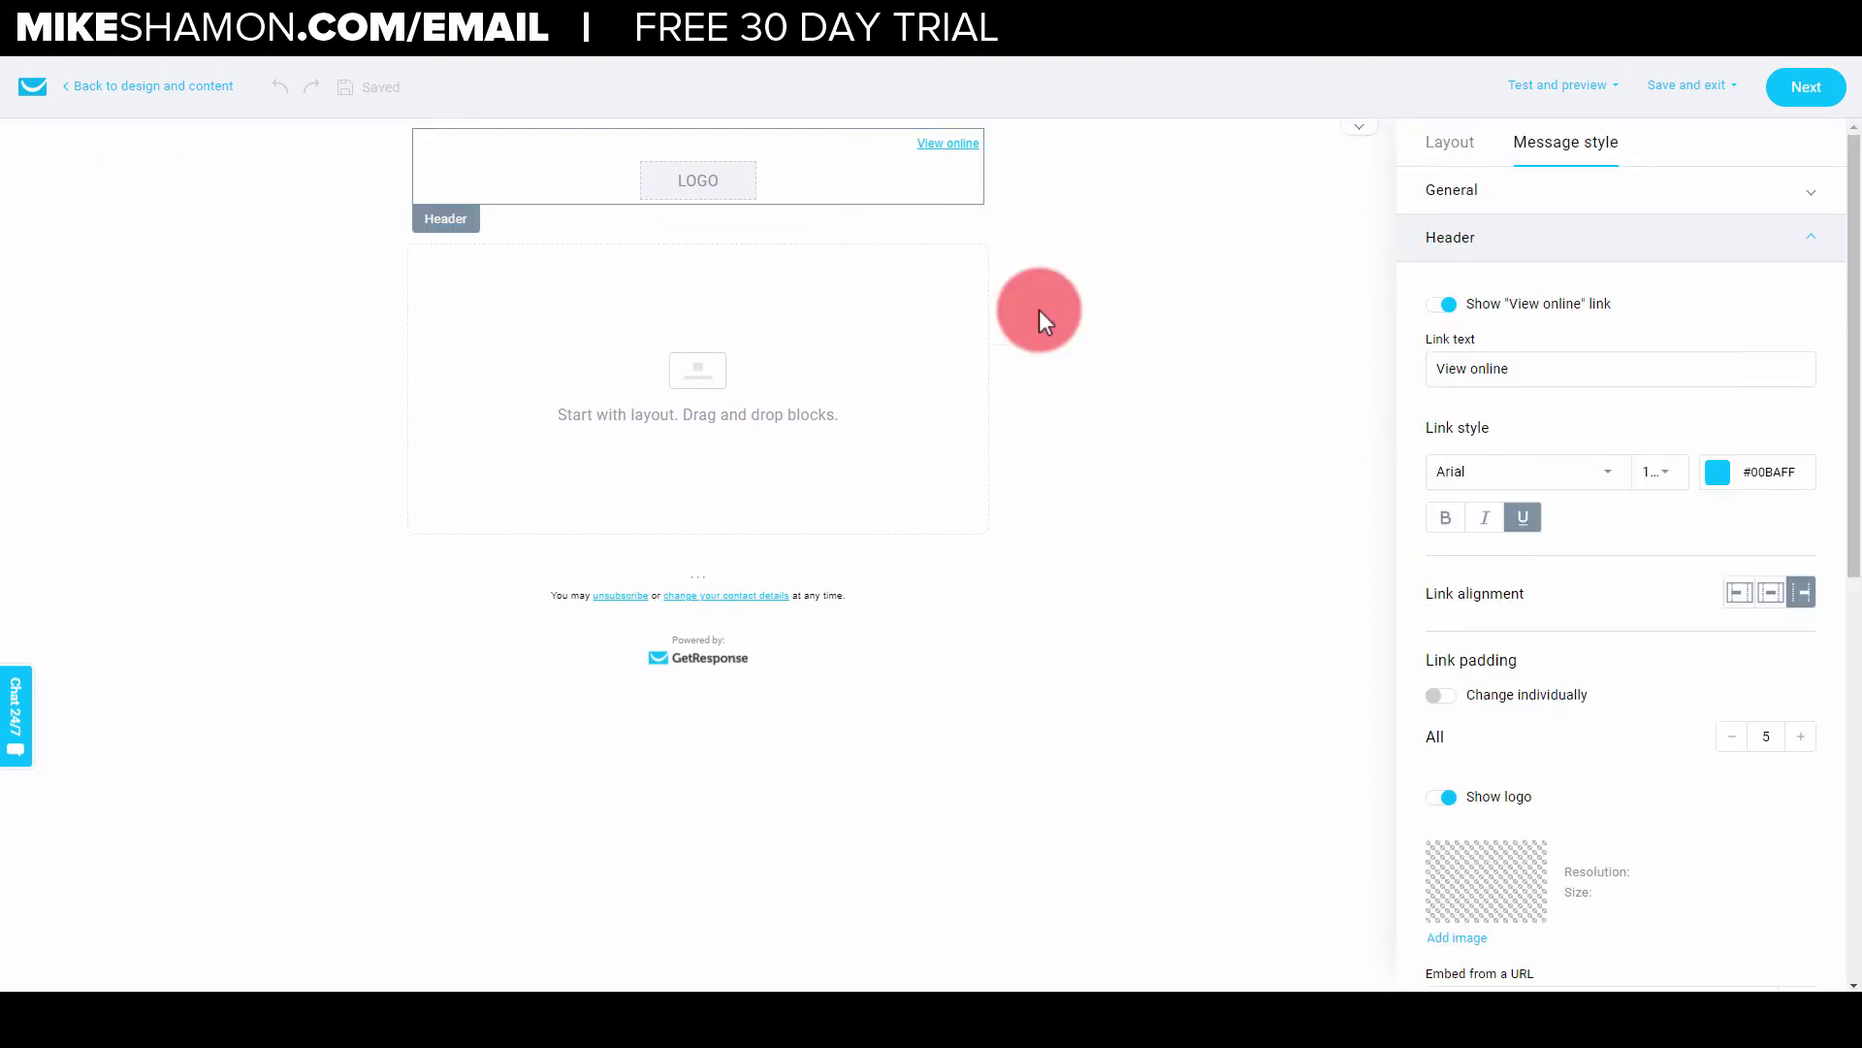
click(1443, 798)
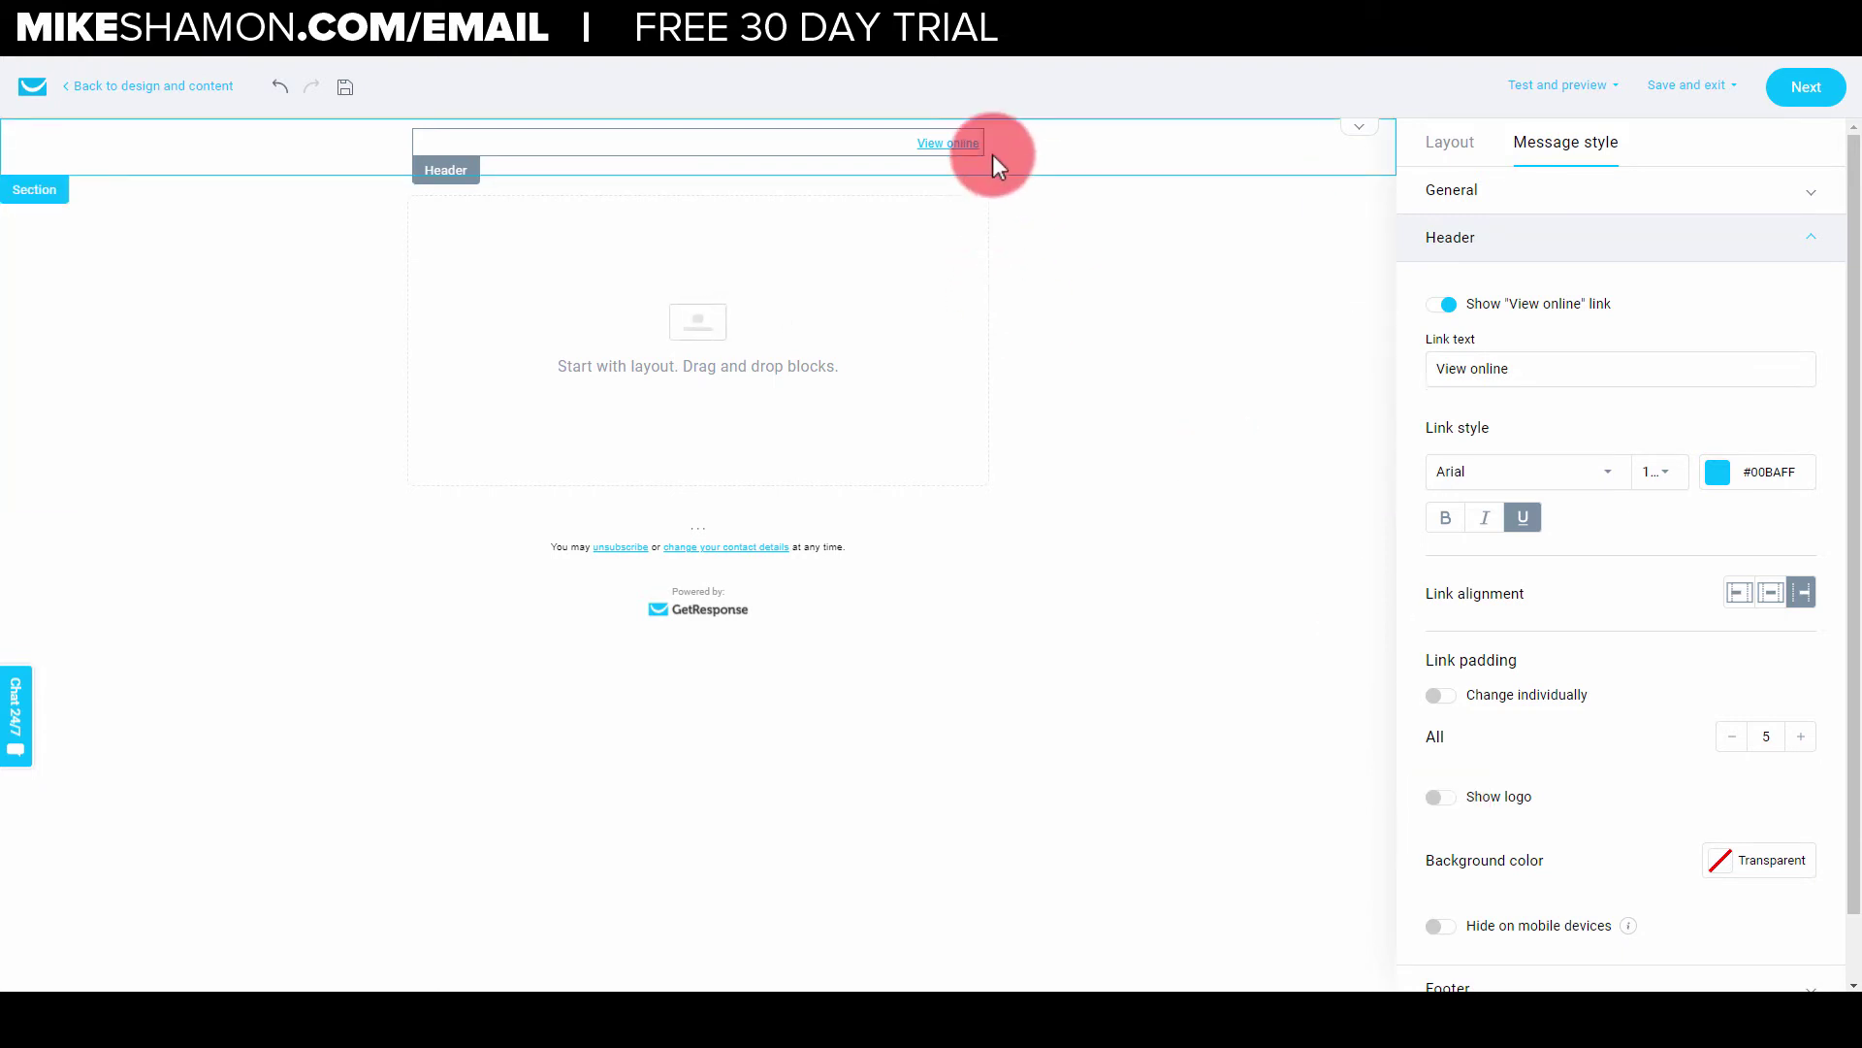
scroll(1475, 840, down, 1)
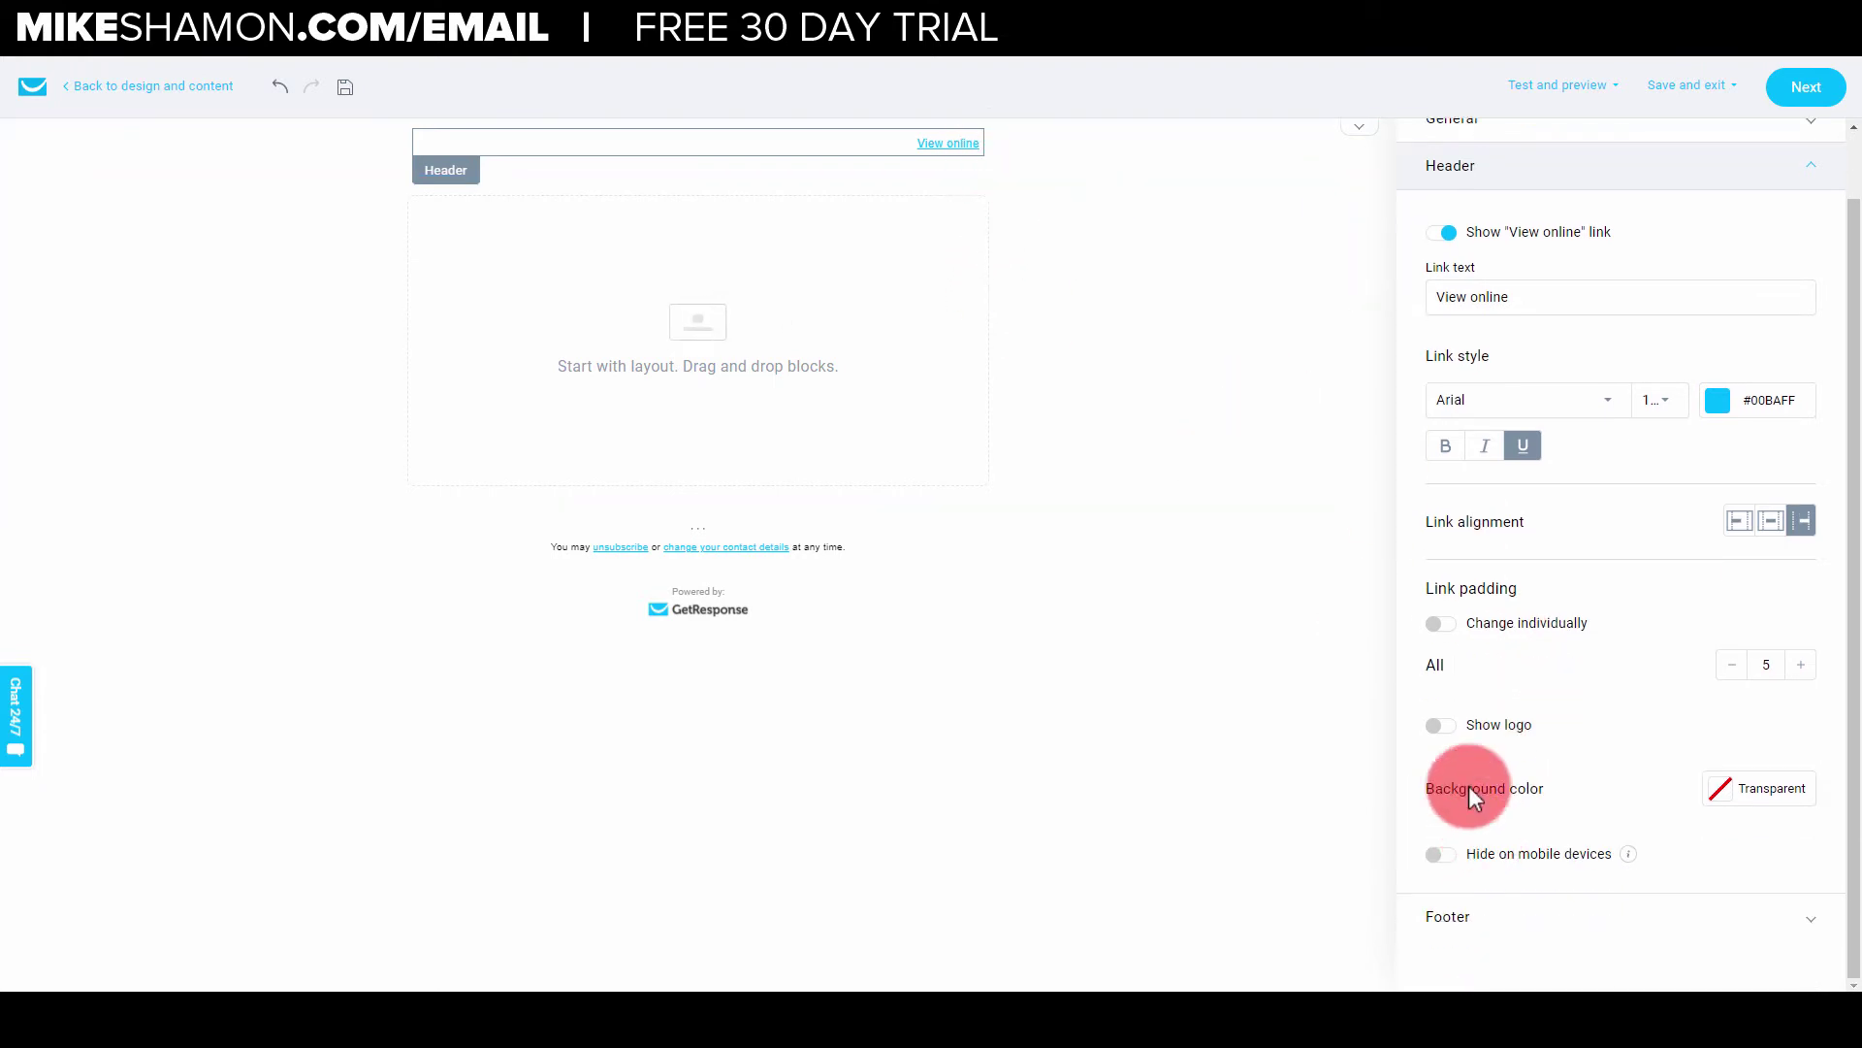
click(1446, 238)
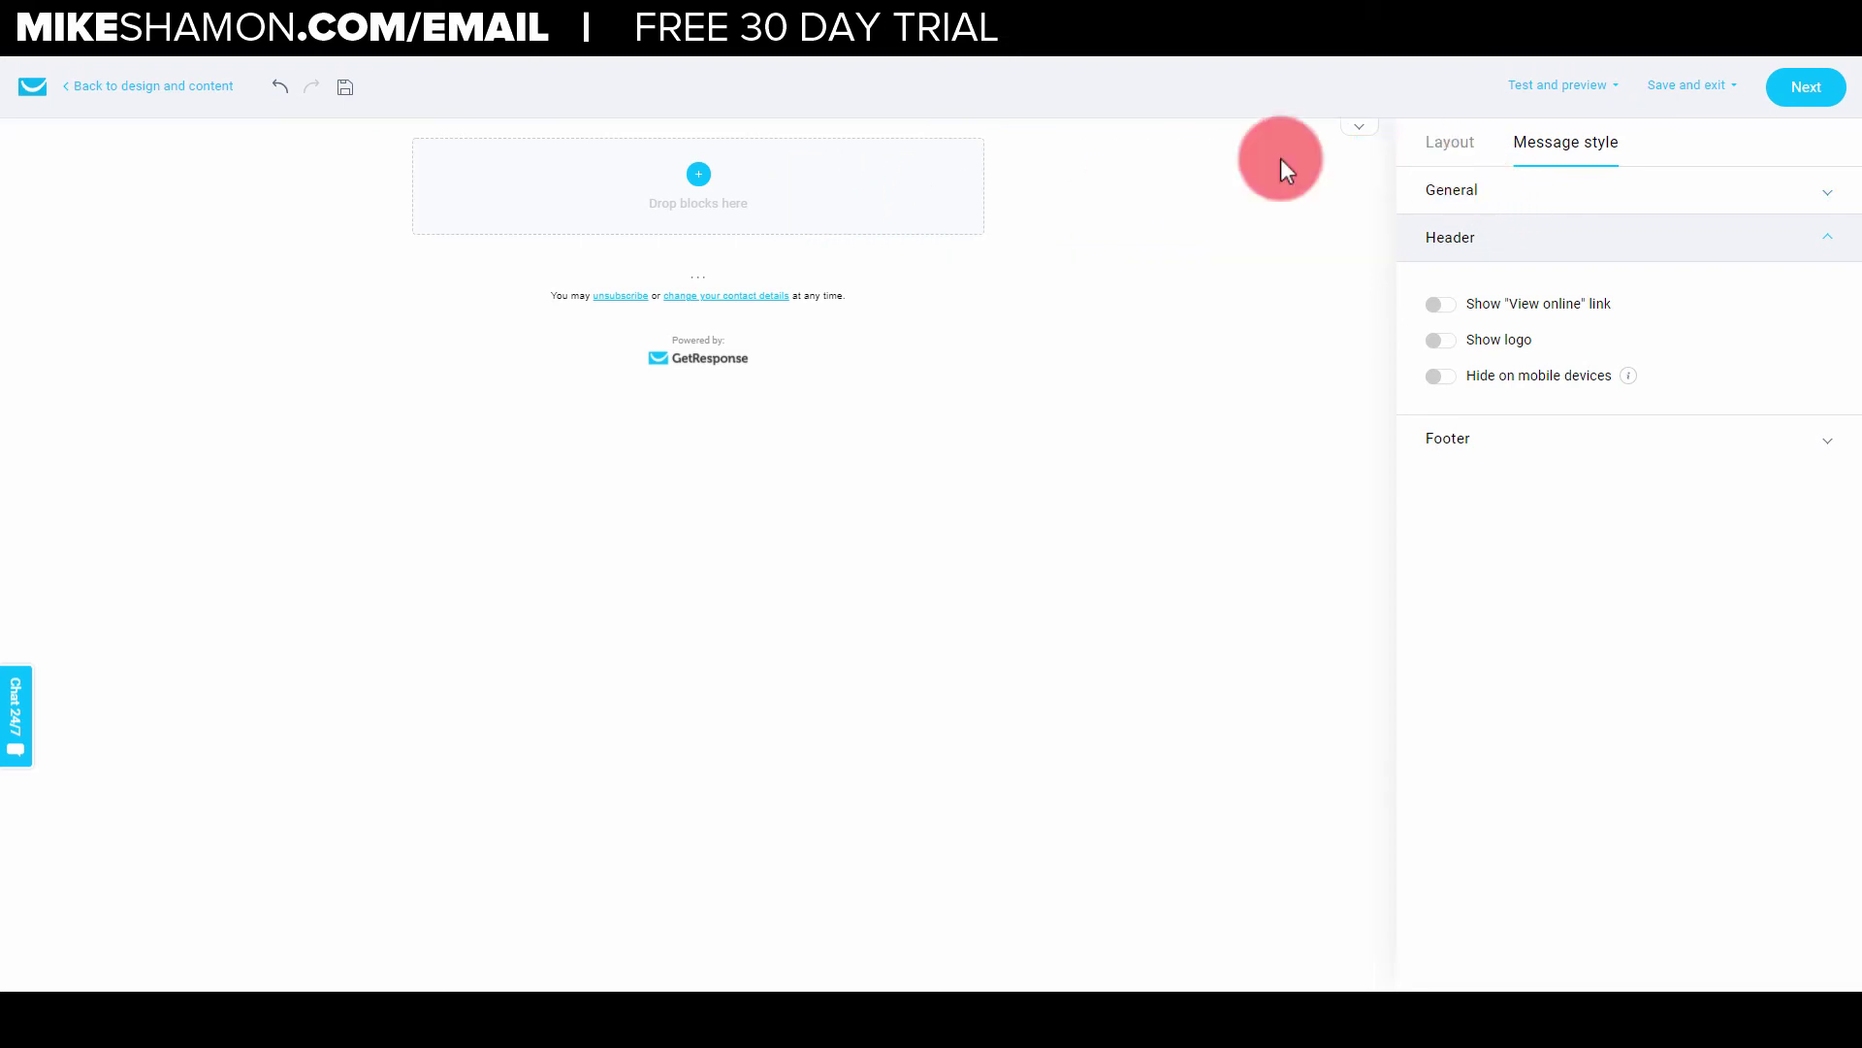
Add a text block to the empty section and write "Hey,", "Thanks for join" and "click here <<" as separate paragraphs.
click(1466, 170)
drag(1585, 320, 821, 218)
click(632, 208)
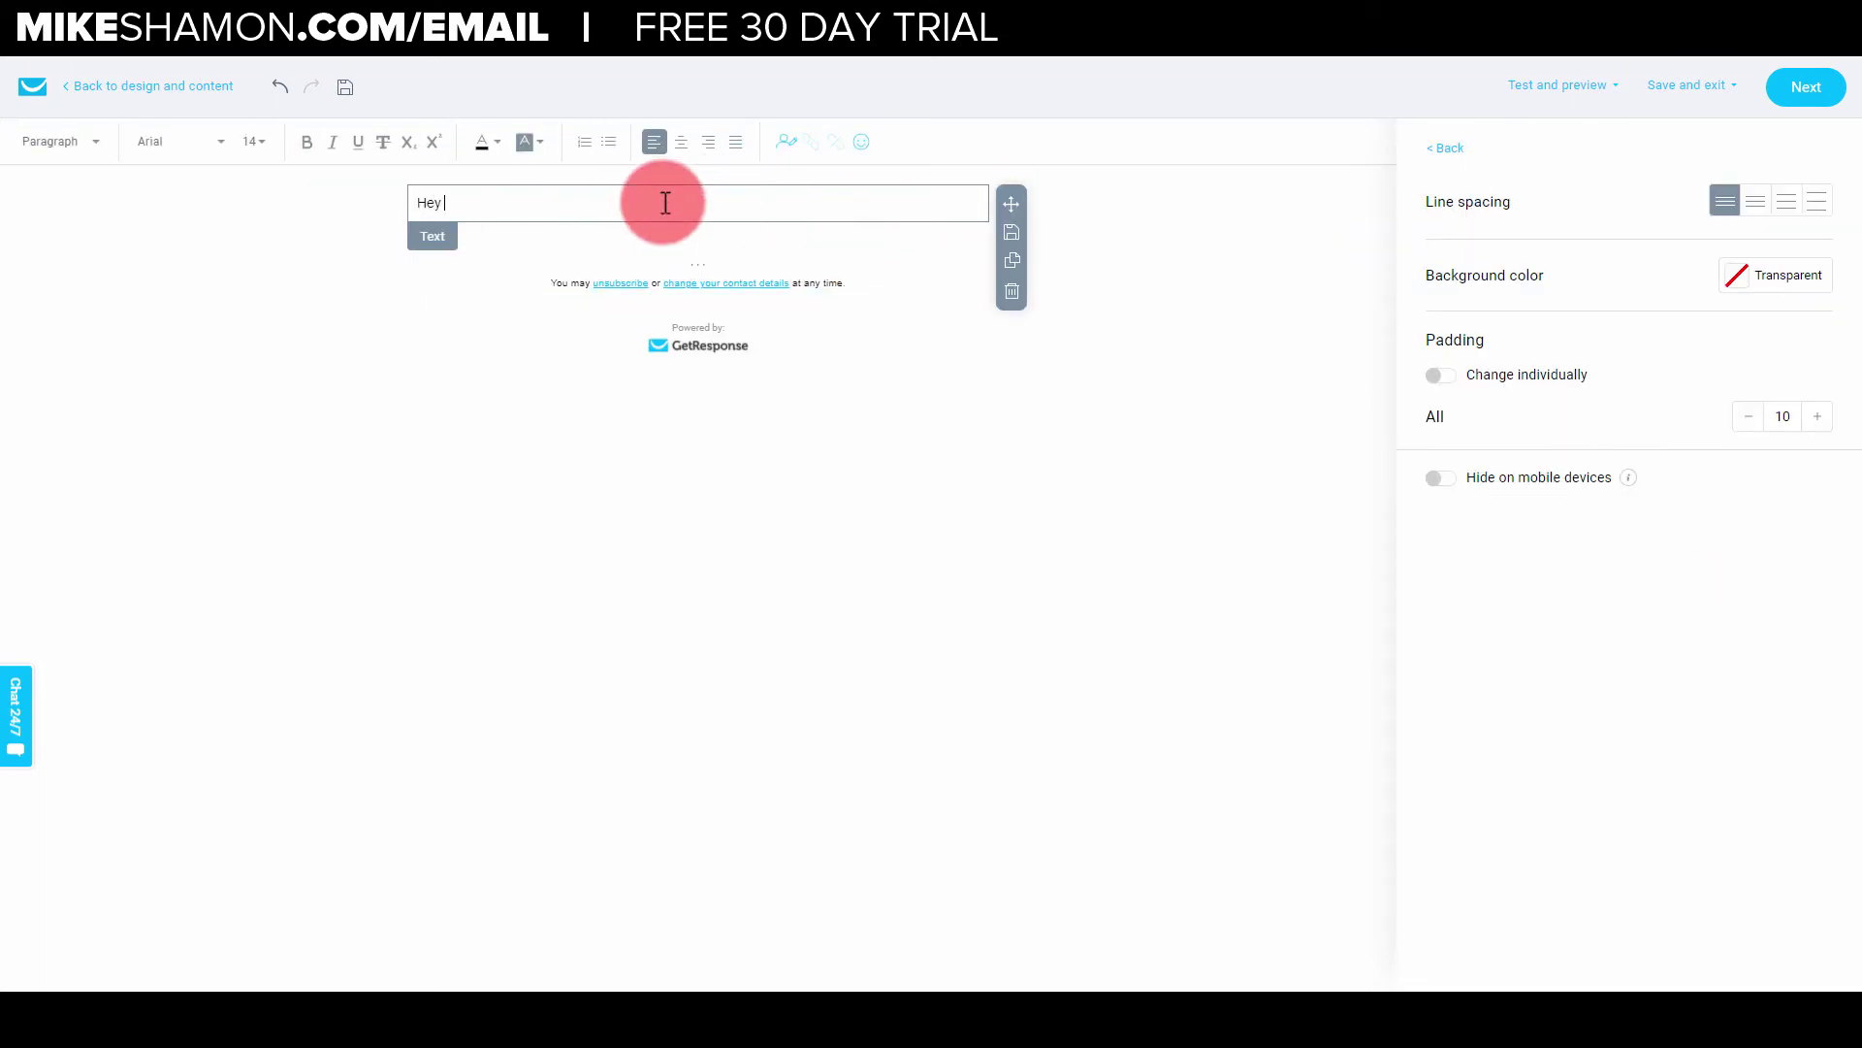
text(Hey,)
key(Return)
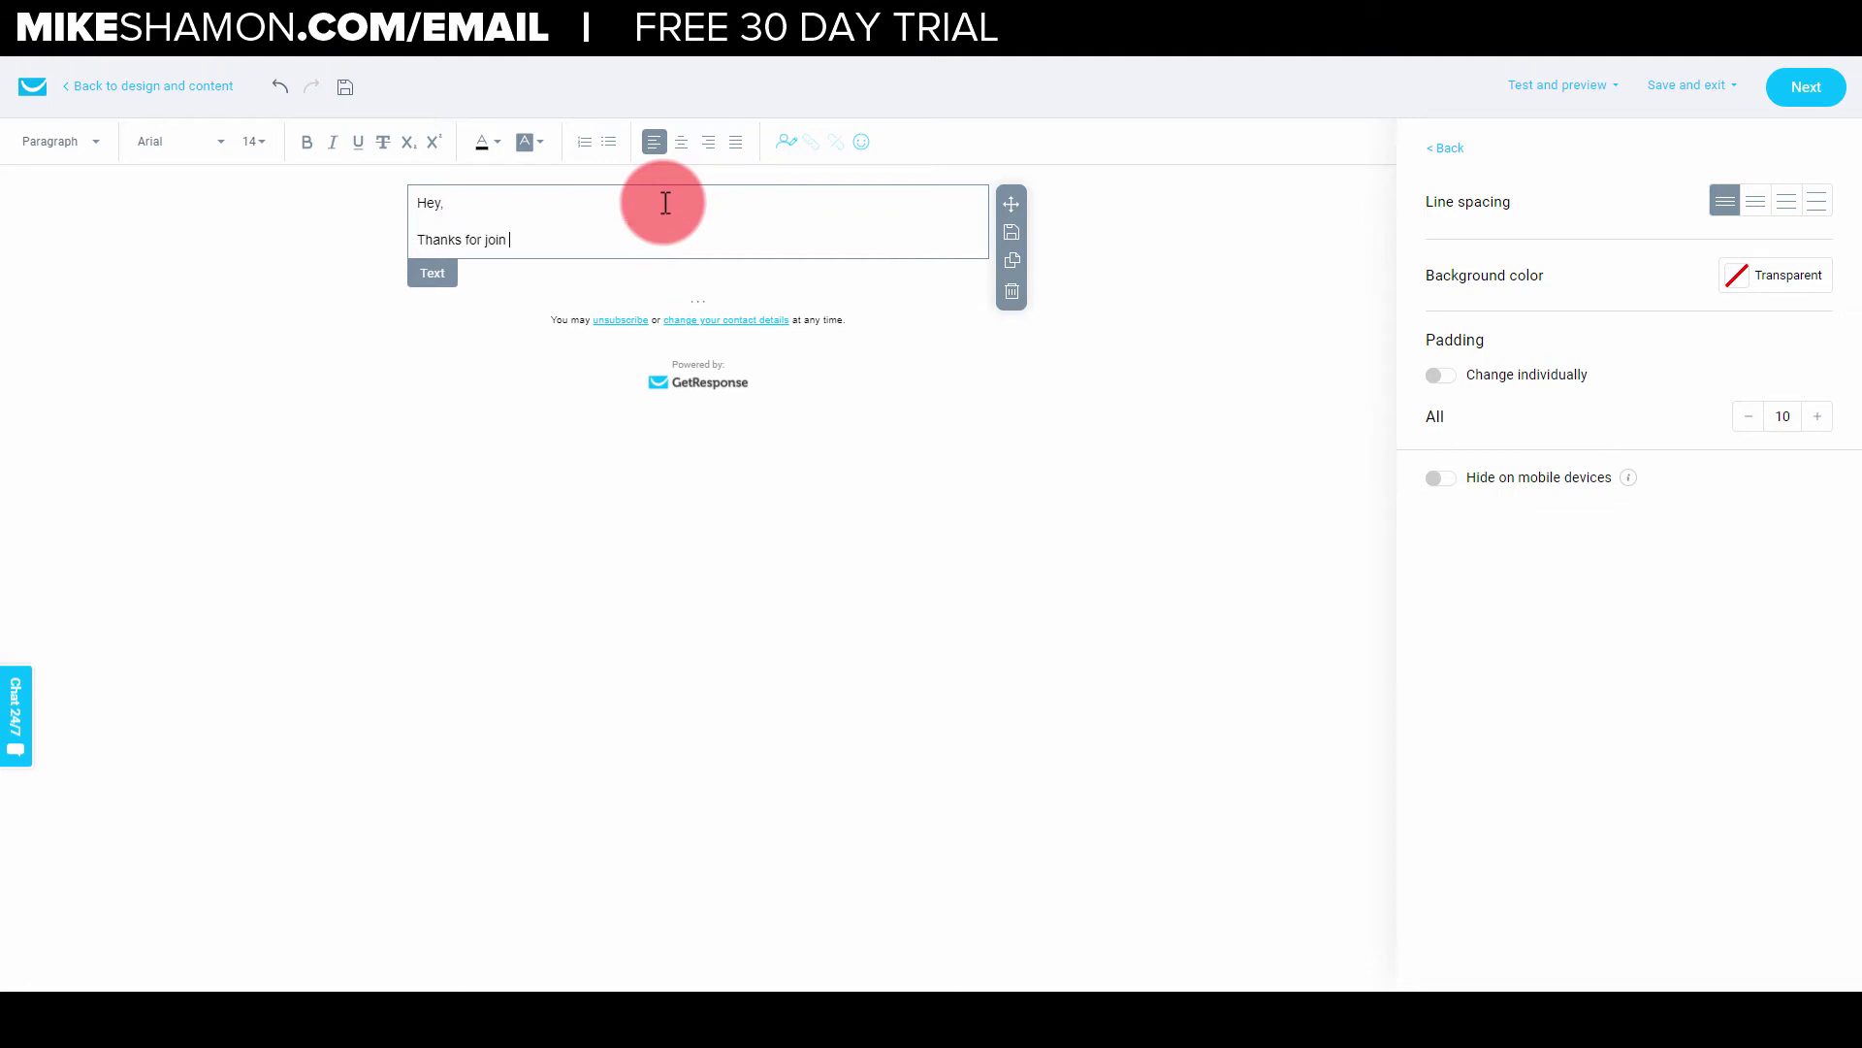
key(shift+Return)
key(shift+Return)
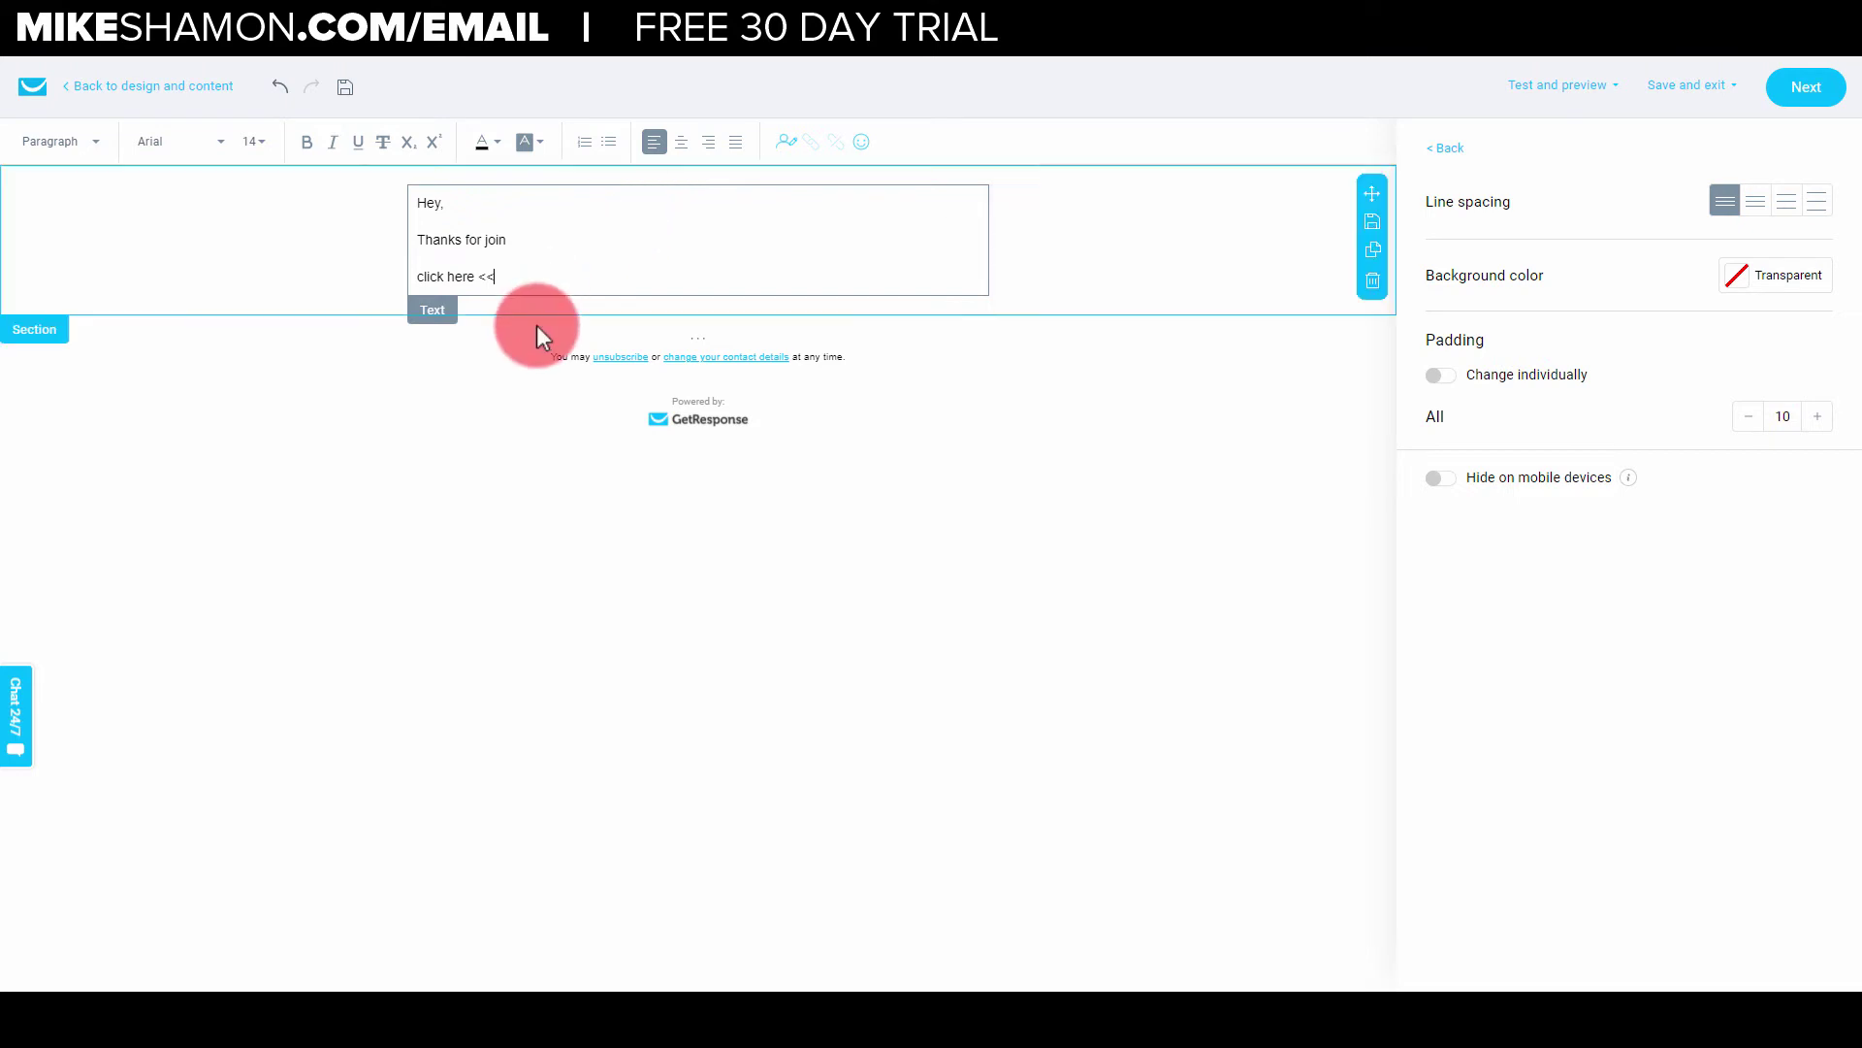
drag(511, 276, 407, 276)
click(511, 276)
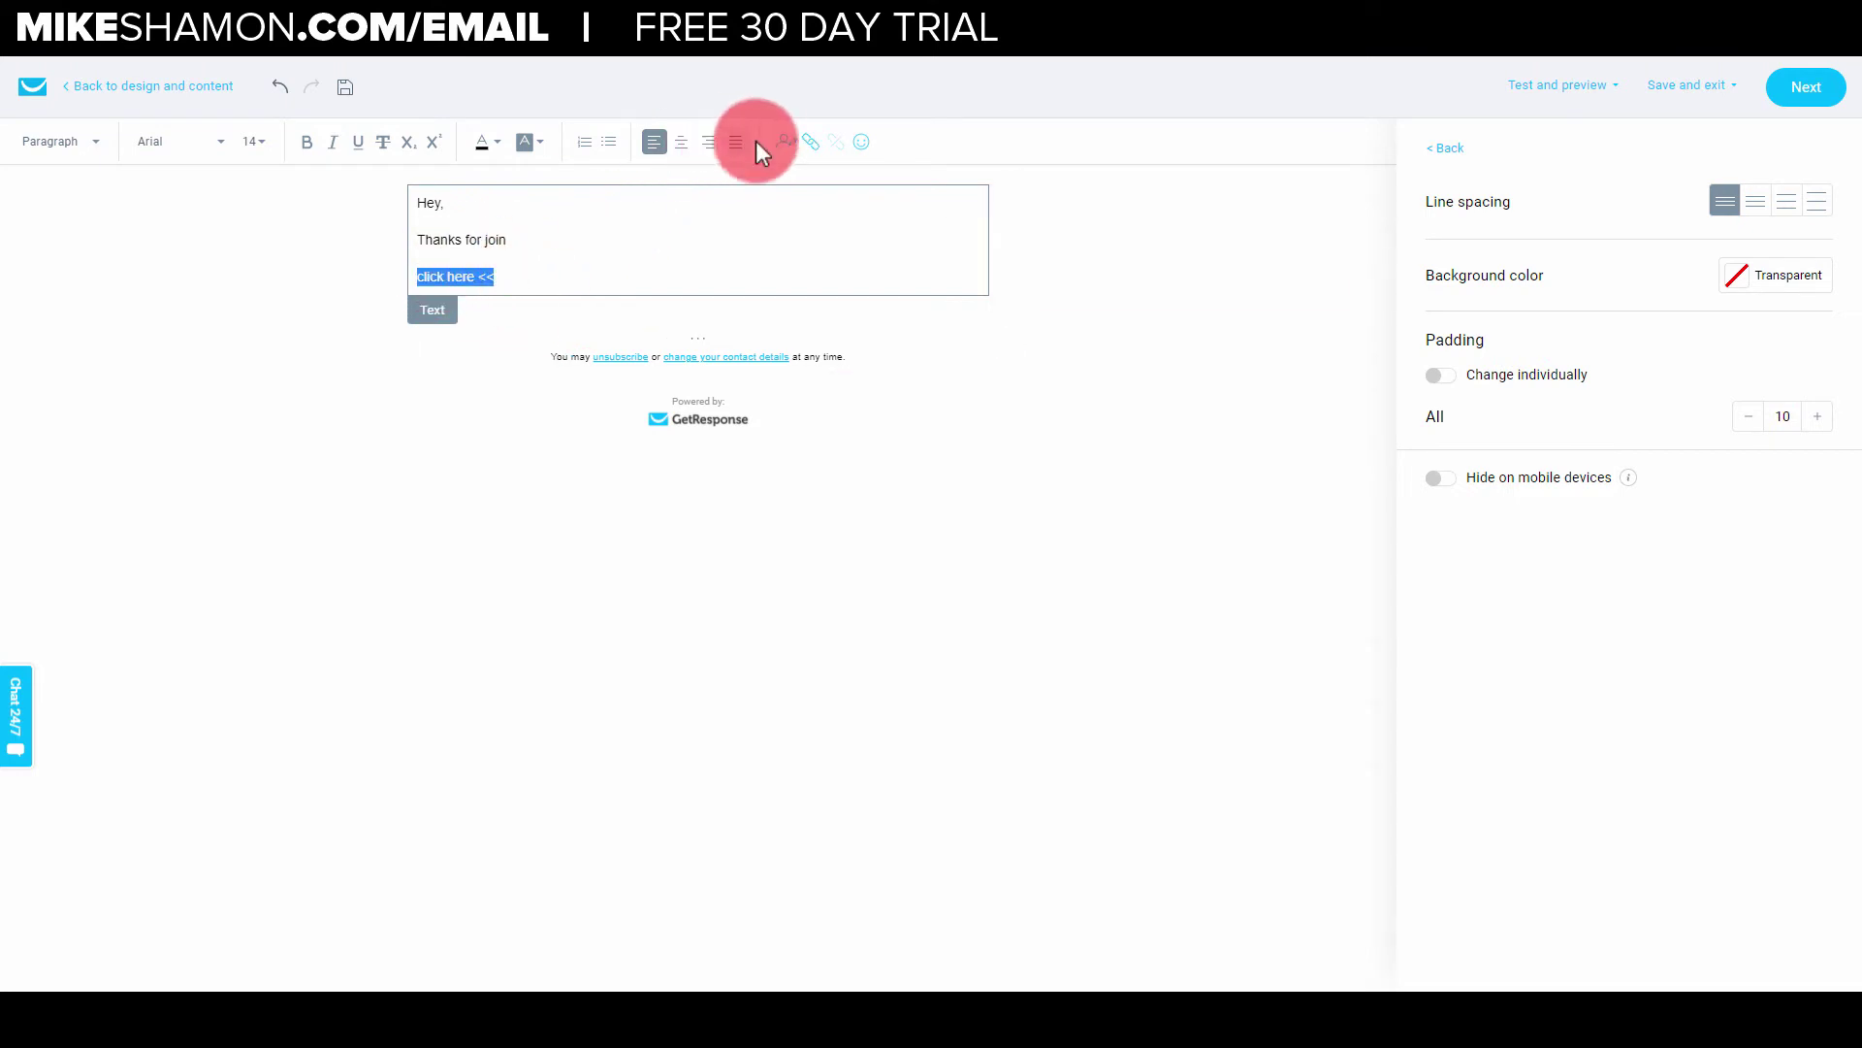
click(819, 156)
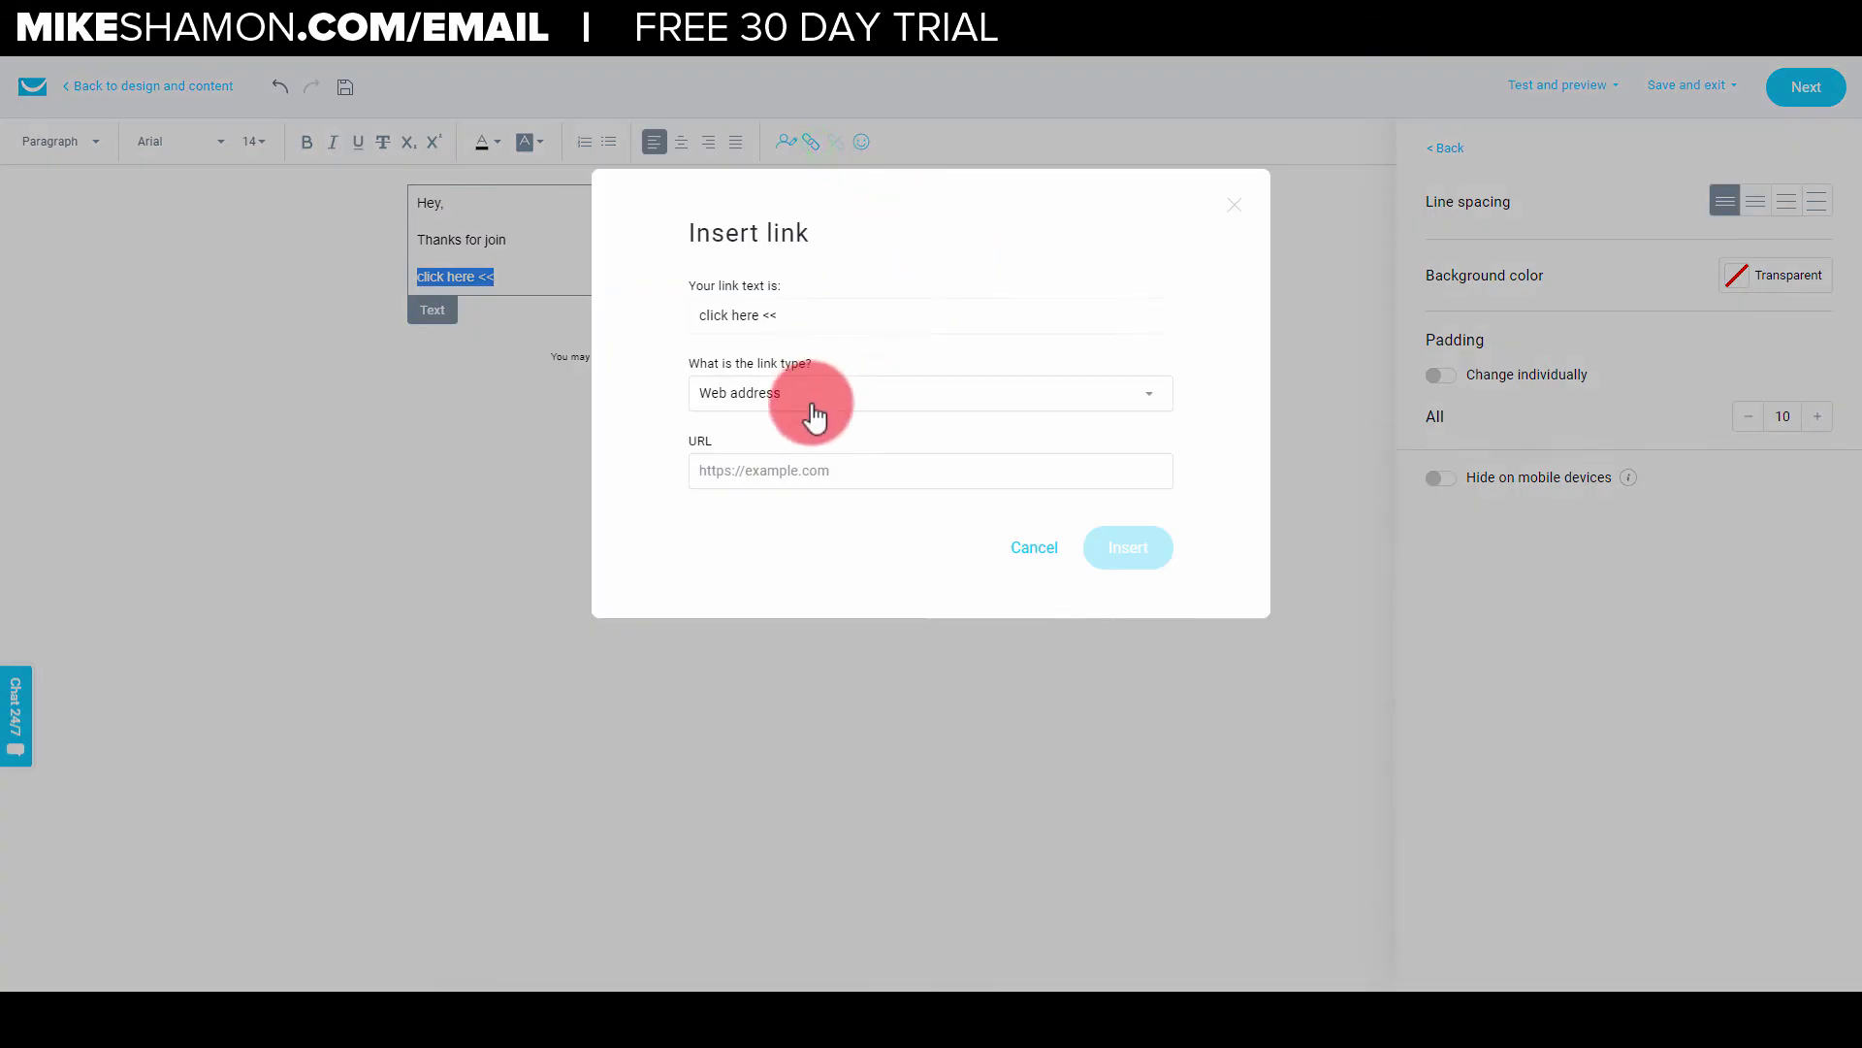
click(802, 470)
text(http://mikeshamon.com/)
click(1133, 551)
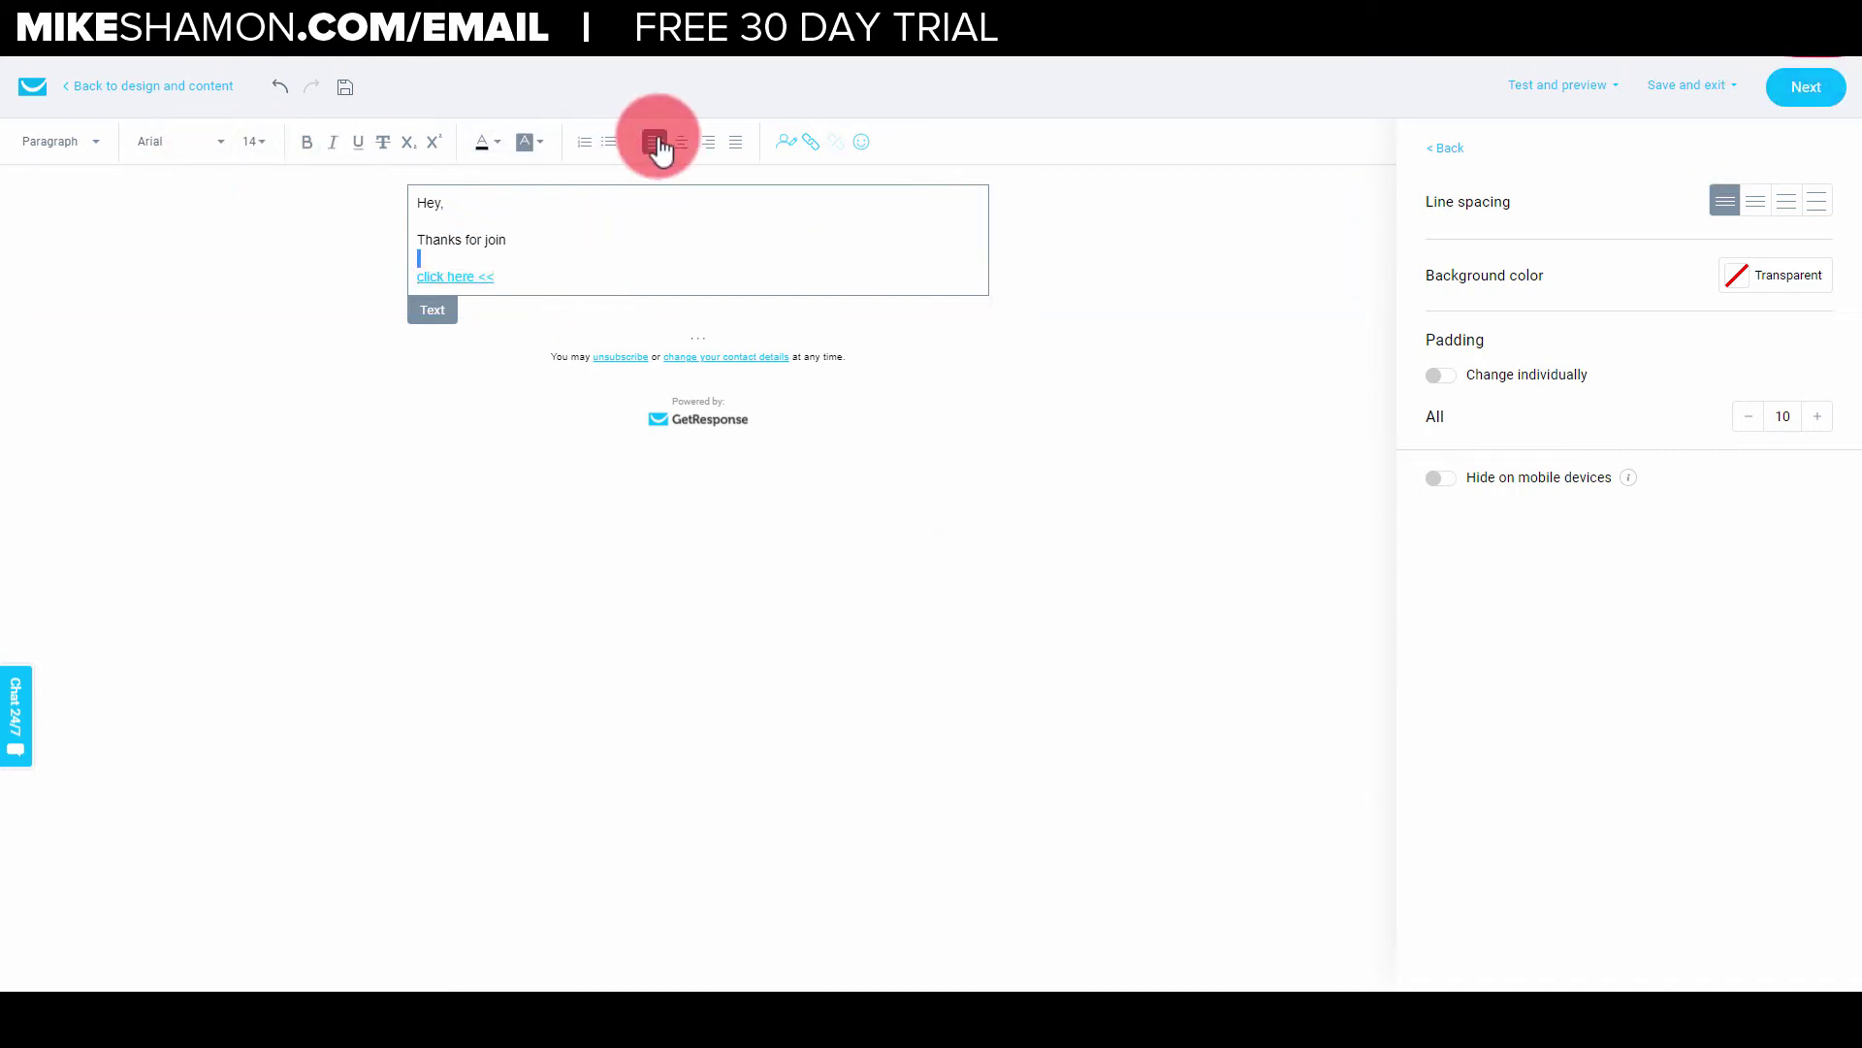
Finish the message design, then save and finish the automation message.
click(1814, 89)
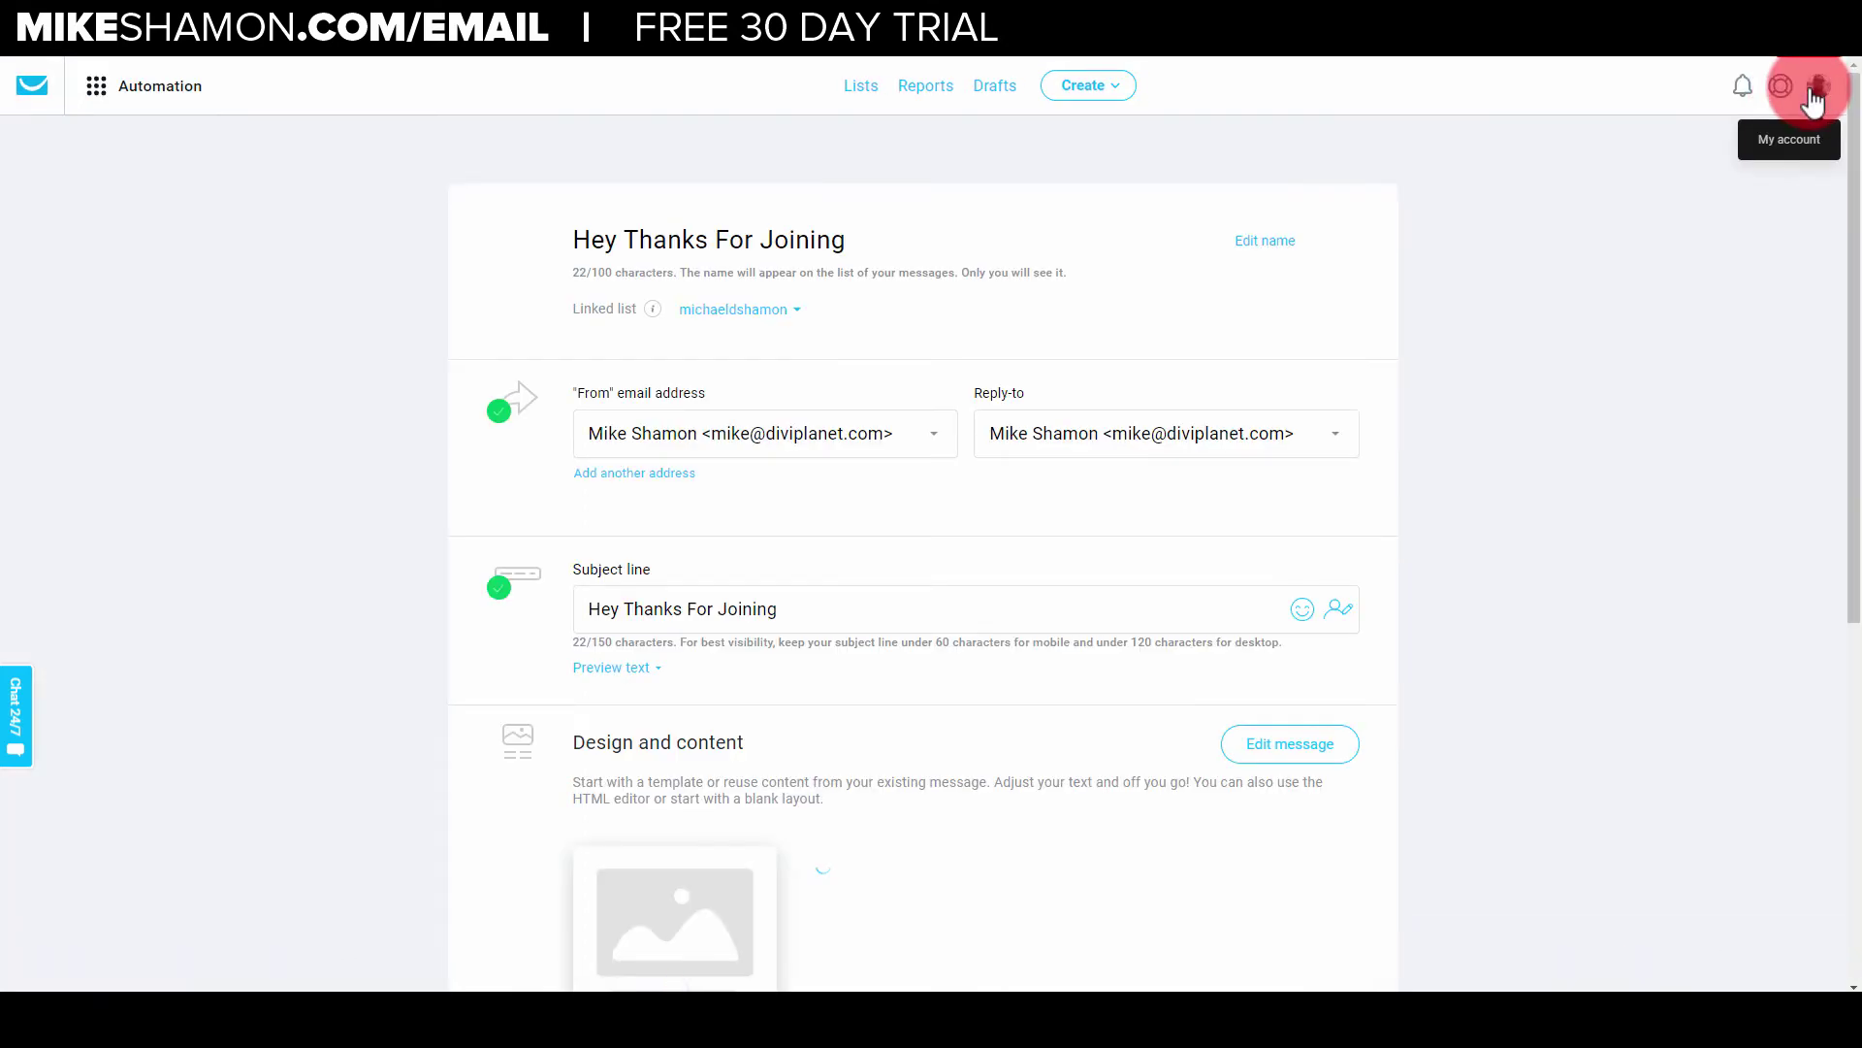
scroll(1318, 370, down, 6)
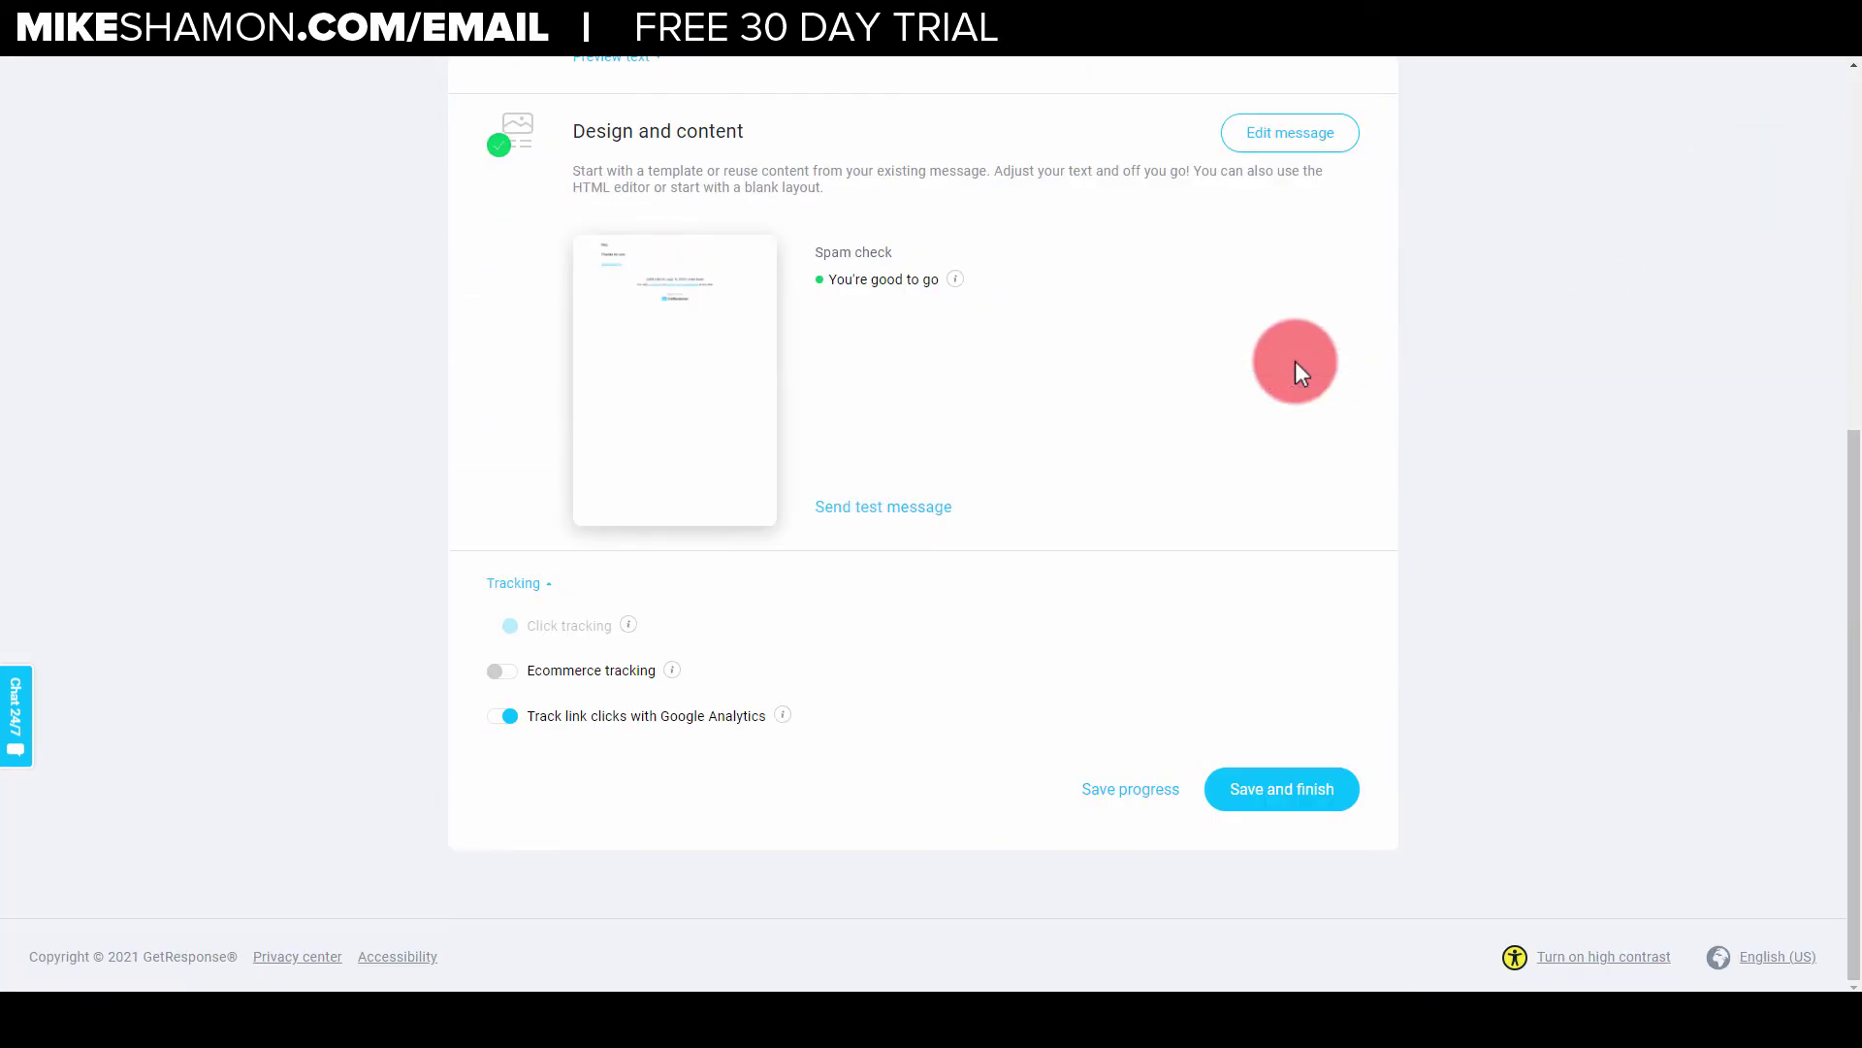
click(1300, 800)
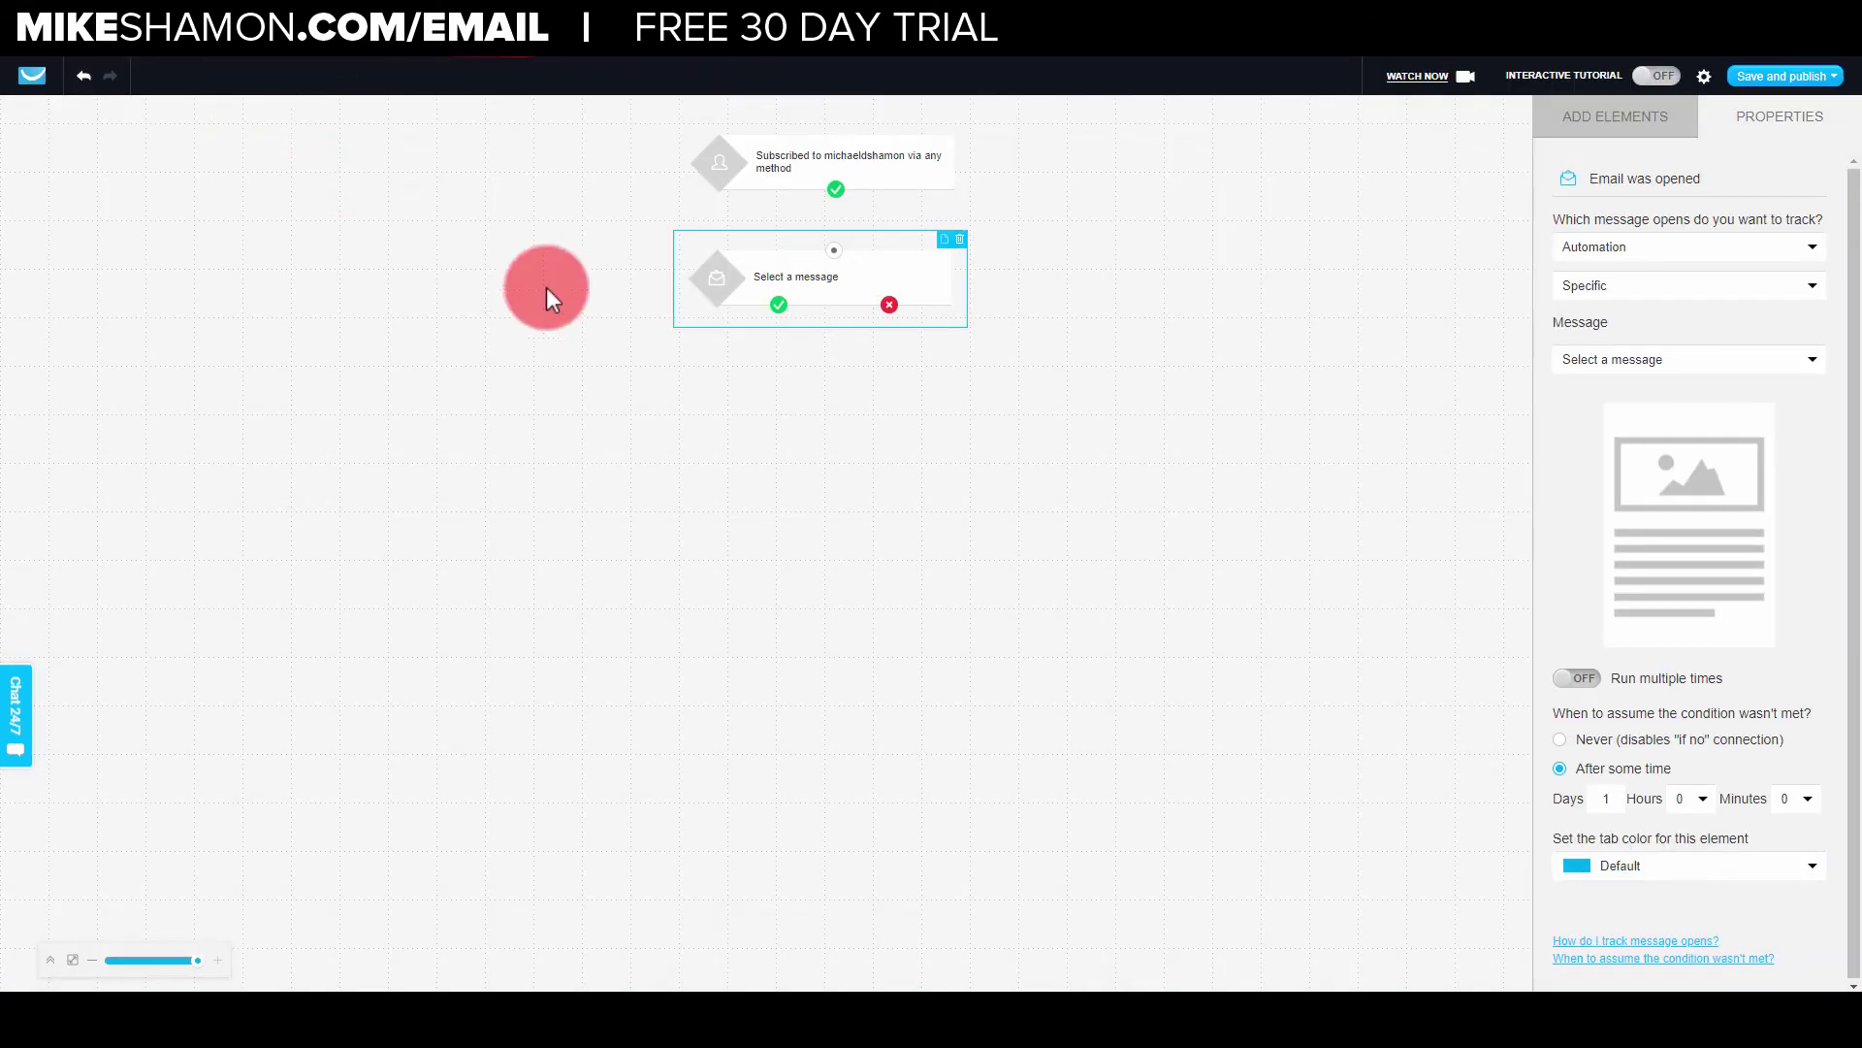
Make the message opened condition in the workflow track Legendary Marketer Email 6.
click(1780, 77)
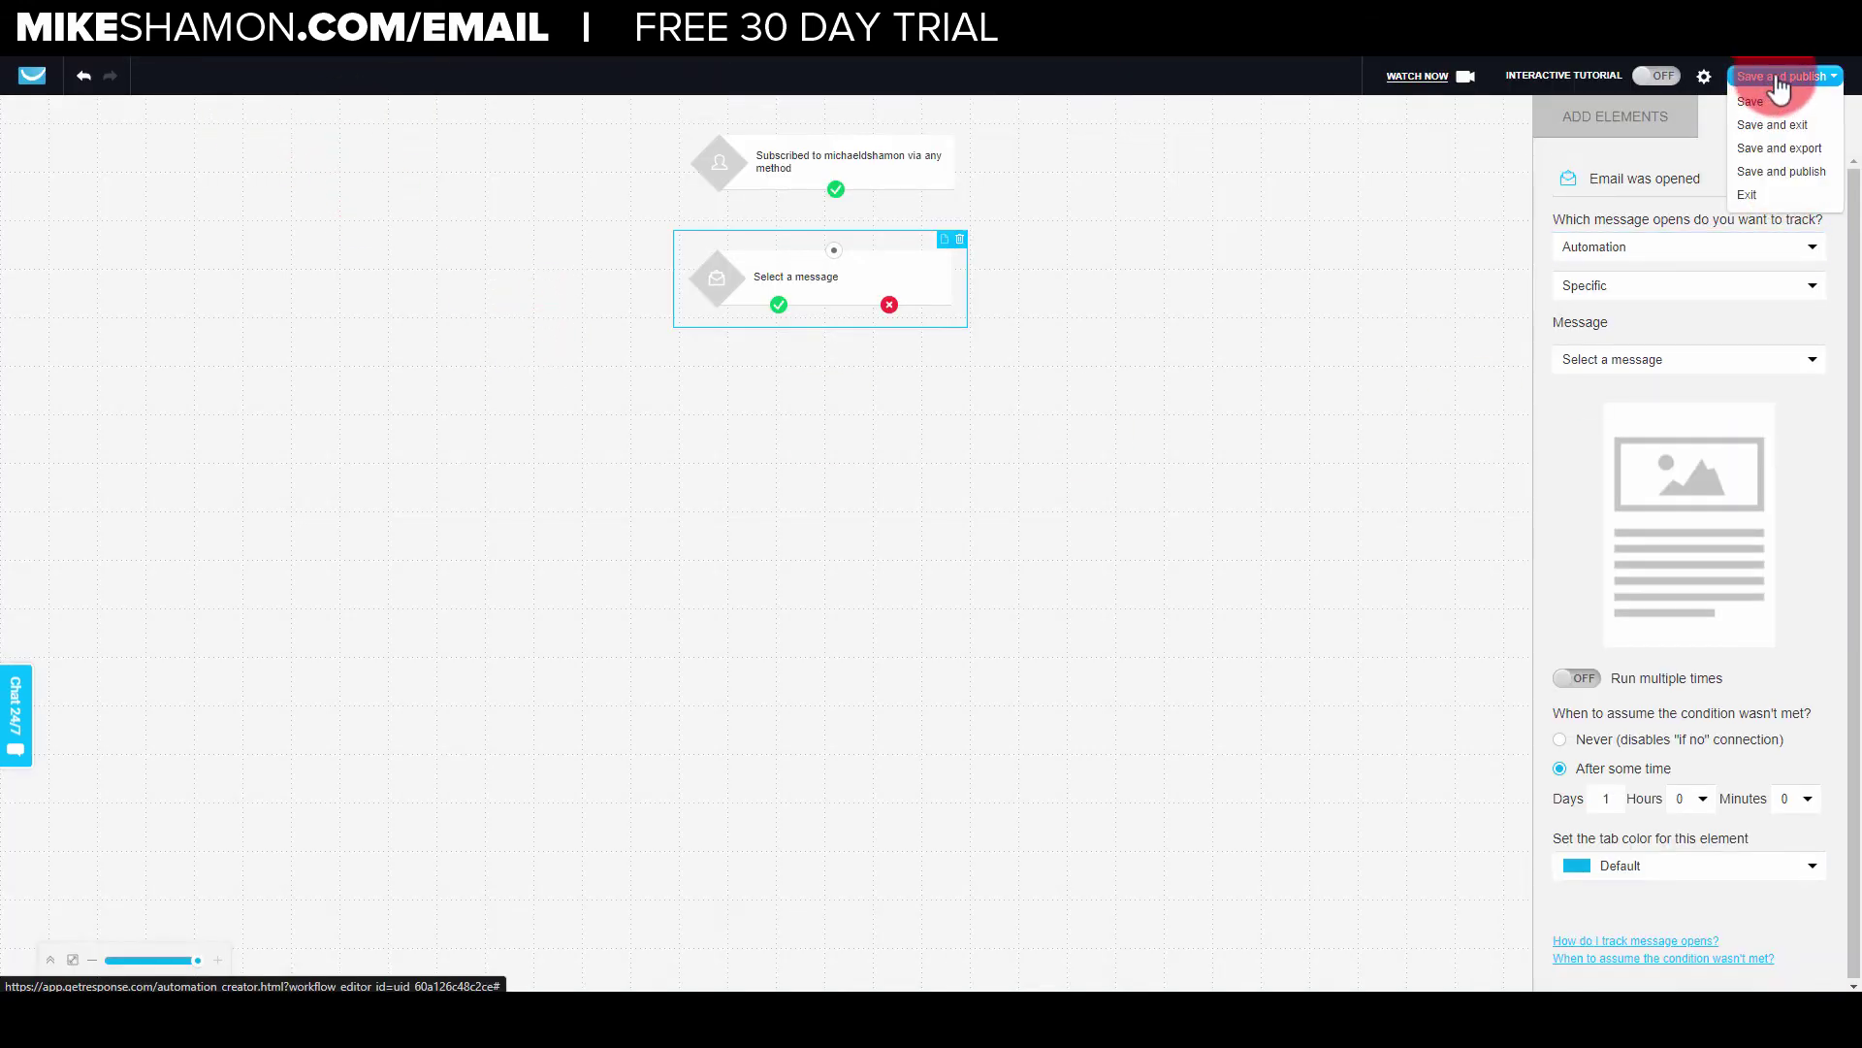
click(887, 306)
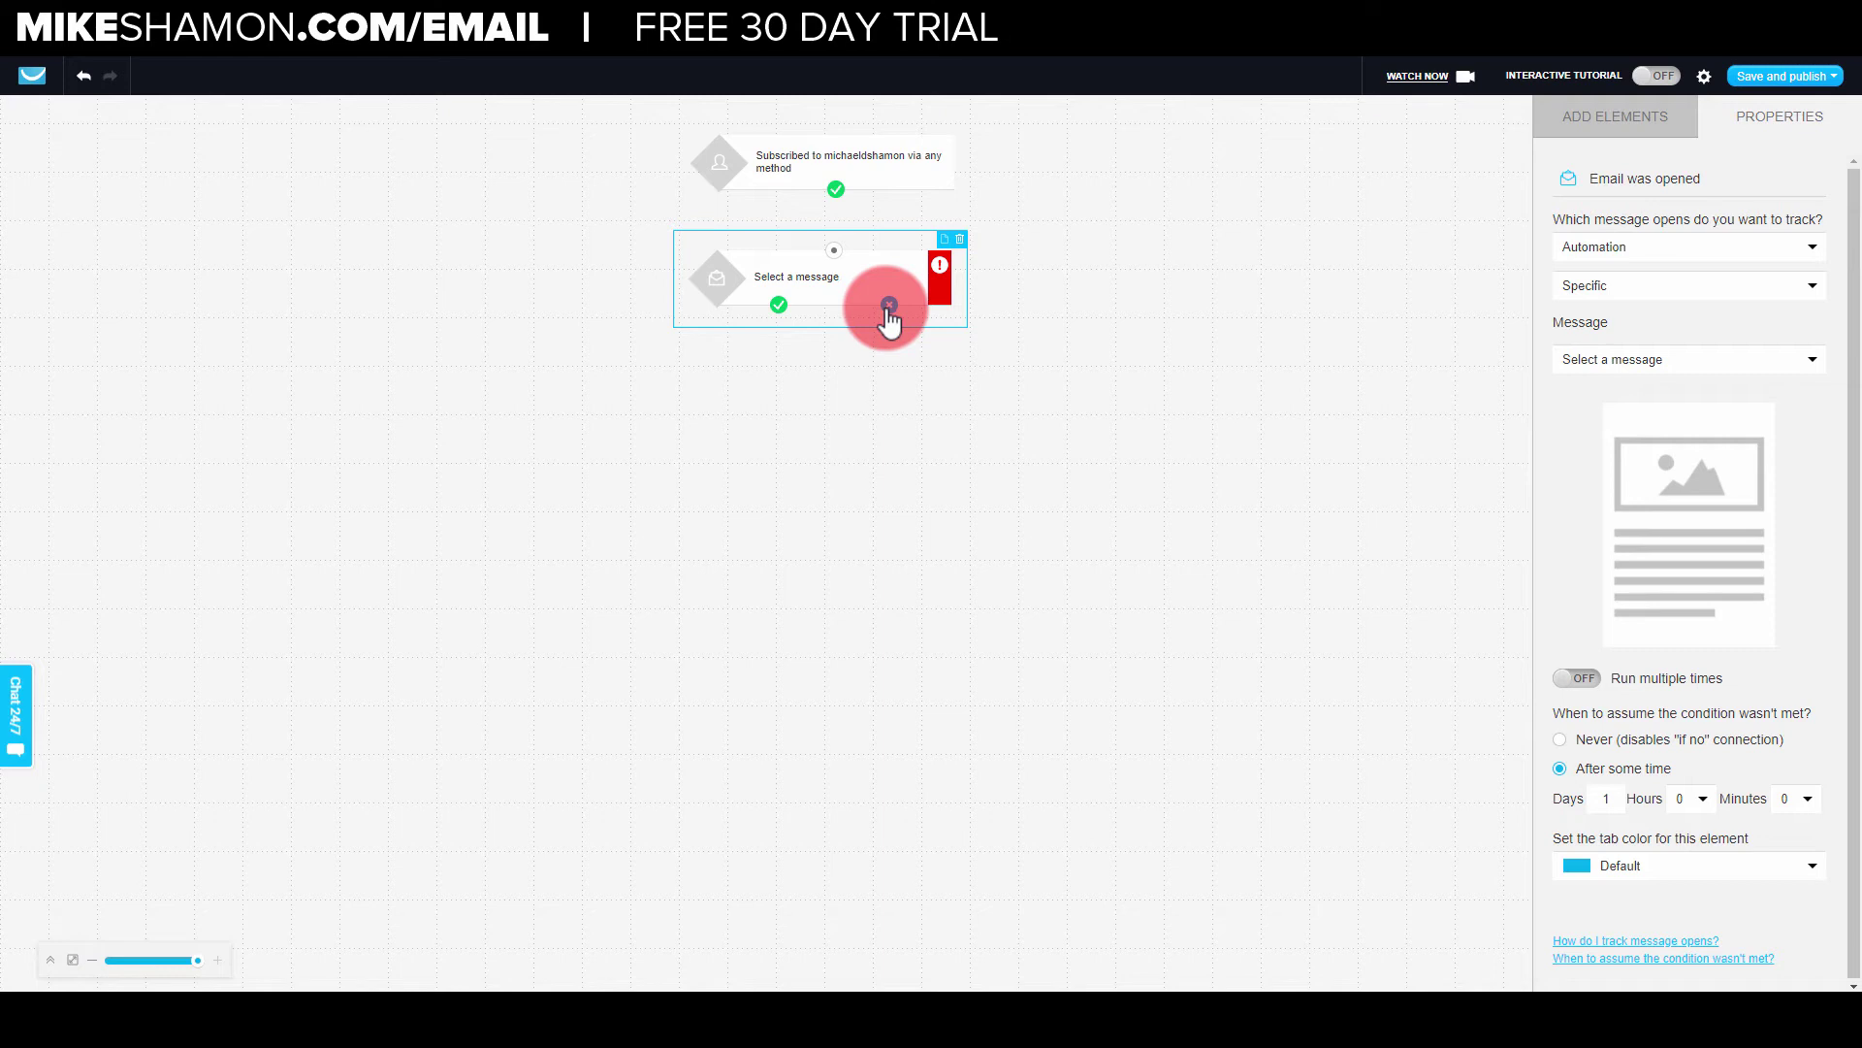
click(1737, 361)
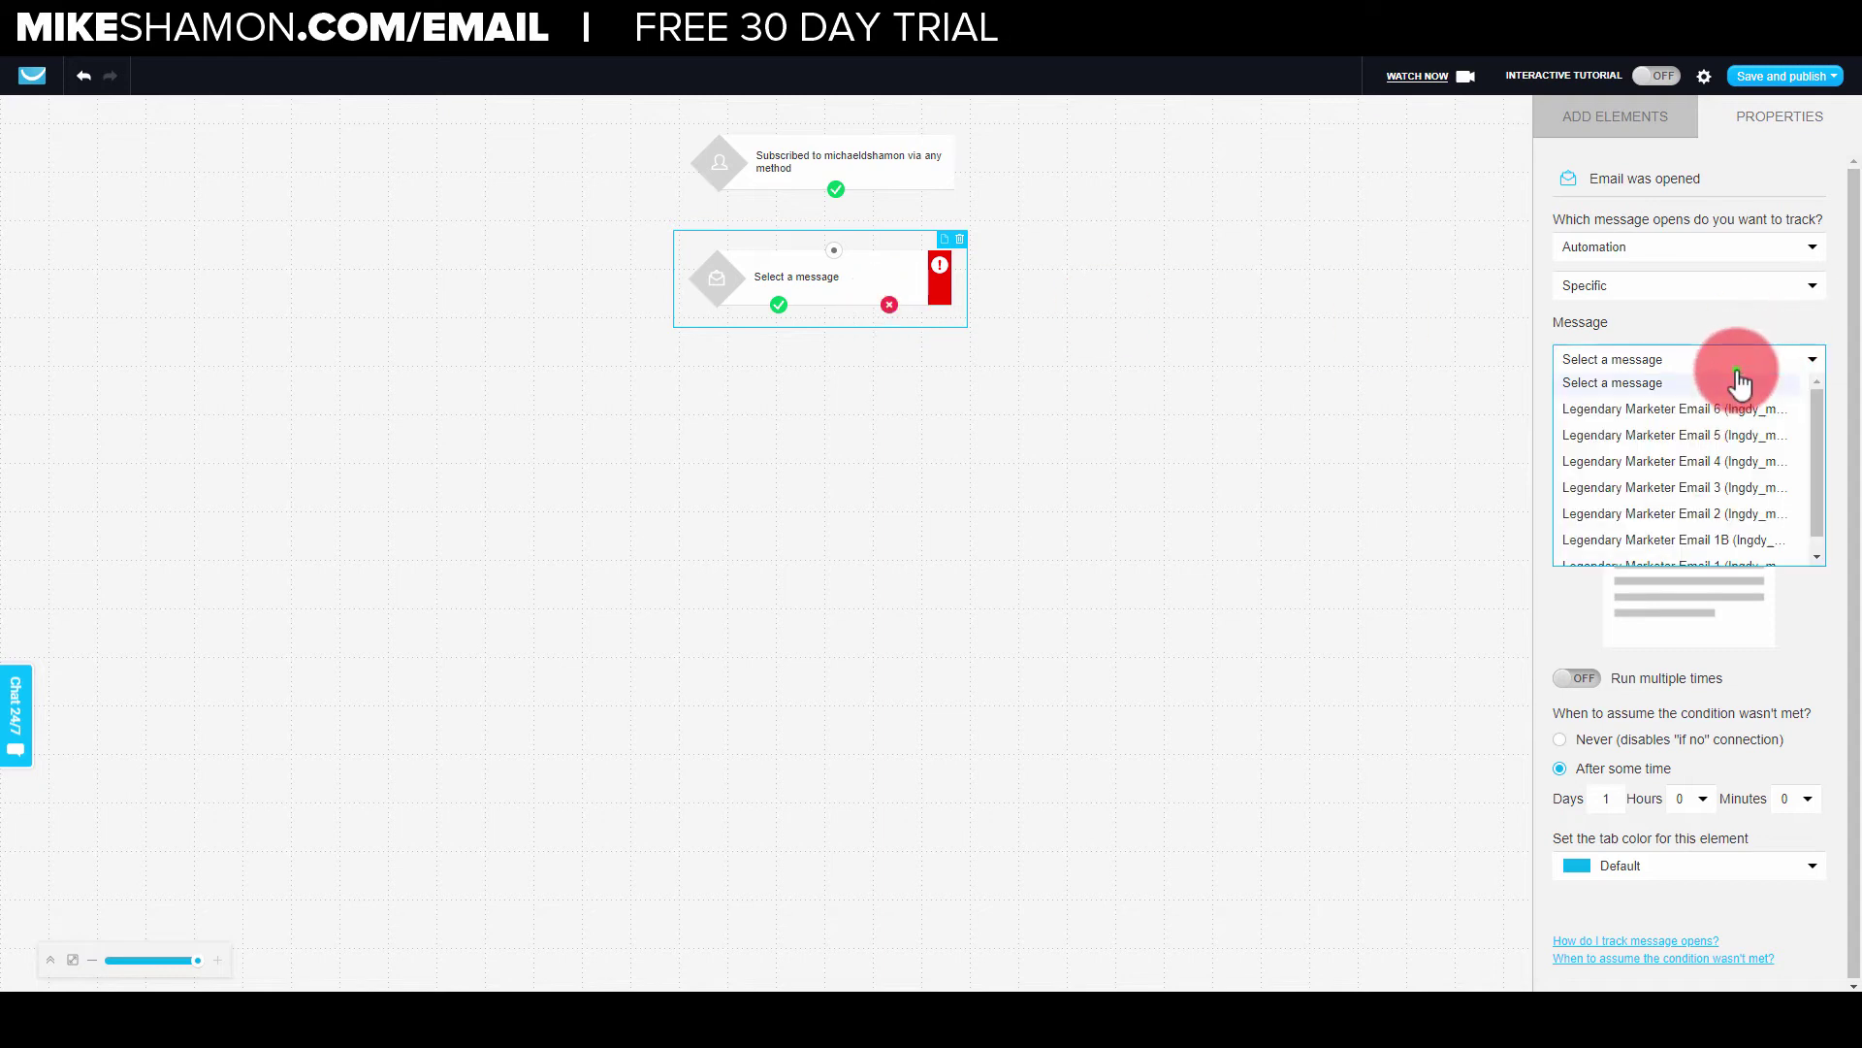
scroll(1693, 426, up, 1)
click(1705, 413)
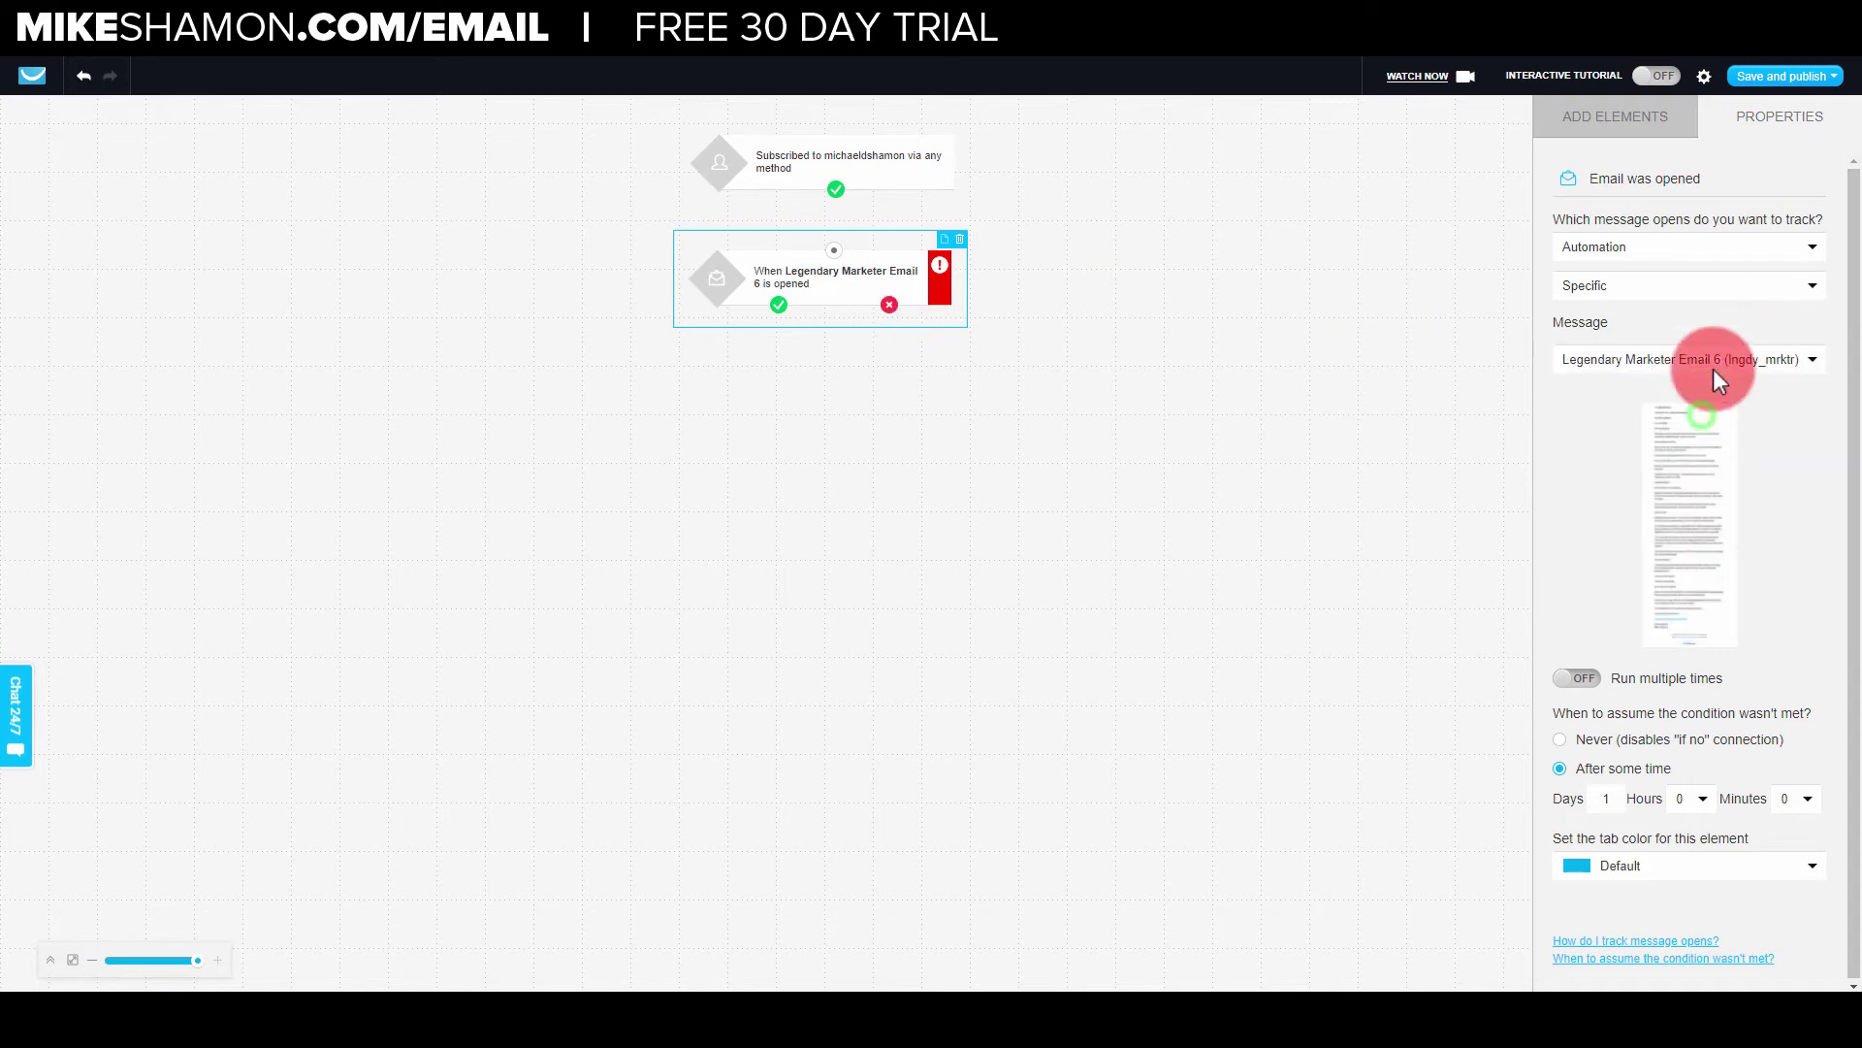
Try to save and exit the workflow.
click(1753, 85)
click(1754, 121)
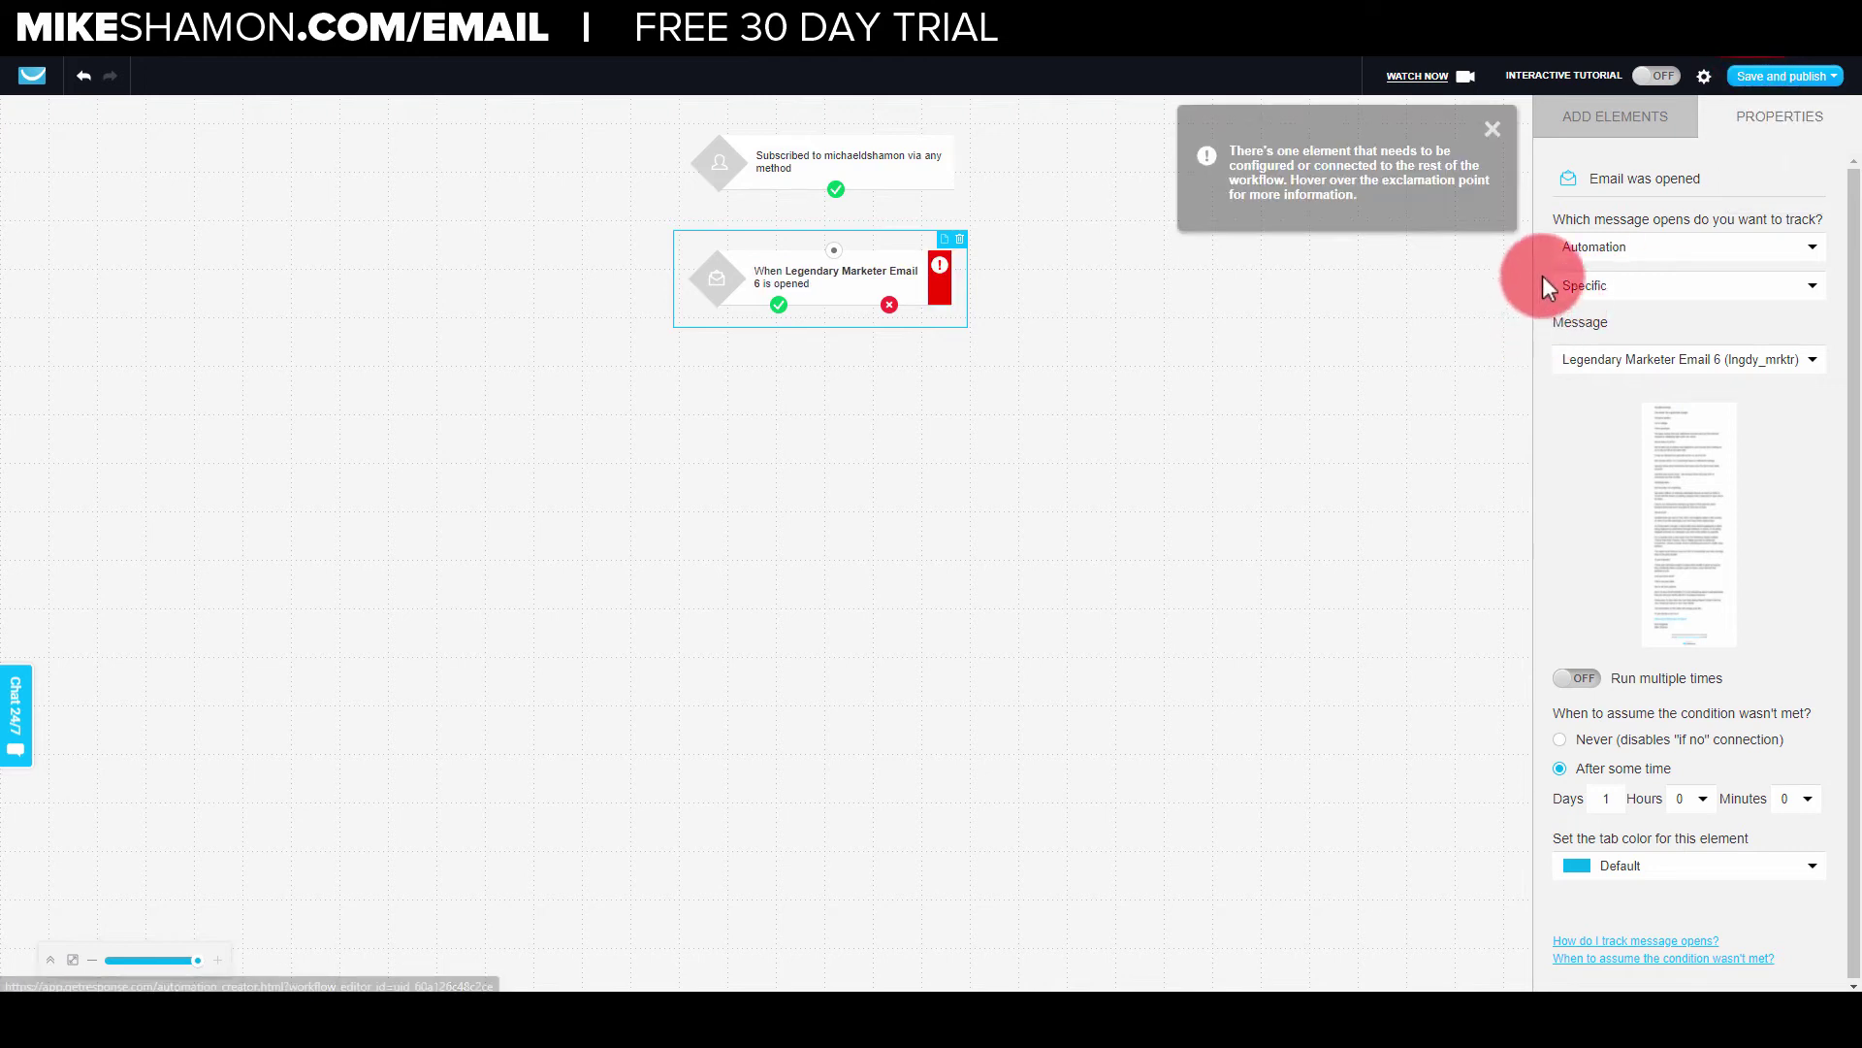
click(1495, 124)
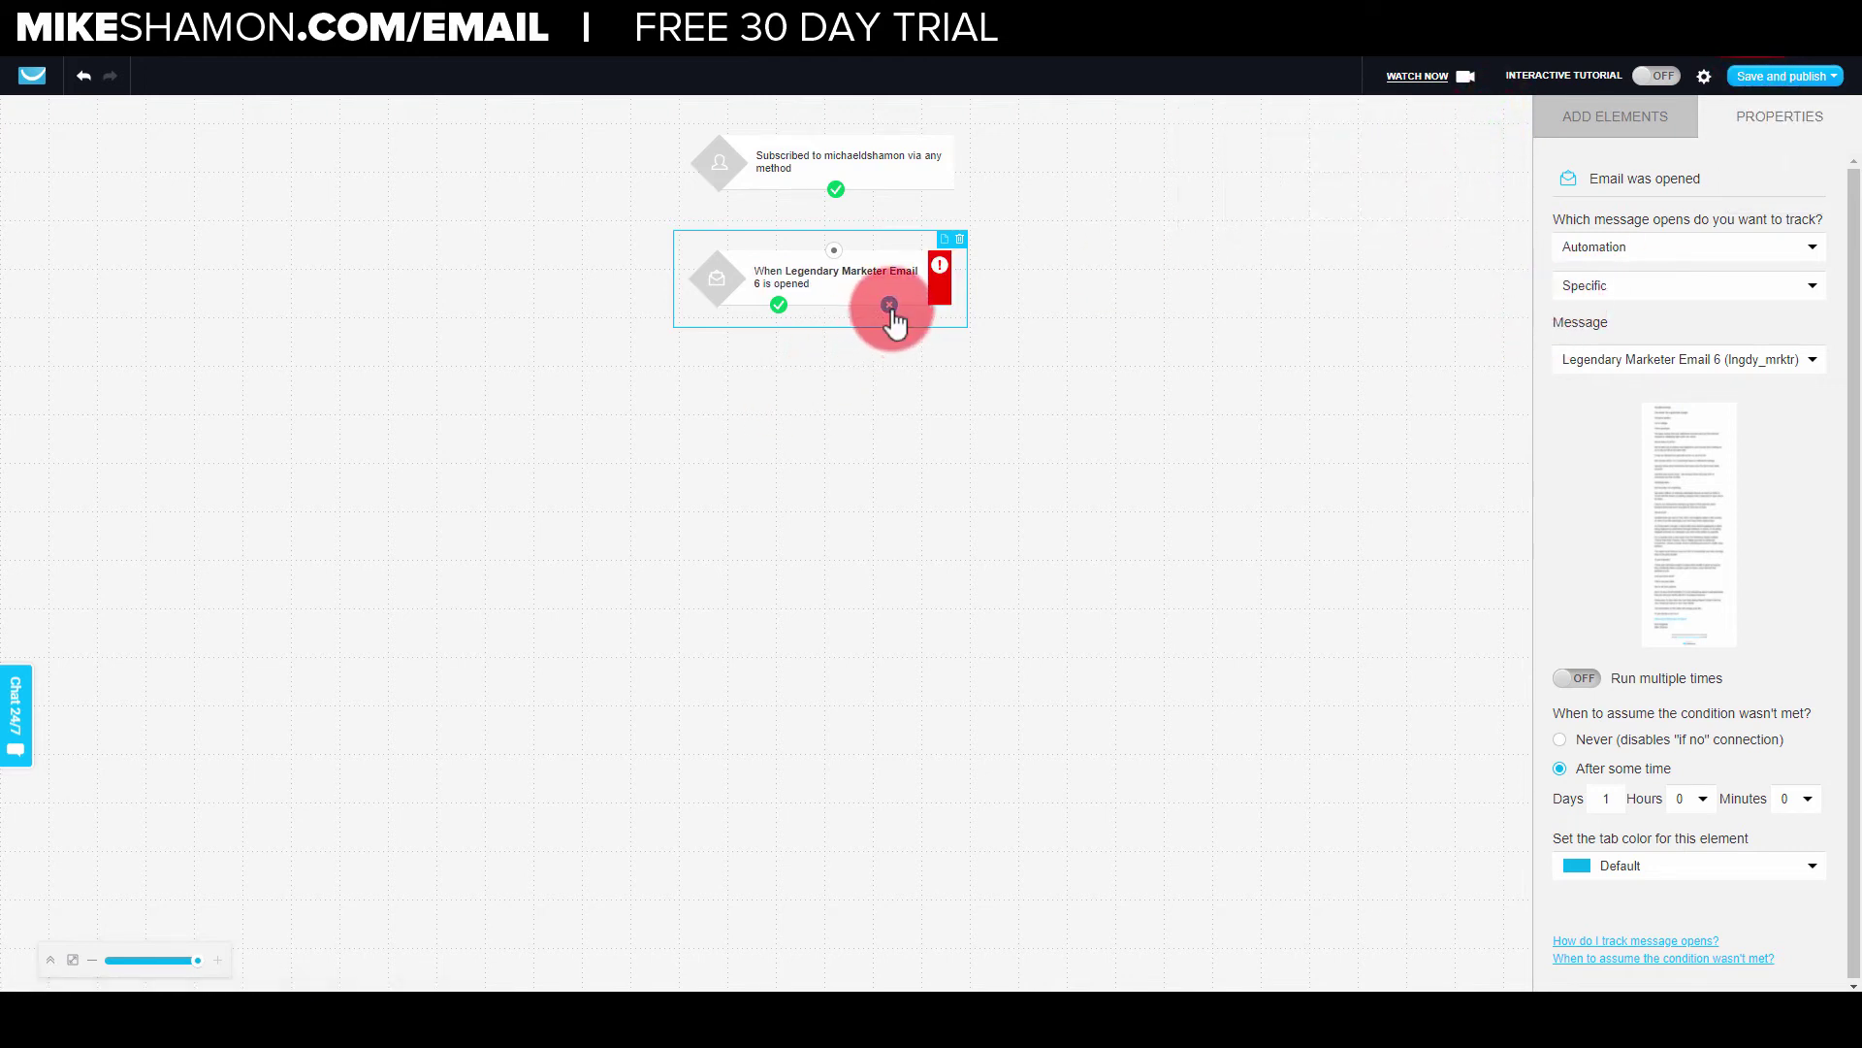
Delete the message opened condition from the workflow, and save and publish the workflow.
click(960, 238)
click(1795, 76)
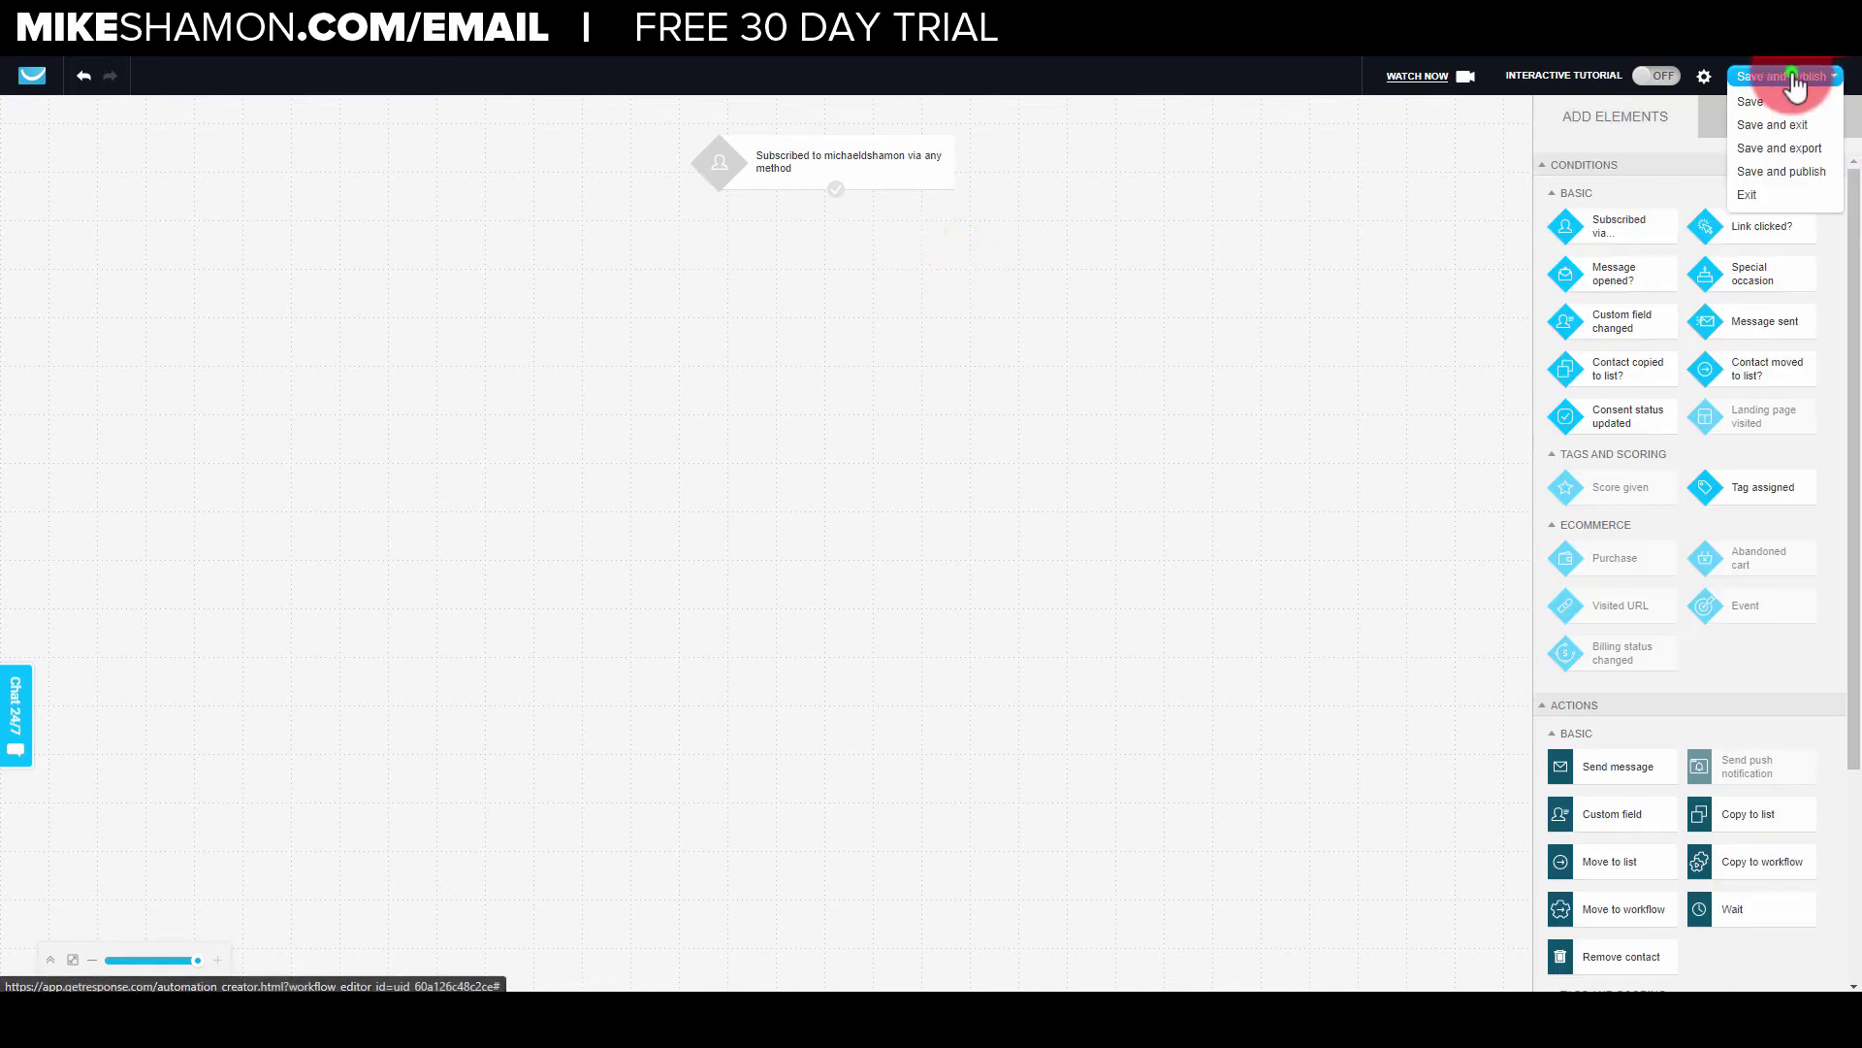
click(1780, 172)
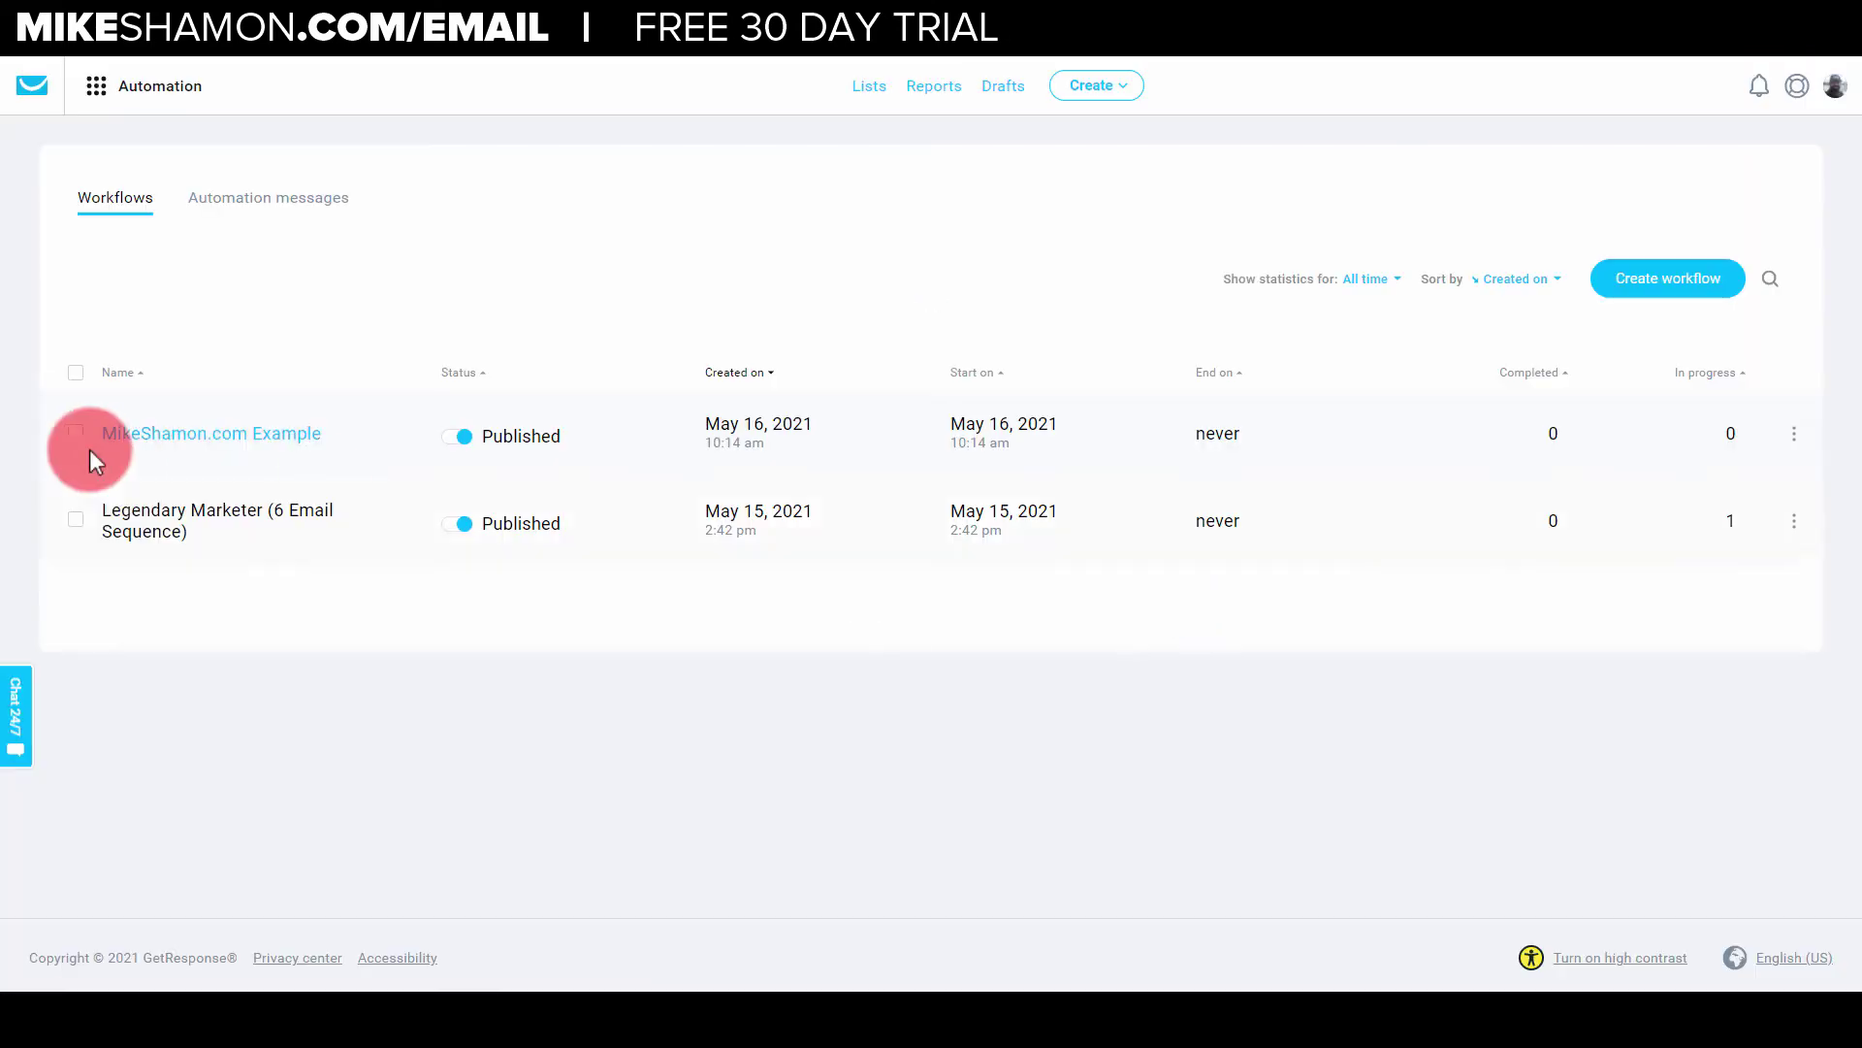
Reopen the example workflow for editing and add a send message action using Hey Thanks For Joining, connected below the subscription trigger.
click(151, 433)
click(718, 509)
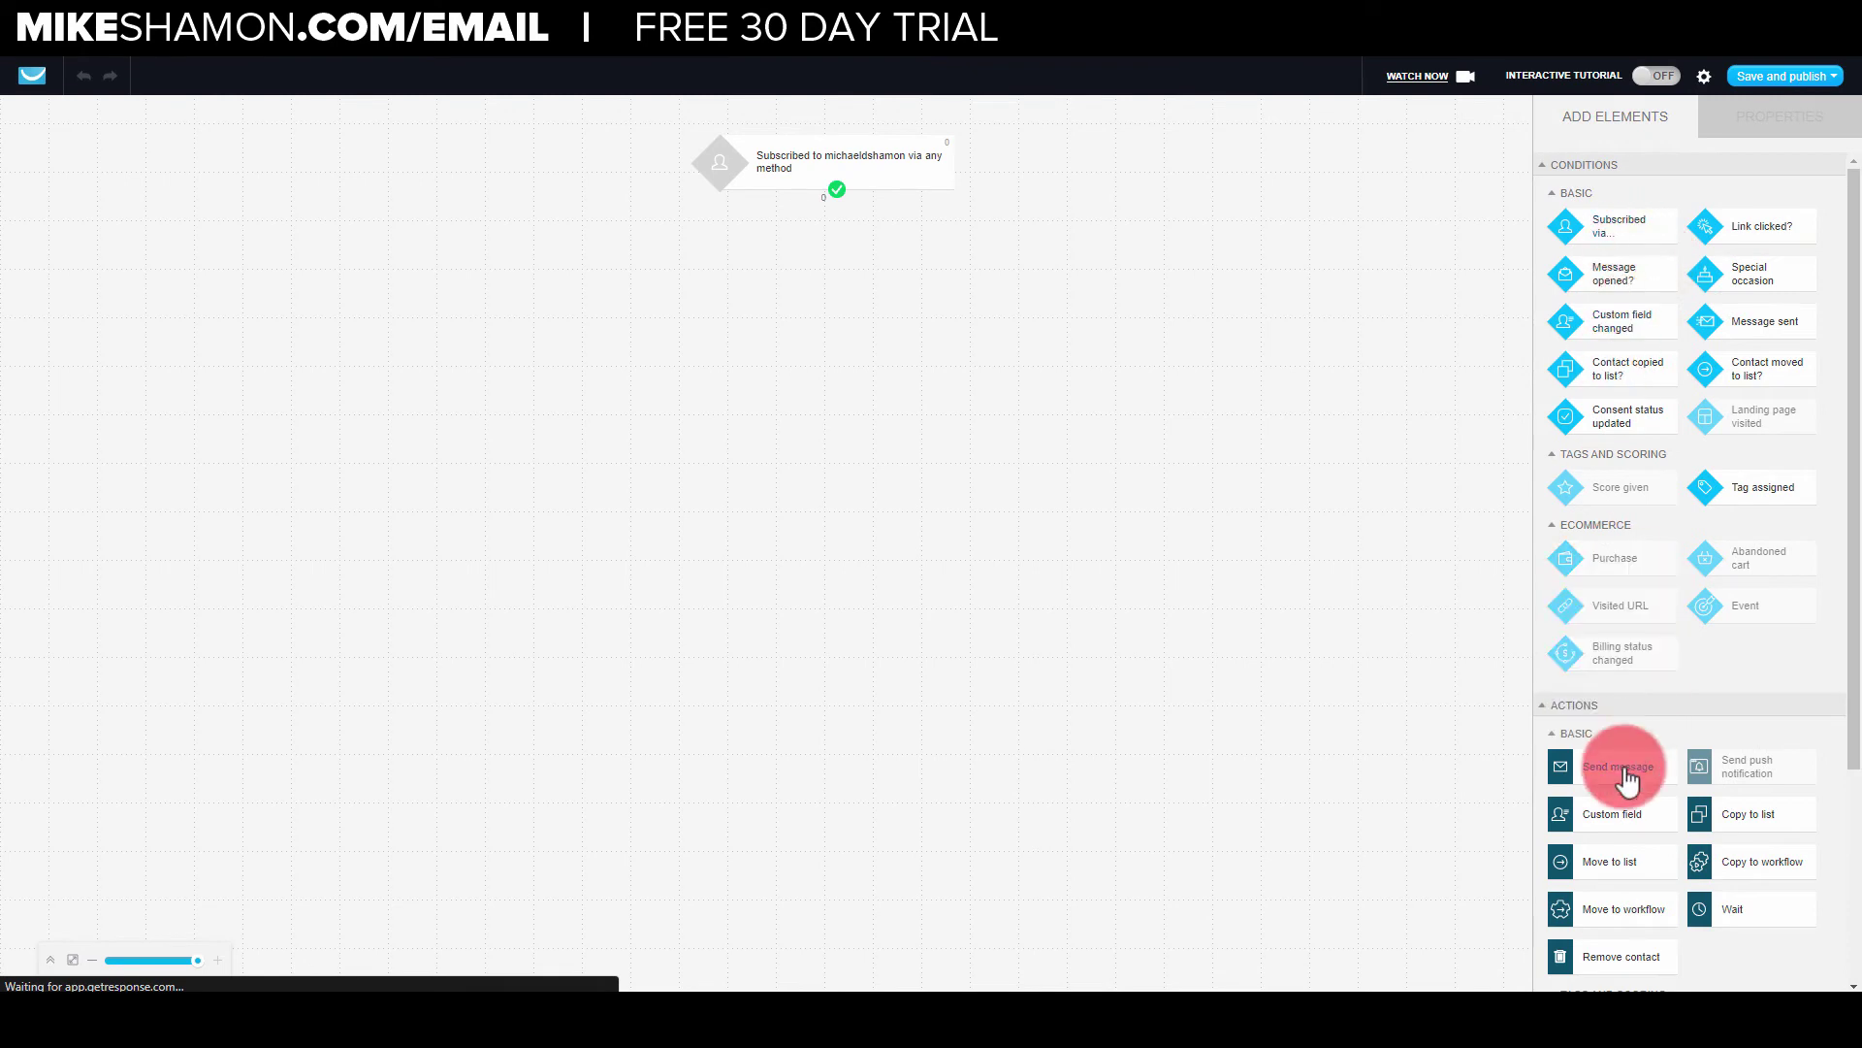
drag(1628, 776, 830, 228)
click(871, 152)
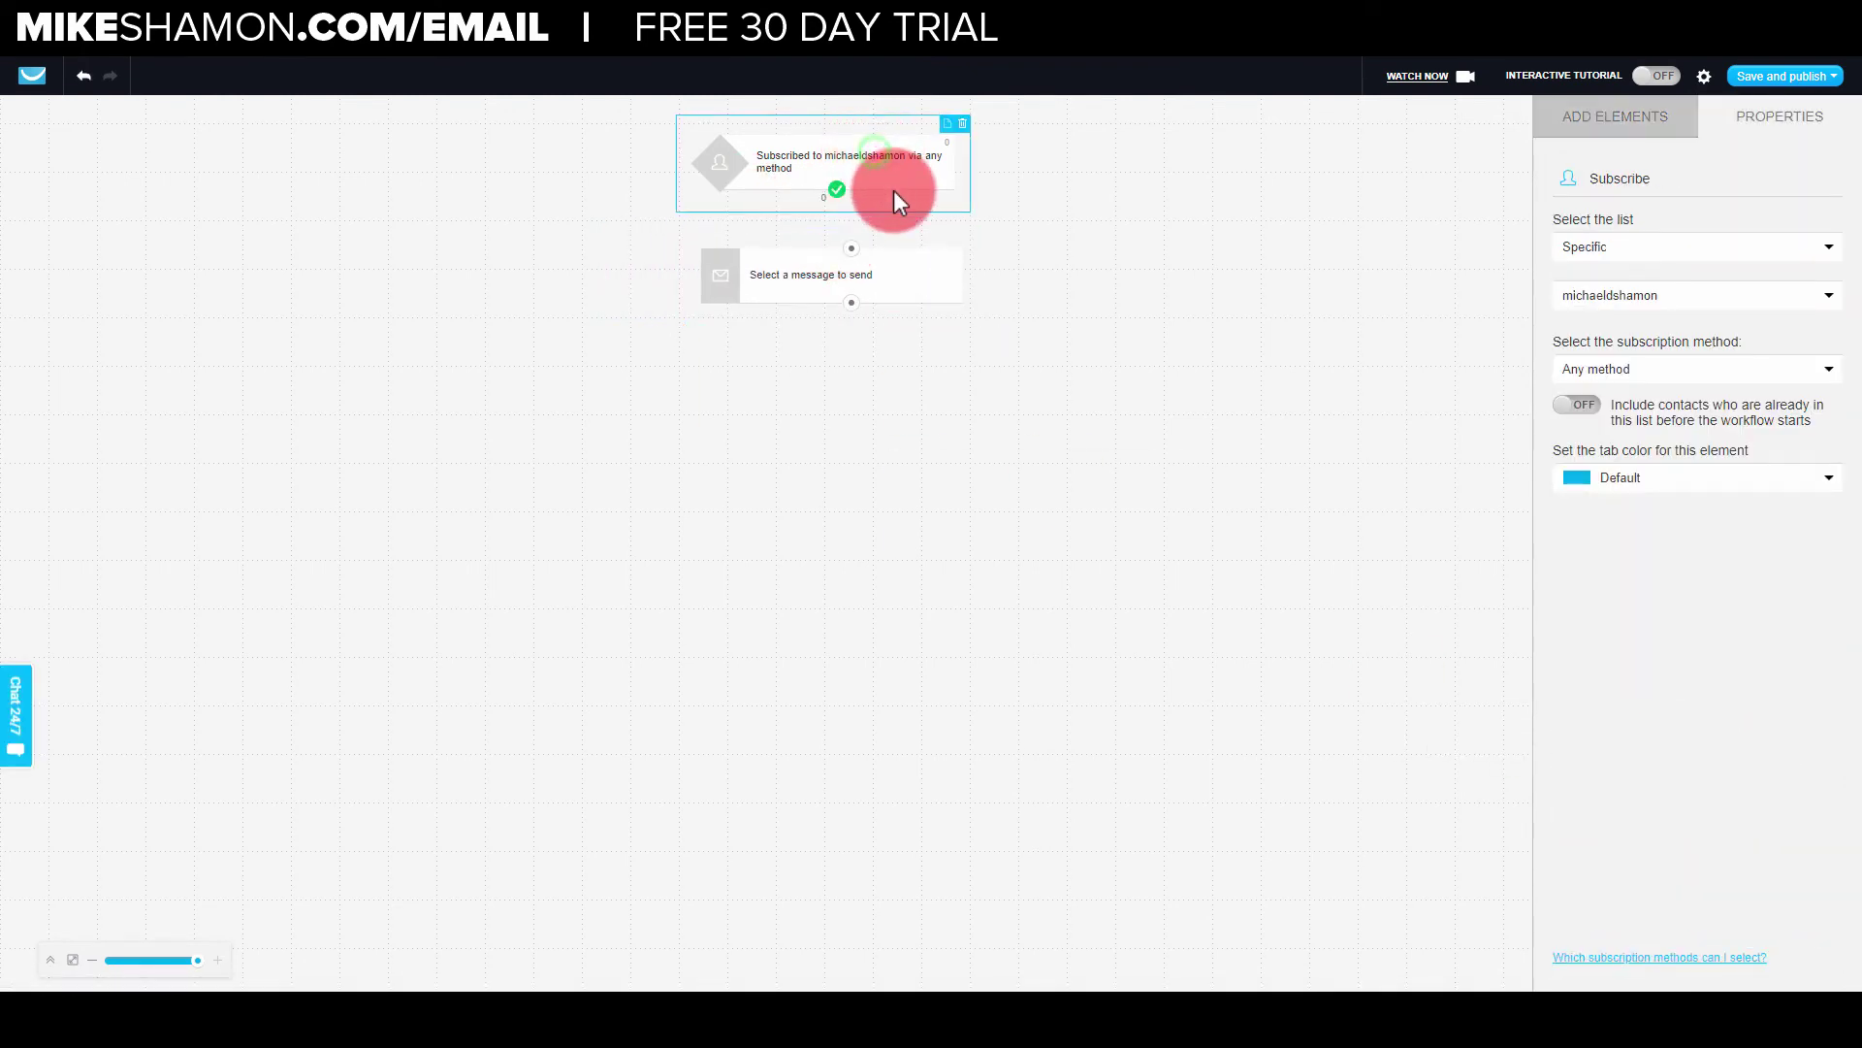
click(918, 283)
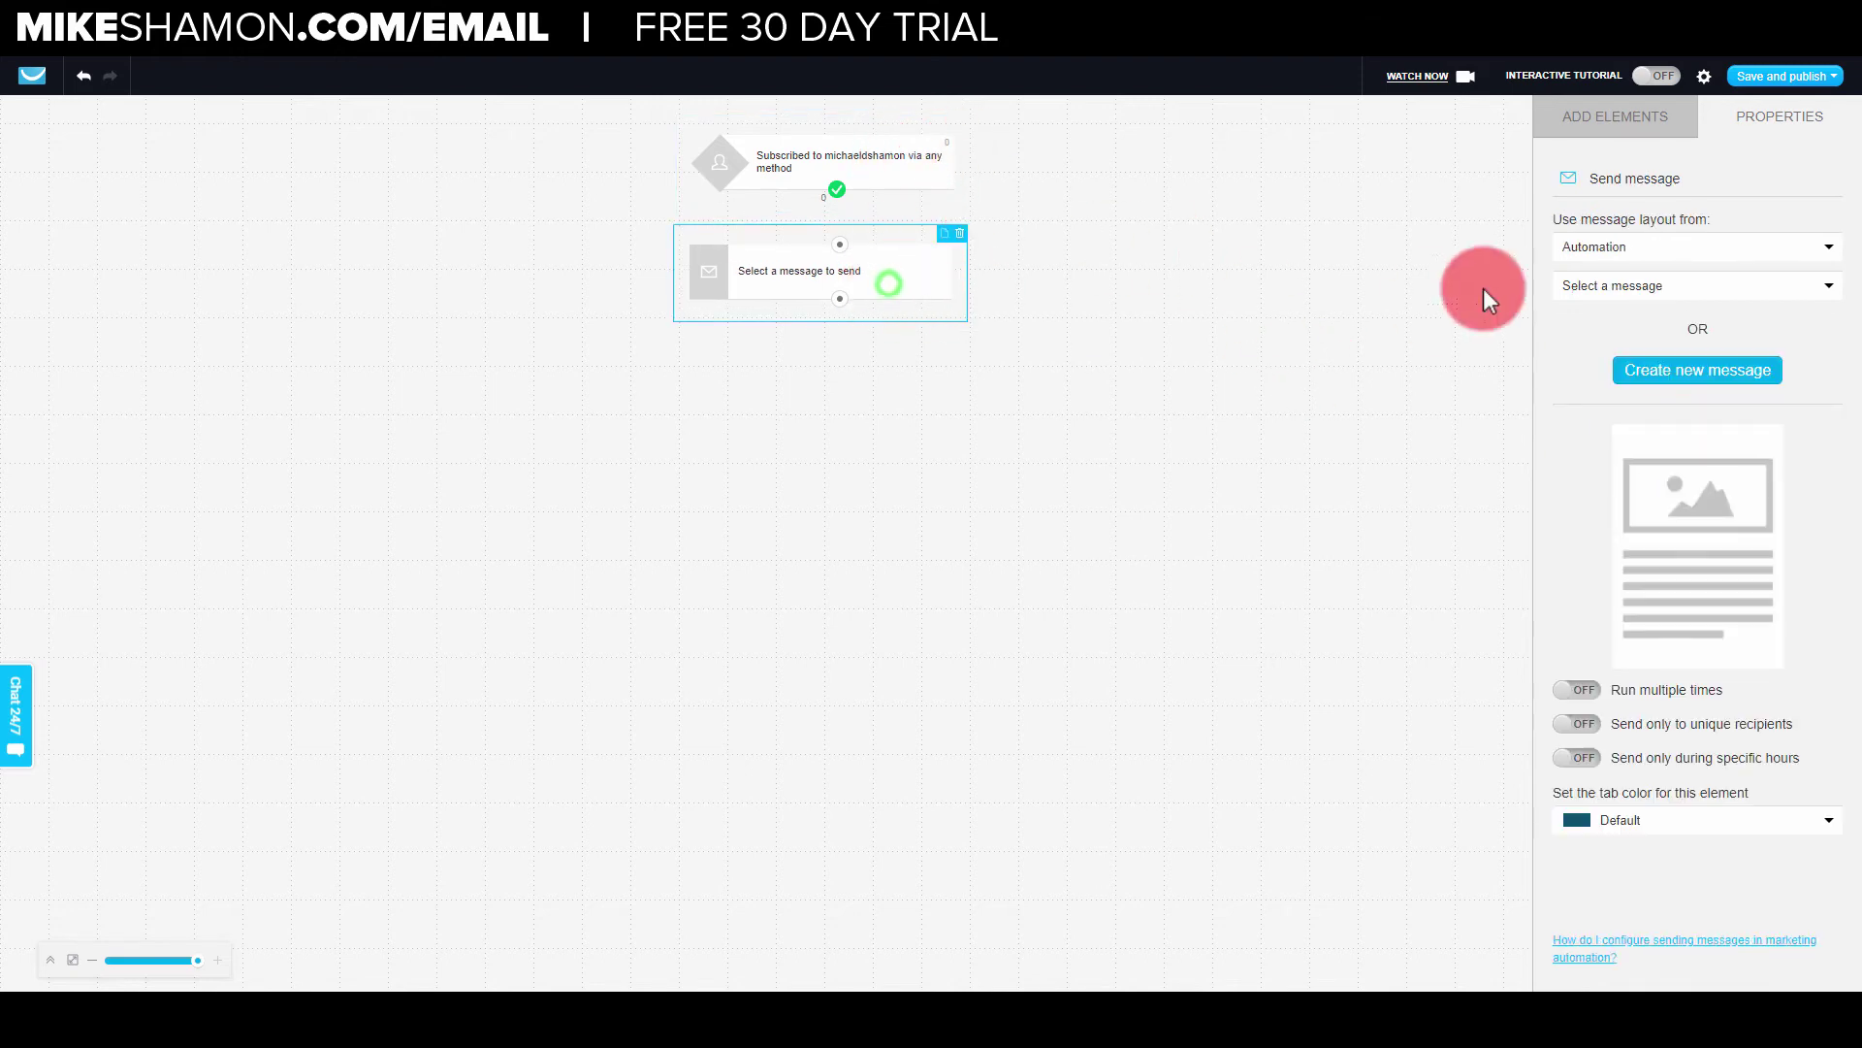
click(1670, 287)
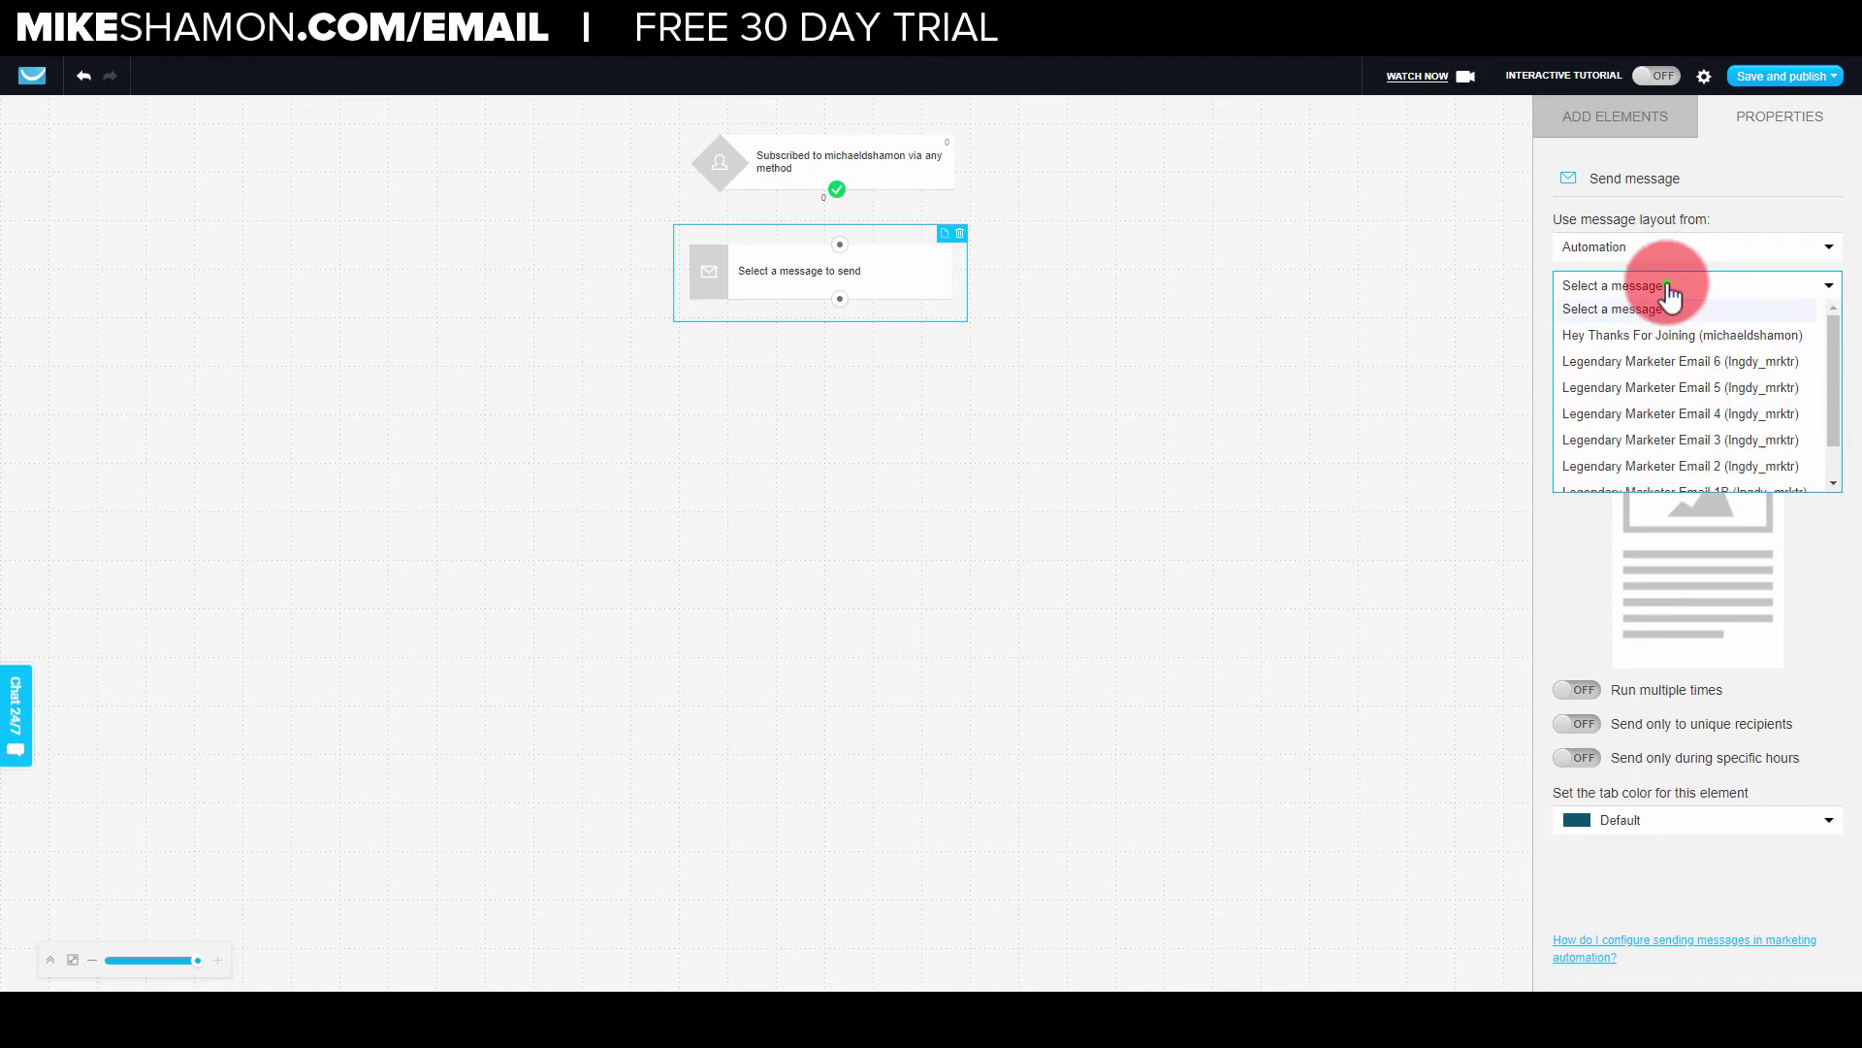
click(1668, 336)
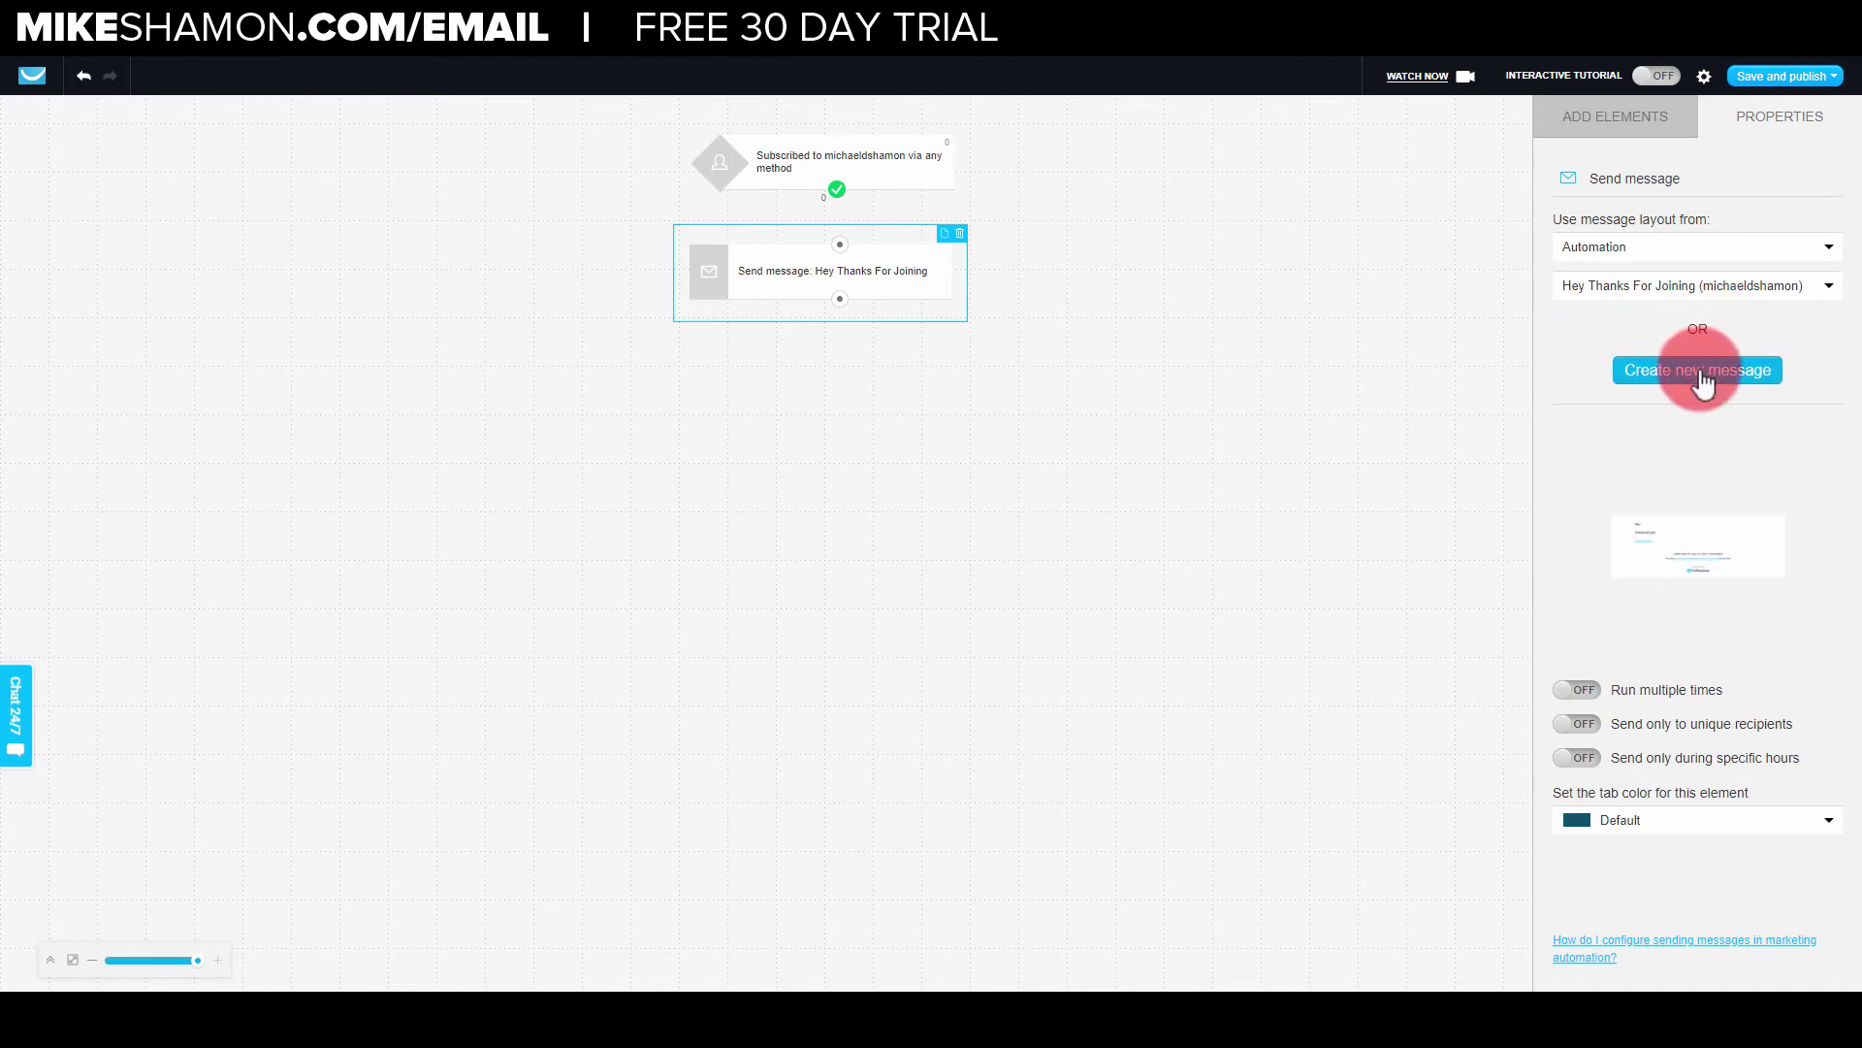
click(1620, 134)
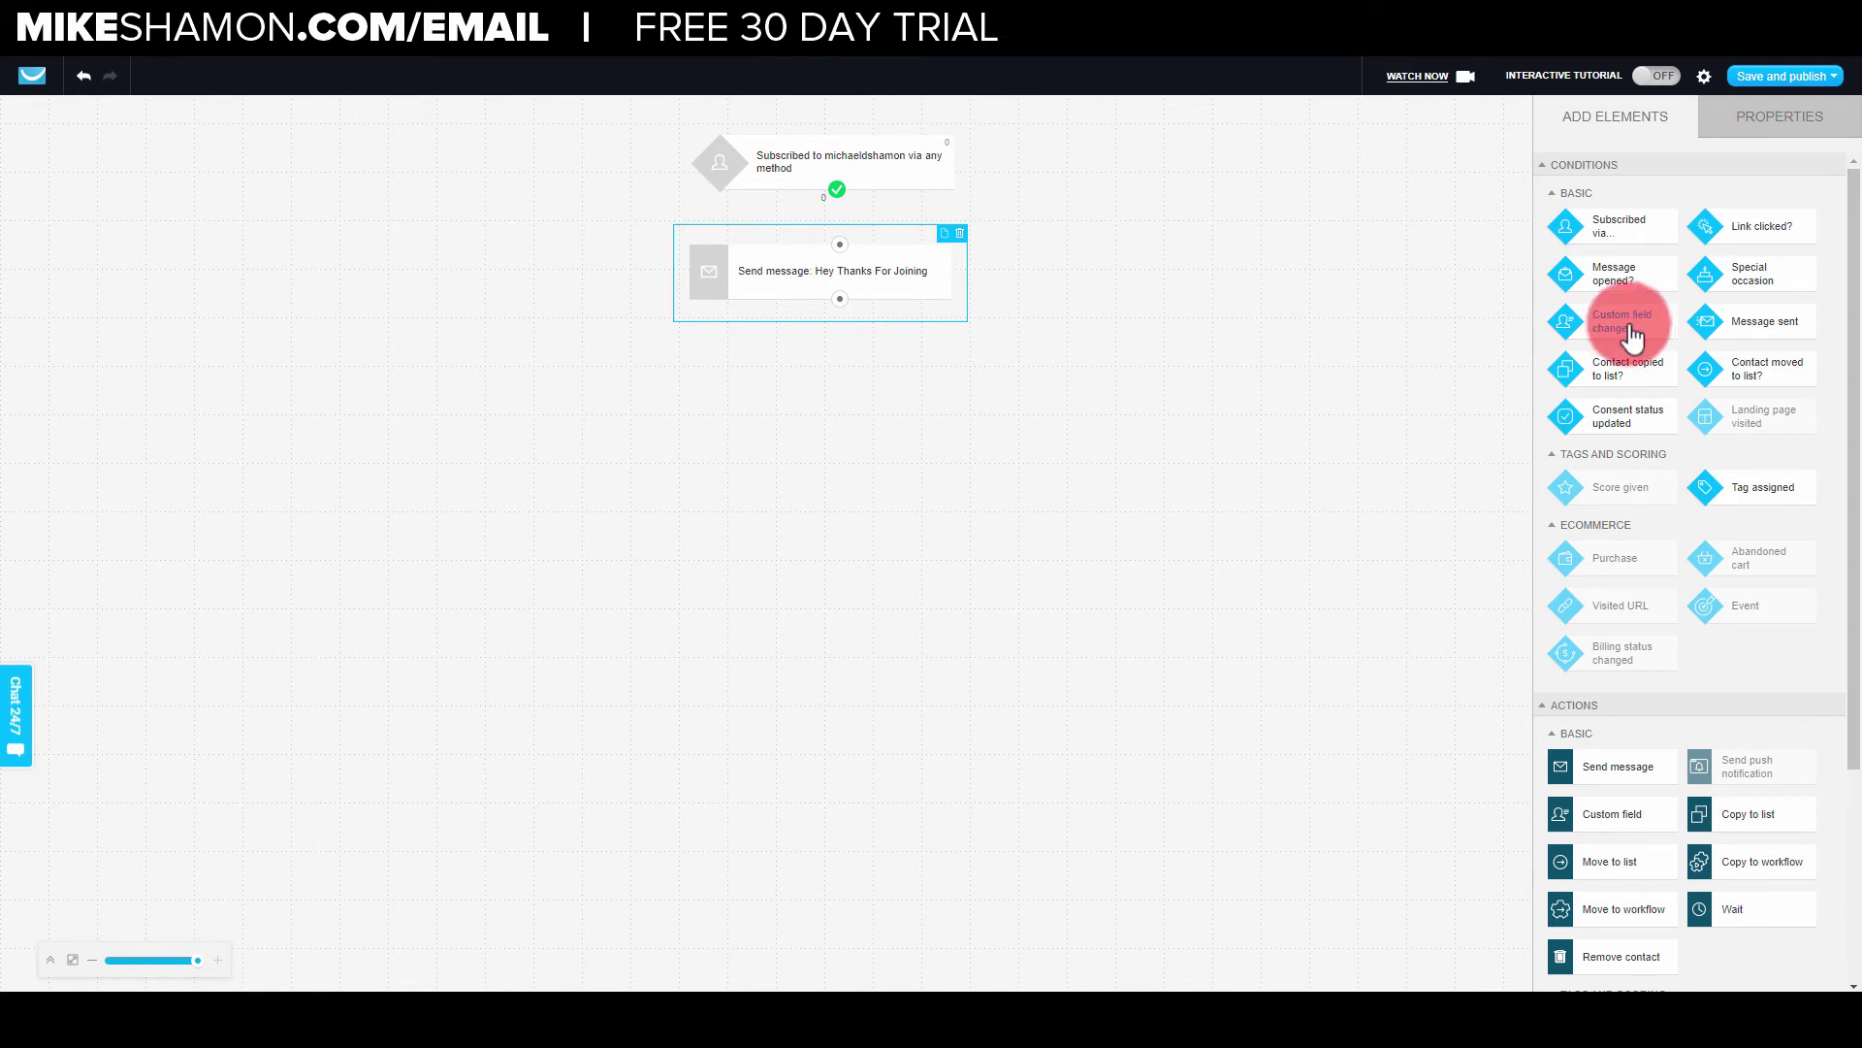
drag(840, 194, 840, 248)
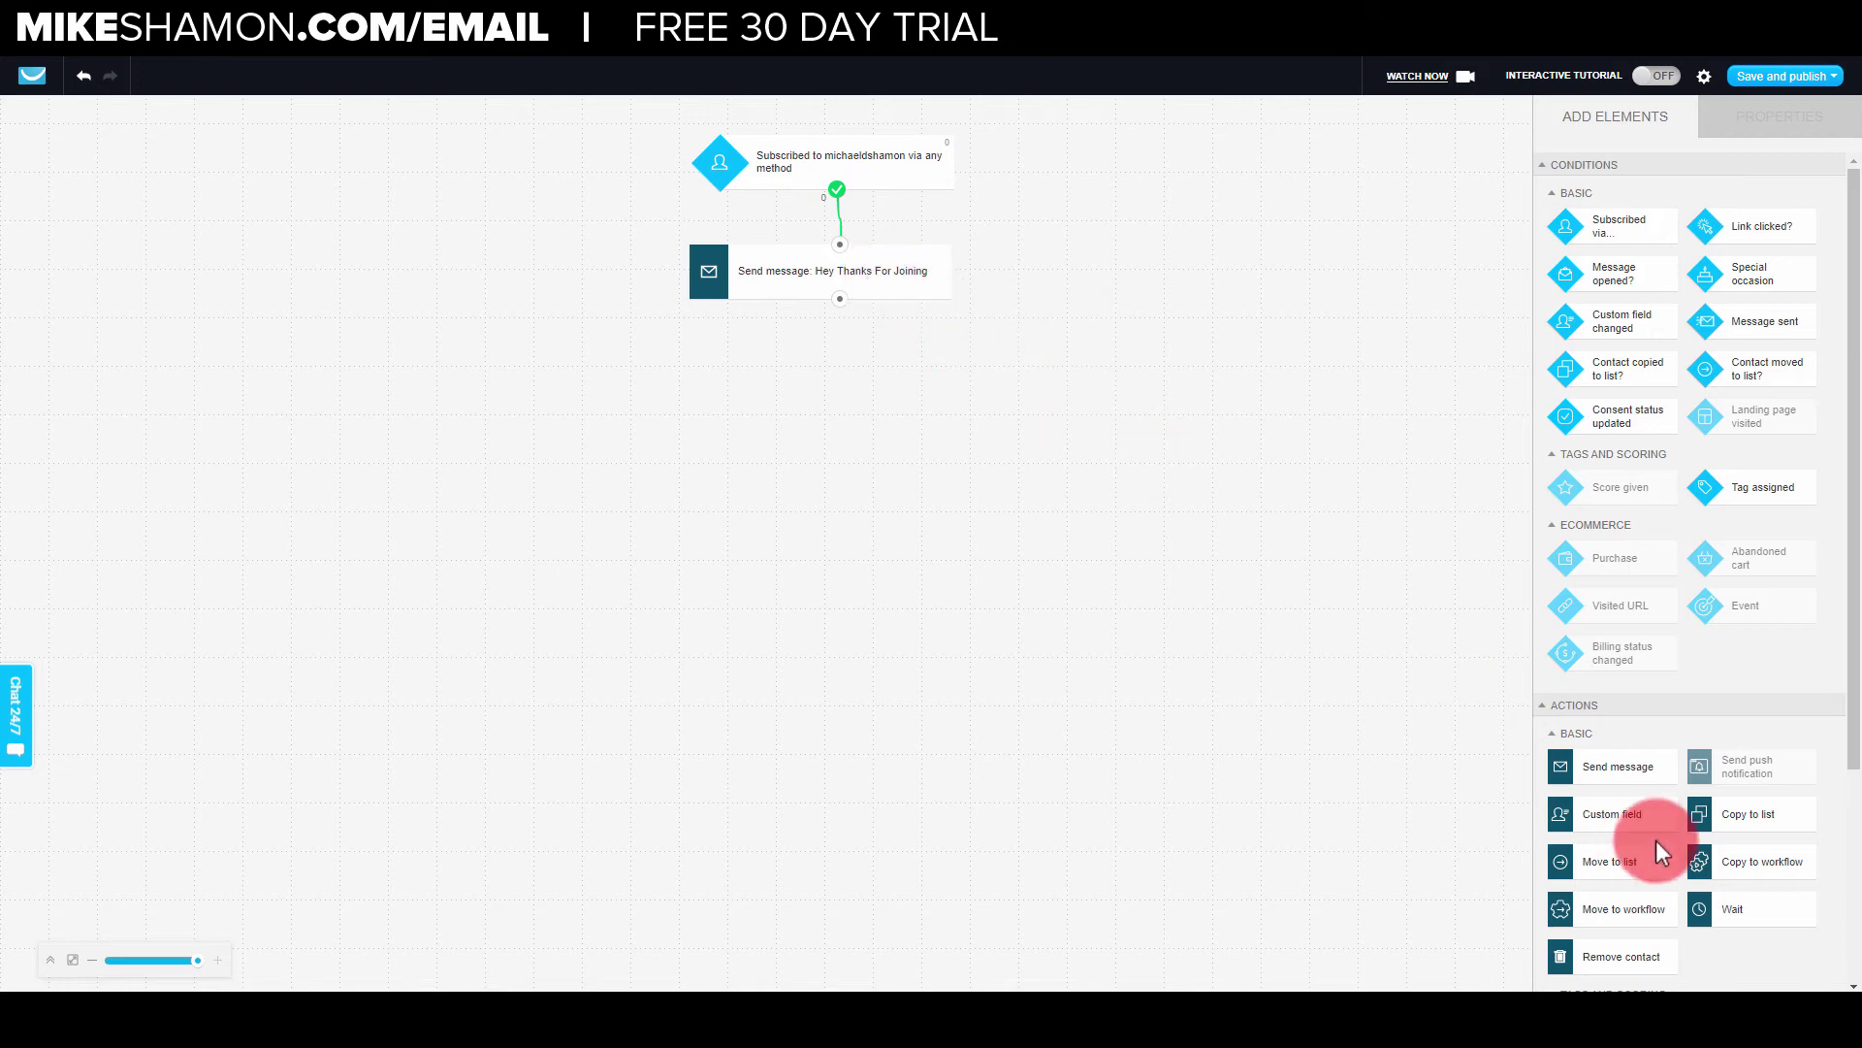
Add a 1-day wait below the Hey Thanks For Joining message and connect the message to it.
drag(1649, 875, 695, 345)
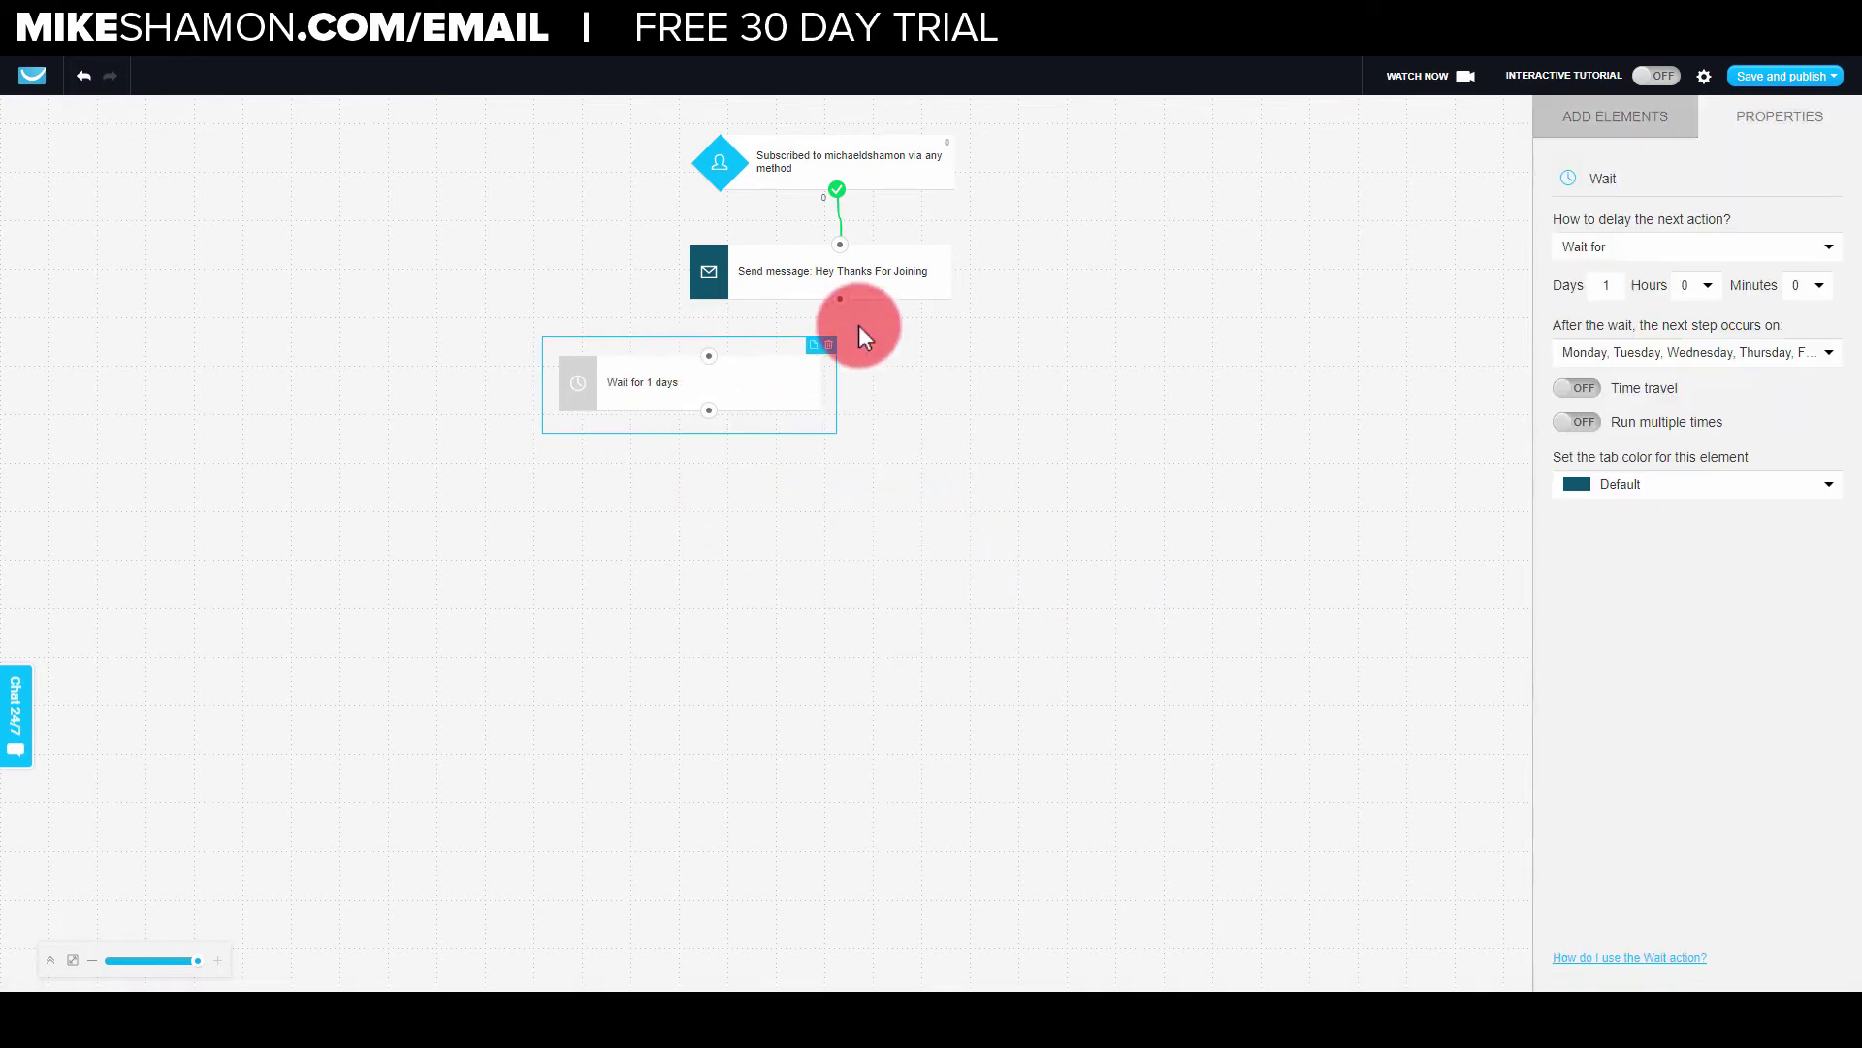
click(711, 372)
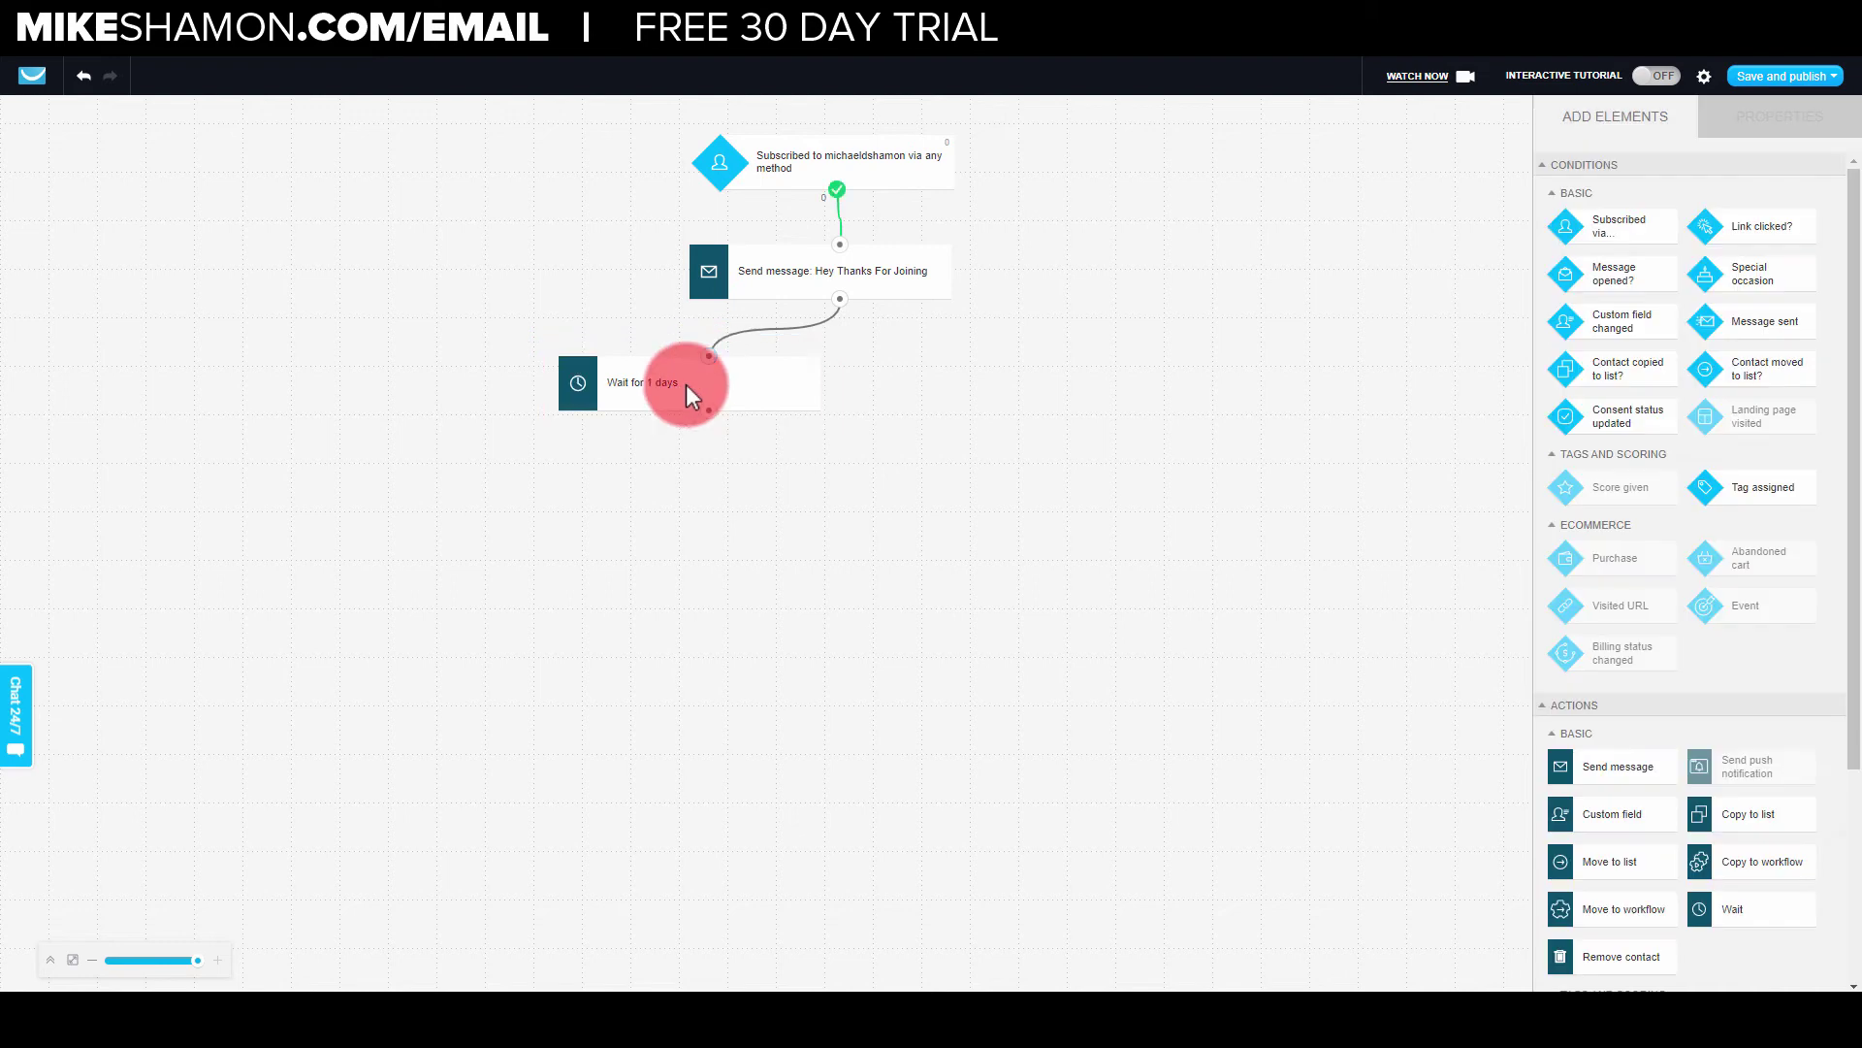
click(1605, 291)
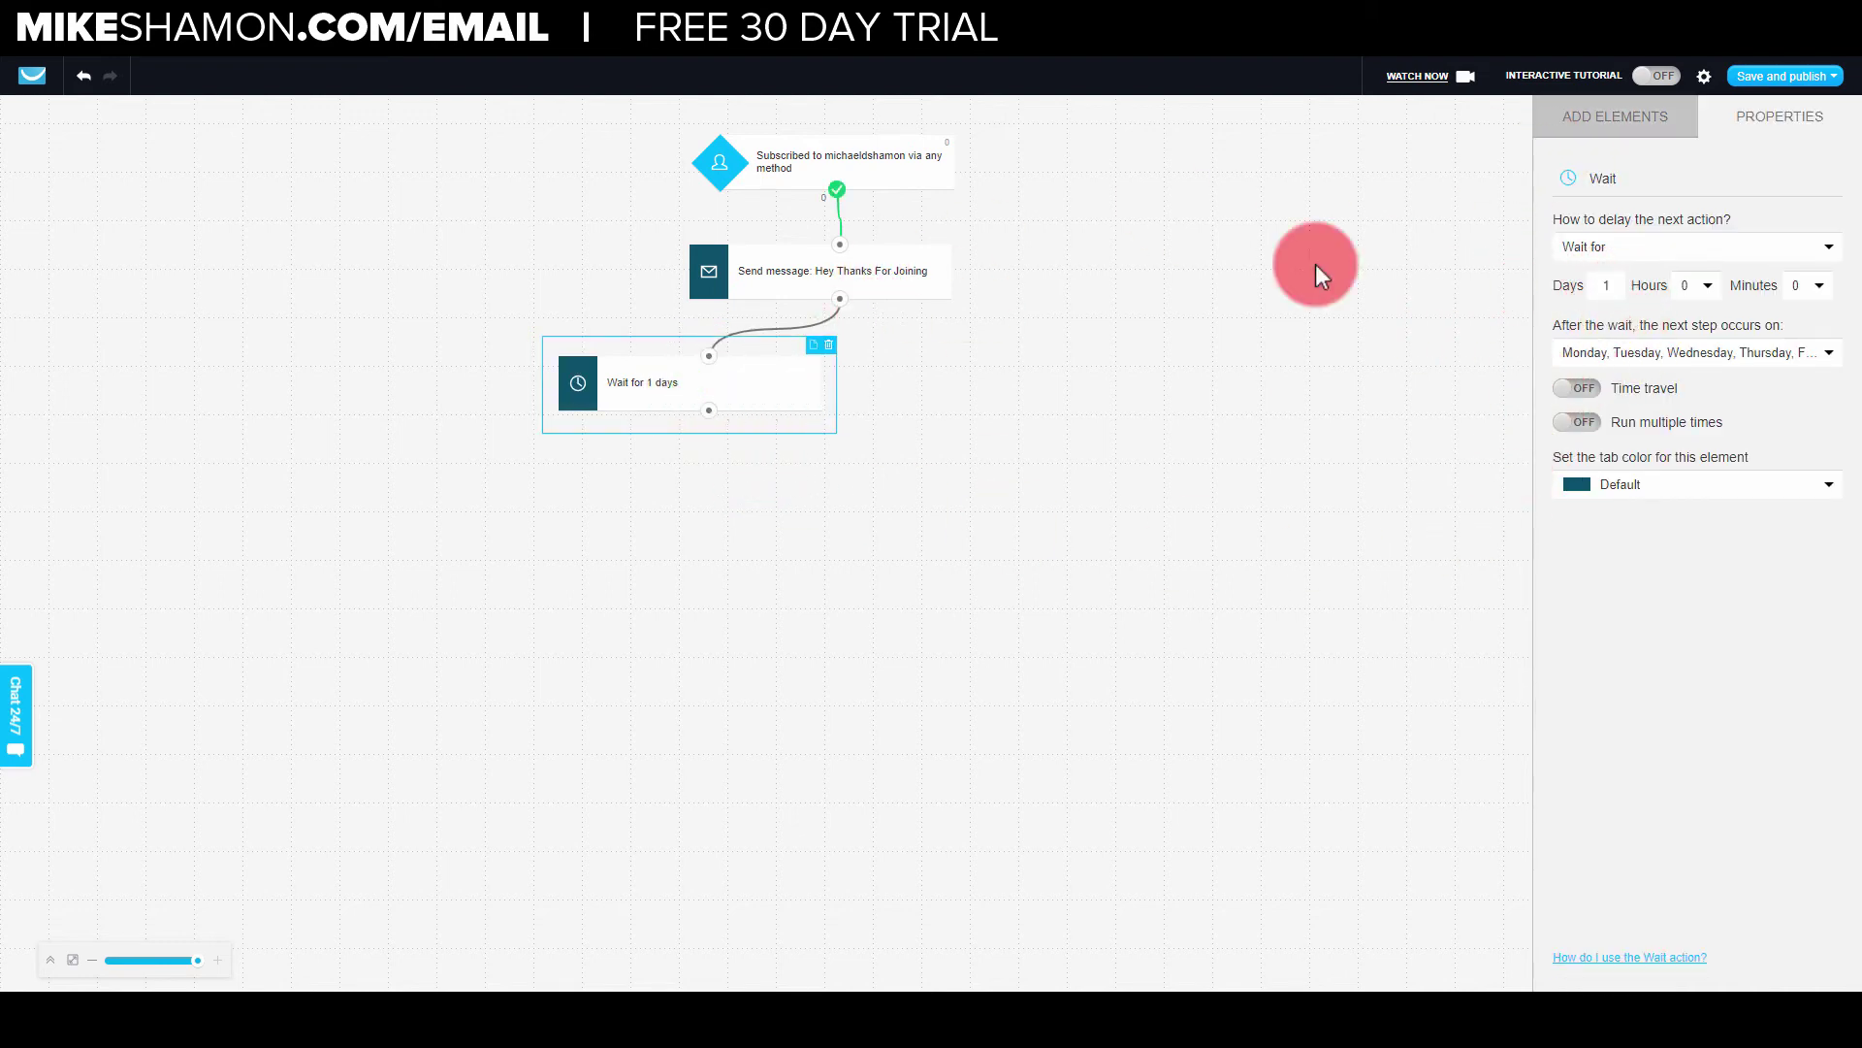
Add a send message action connected below the 1-day wait and make it send Legendary Marketer Email 2.
click(1630, 115)
drag(1638, 787, 709, 465)
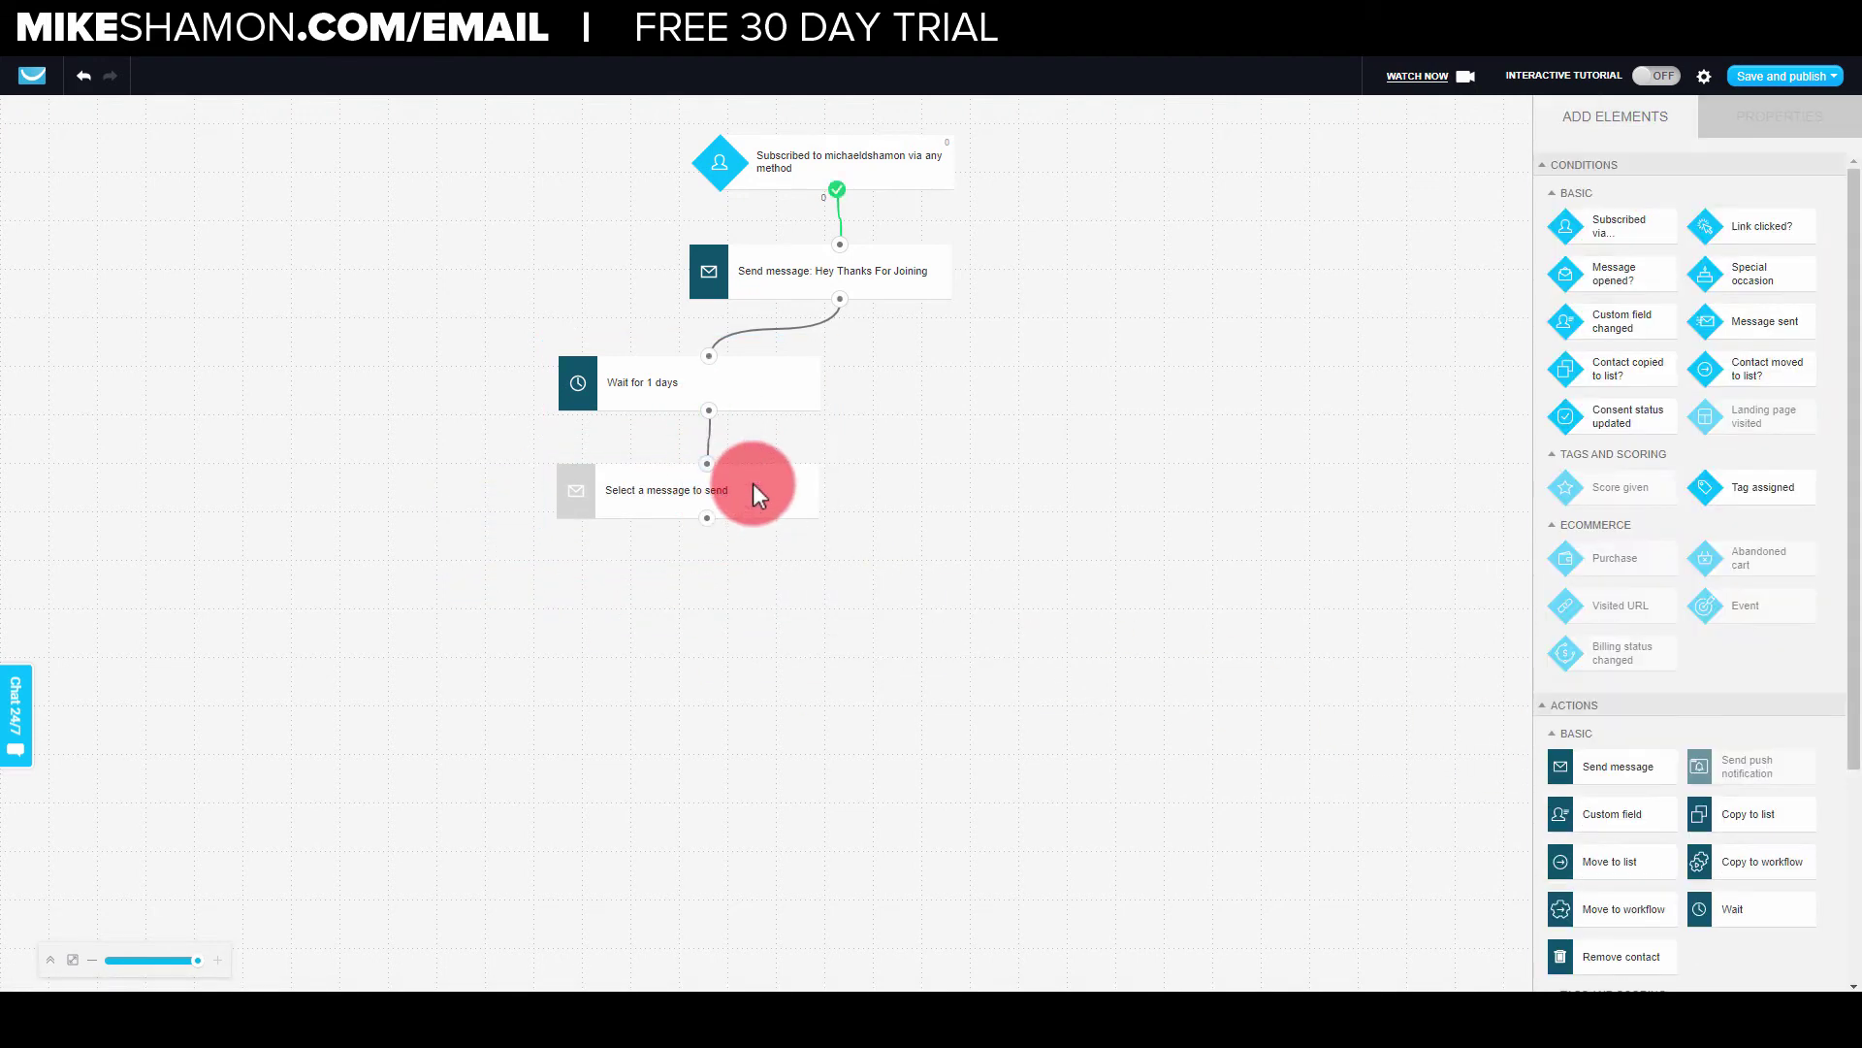
click(753, 483)
click(1693, 286)
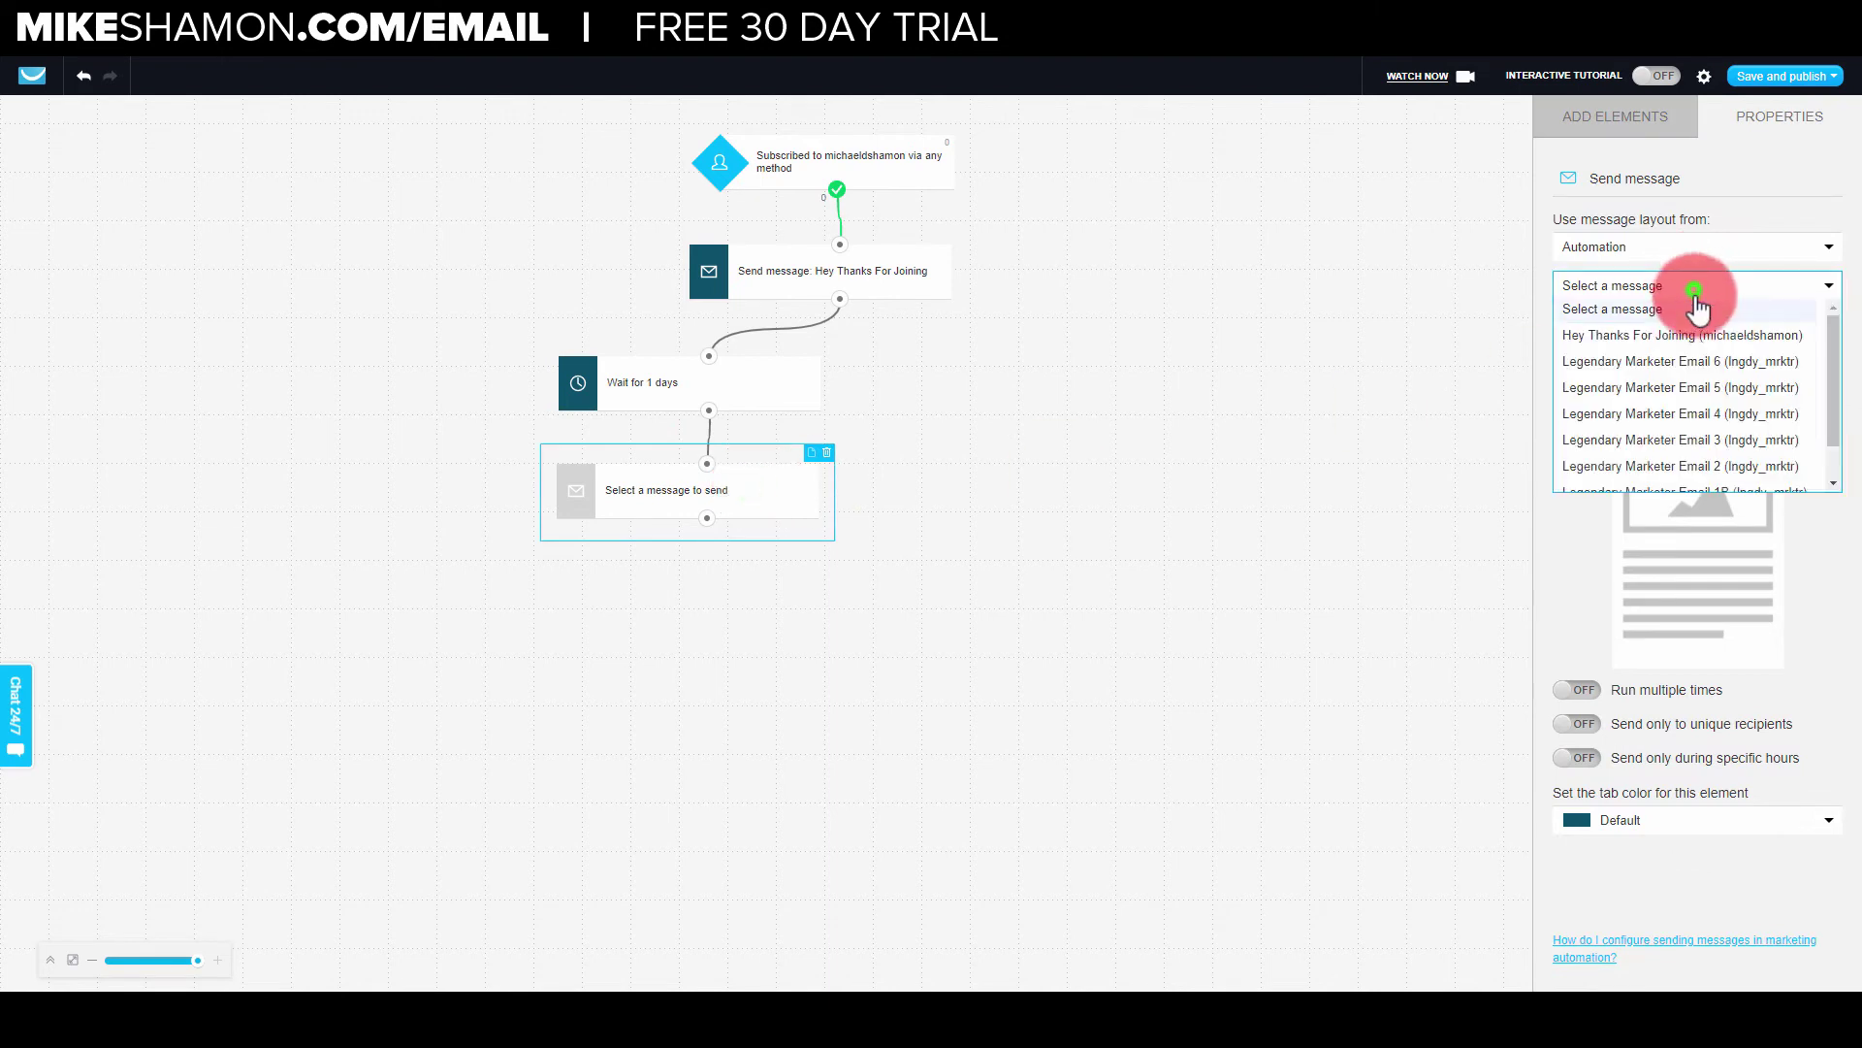
click(1683, 364)
click(1712, 288)
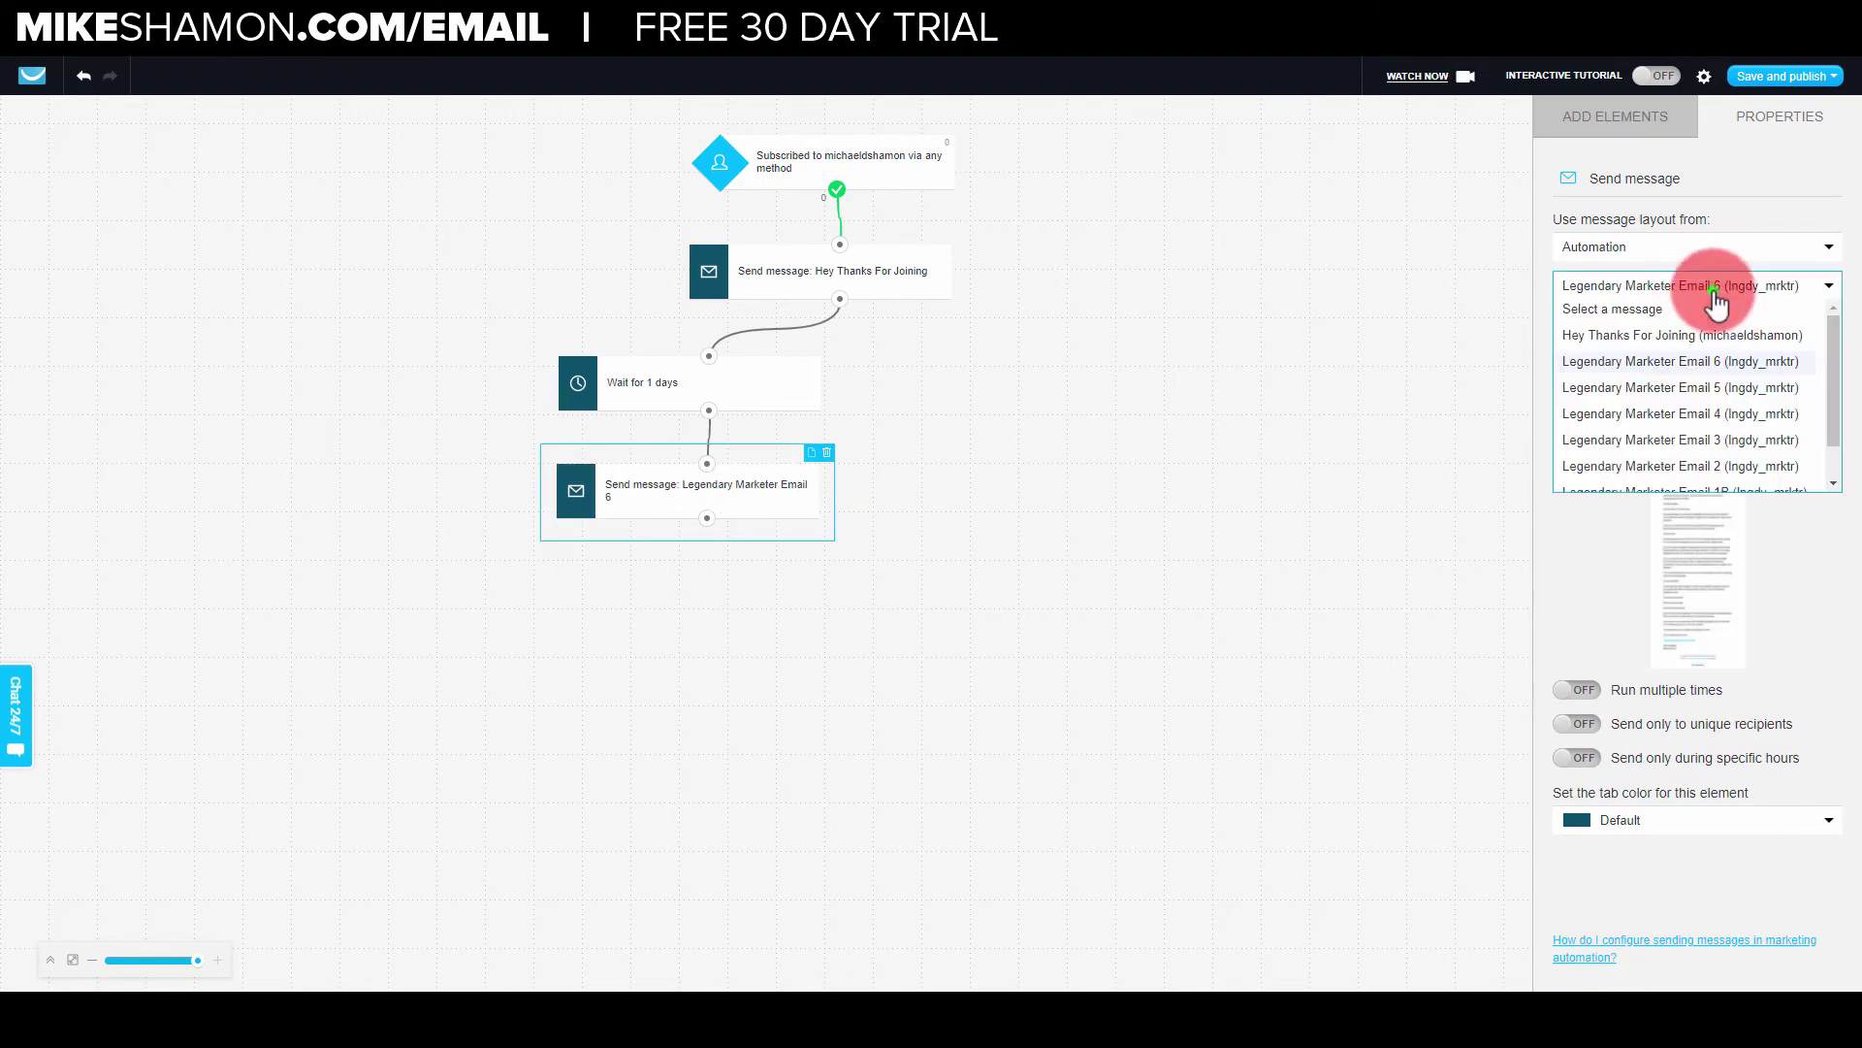
click(1736, 467)
click(958, 382)
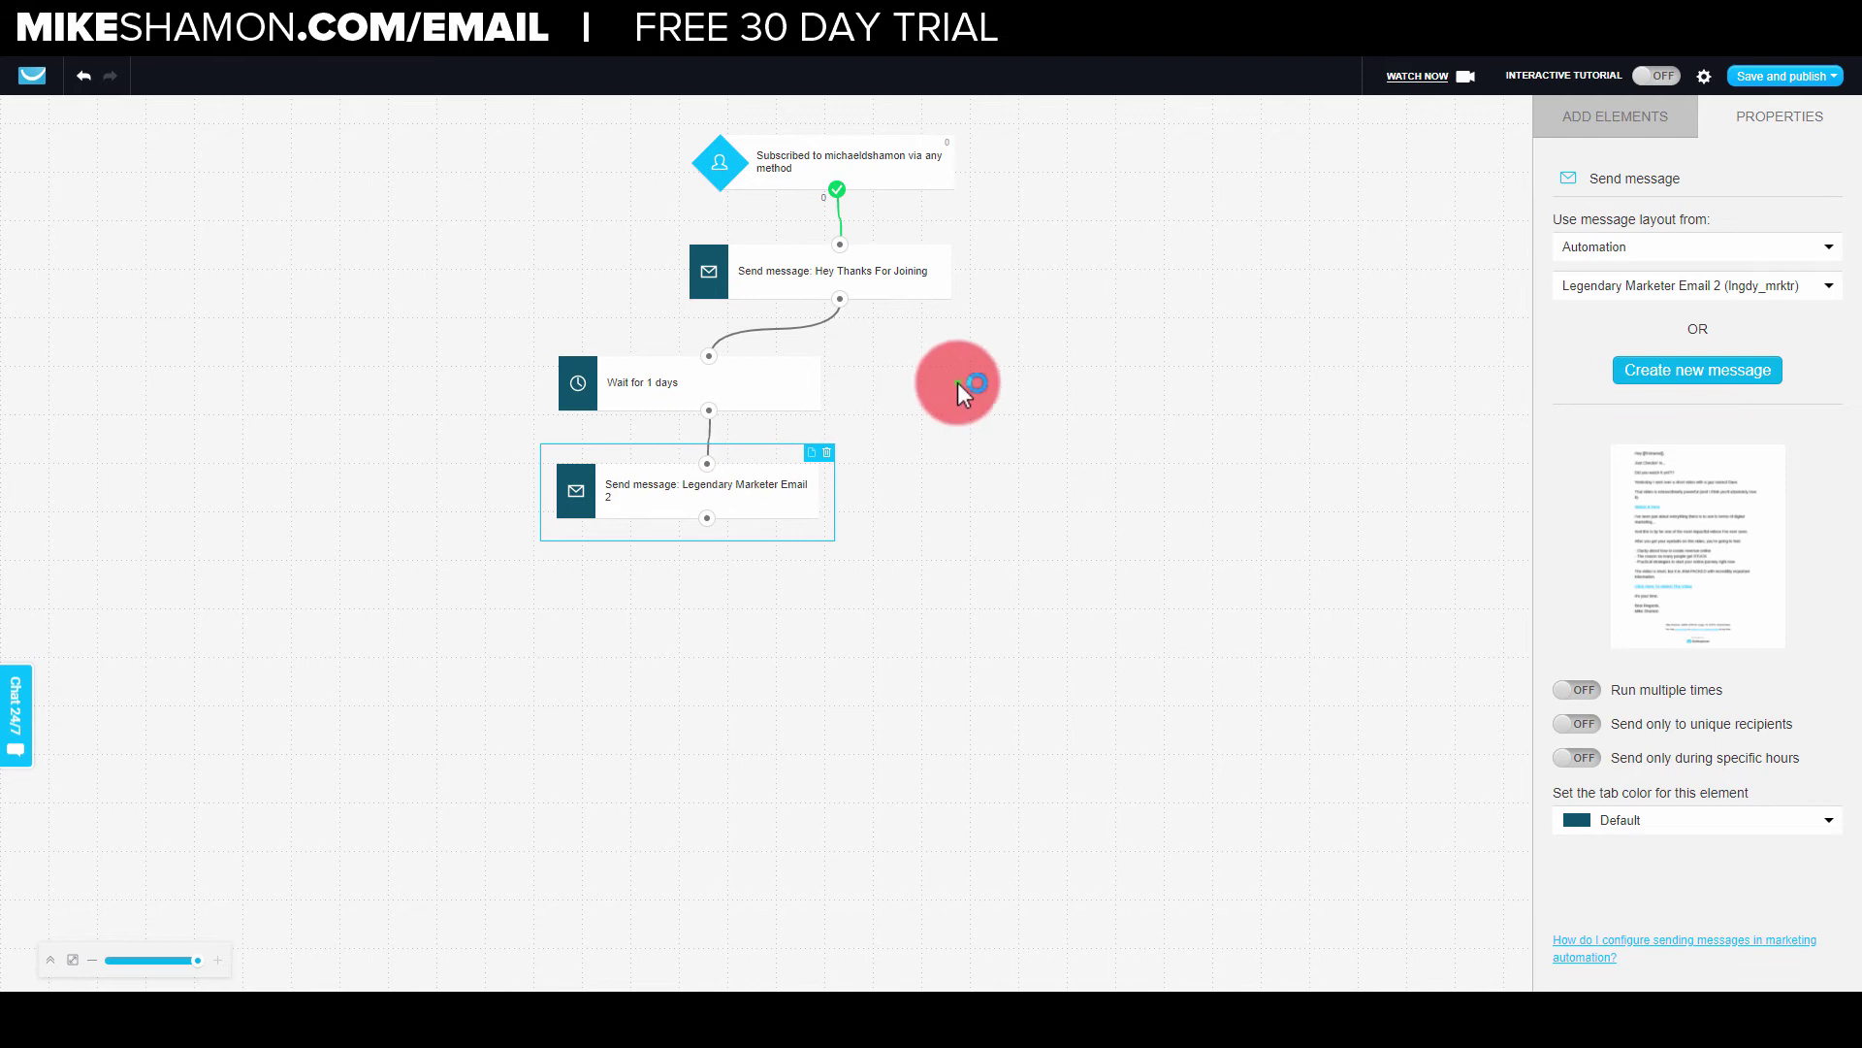
Add a message opened condition beside the 1-day wait and shift the Legendary Marketer Email 2 message lower.
click(892, 284)
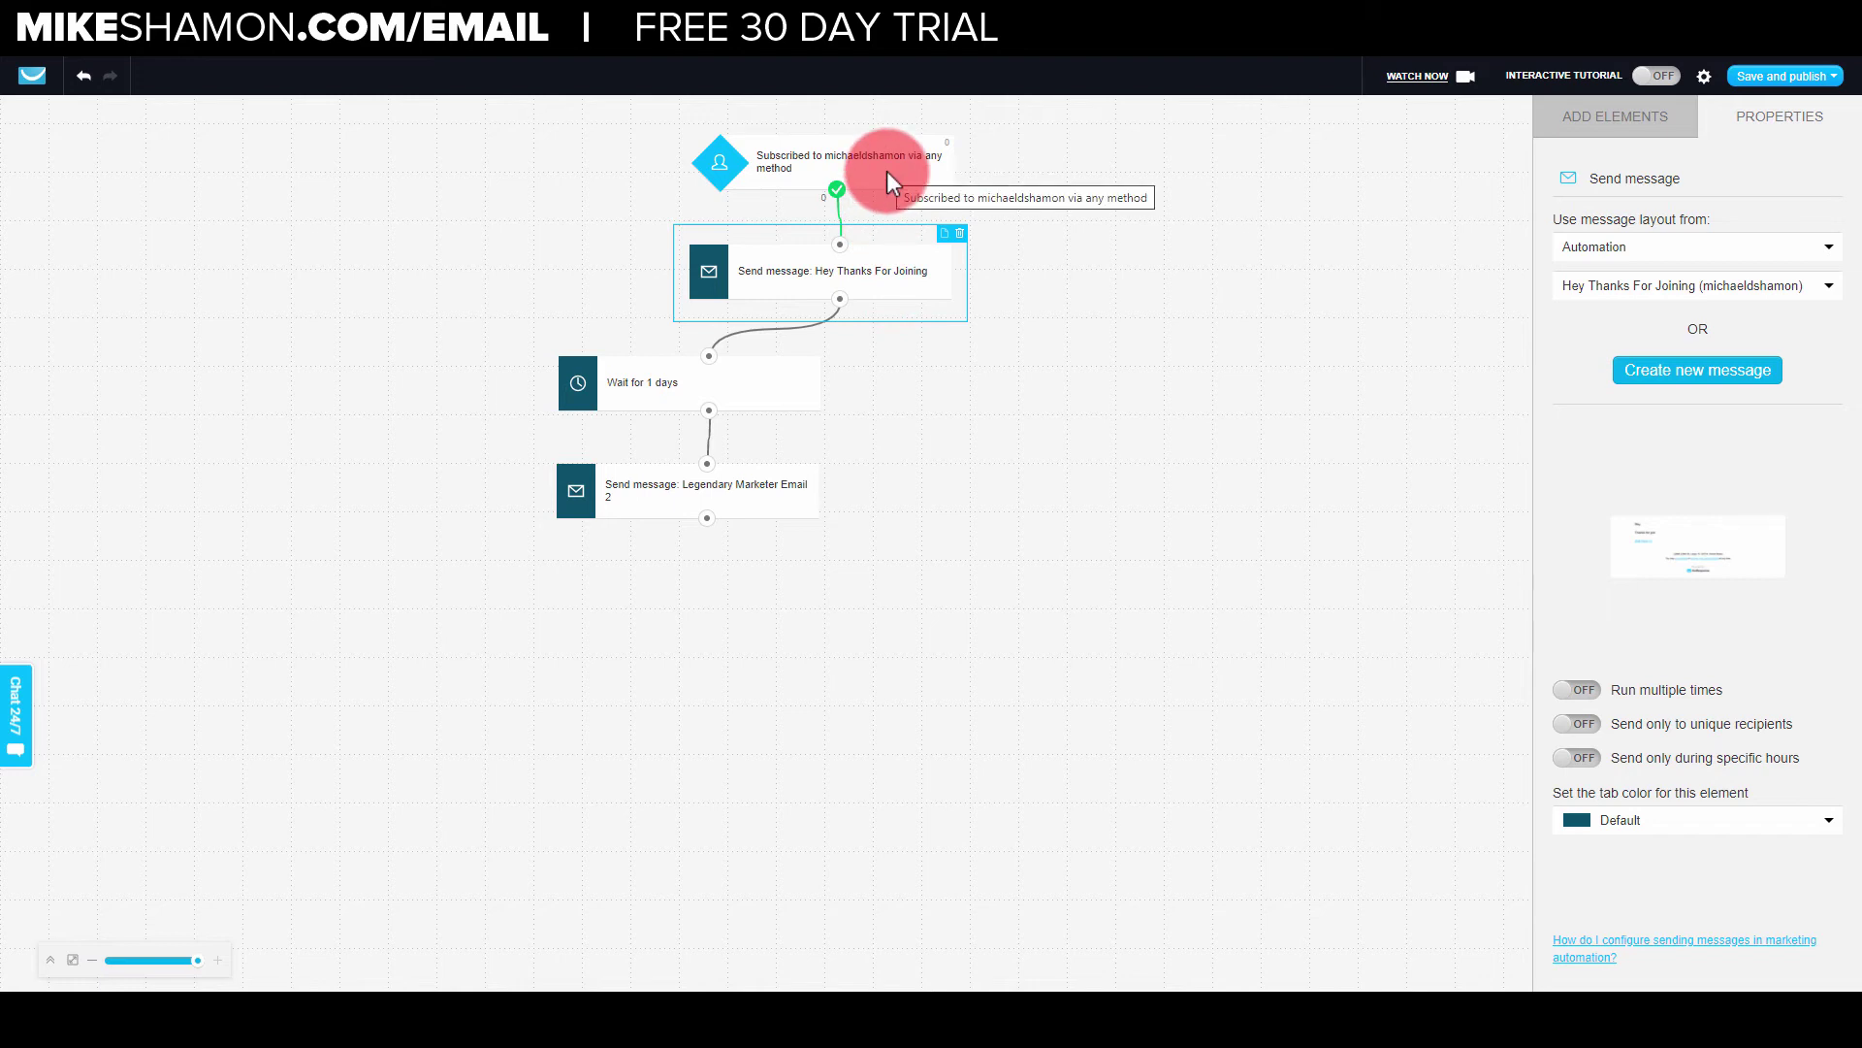
click(1618, 116)
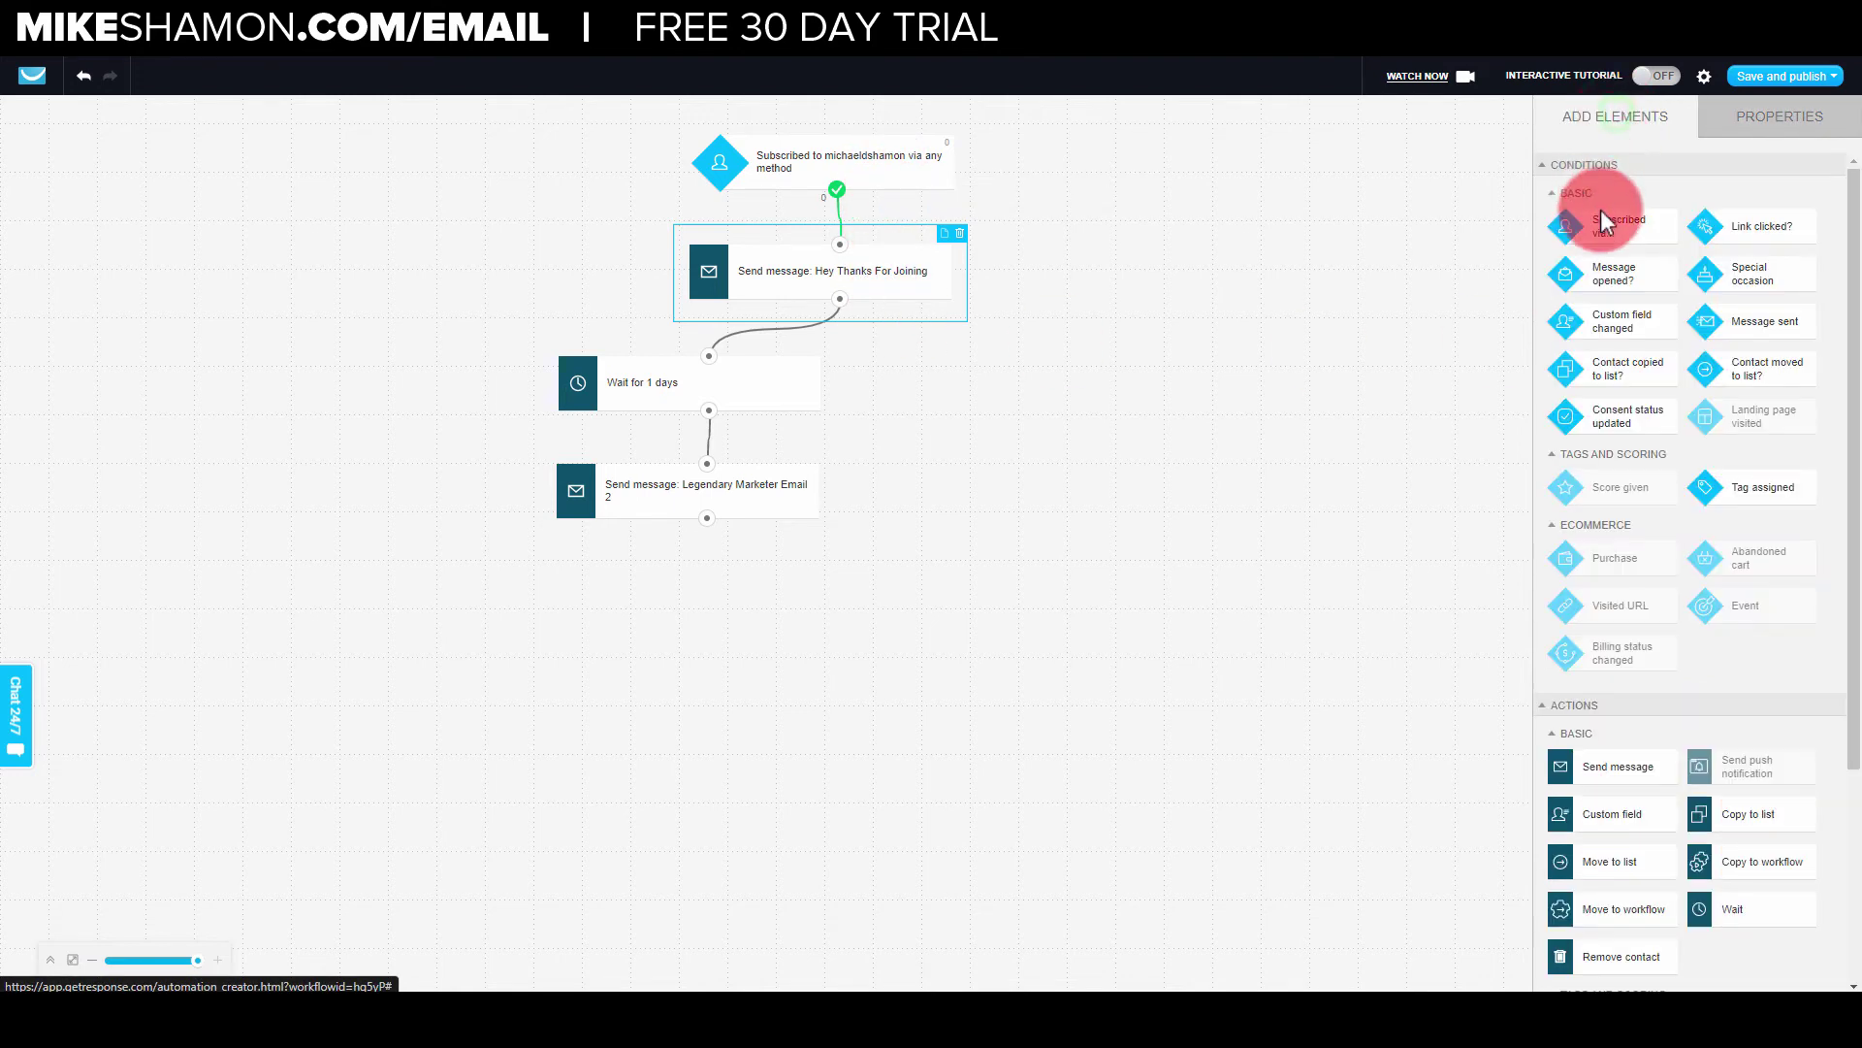
drag(1618, 279, 998, 342)
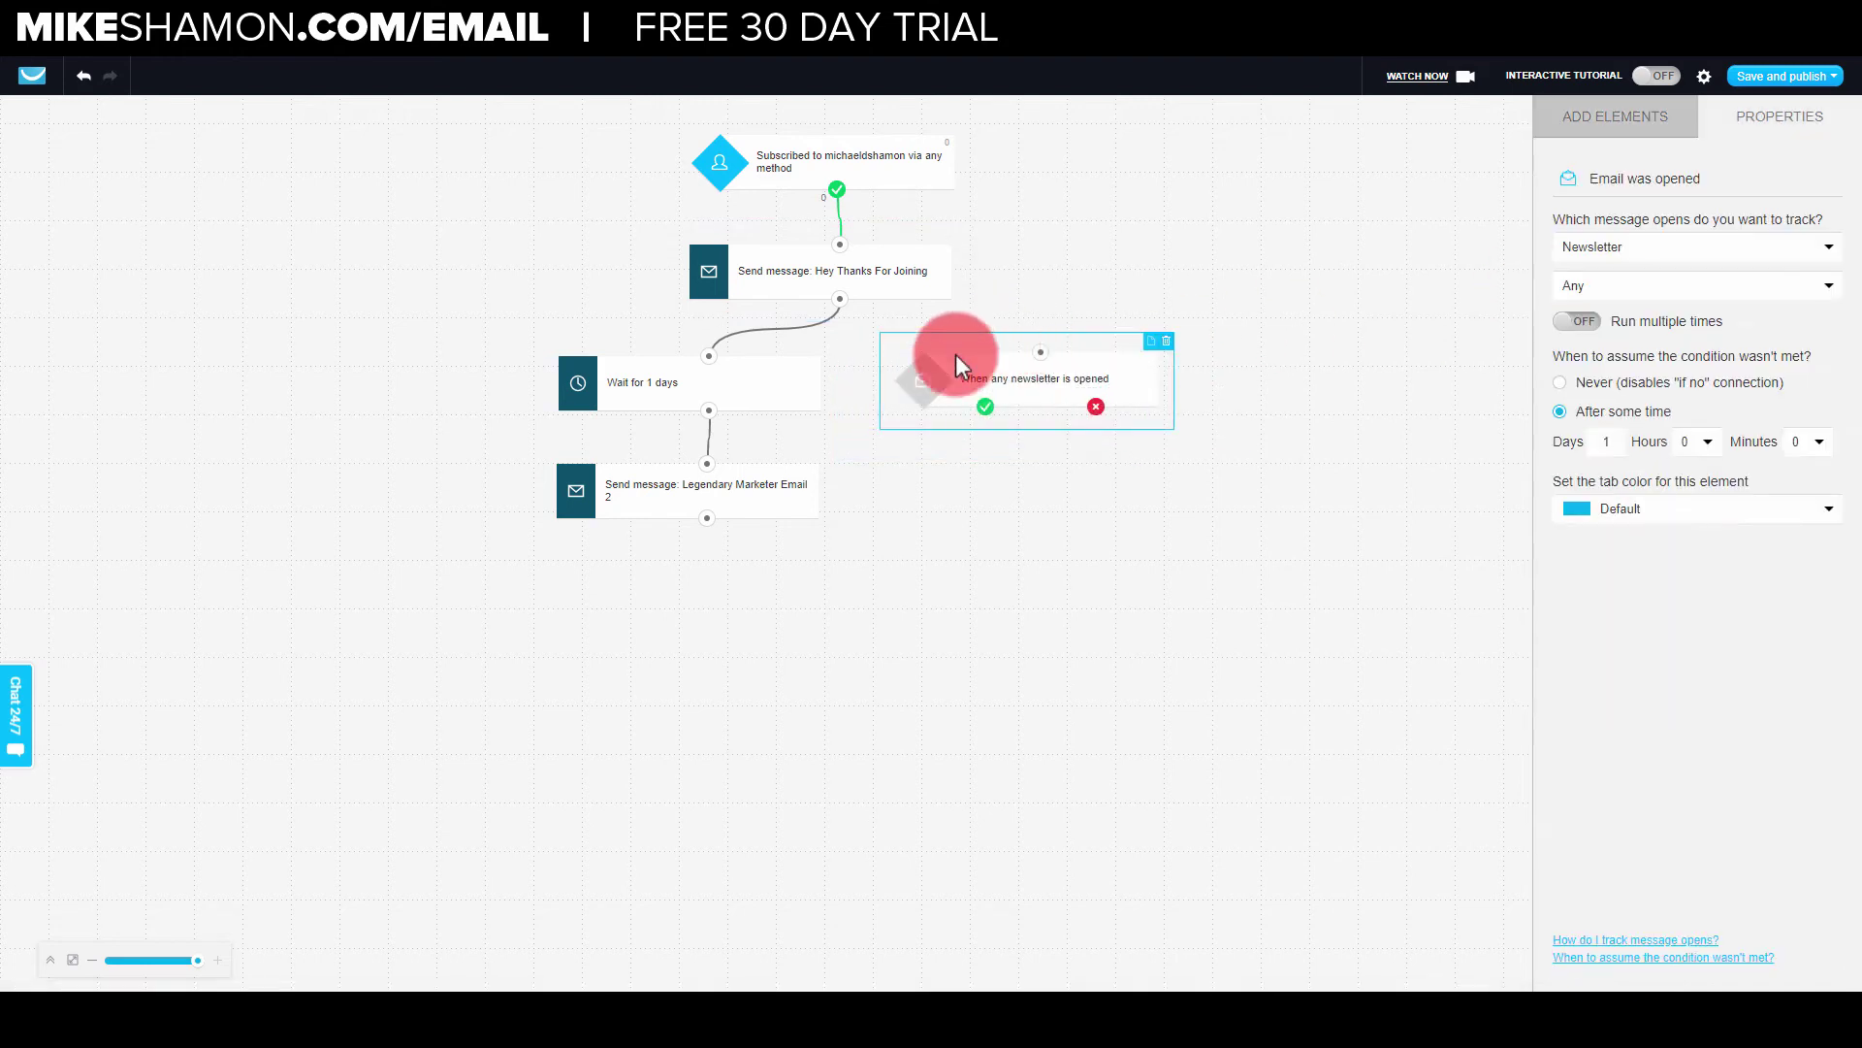
mouse_move(776, 388)
mouse_down()
mouse_move(787, 479)
mouse_move(798, 388)
mouse_up()
click(807, 572)
Delete the 1-day wait between the two send message actions.
mouse_move(840, 298)
mouse_down()
mouse_move(1042, 361)
mouse_move(844, 311)
mouse_up()
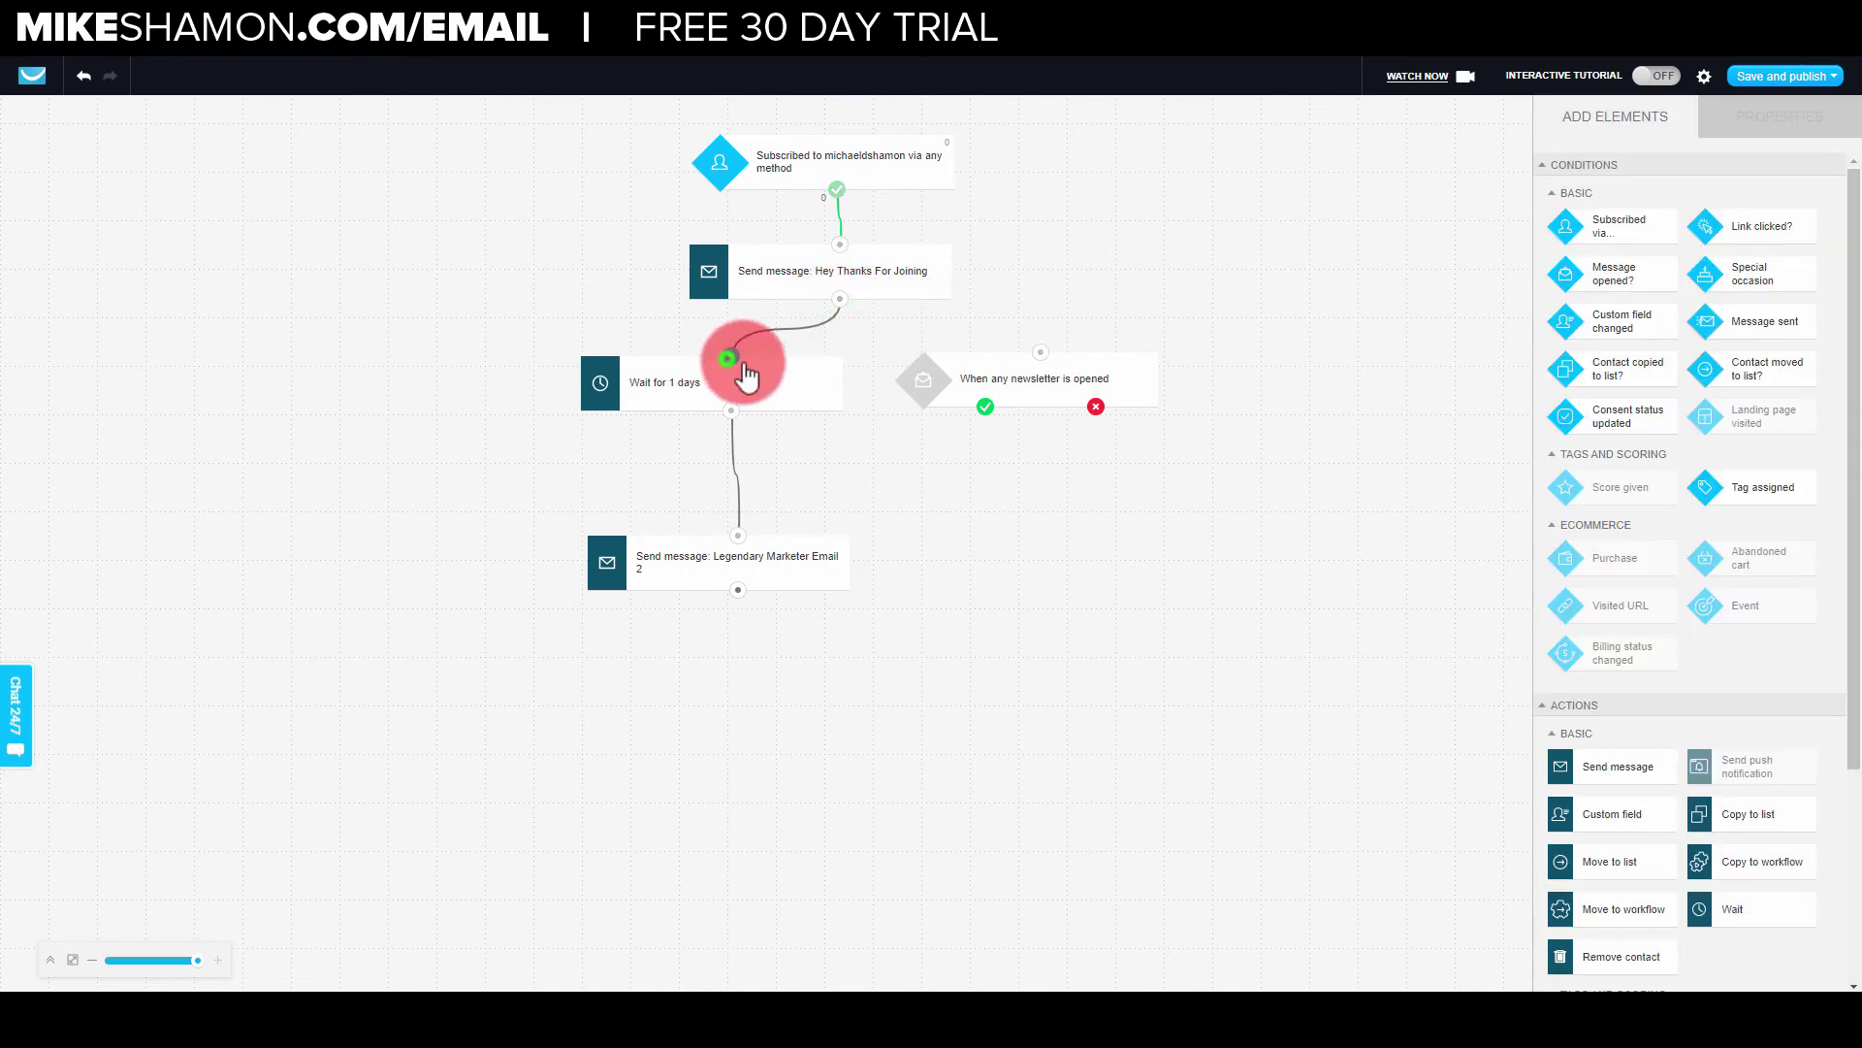
click(786, 383)
click(852, 350)
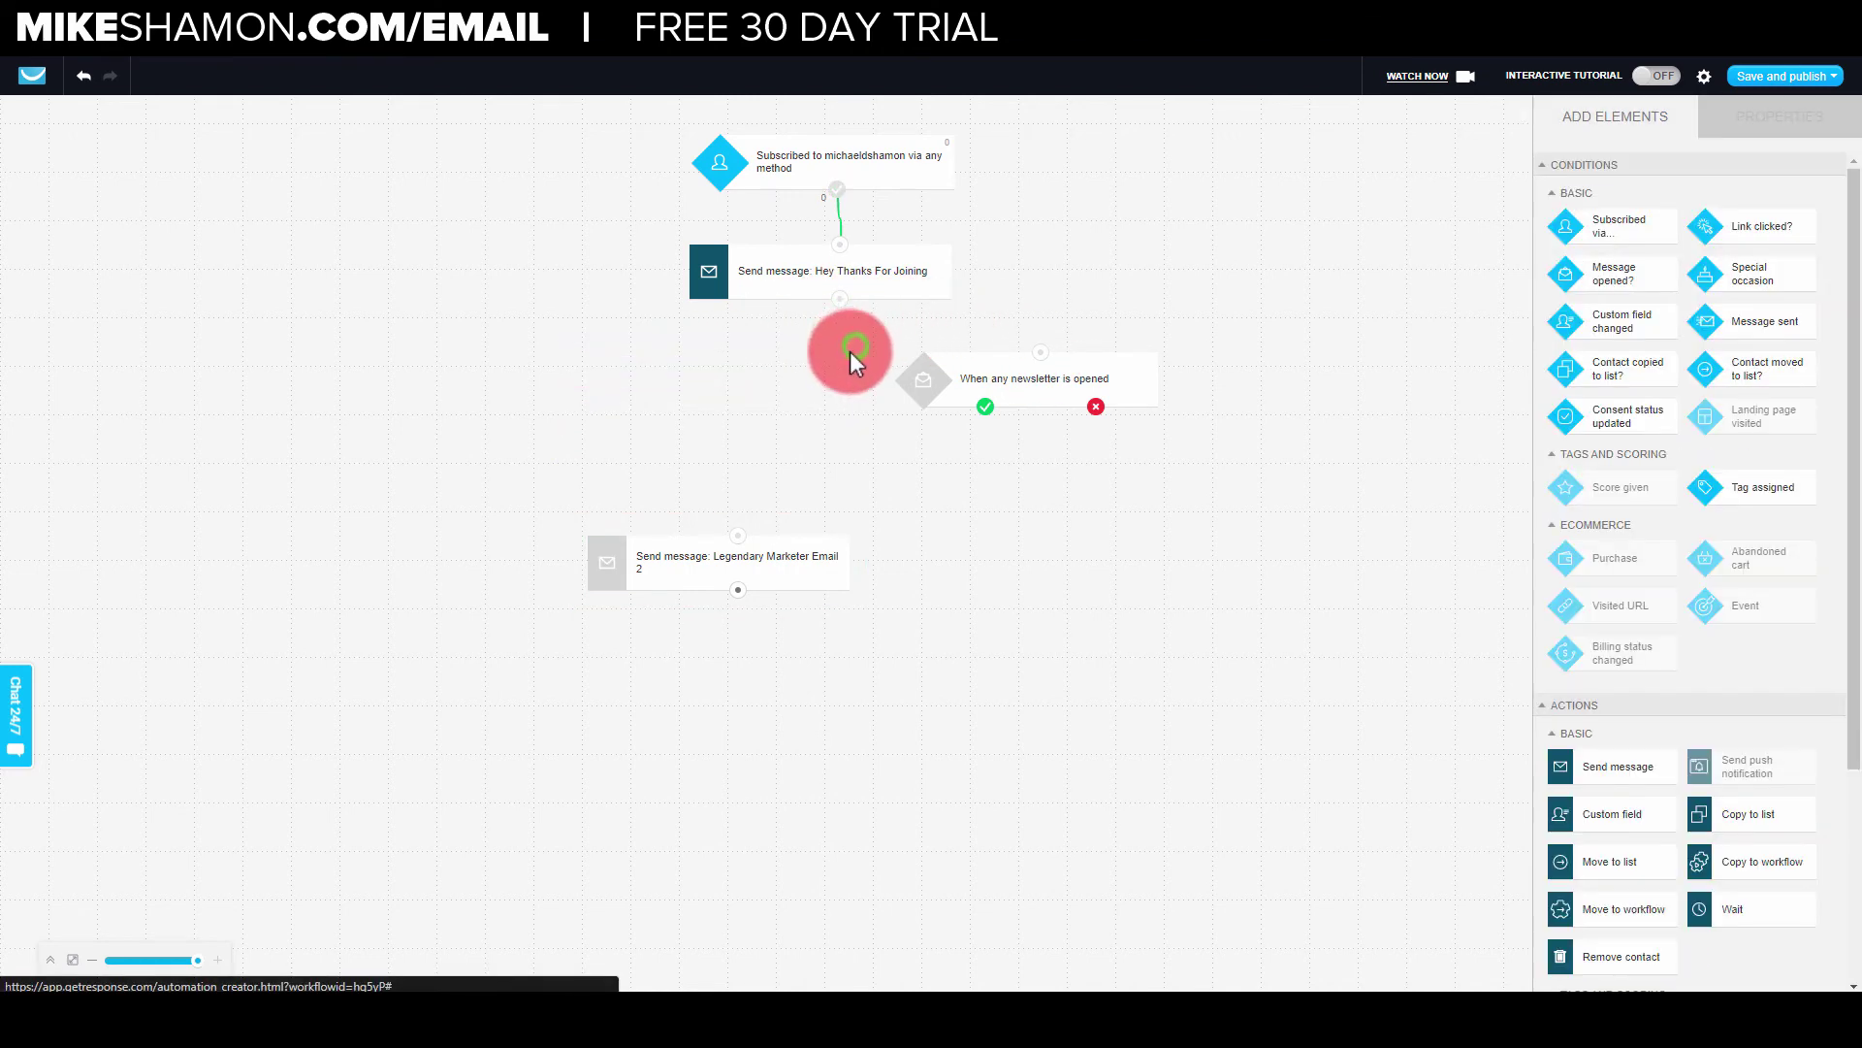
Move the message opened condition directly below the first send message action and make it track the specific automation message Hey Thanks For Joining.
drag(844, 301, 884, 316)
drag(1038, 388, 854, 390)
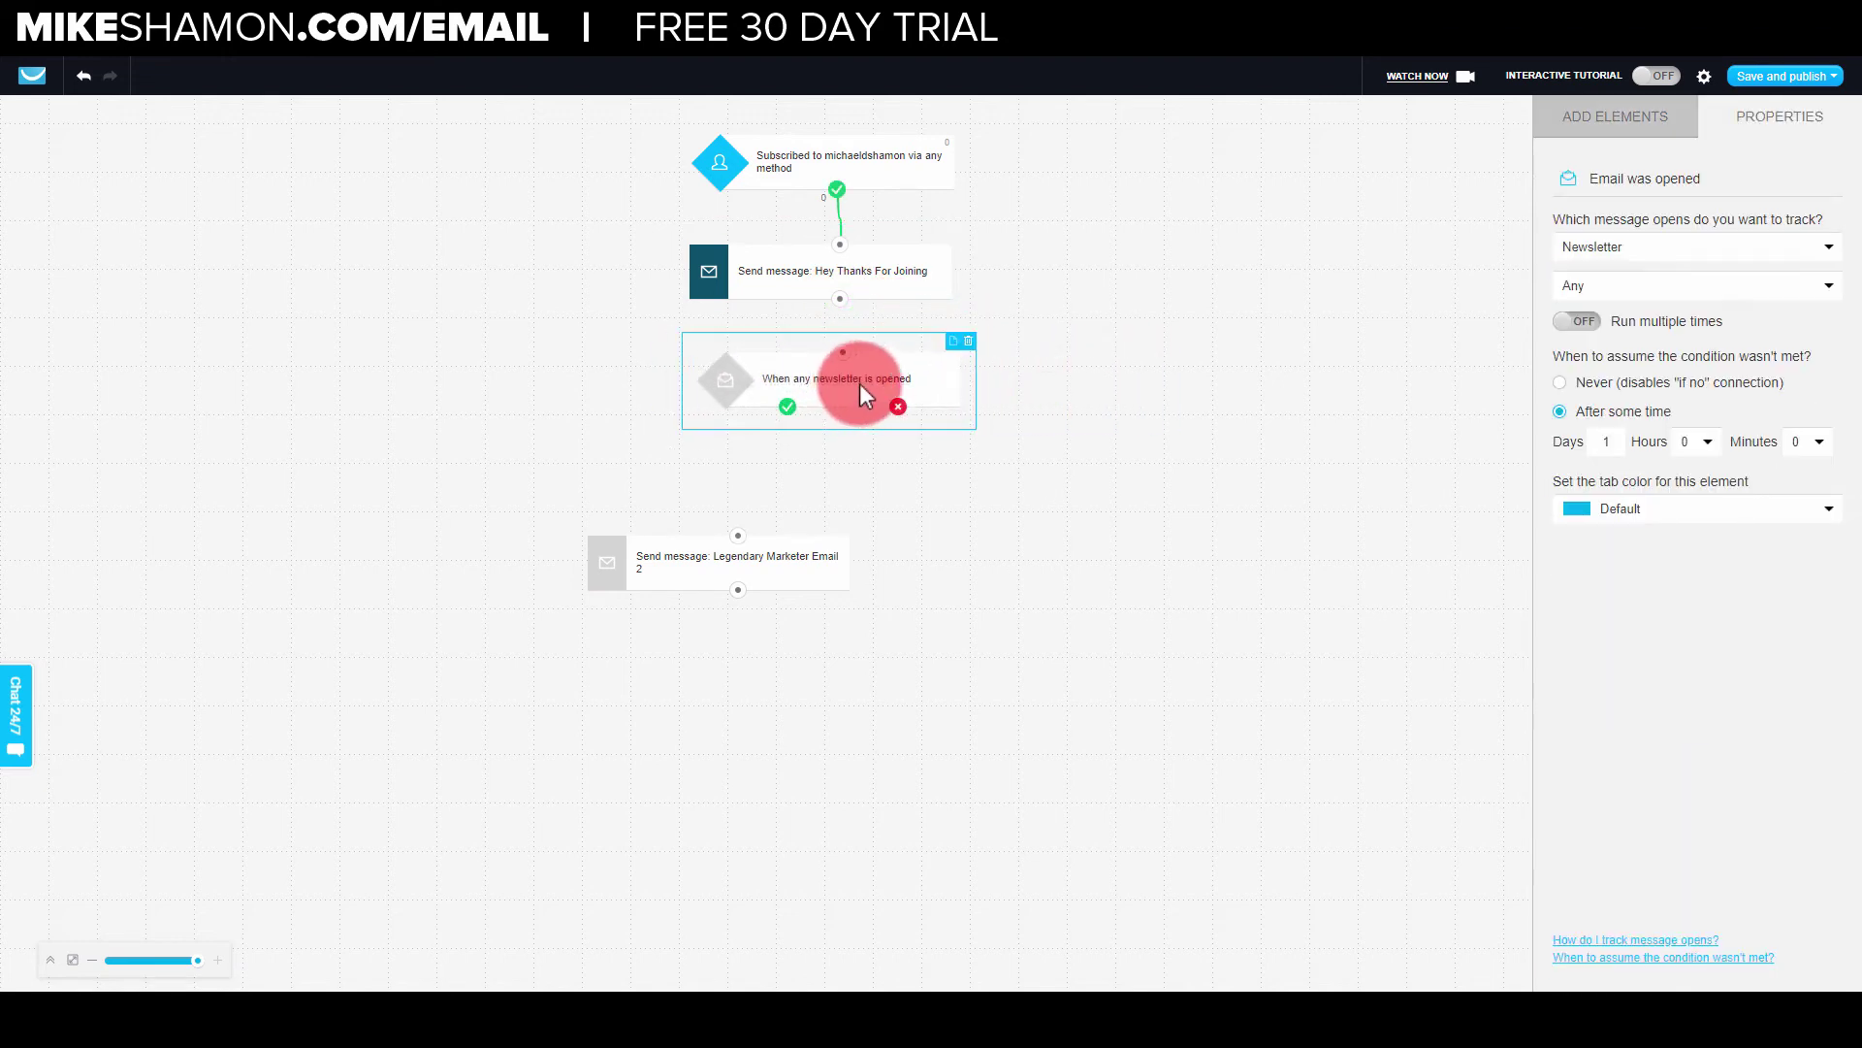
click(1828, 248)
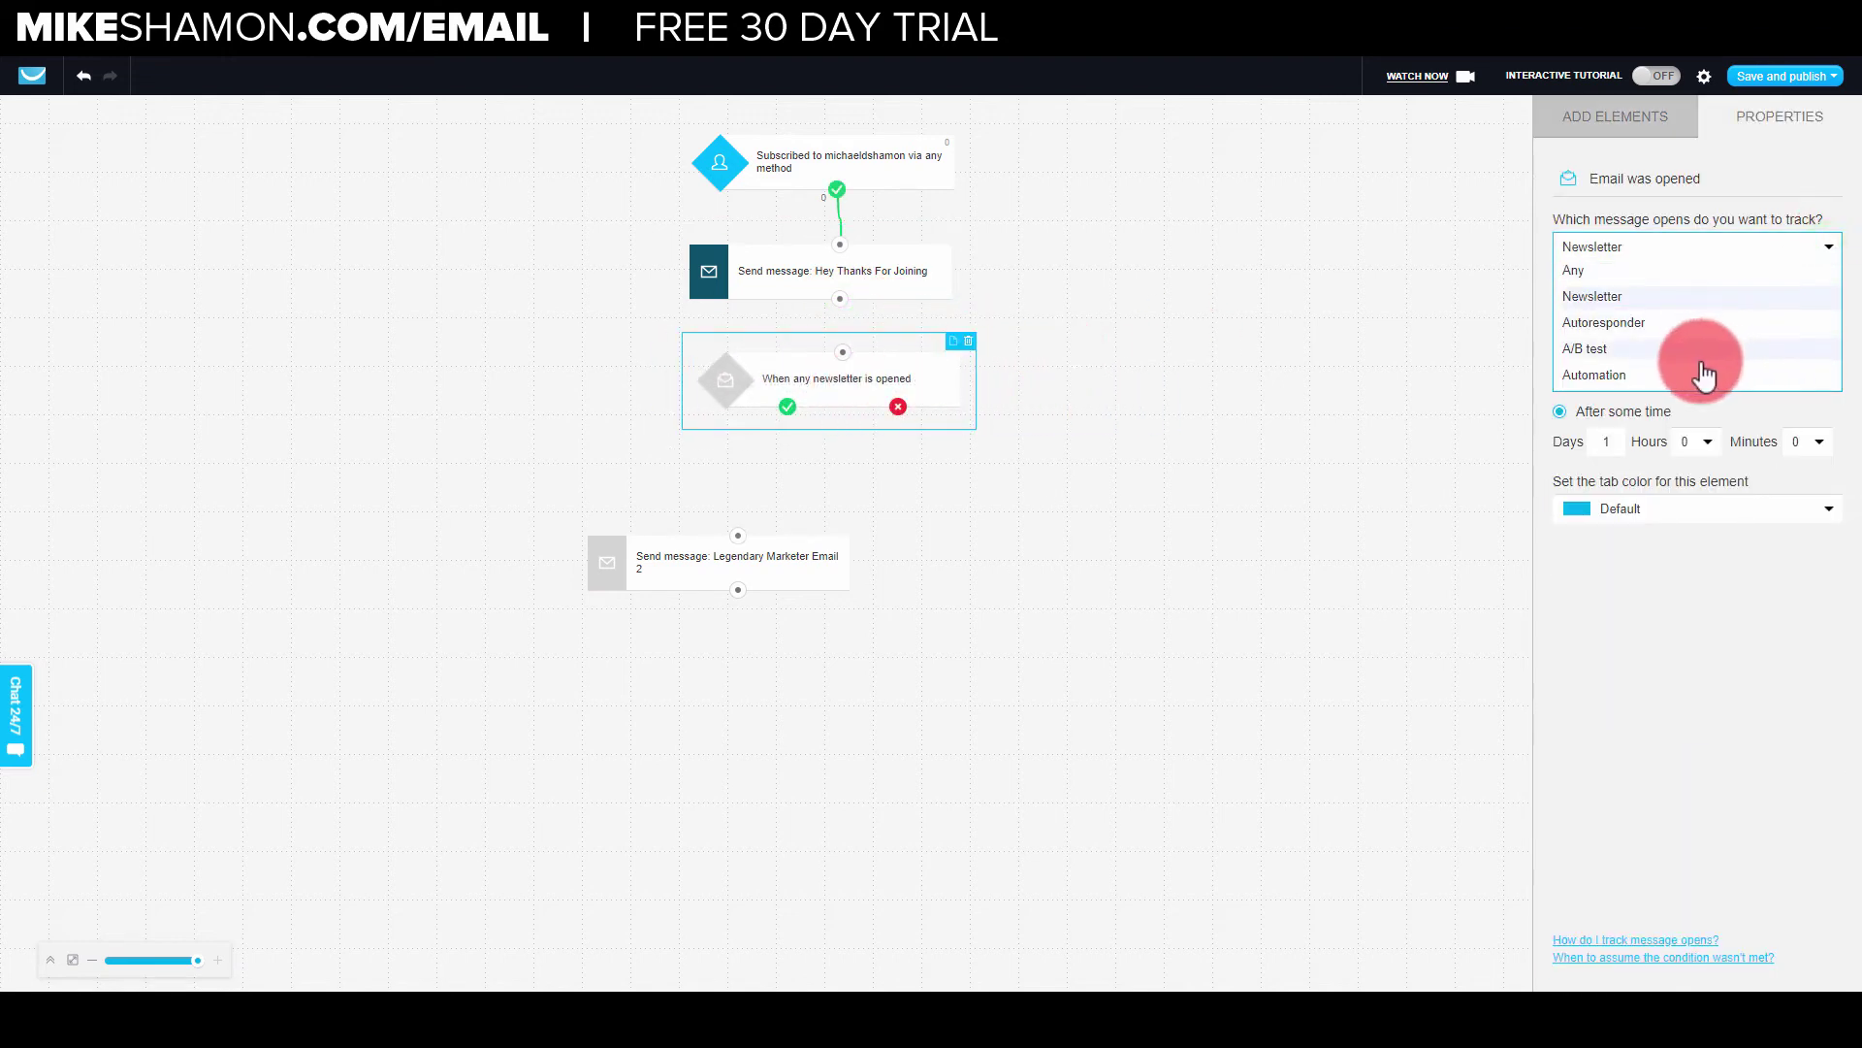
click(1675, 374)
click(1626, 291)
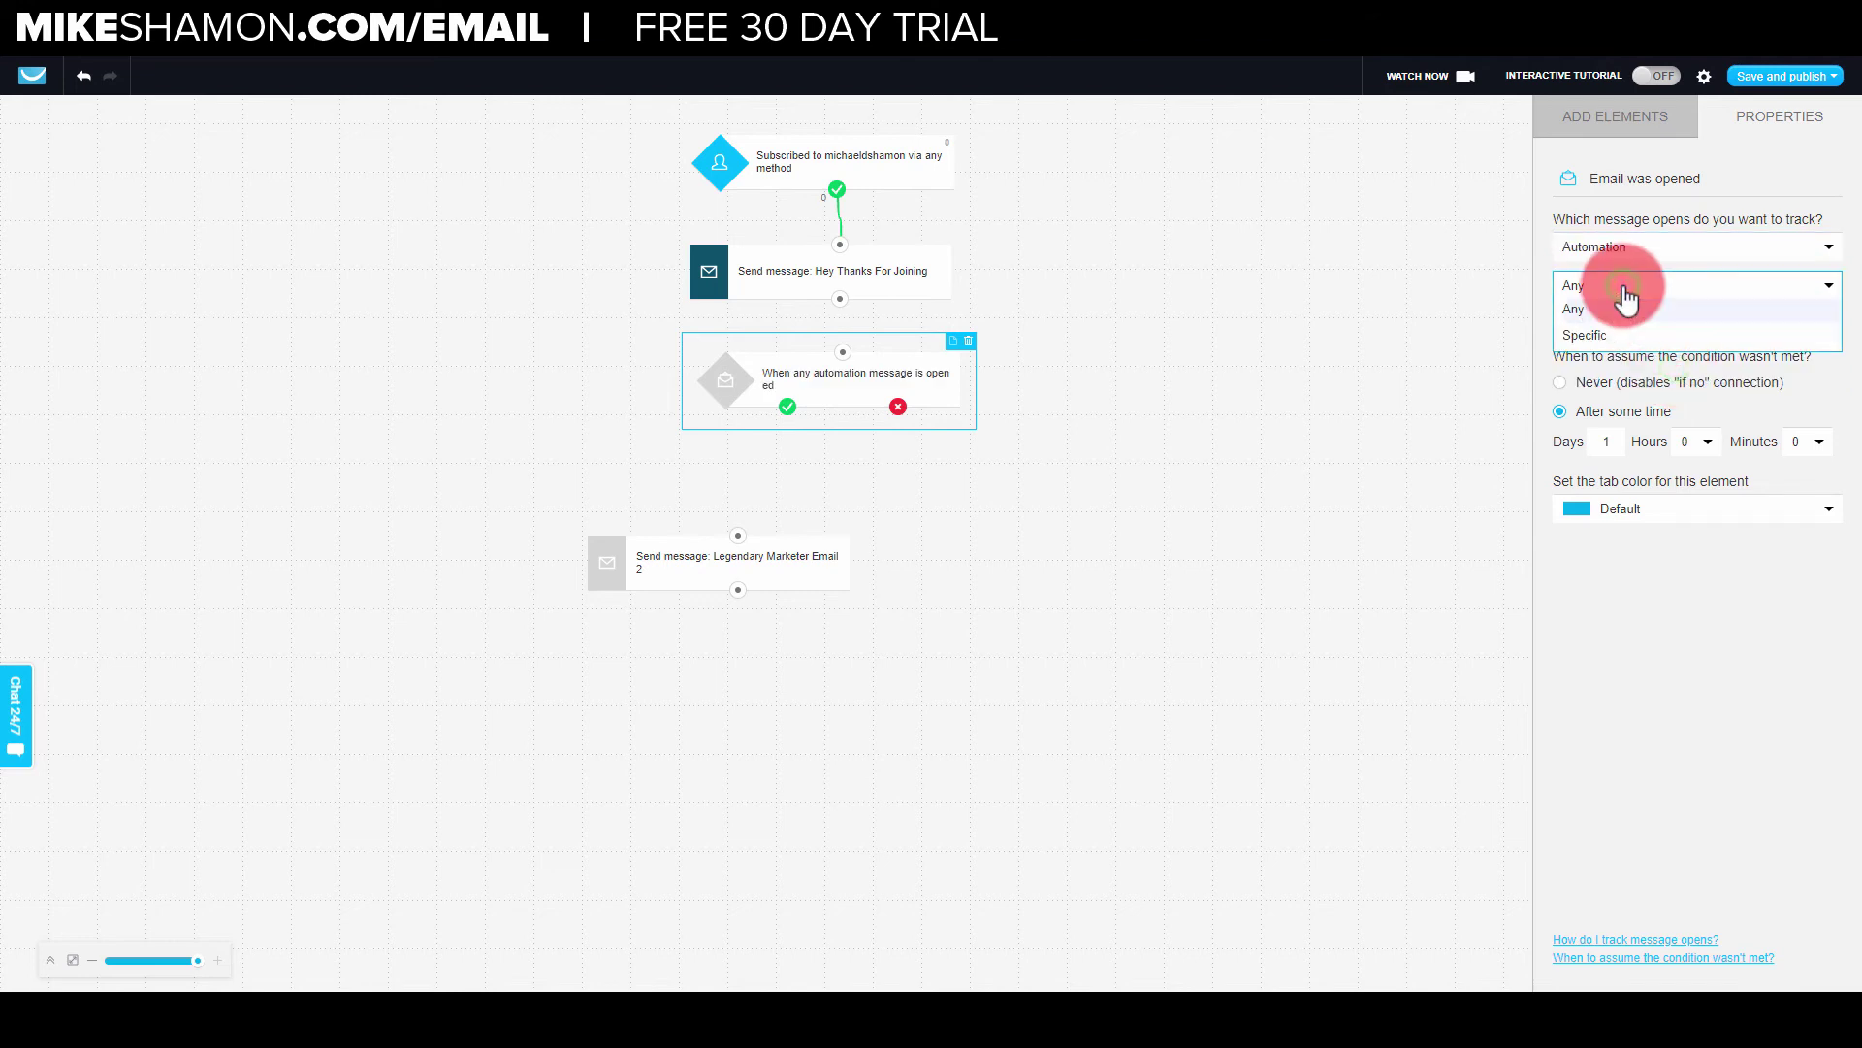
click(1622, 335)
click(1629, 367)
click(1628, 365)
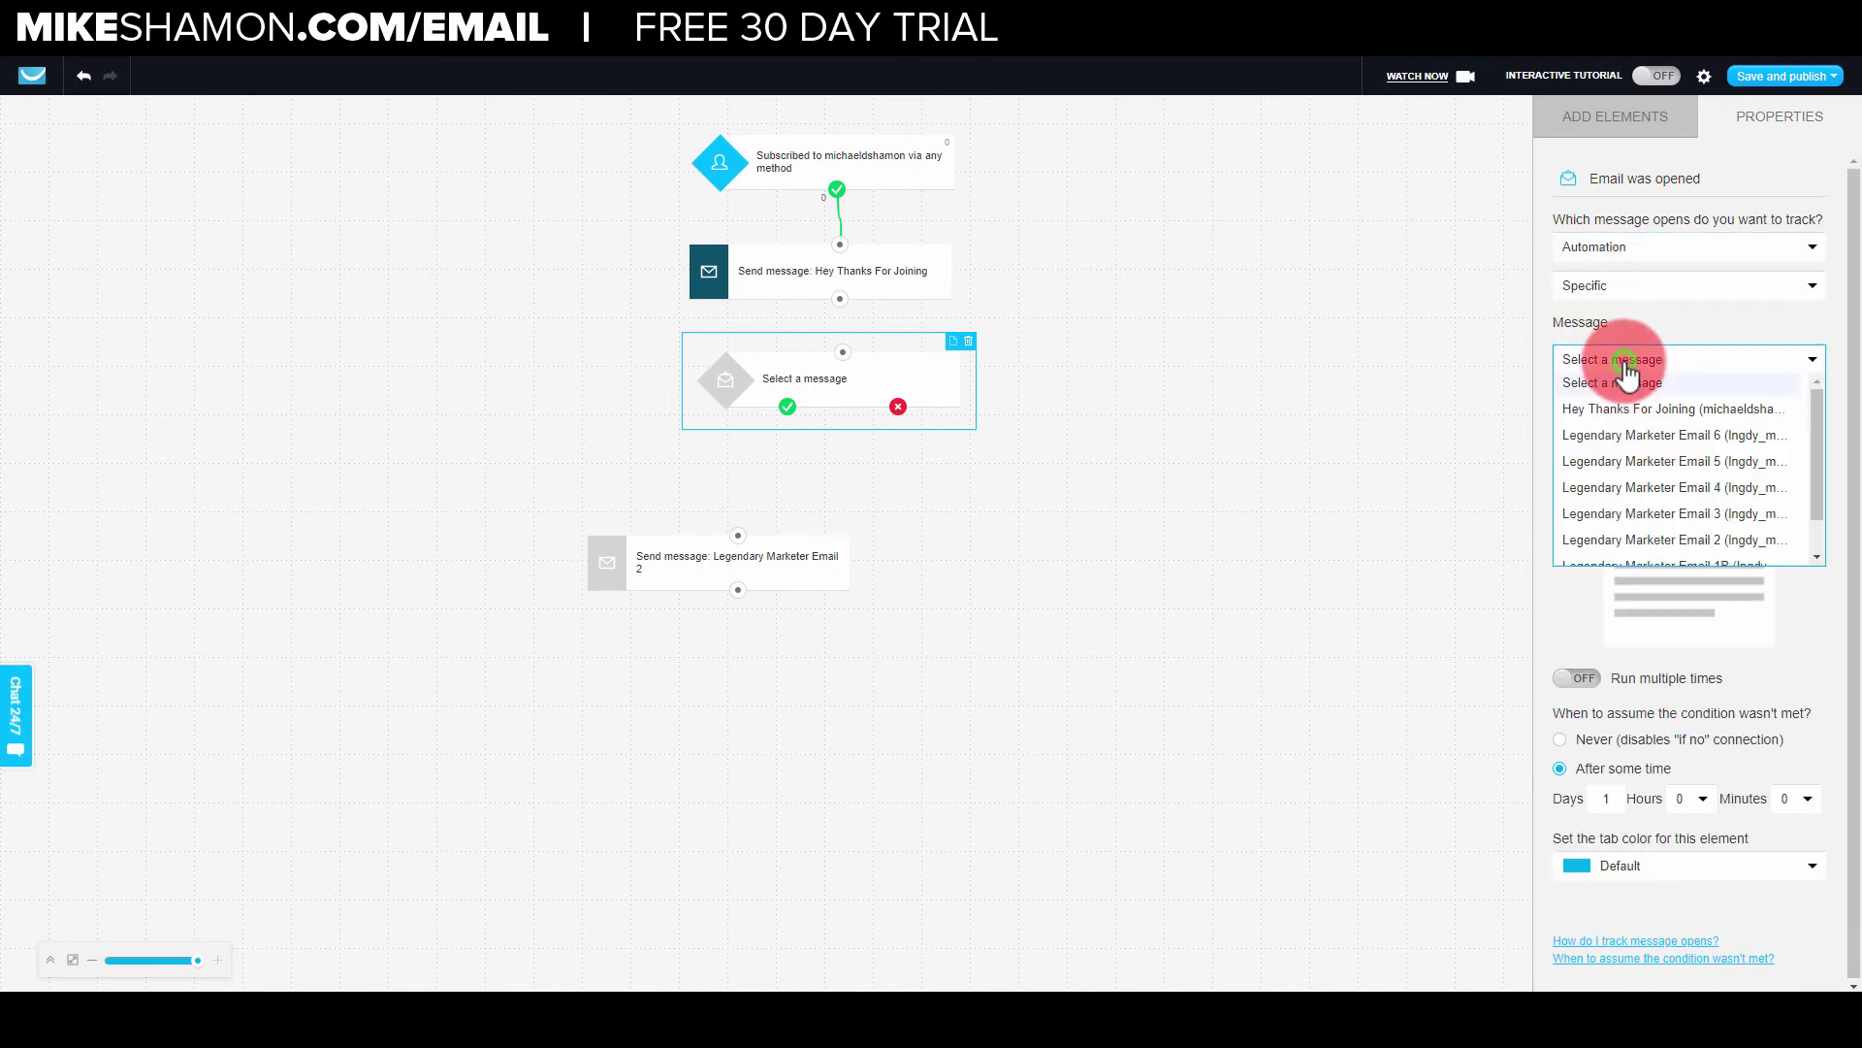
click(1637, 416)
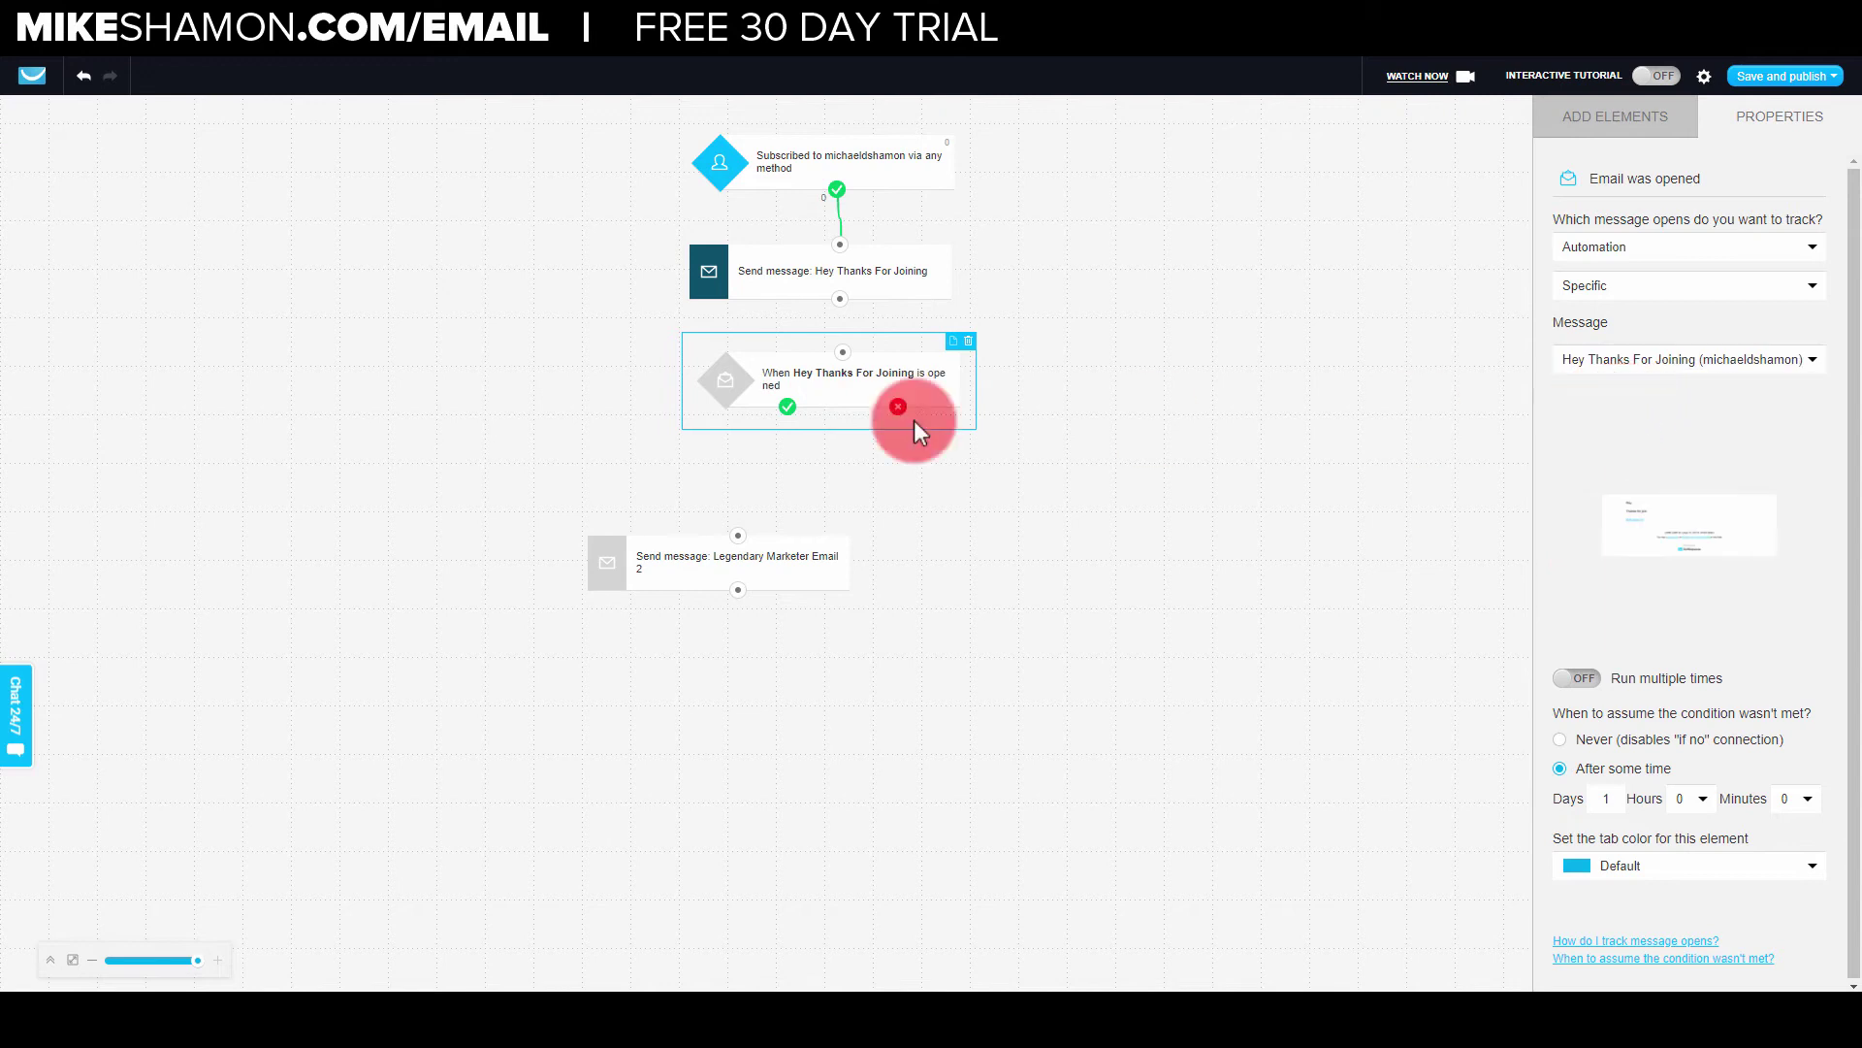
Align the message opened condition and connect the Hey Thanks For Joining send message action to it.
drag(946, 382, 935, 381)
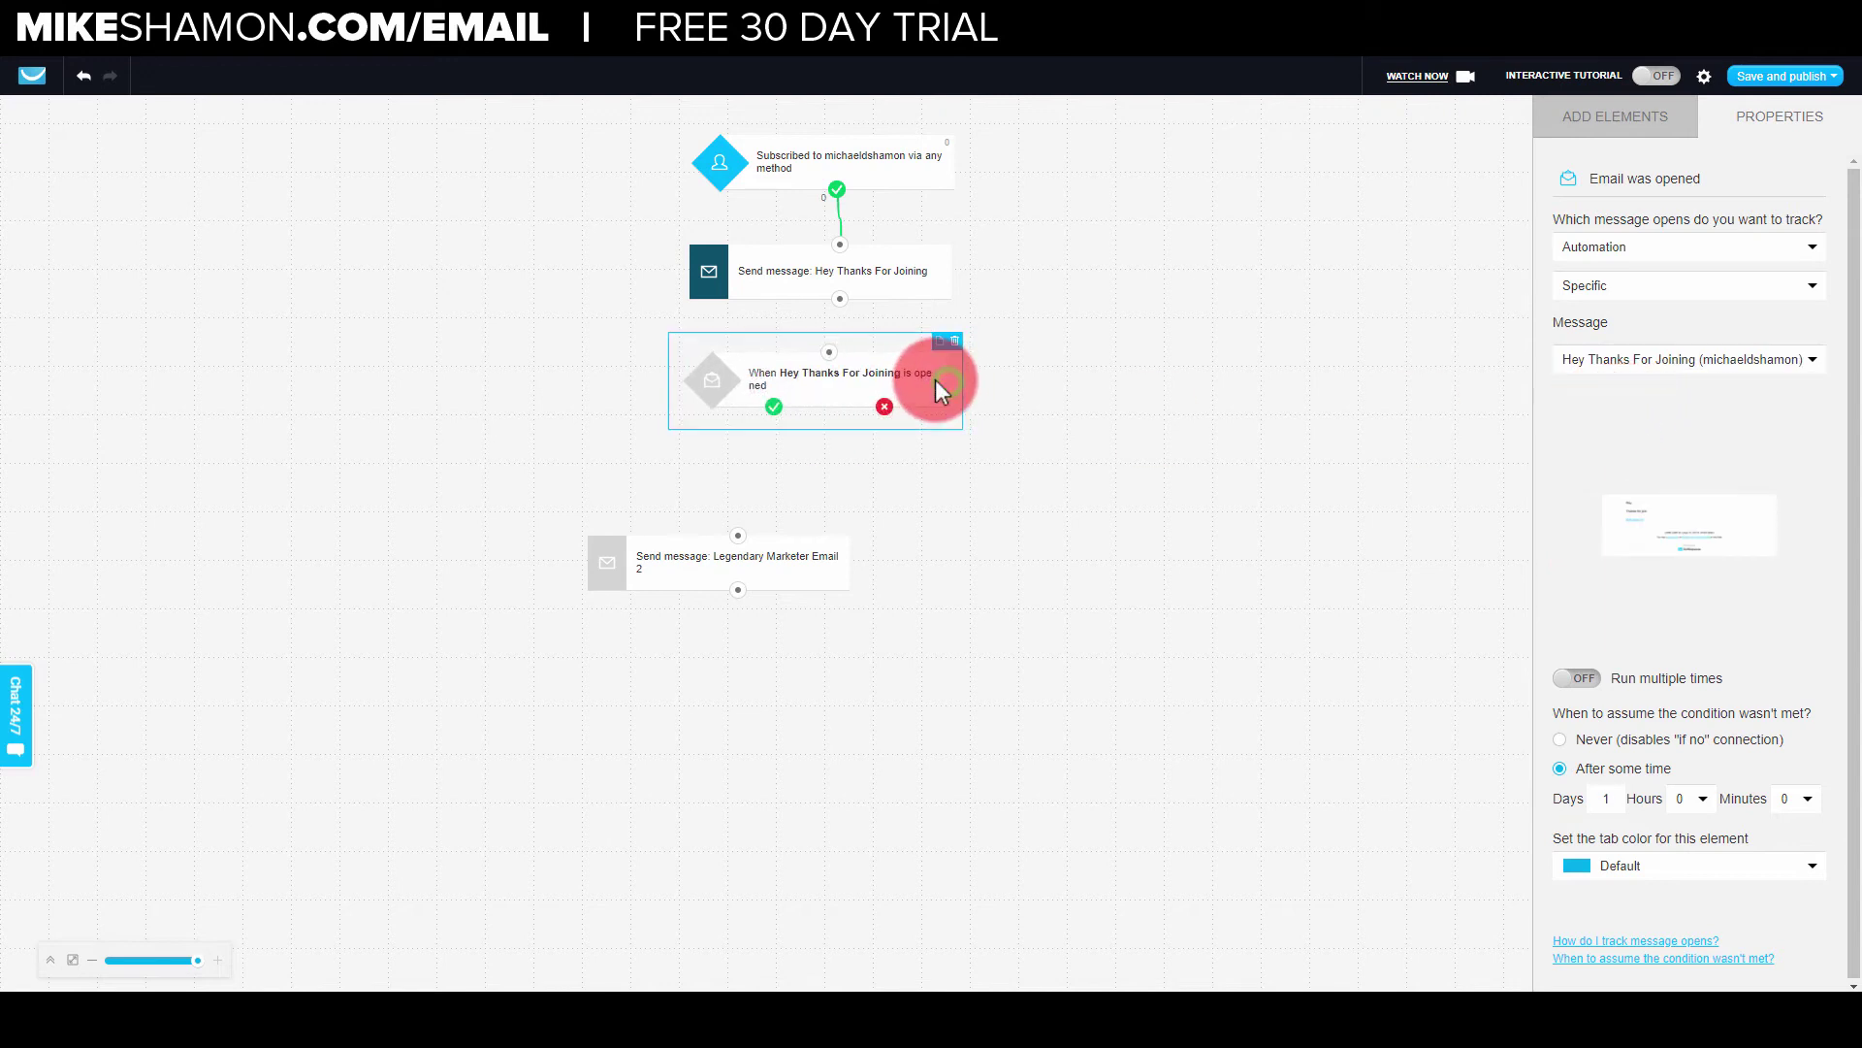
click(840, 301)
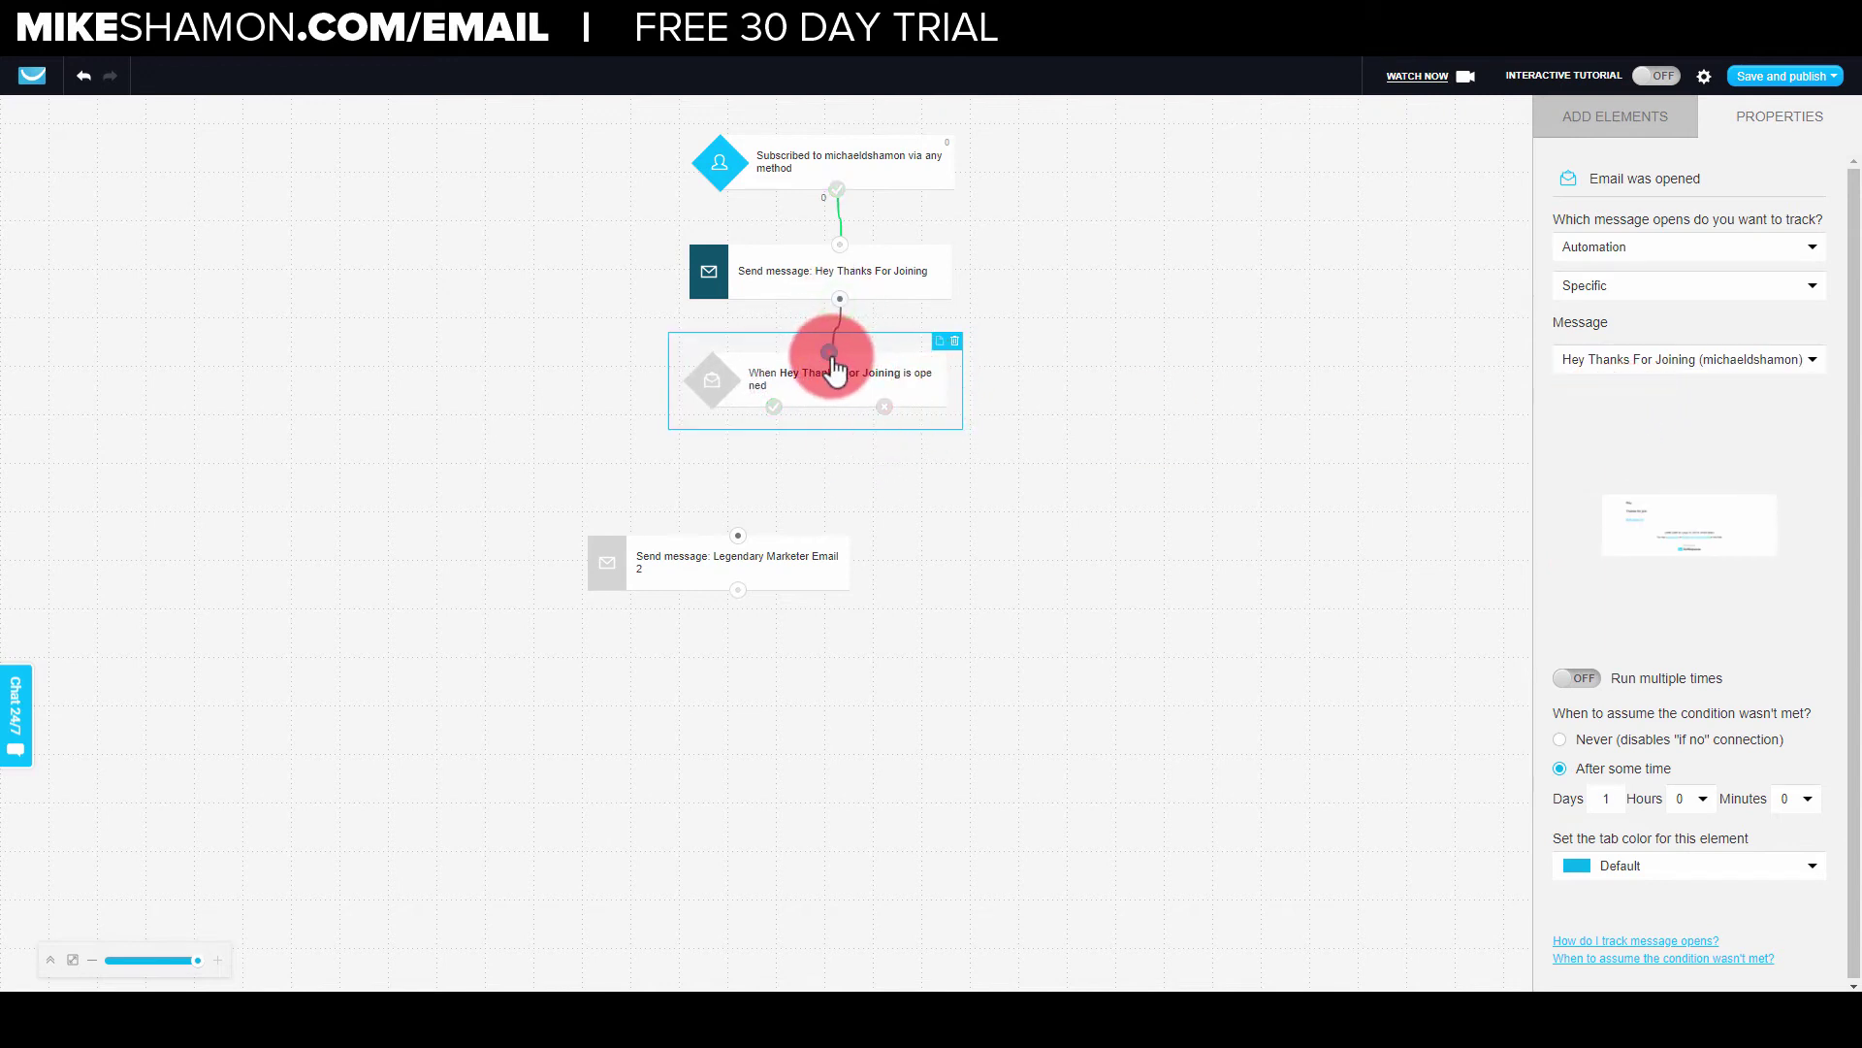
drag(833, 369, 829, 353)
click(791, 571)
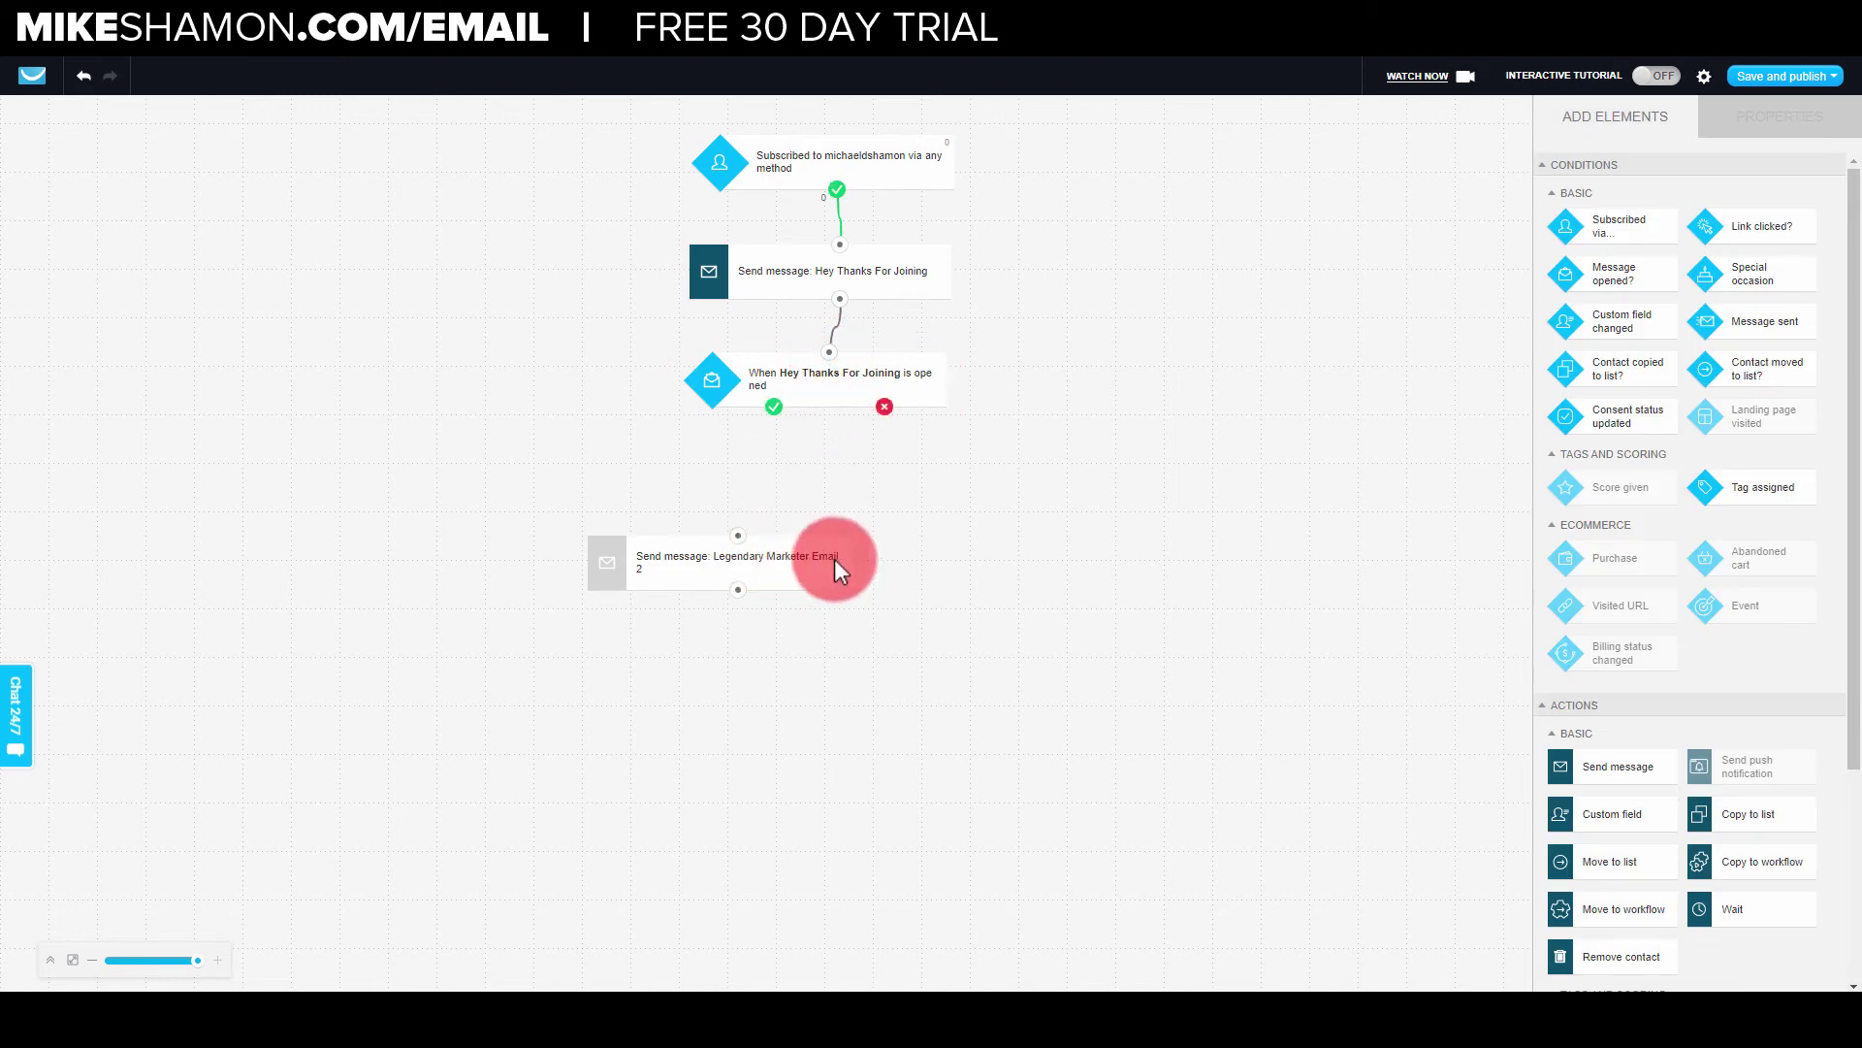
Add a 1-day wait on the condition's opened branch and connect it to the Legendary Marketer Email 2 message placed below.
drag(1733, 909, 663, 429)
click(783, 409)
drag(946, 580, 946, 582)
drag(707, 673, 686, 508)
drag(1017, 586, 727, 593)
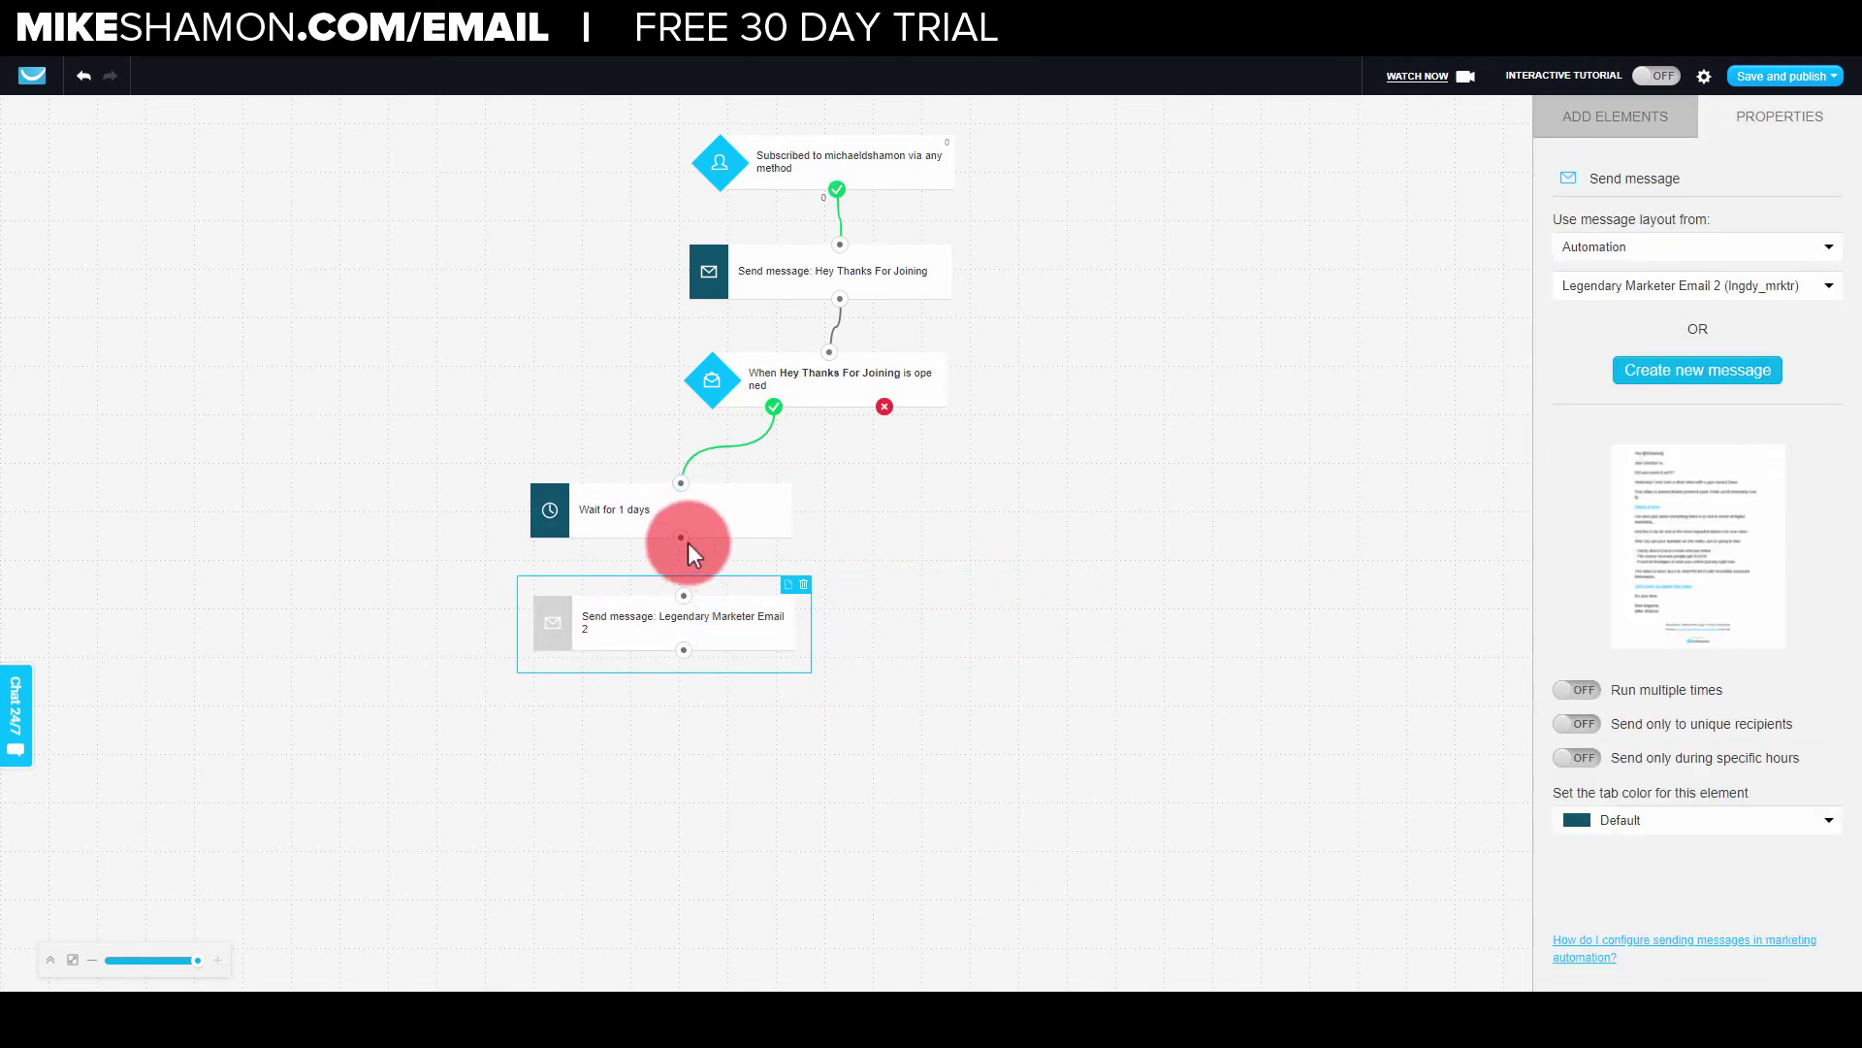
click(1154, 512)
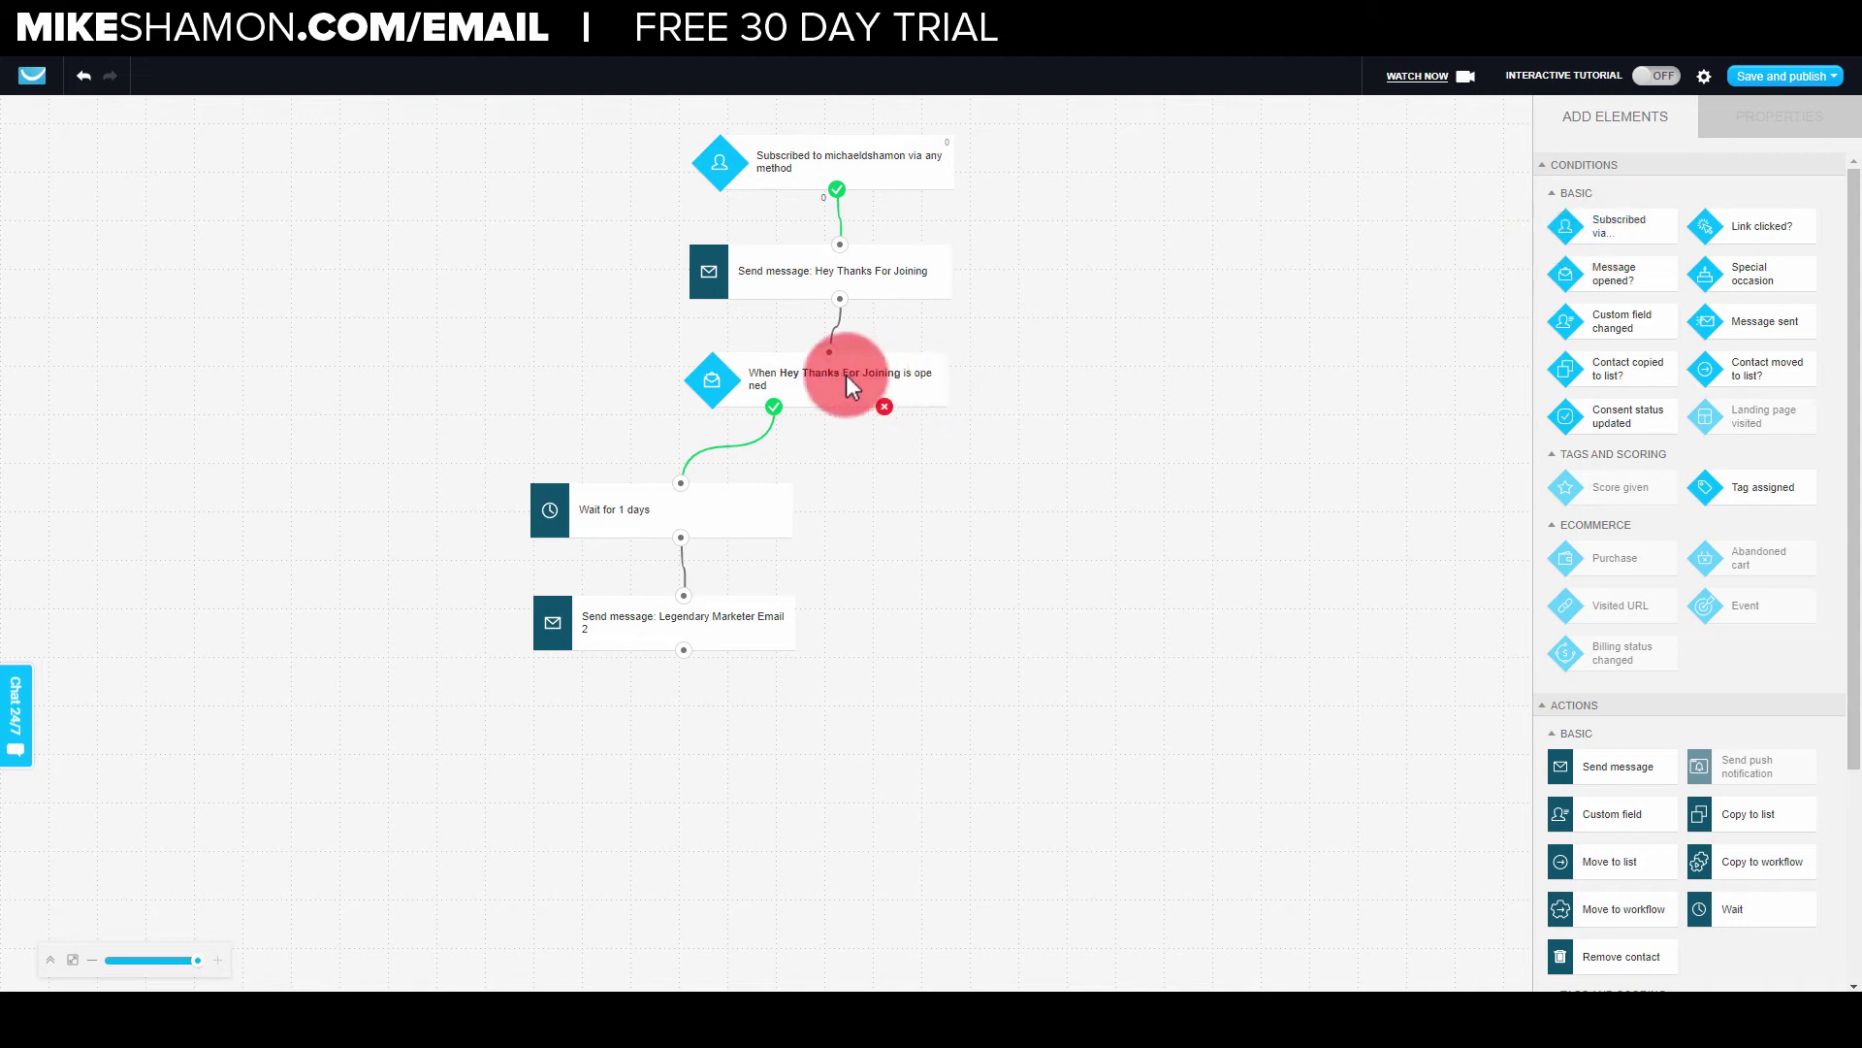
Add a 1-day wait connected to the condition's not-opened branch.
drag(1608, 776, 1166, 617)
click(1303, 607)
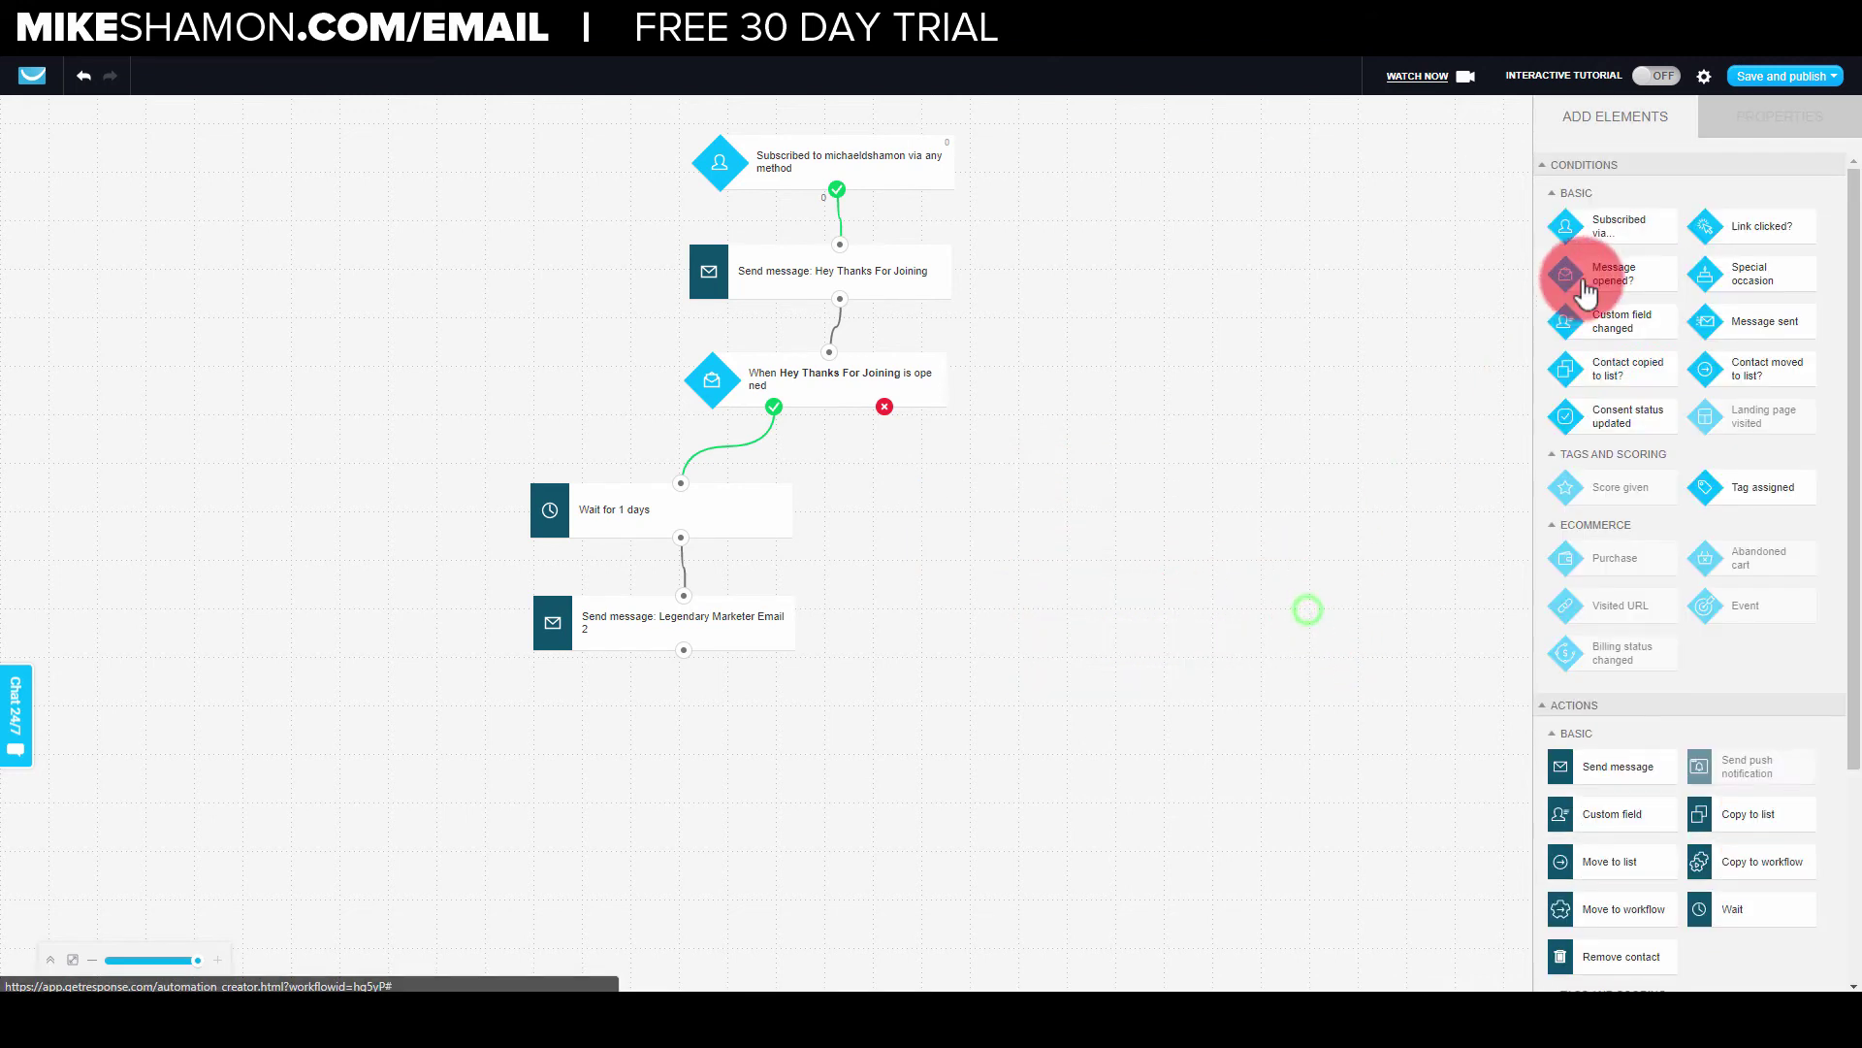
drag(1746, 906, 1010, 477)
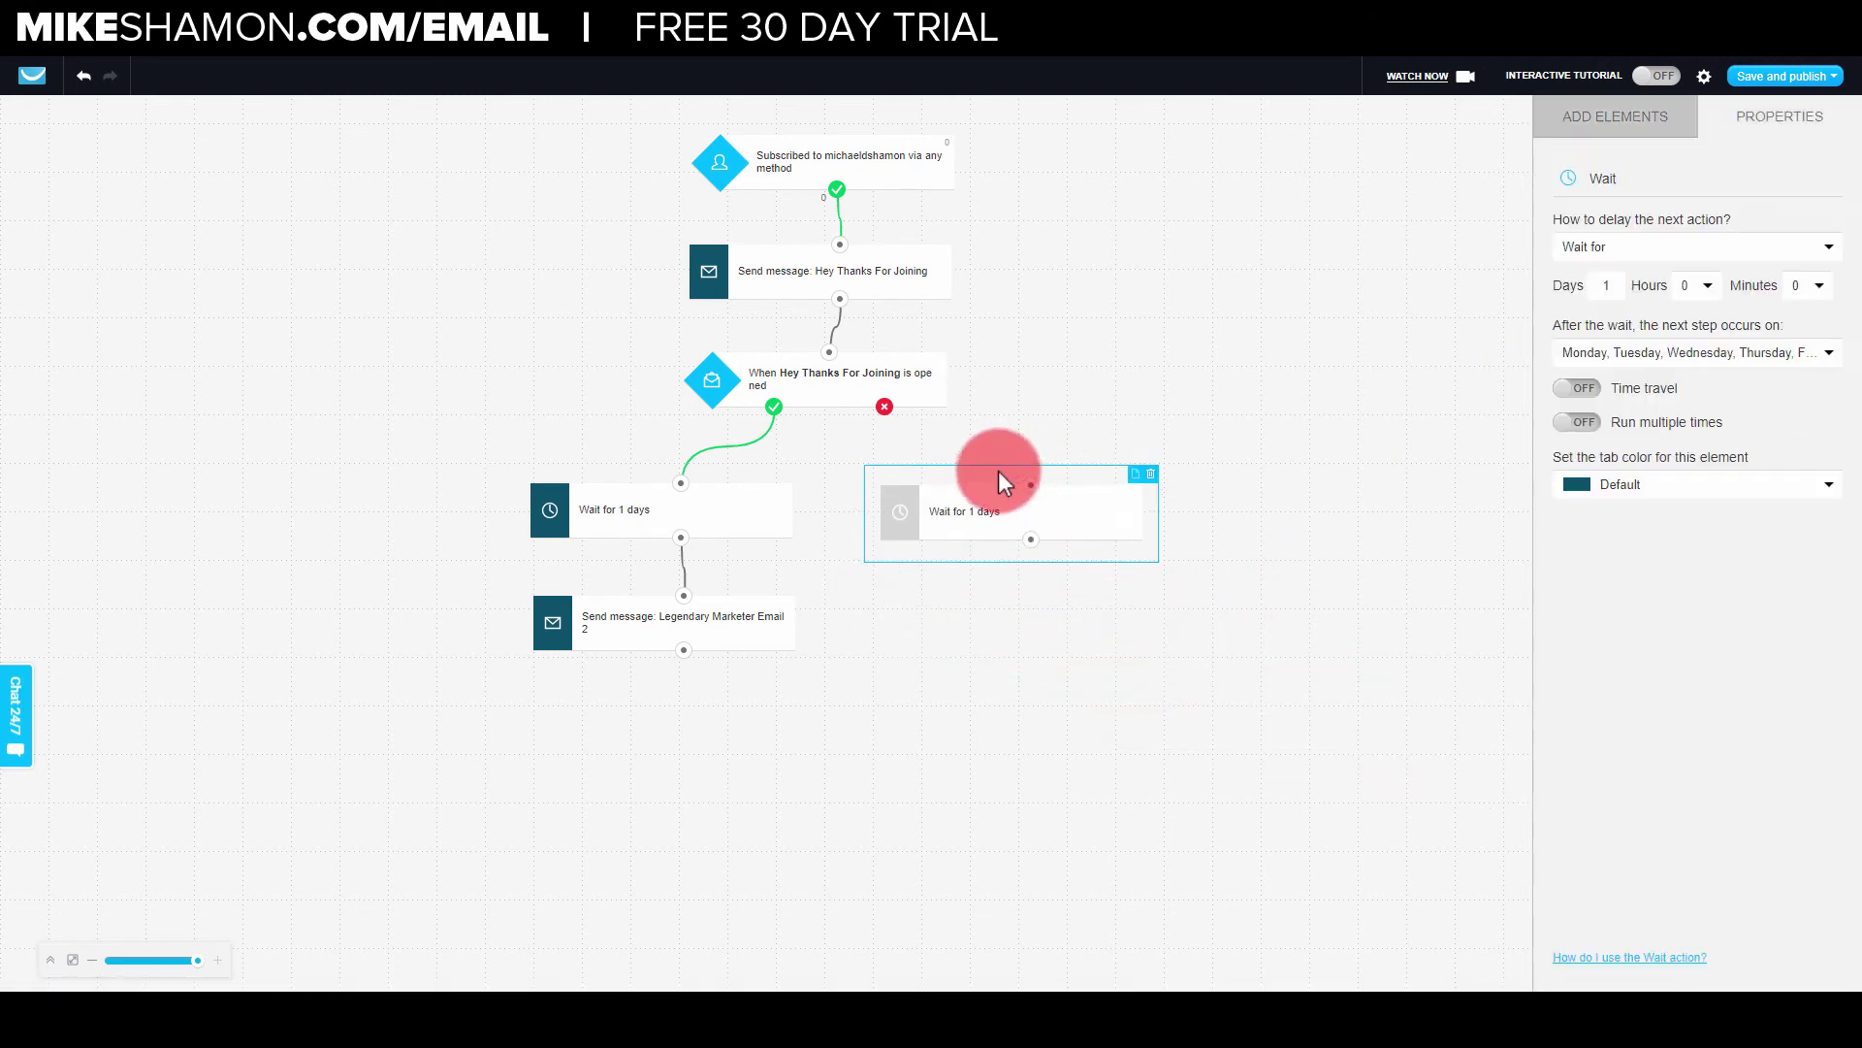
drag(886, 407, 1032, 487)
Add a send message action connected below the not-opened branch's wait and make it send Hey Thanks For Joining again.
drag(1610, 761, 1041, 611)
click(1083, 640)
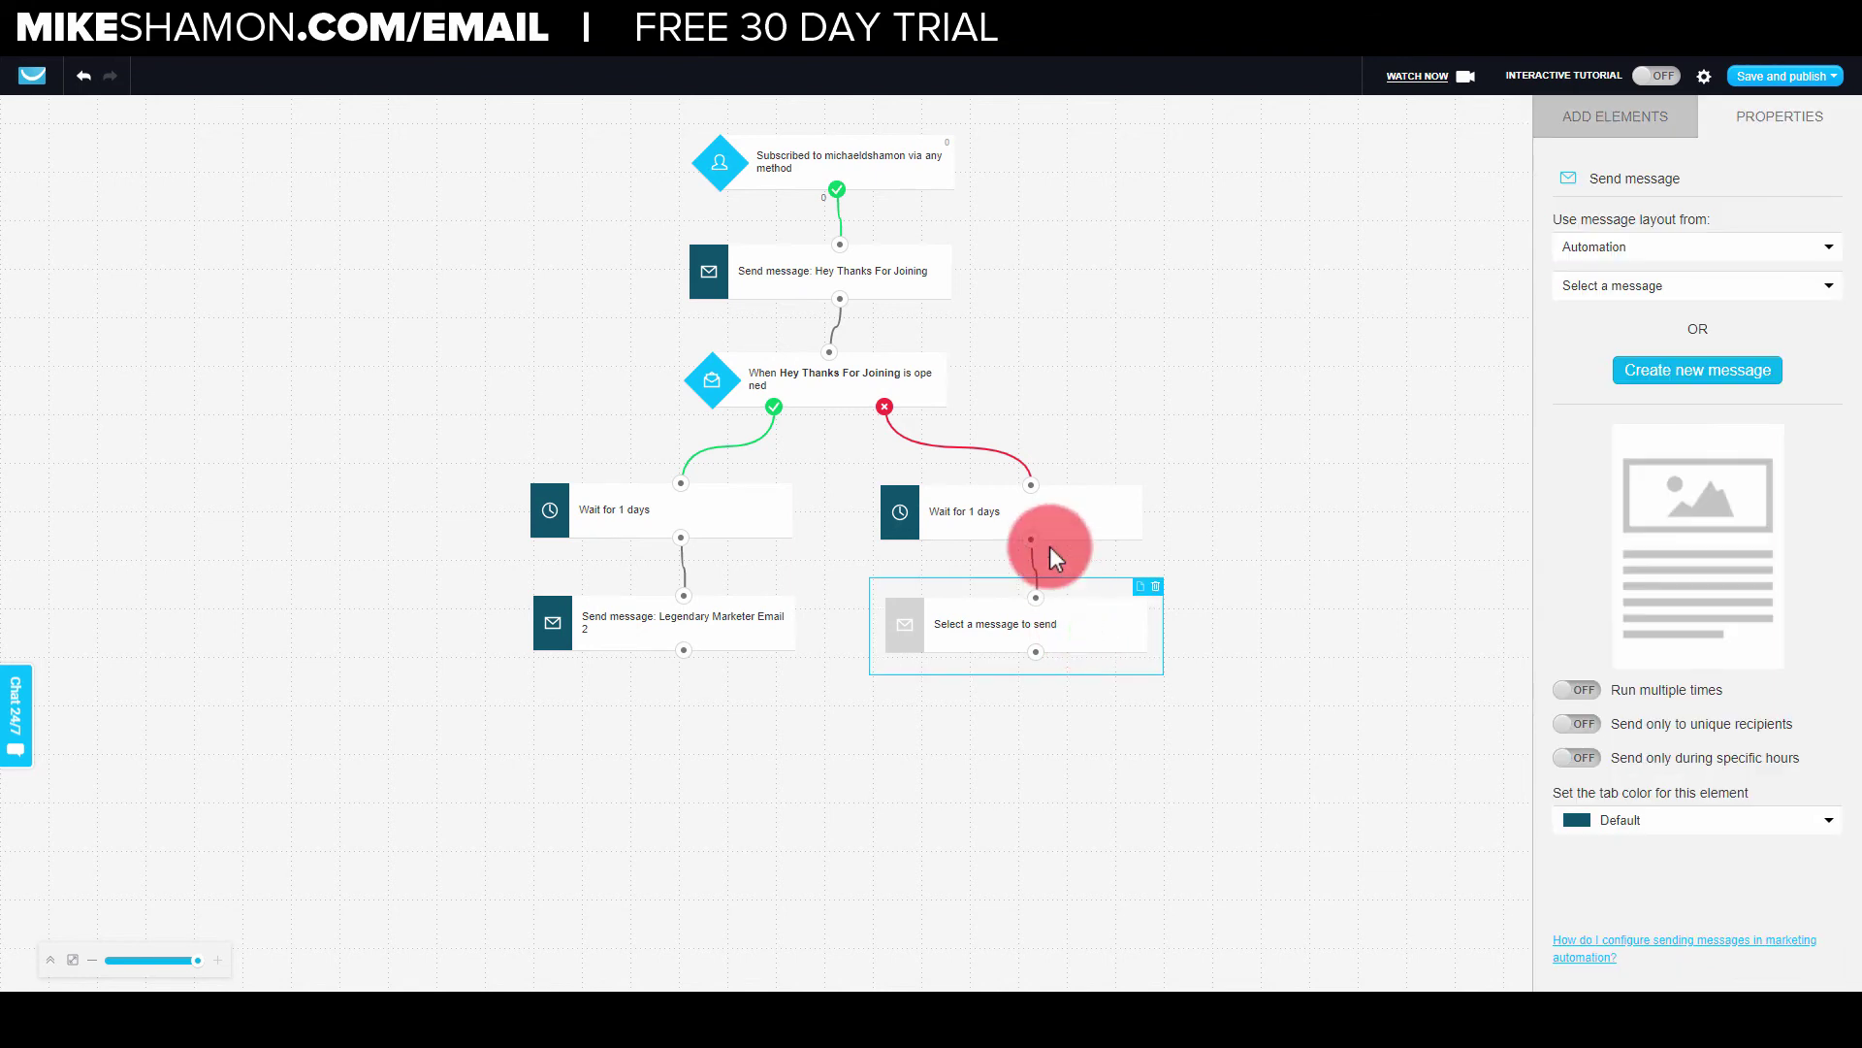
click(1683, 286)
click(1677, 335)
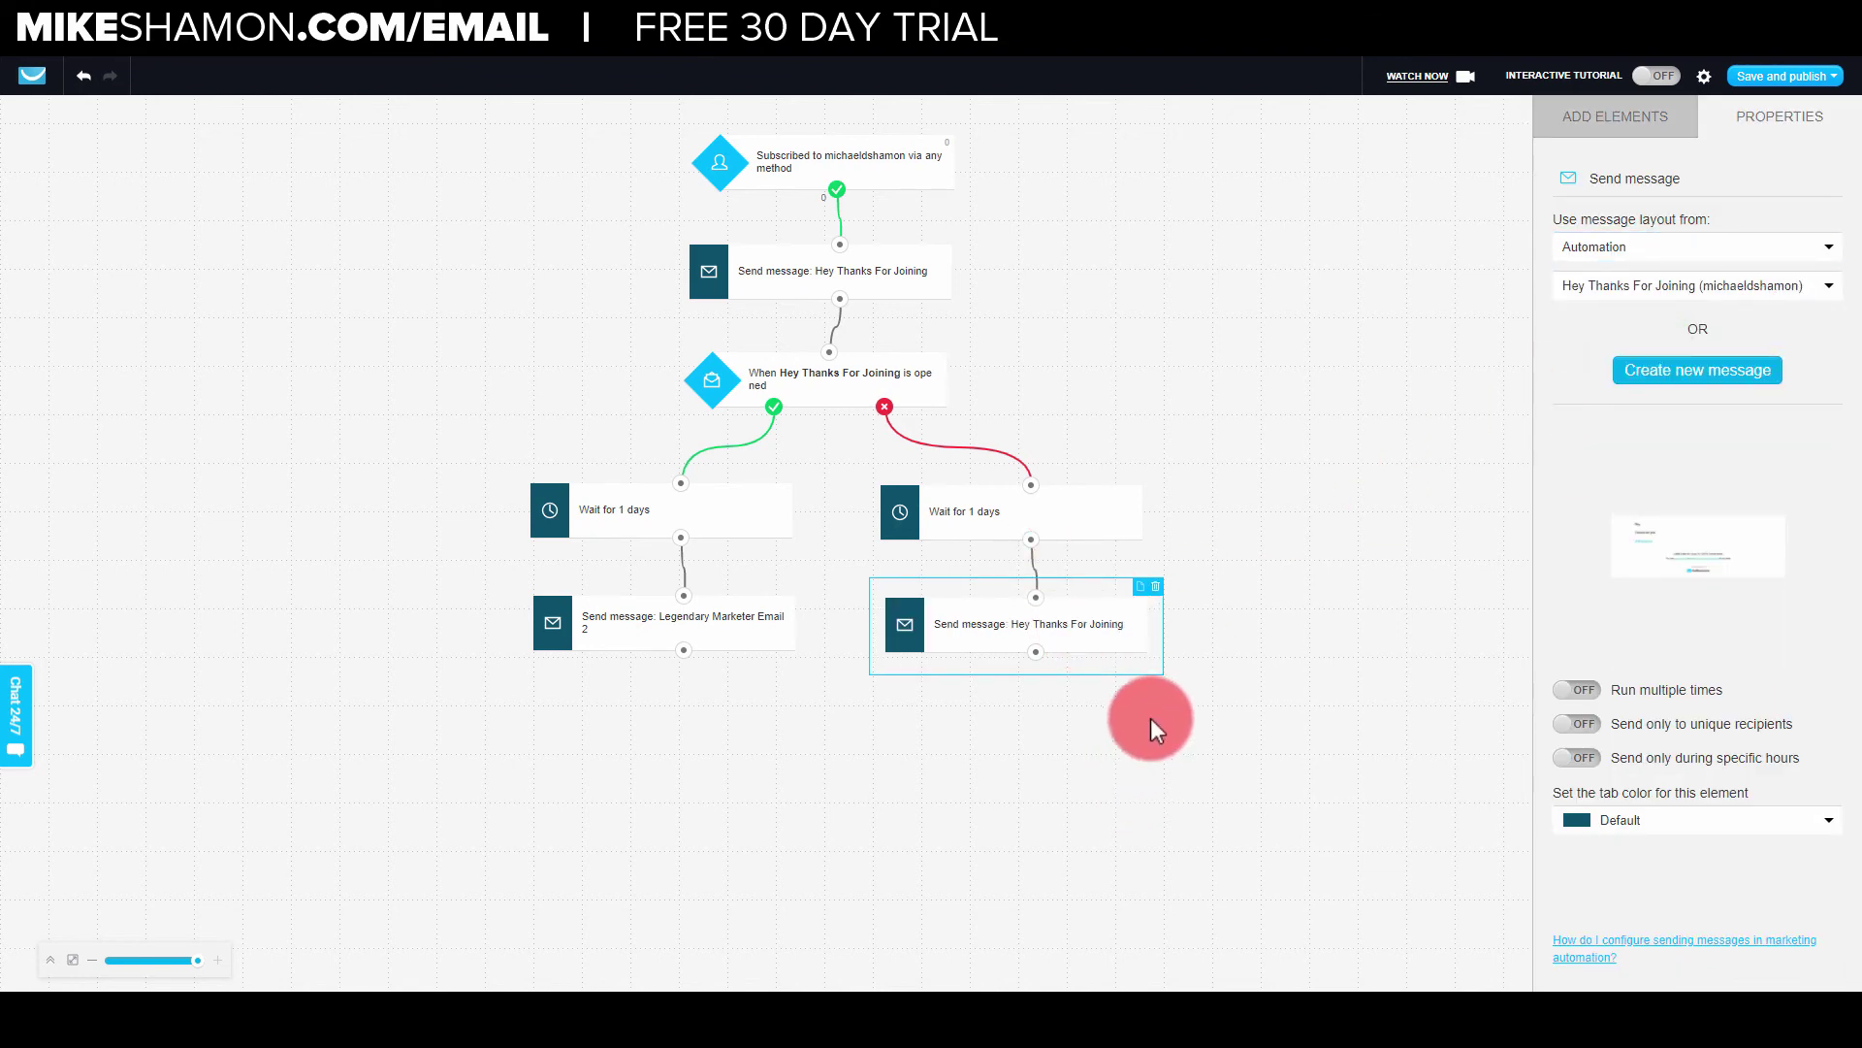
Add a 1-day wait below the resent Hey Thanks For Joining message and connect it onward to the Legendary Marketer Email 2 action.
click(1223, 497)
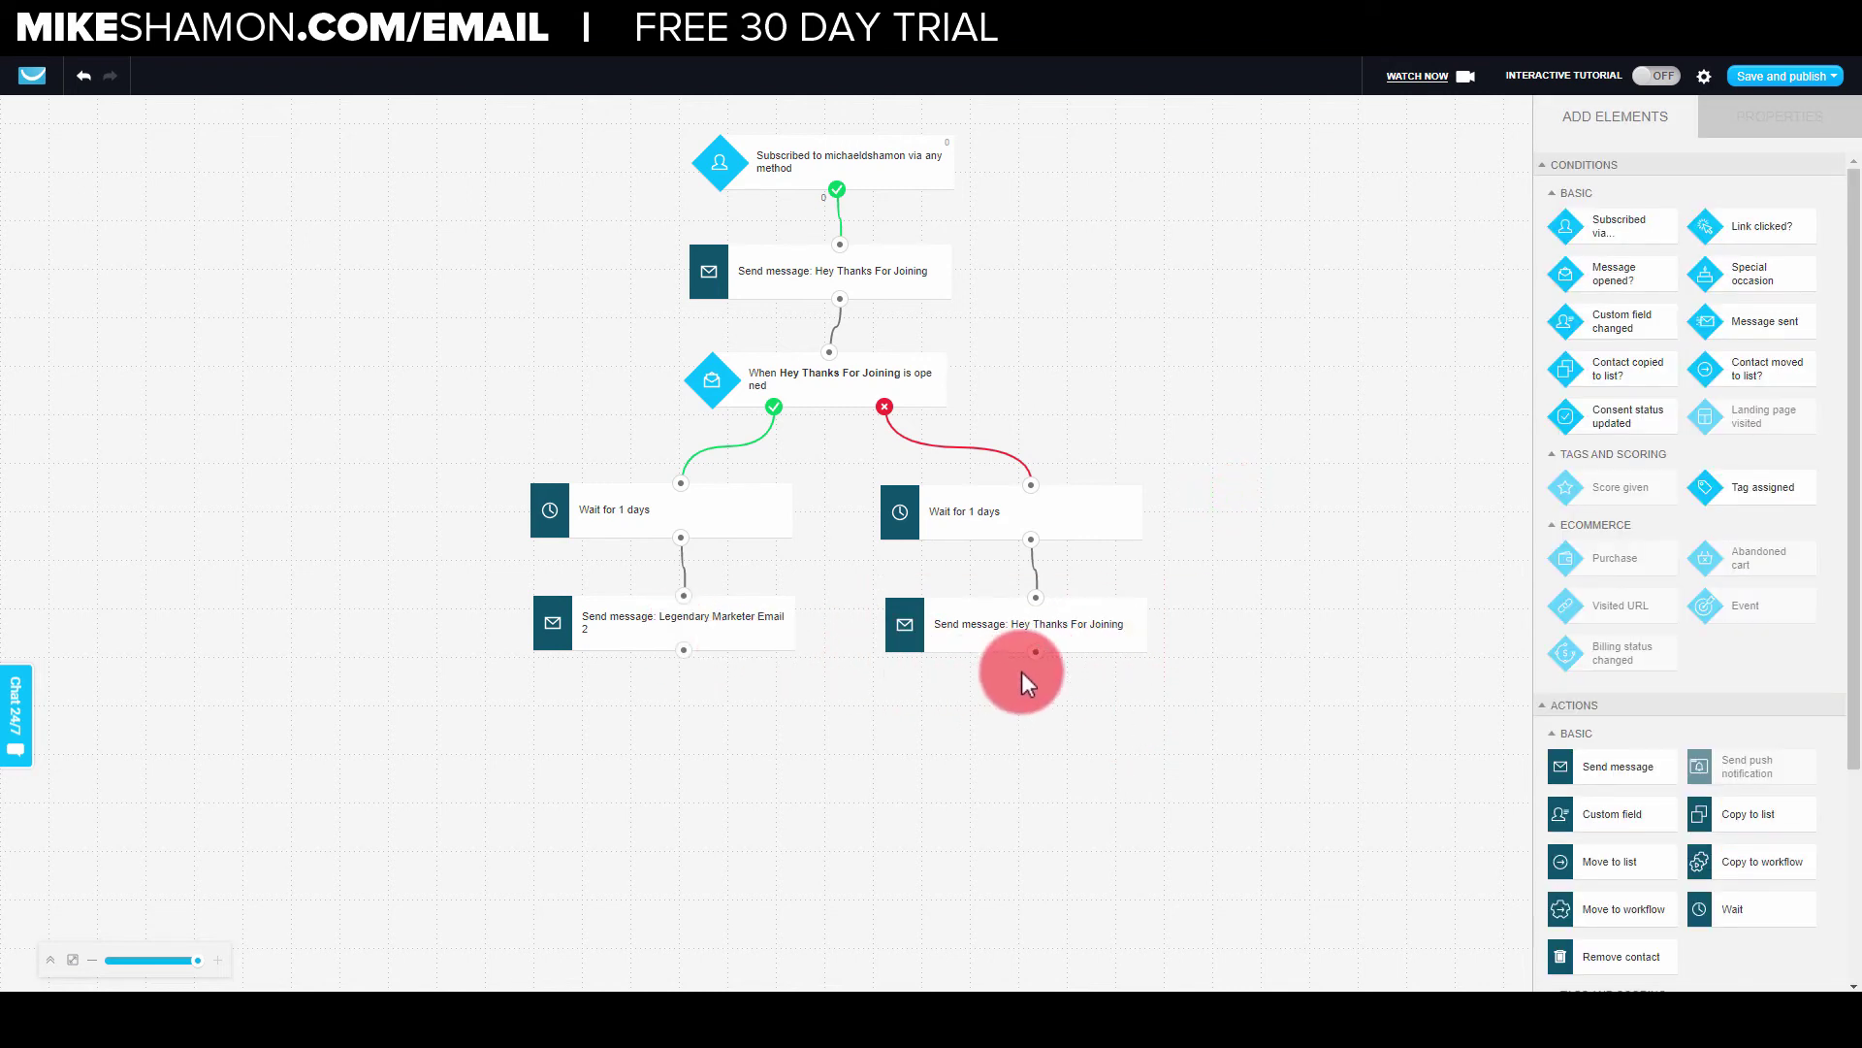
drag(1734, 911, 1037, 705)
click(1039, 767)
drag(1039, 773, 958, 776)
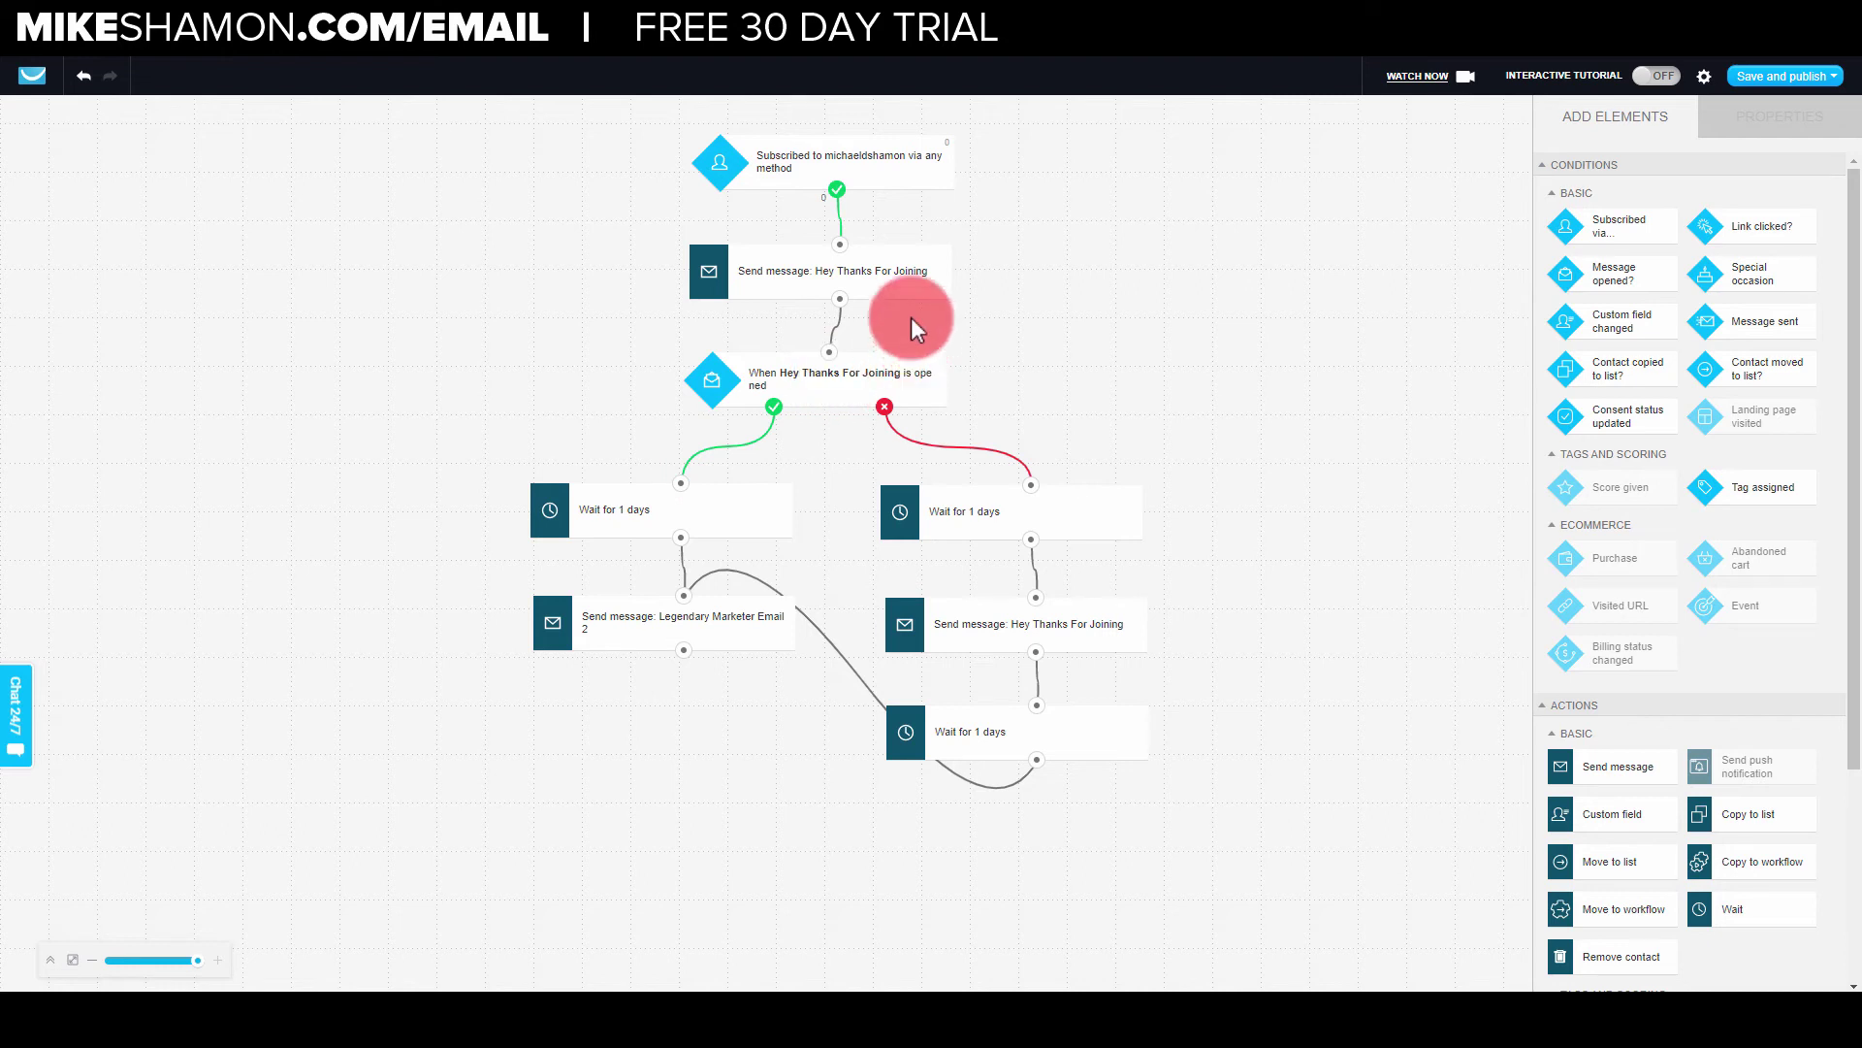
click(892, 279)
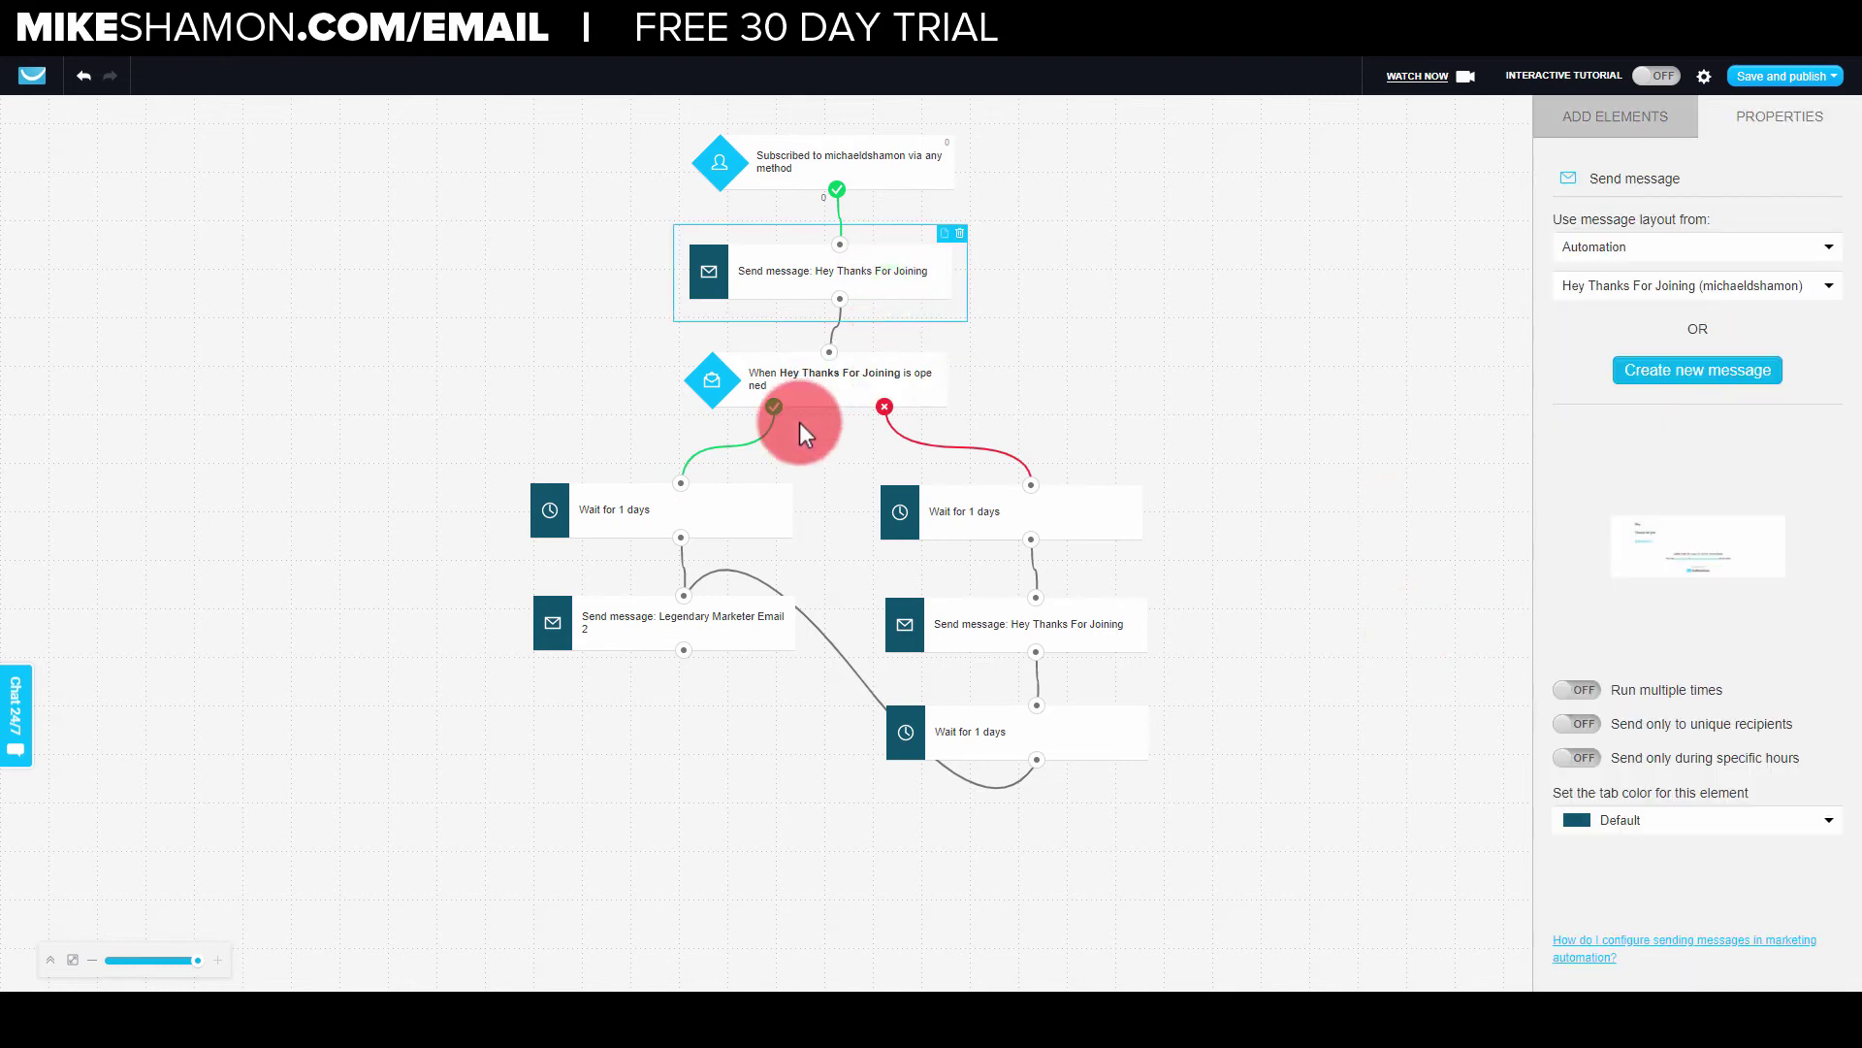
click(625, 523)
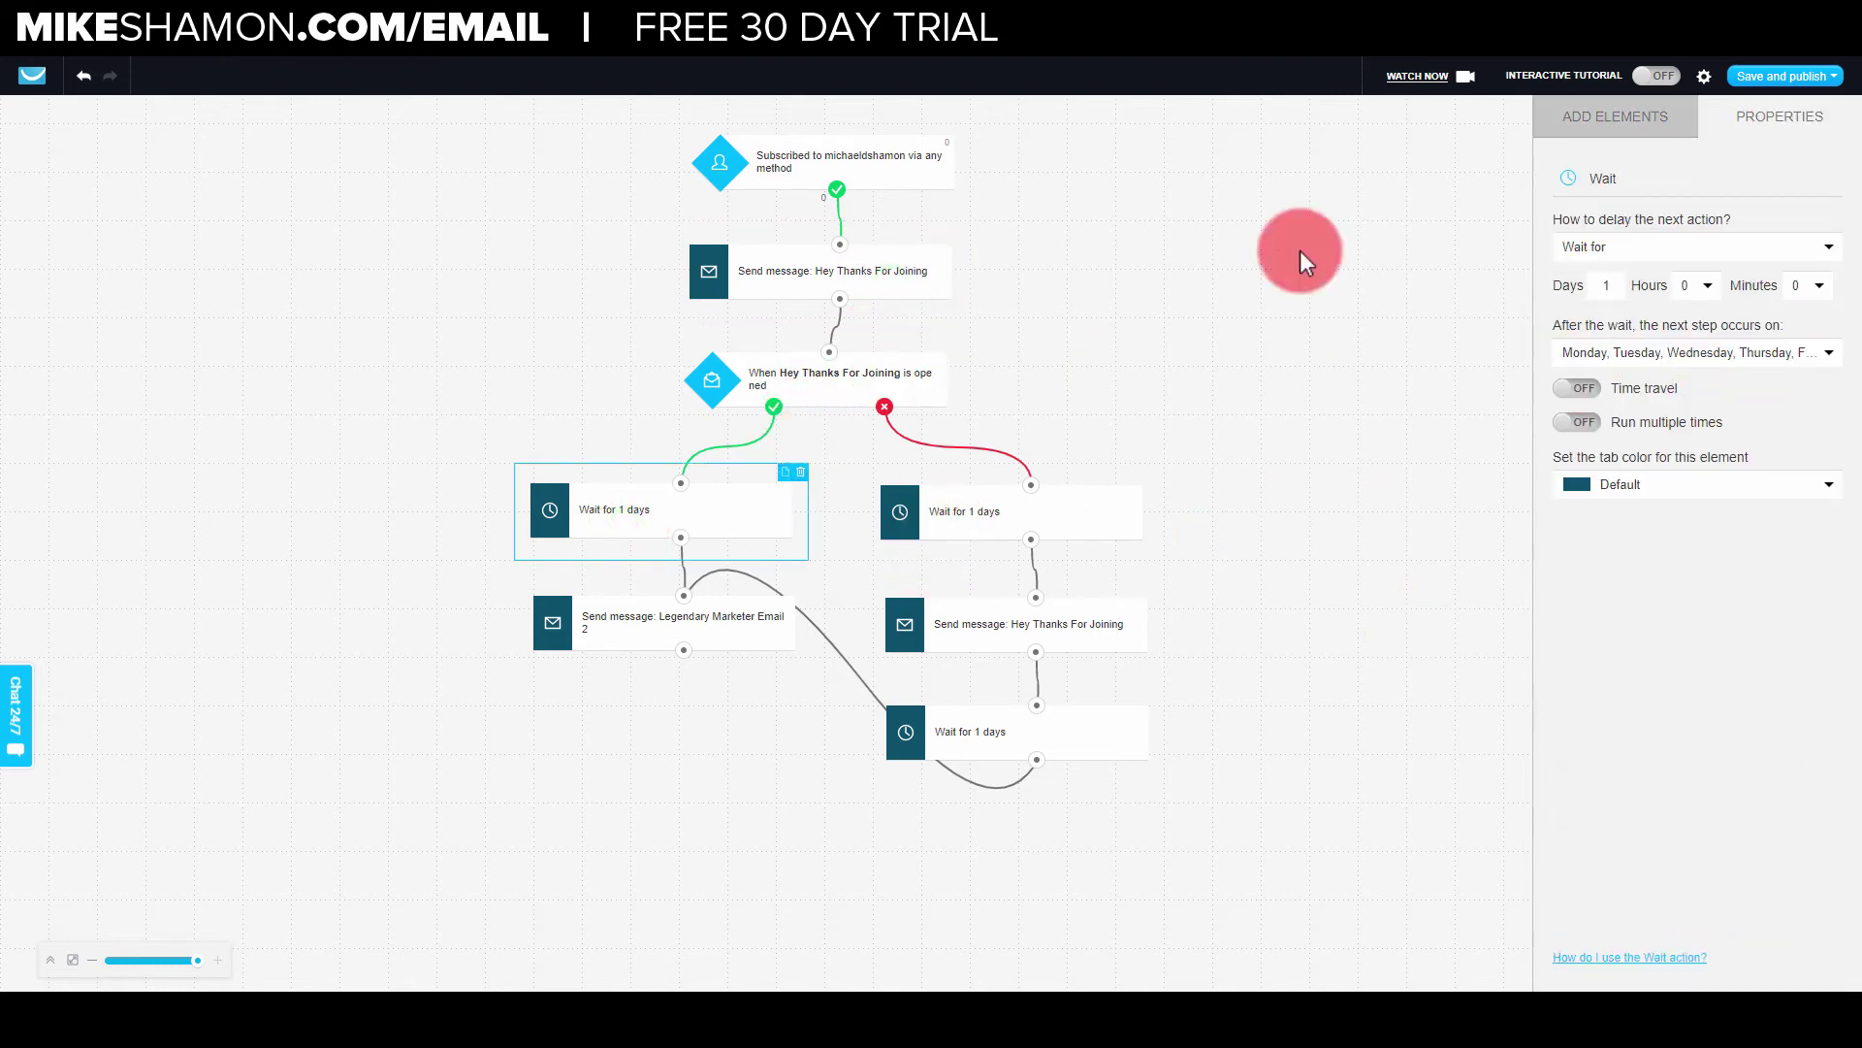
click(1589, 130)
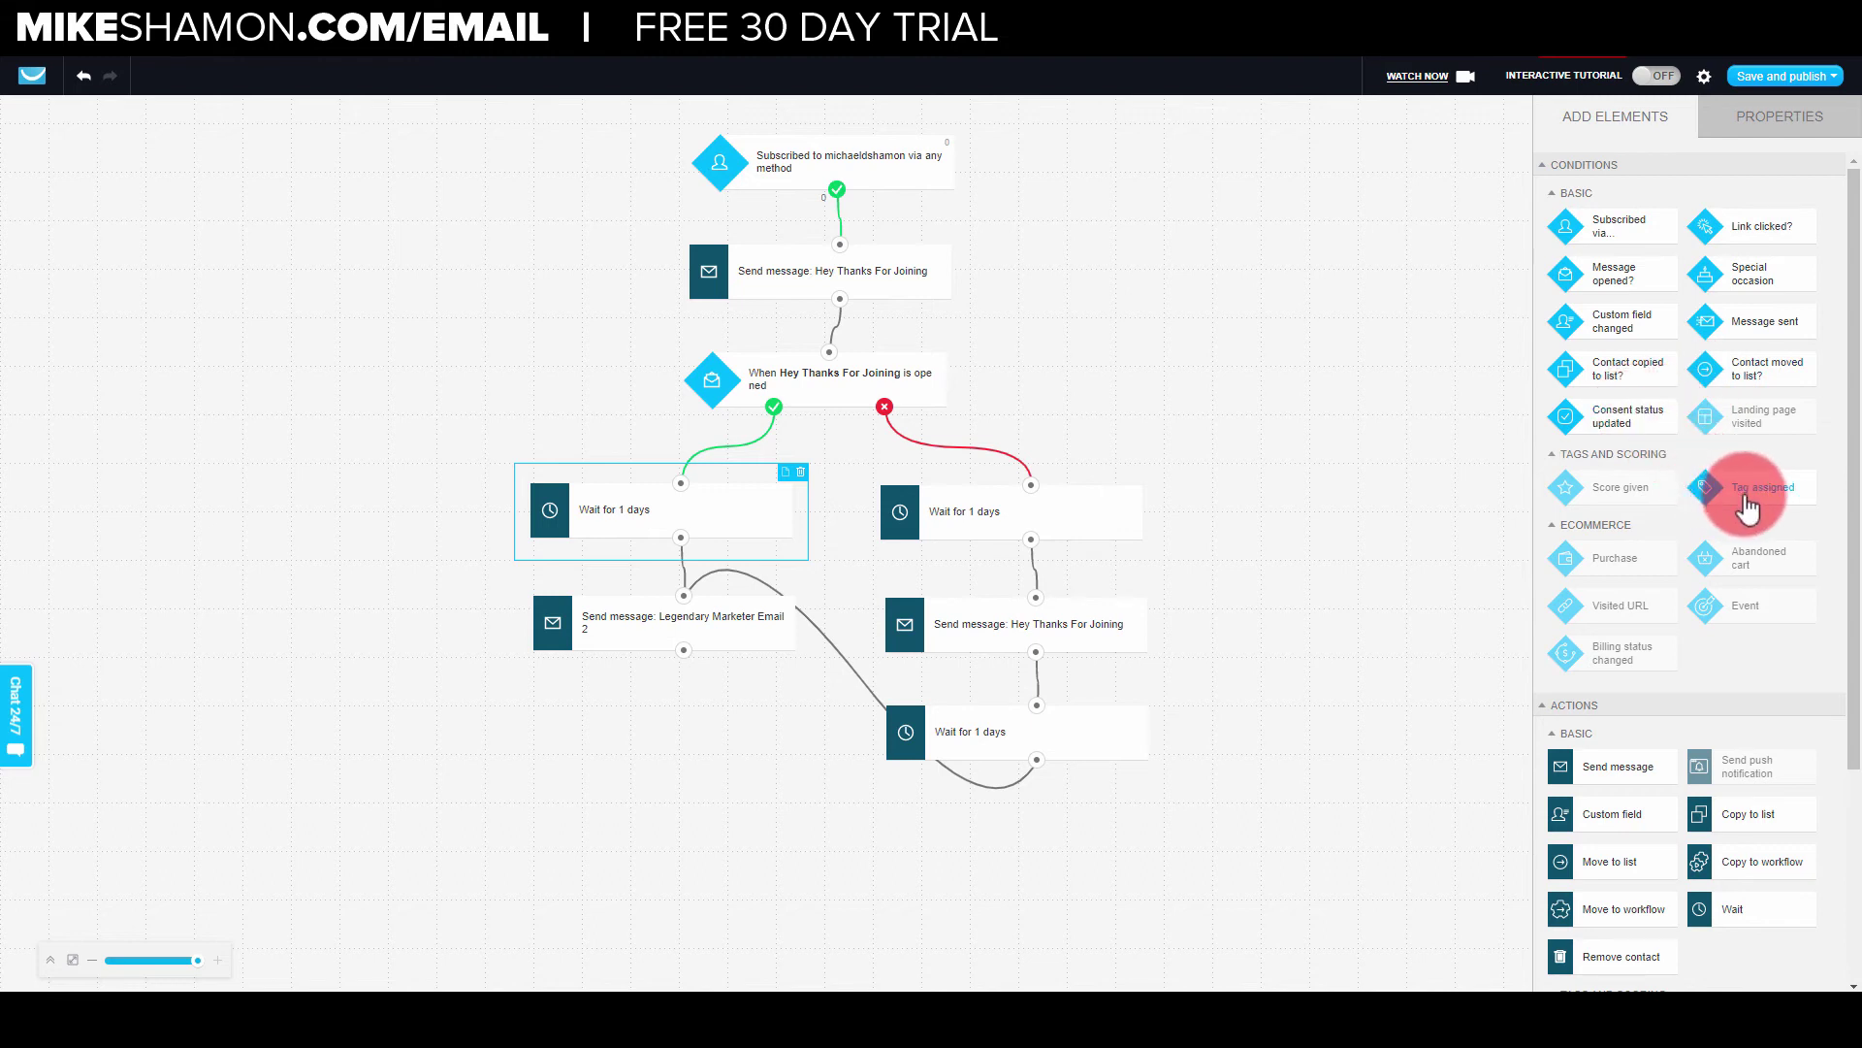
drag(1762, 490, 1154, 345)
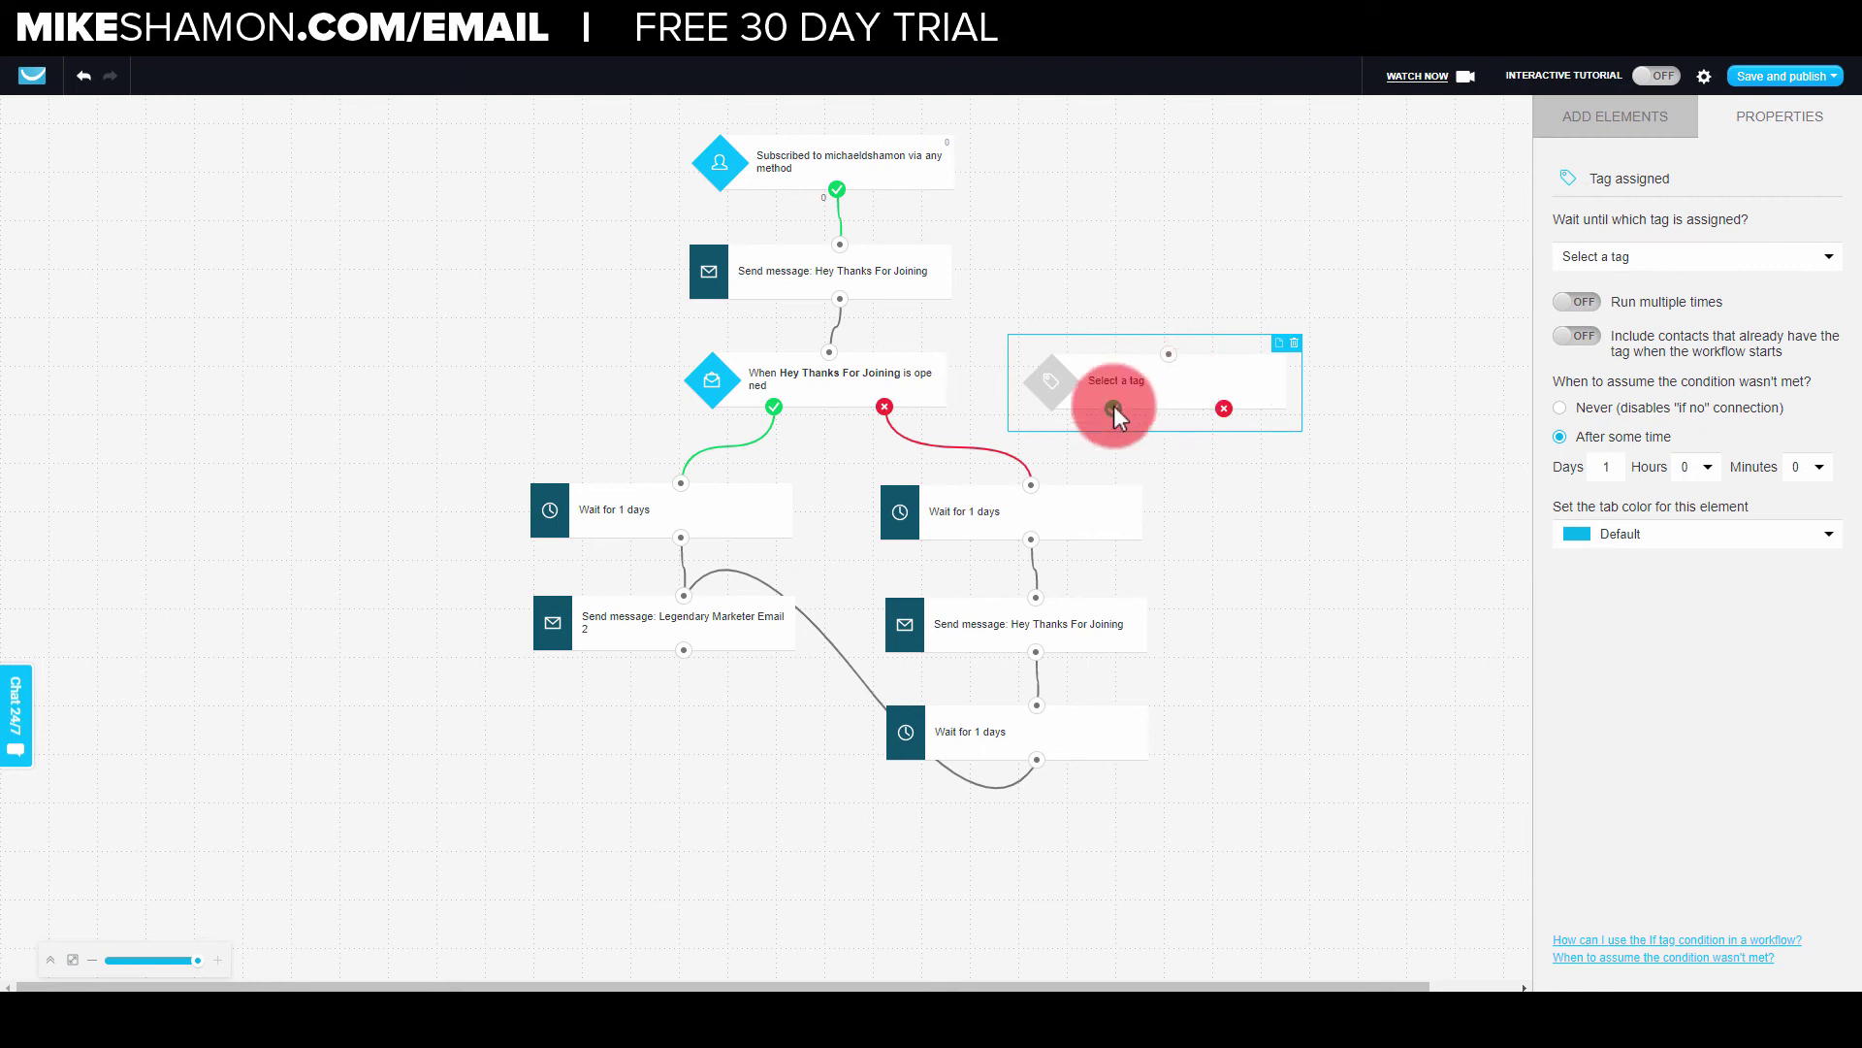
drag(813, 330, 820, 341)
click(1688, 250)
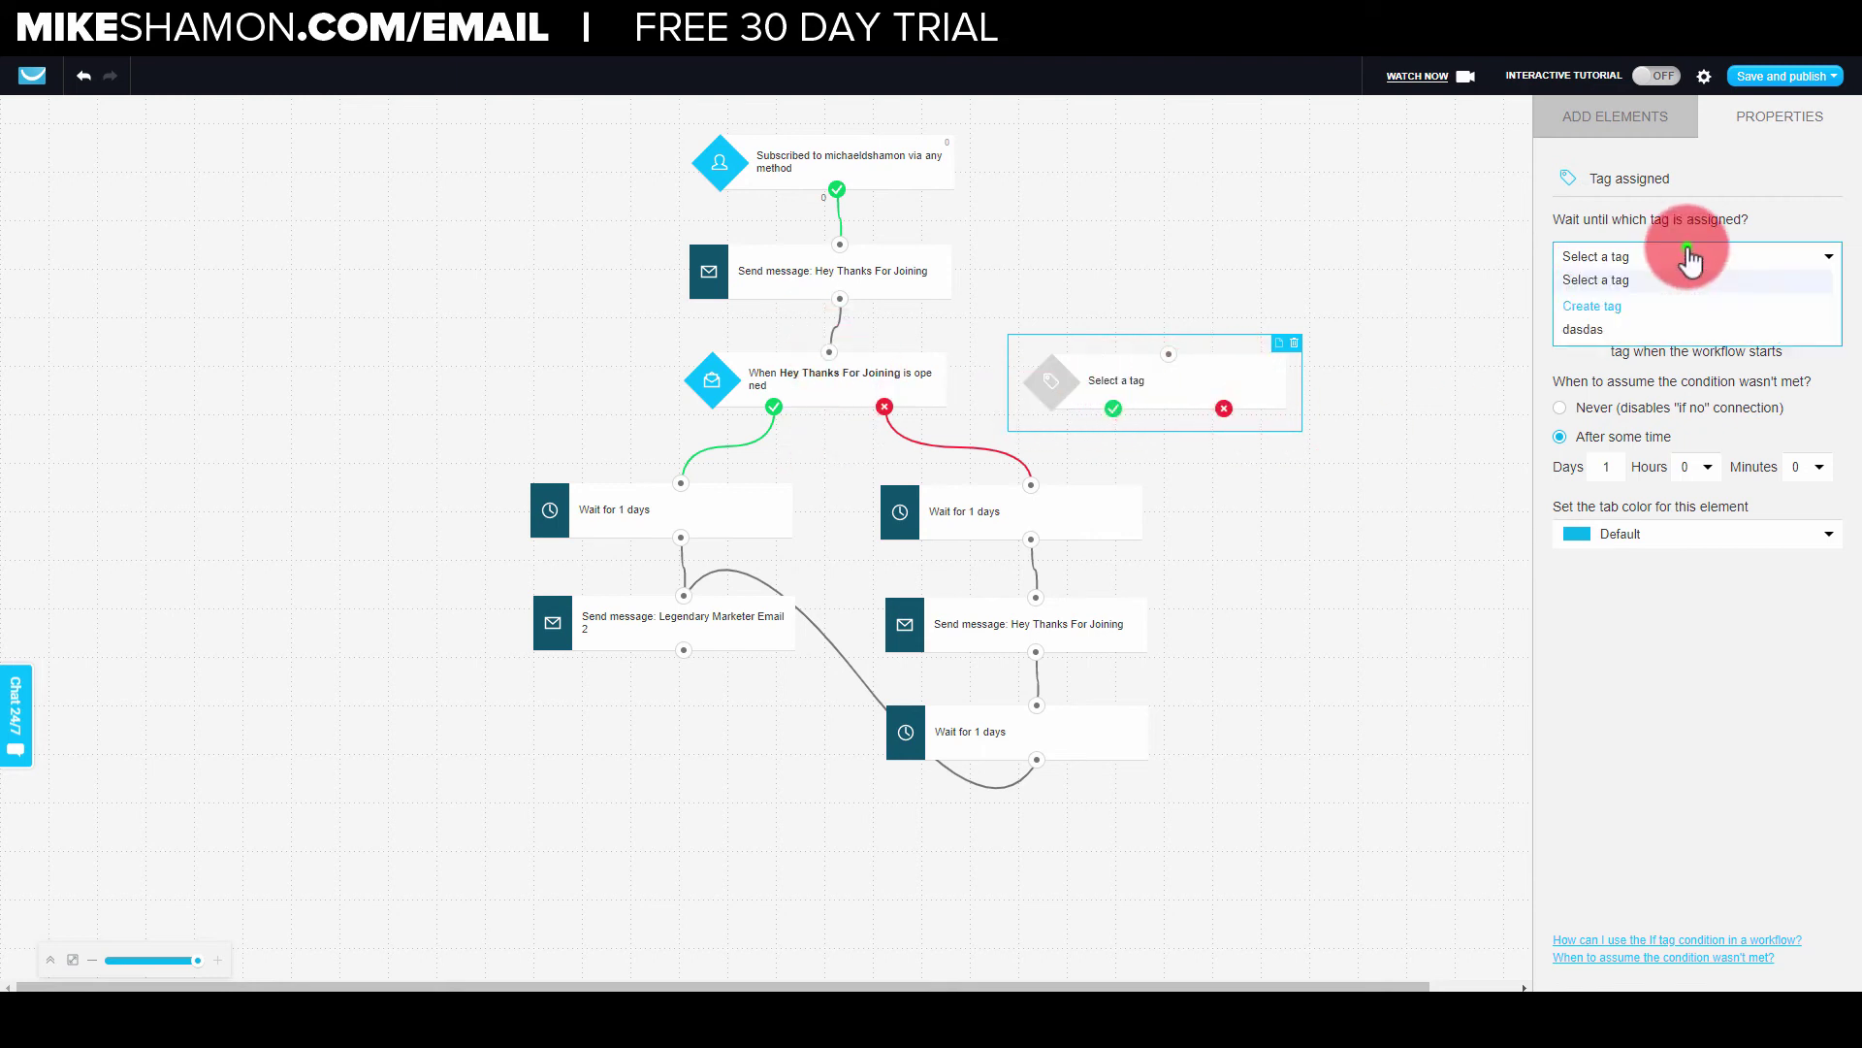
click(1790, 218)
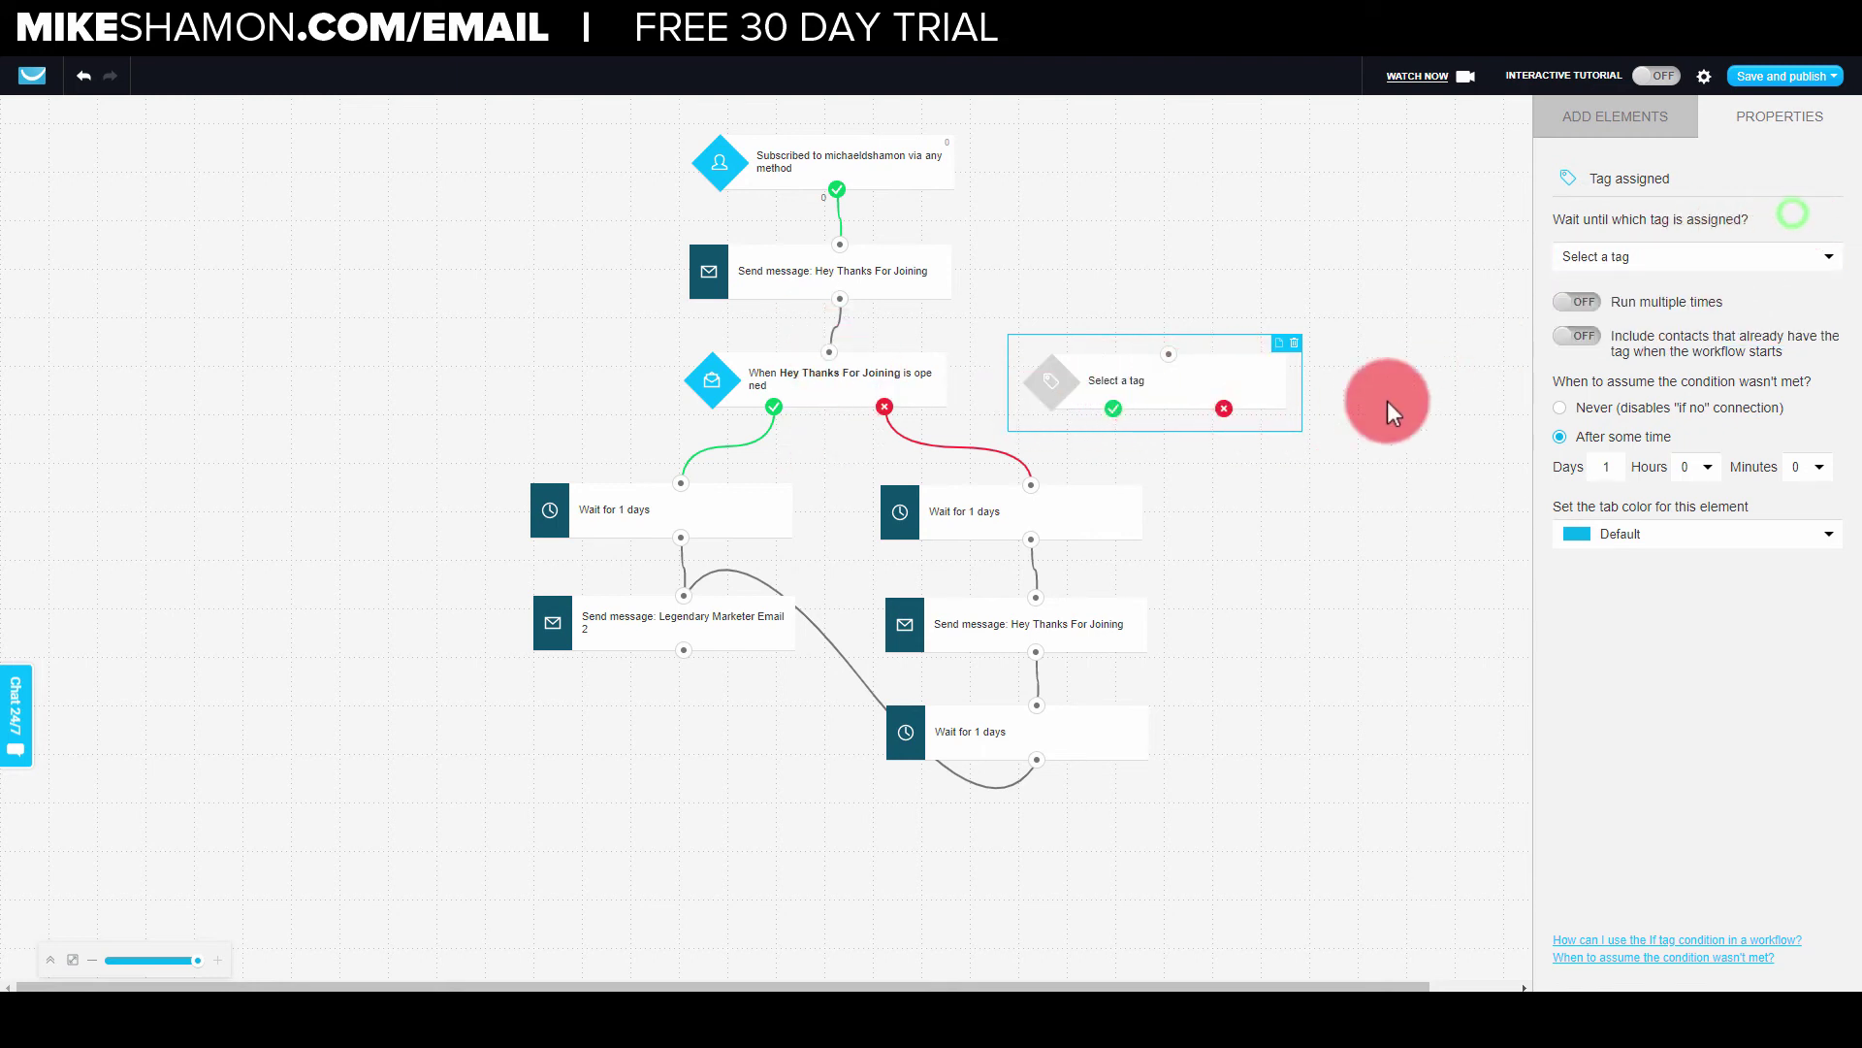
click(1294, 346)
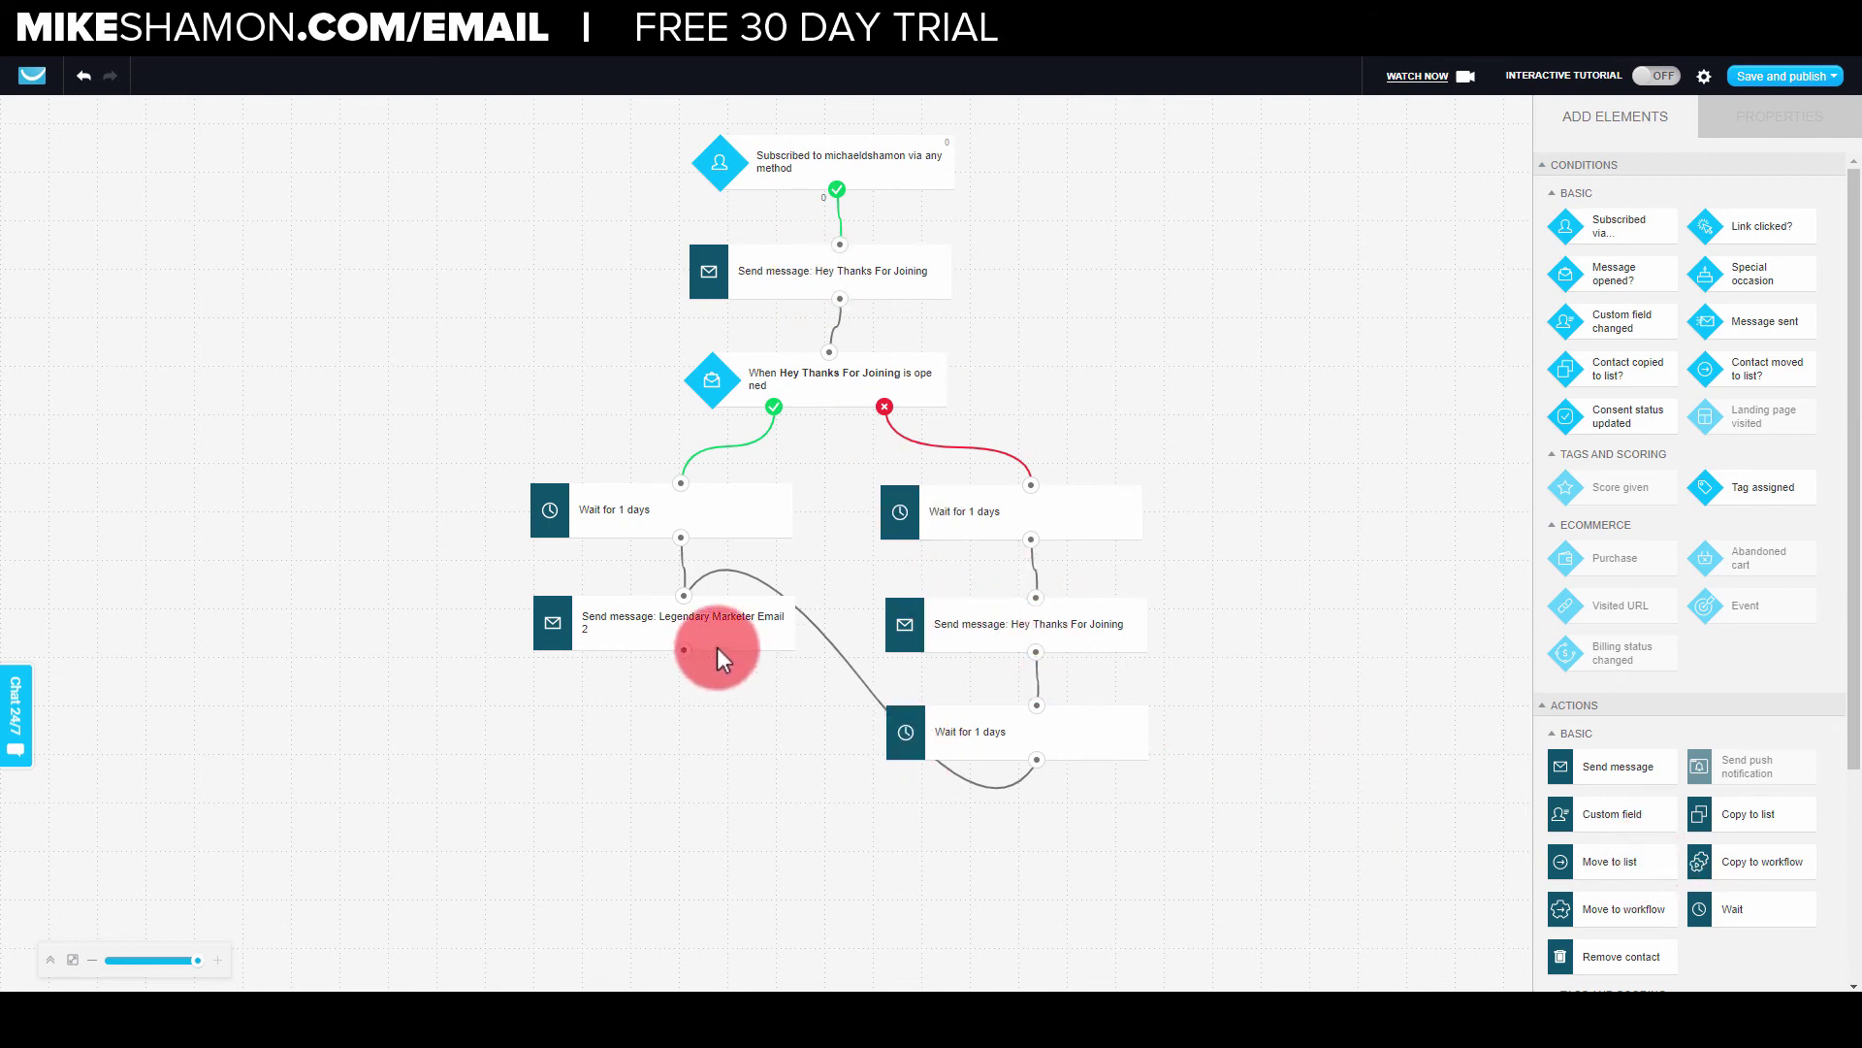
click(1634, 873)
drag(1639, 873, 1222, 362)
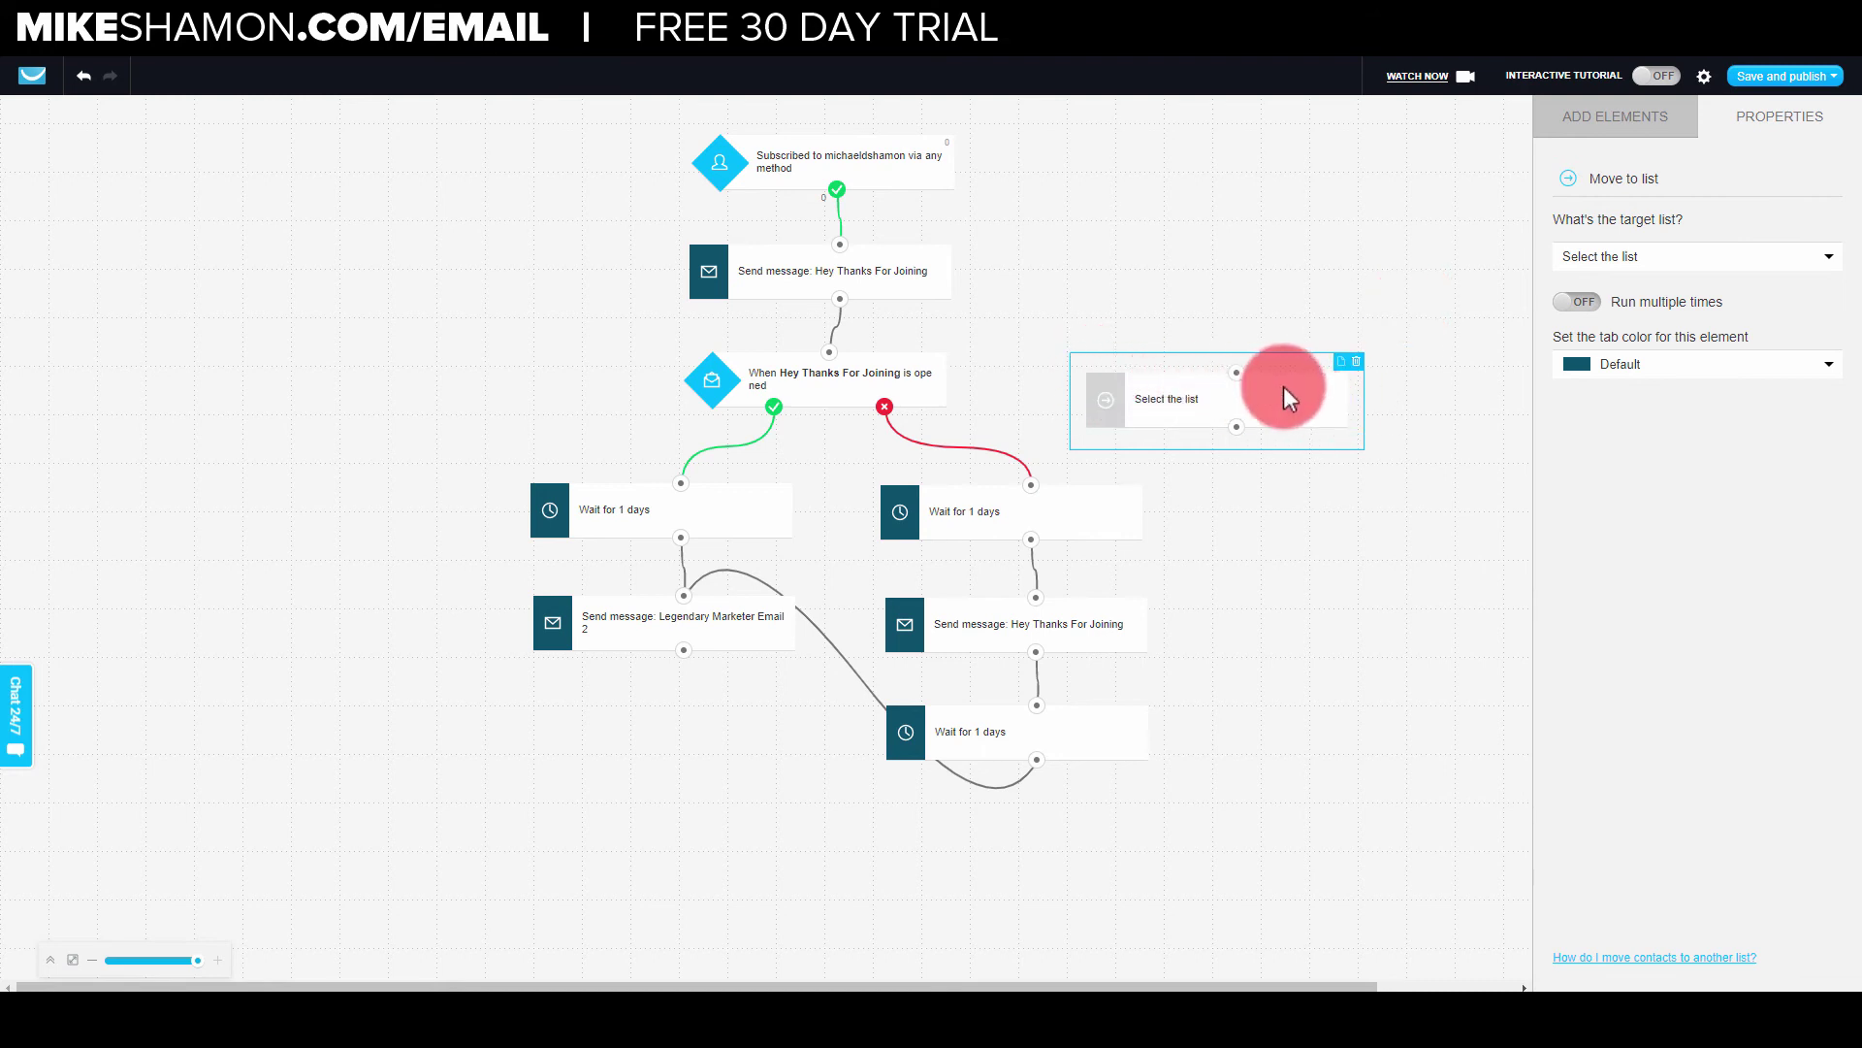
click(1629, 130)
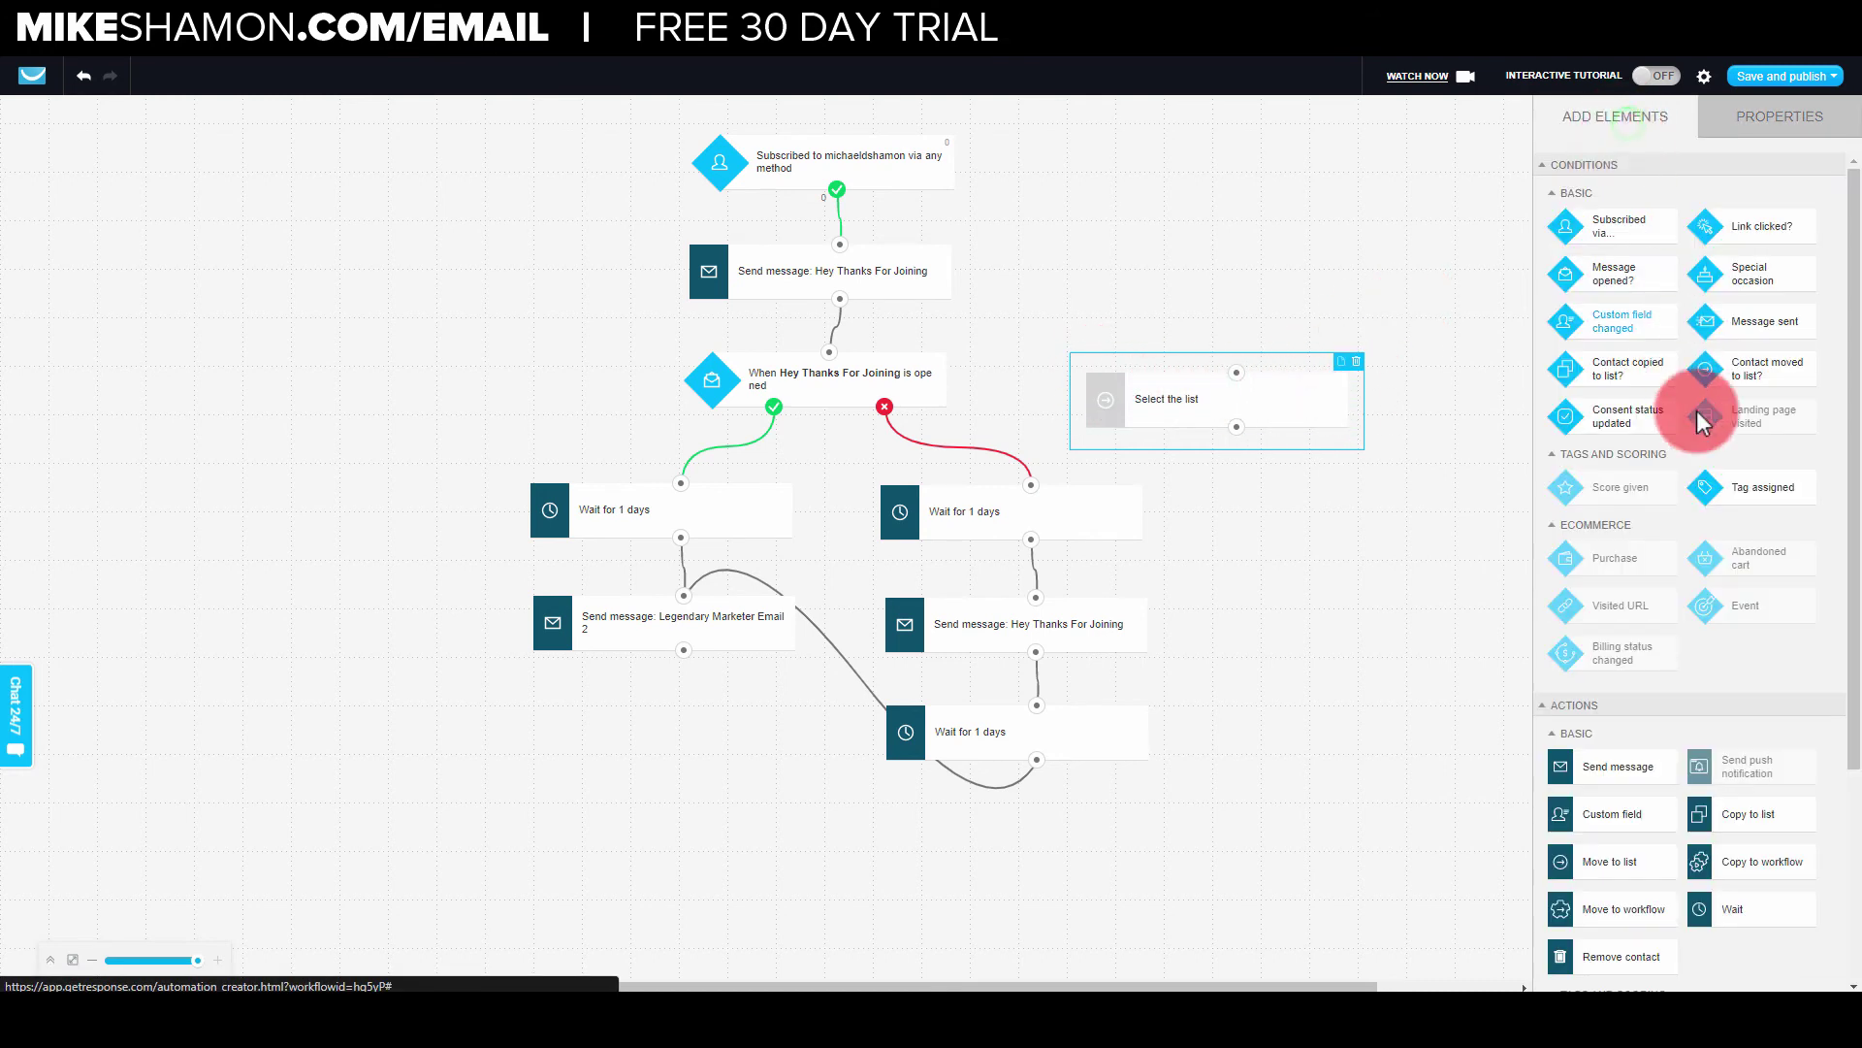
click(1356, 360)
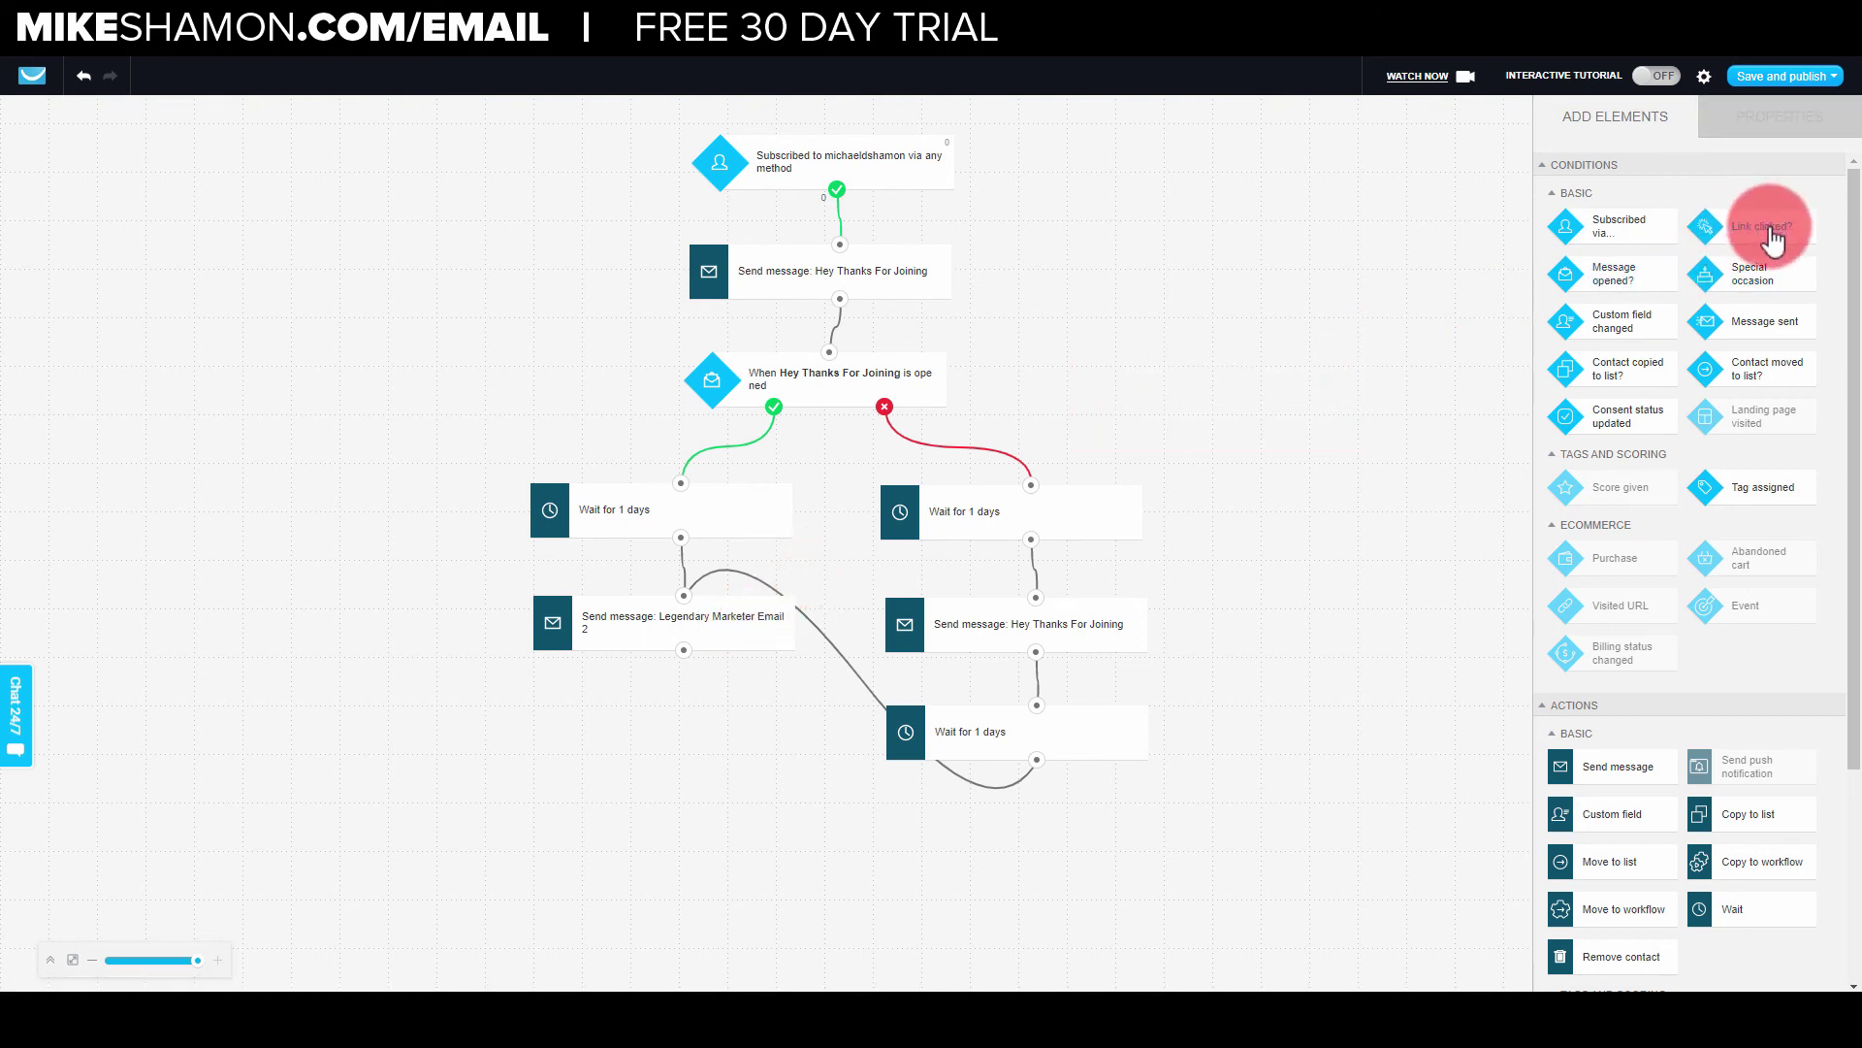
Add a link clicked condition beside the opened branch and make it track a specific link from a specific Automation message.
drag(1781, 236, 304, 454)
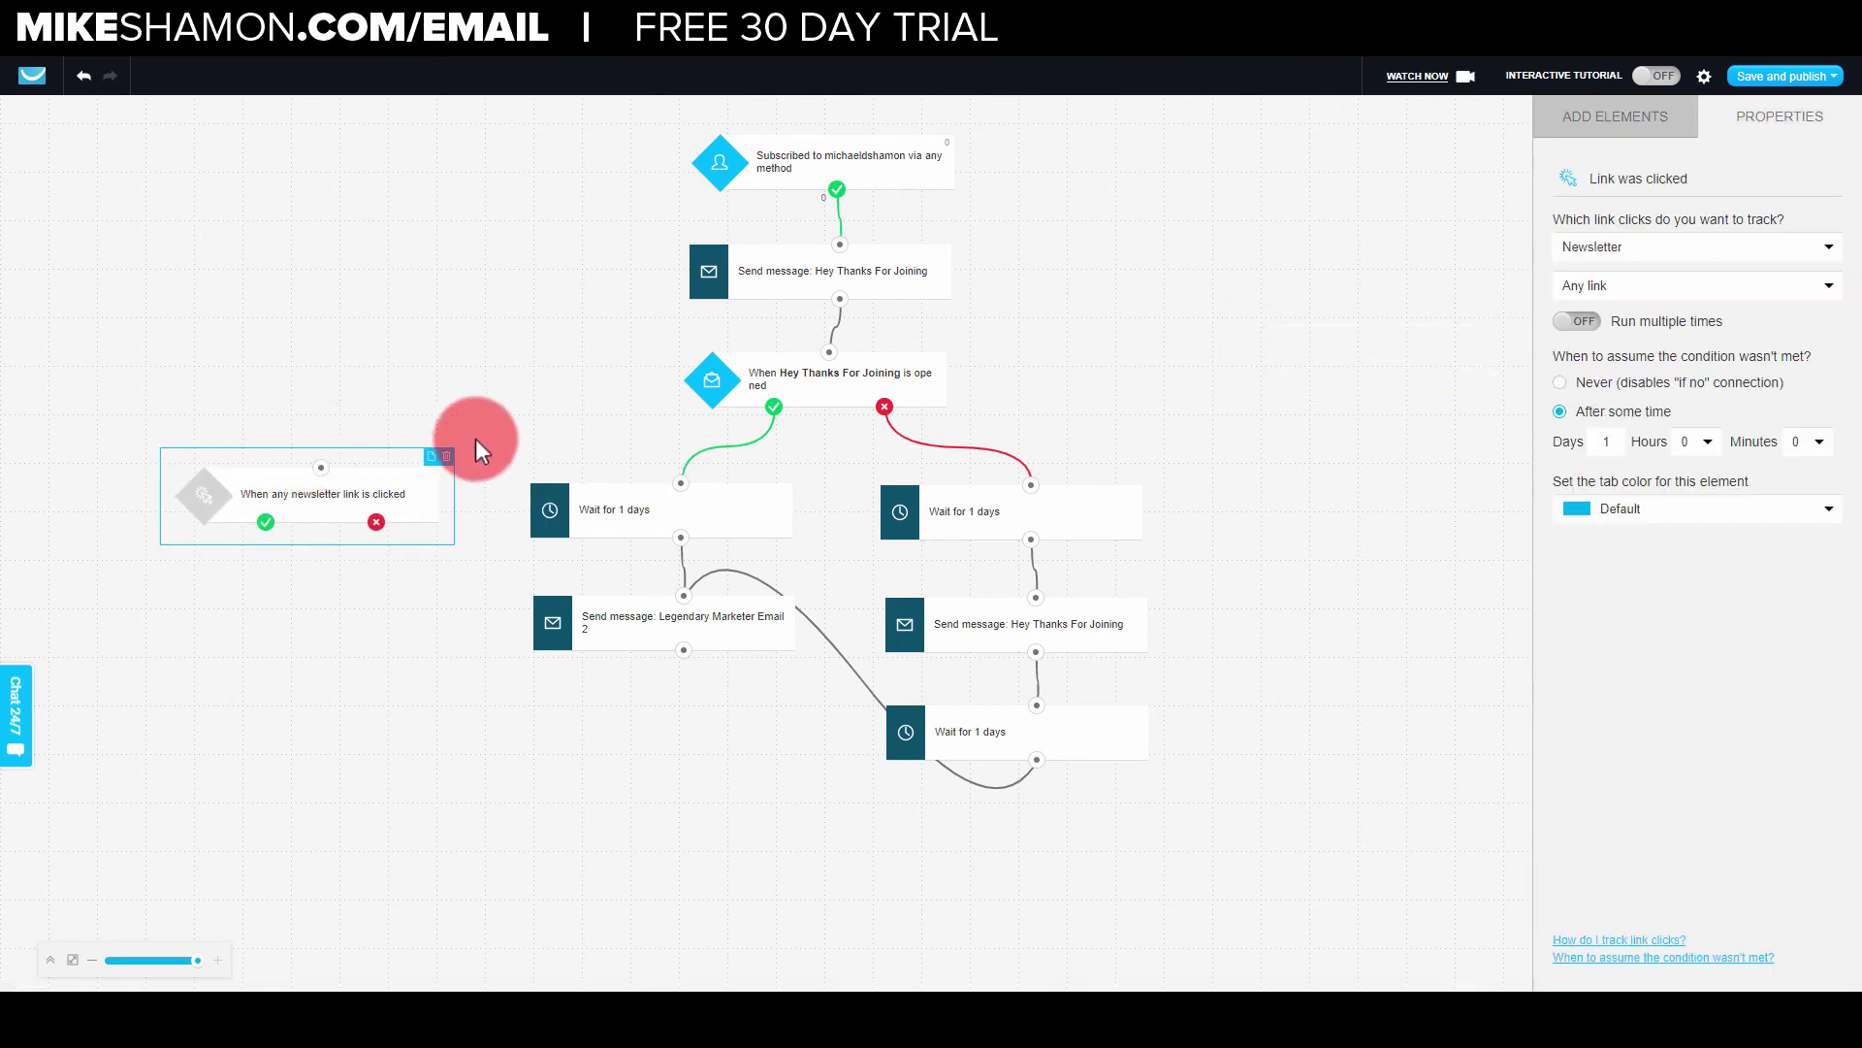
click(1677, 249)
click(1631, 296)
click(1633, 285)
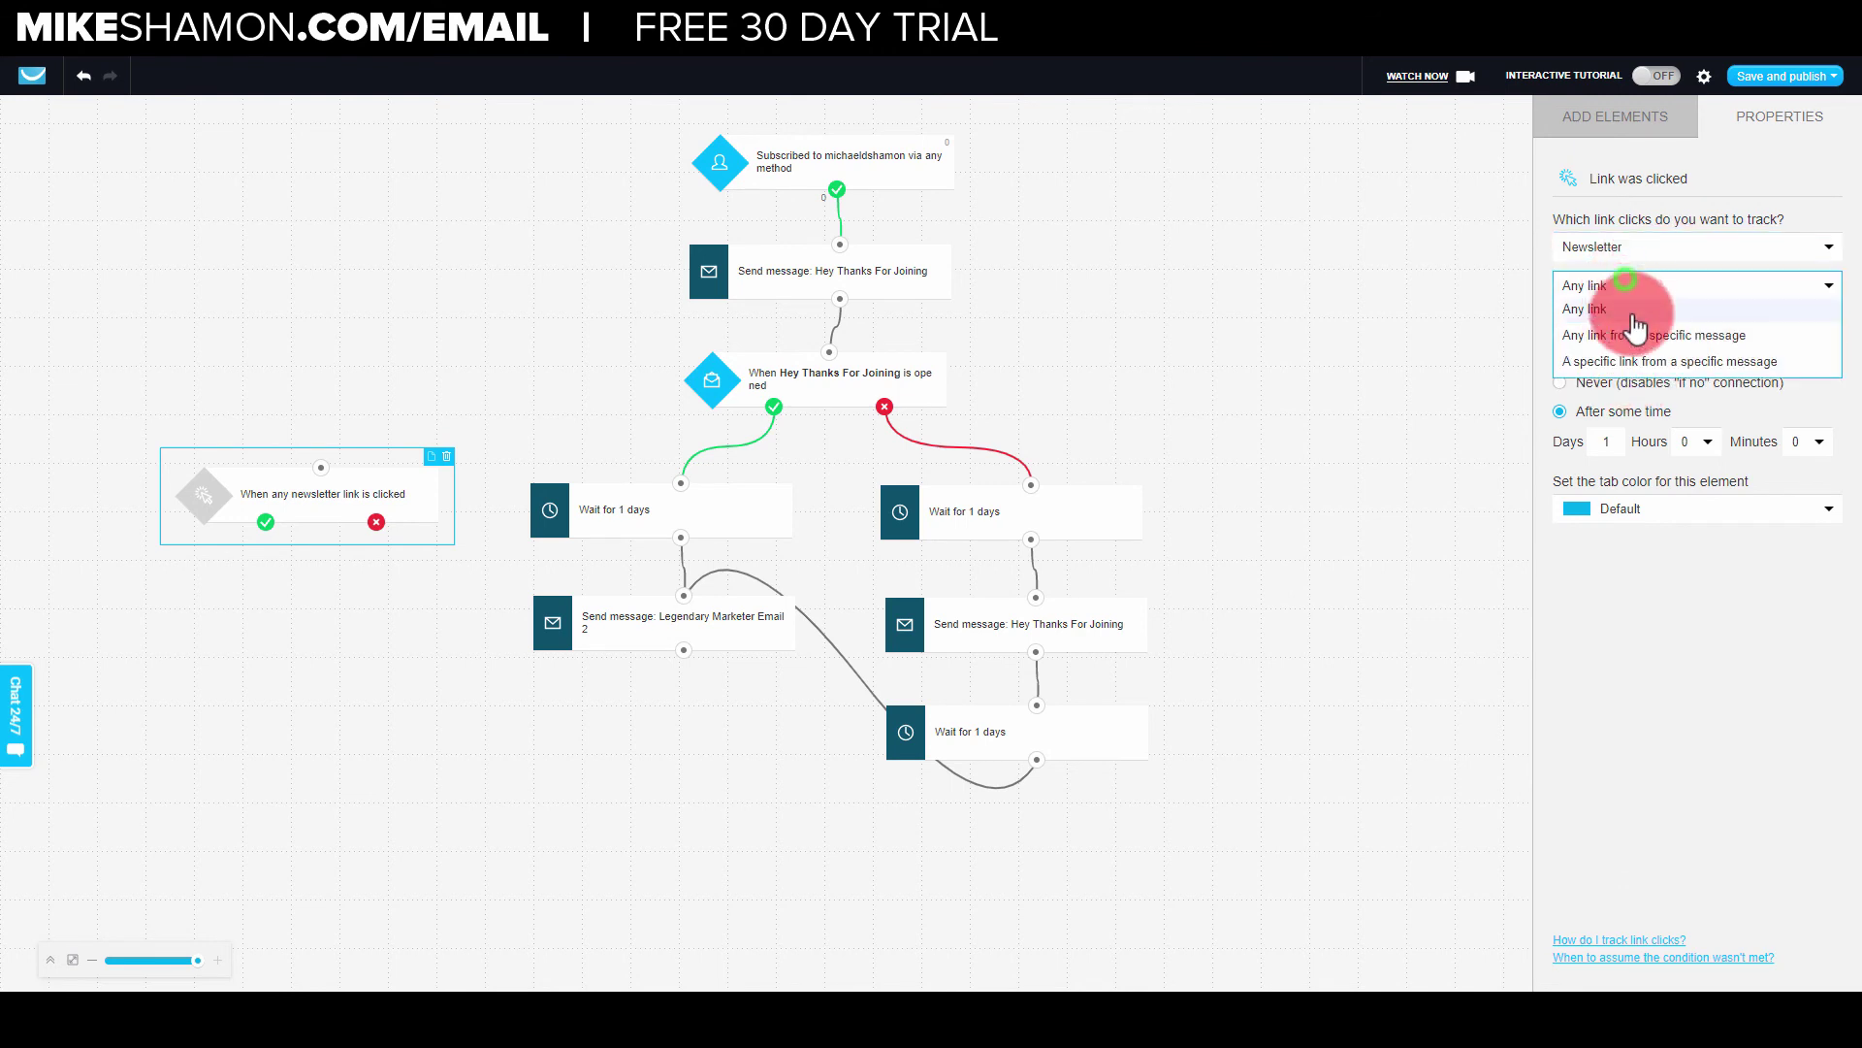
click(1623, 249)
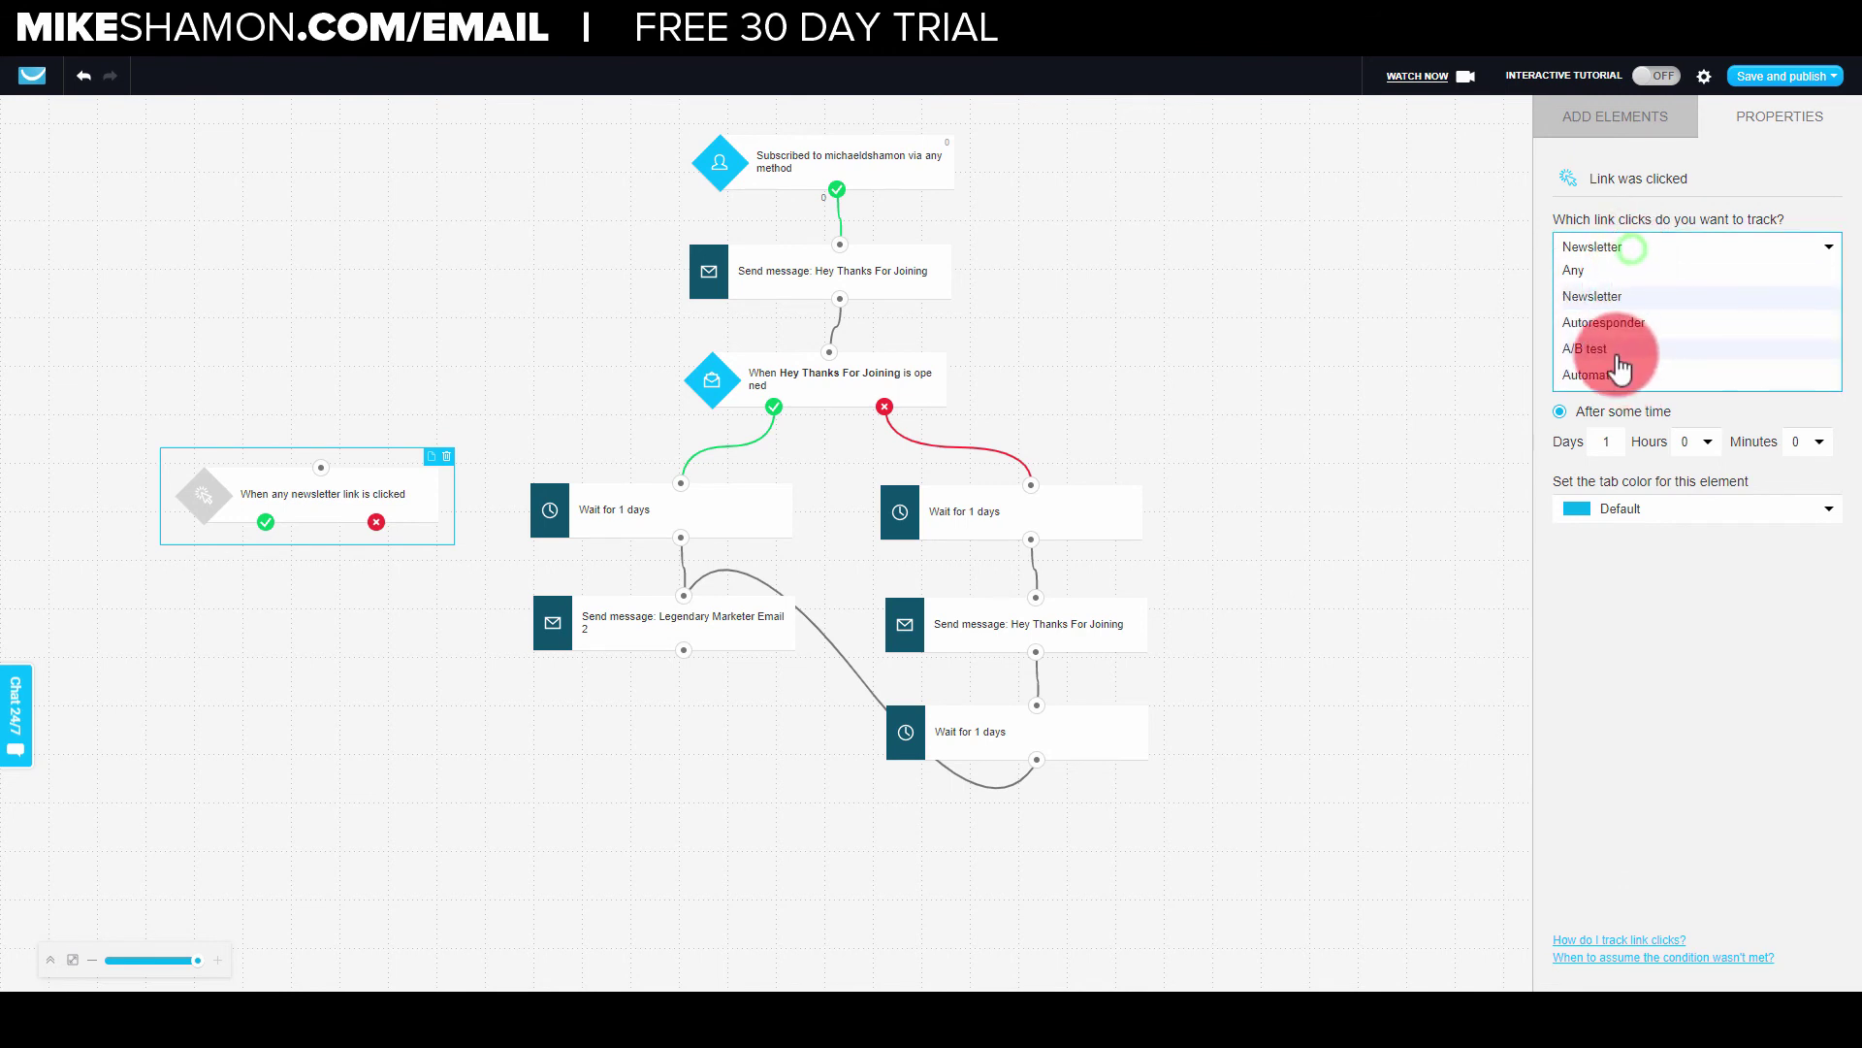
click(1602, 378)
click(1629, 287)
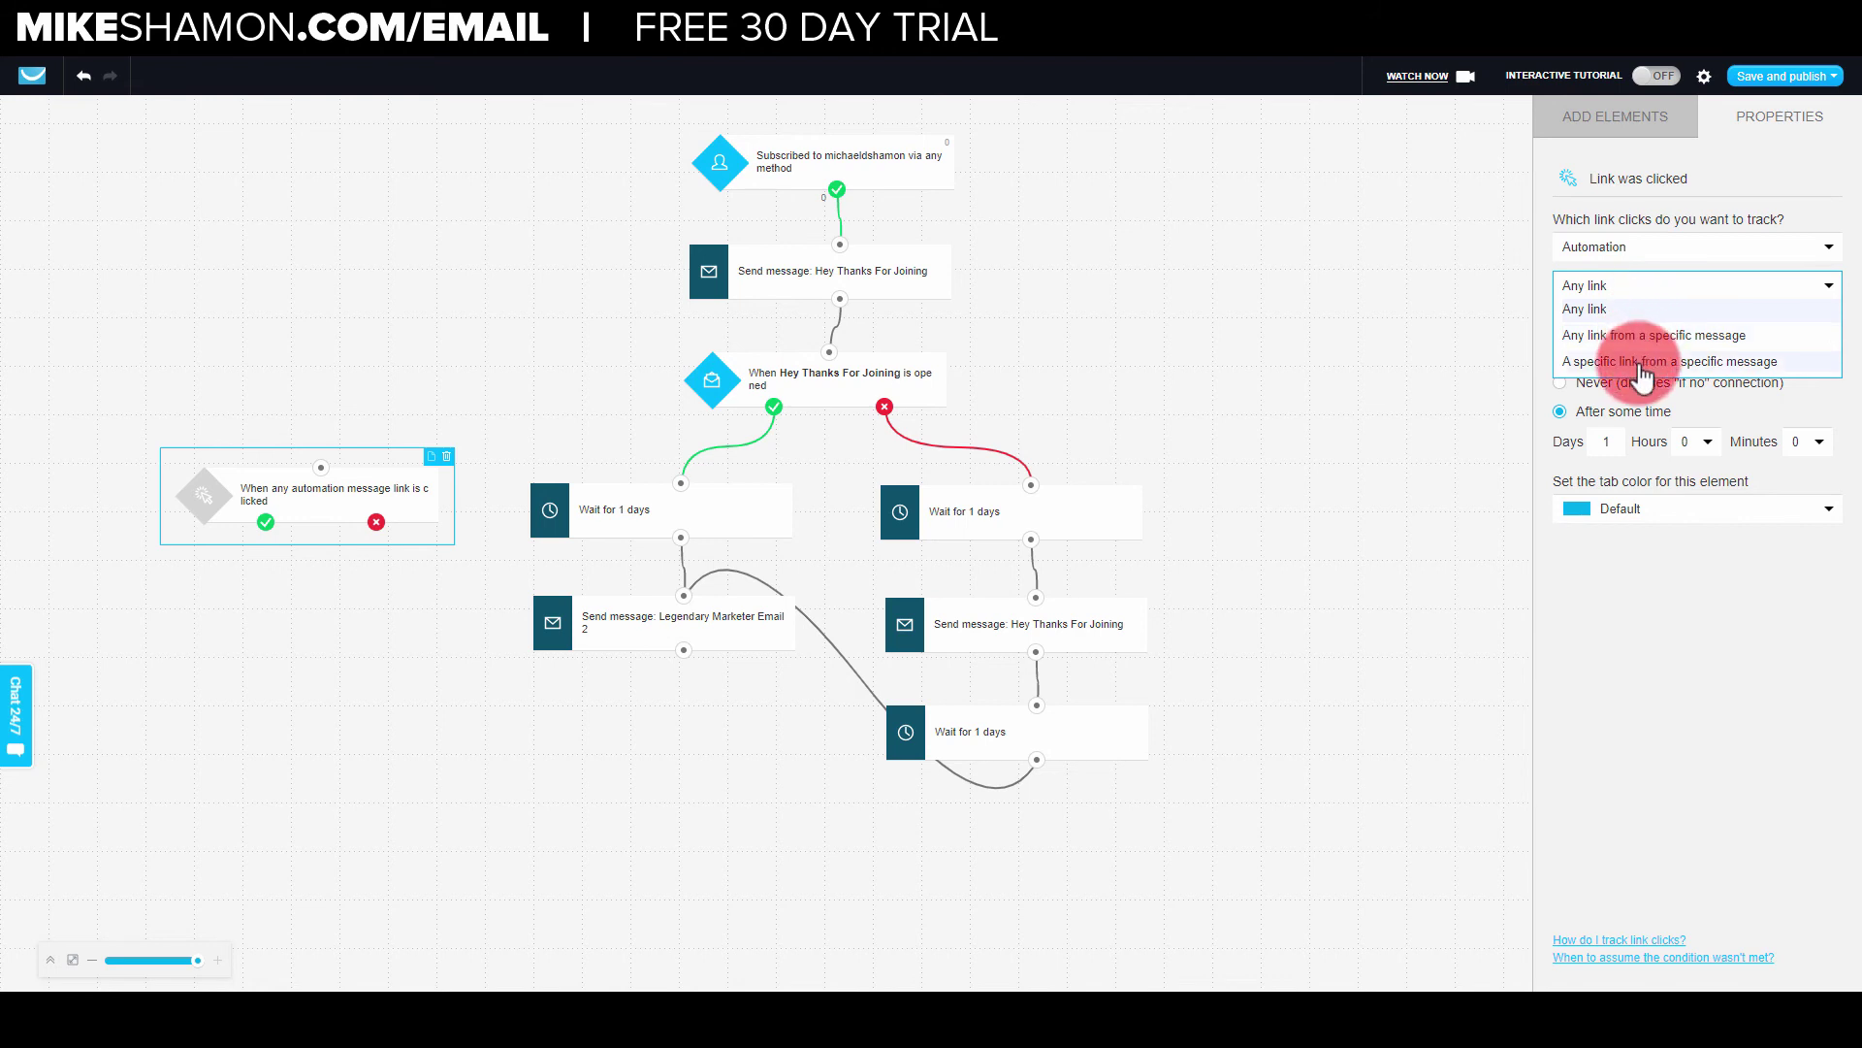
click(1638, 362)
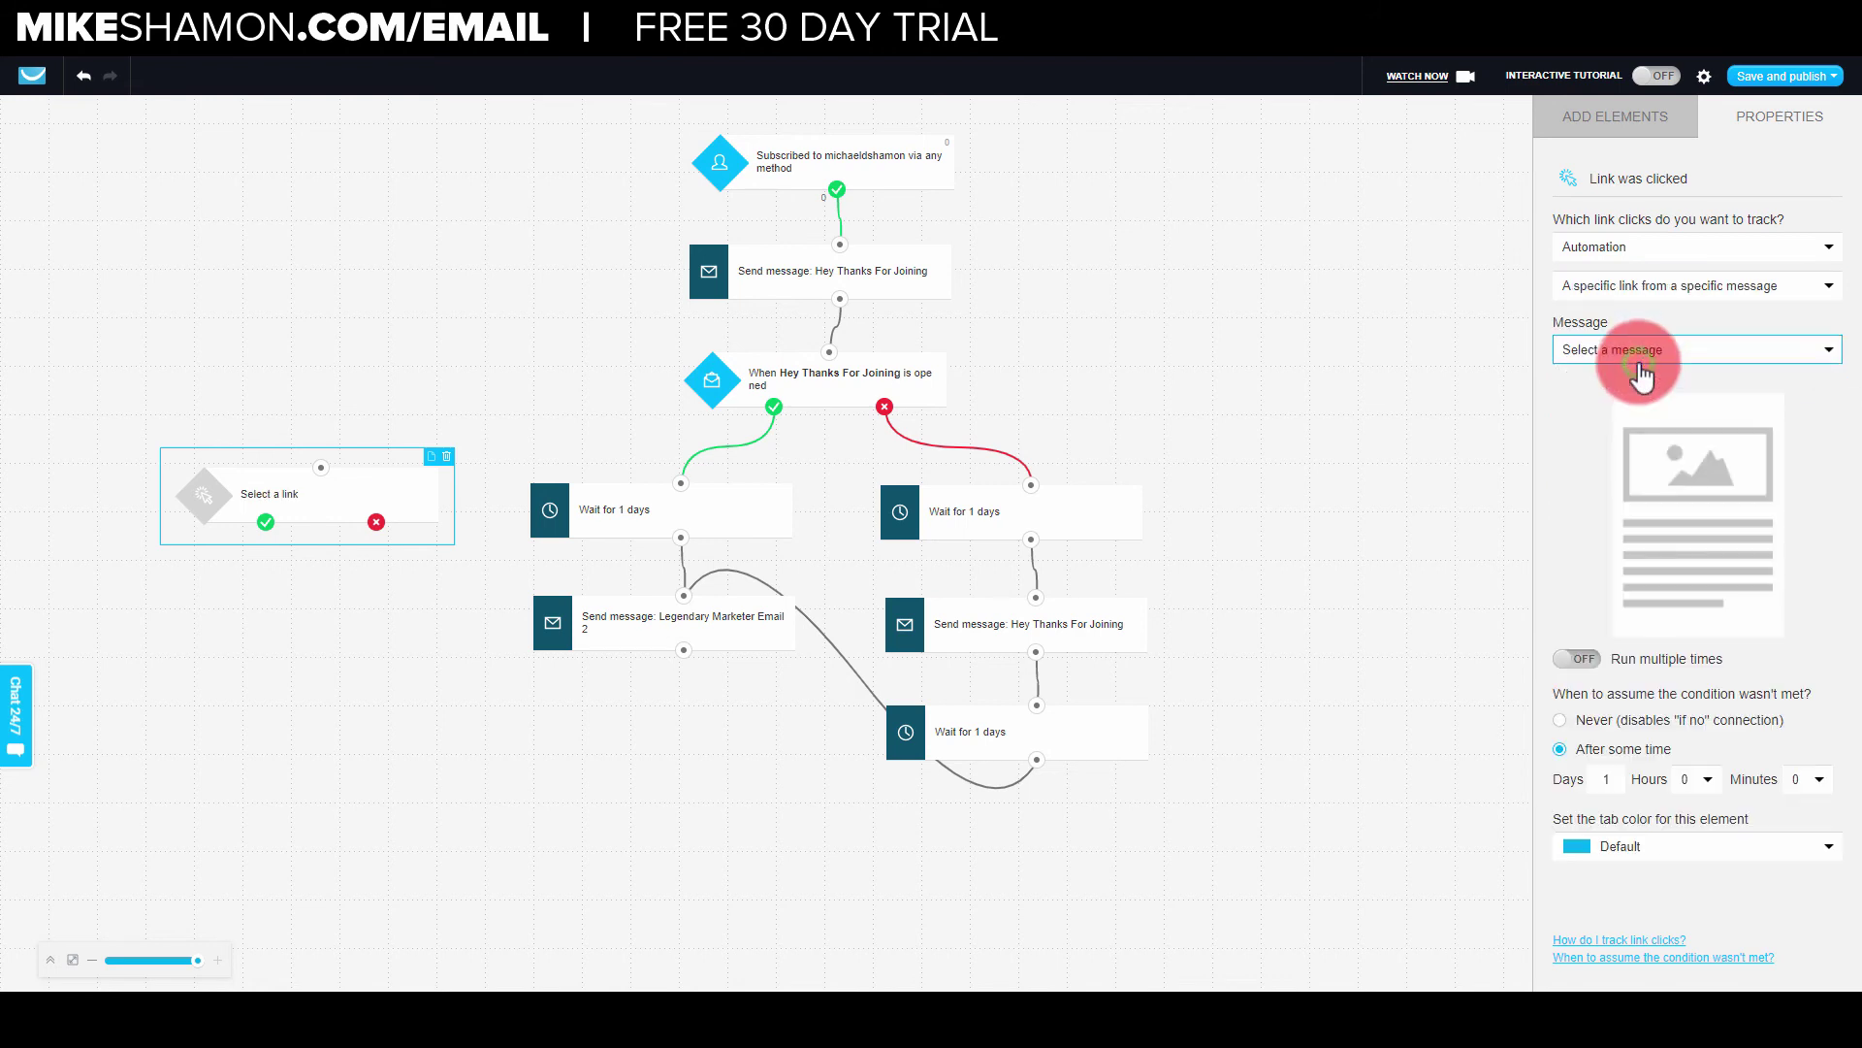
Set the link condition's message to Hey Thanks For Joining and select the listed website link.
click(1647, 351)
click(1642, 401)
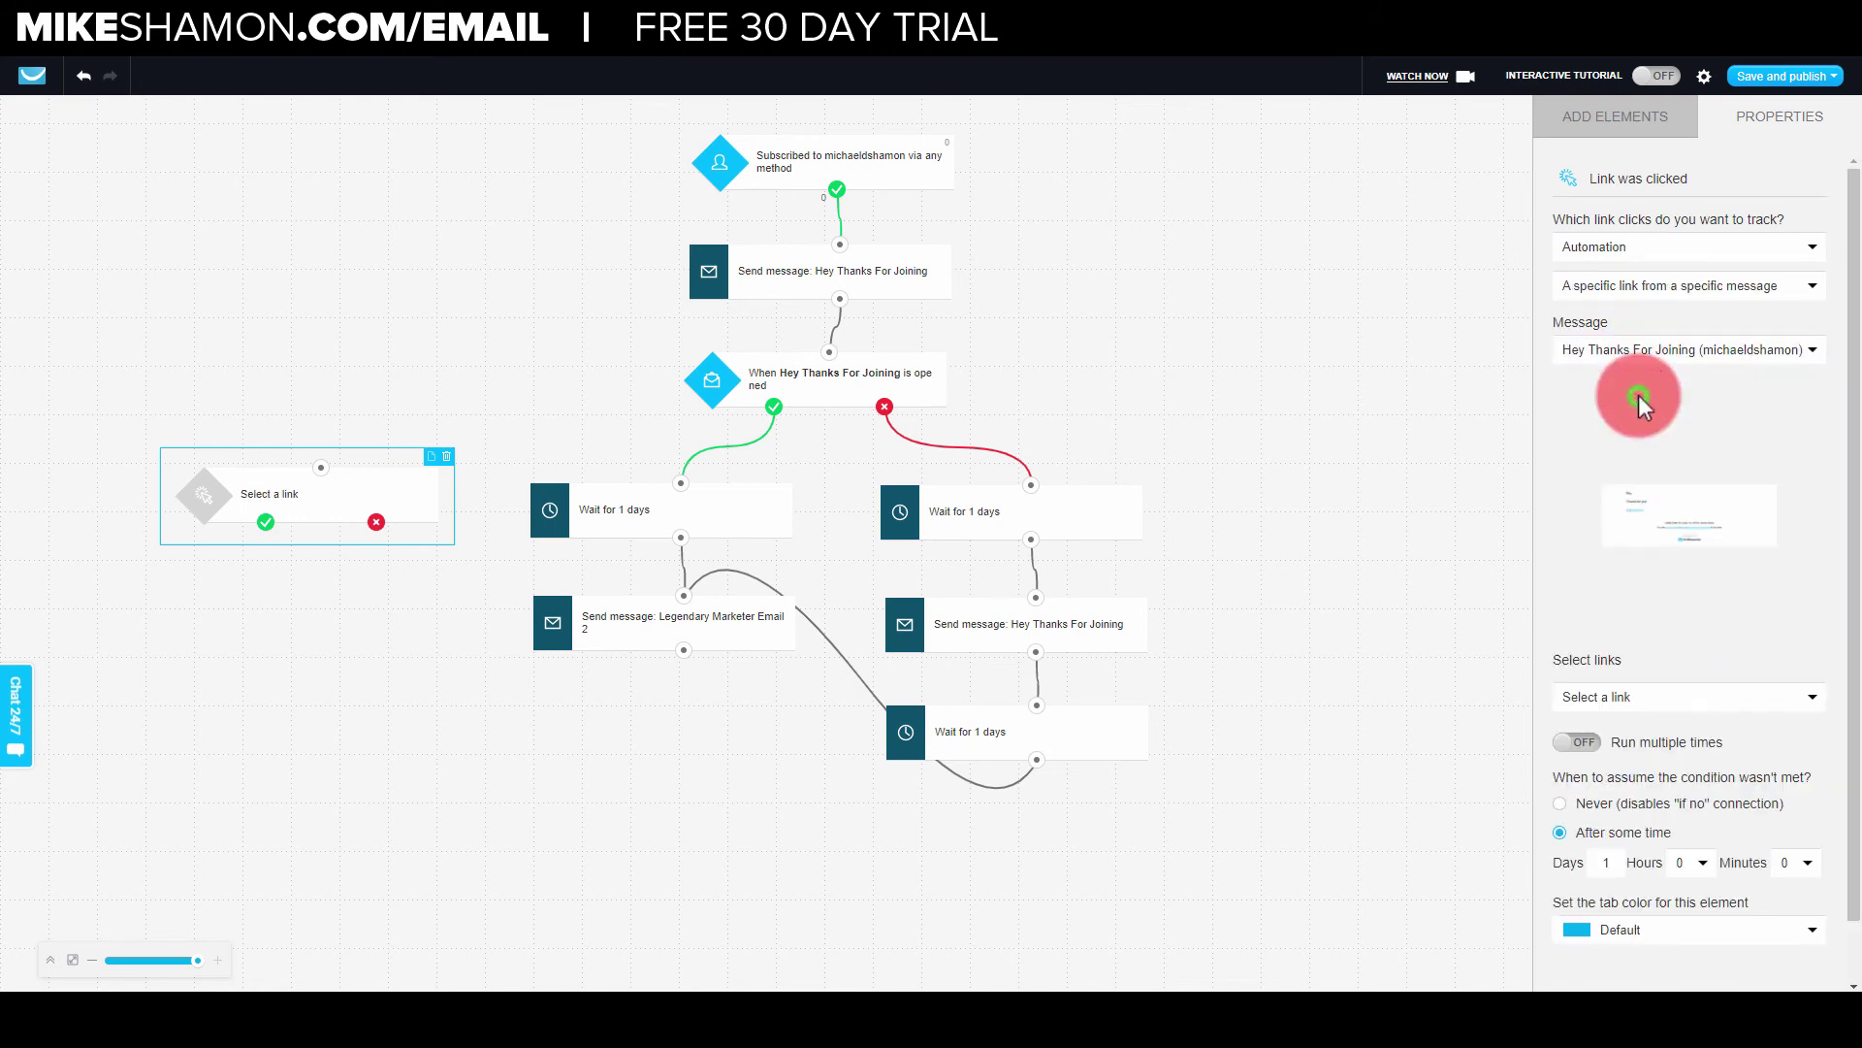
click(1719, 697)
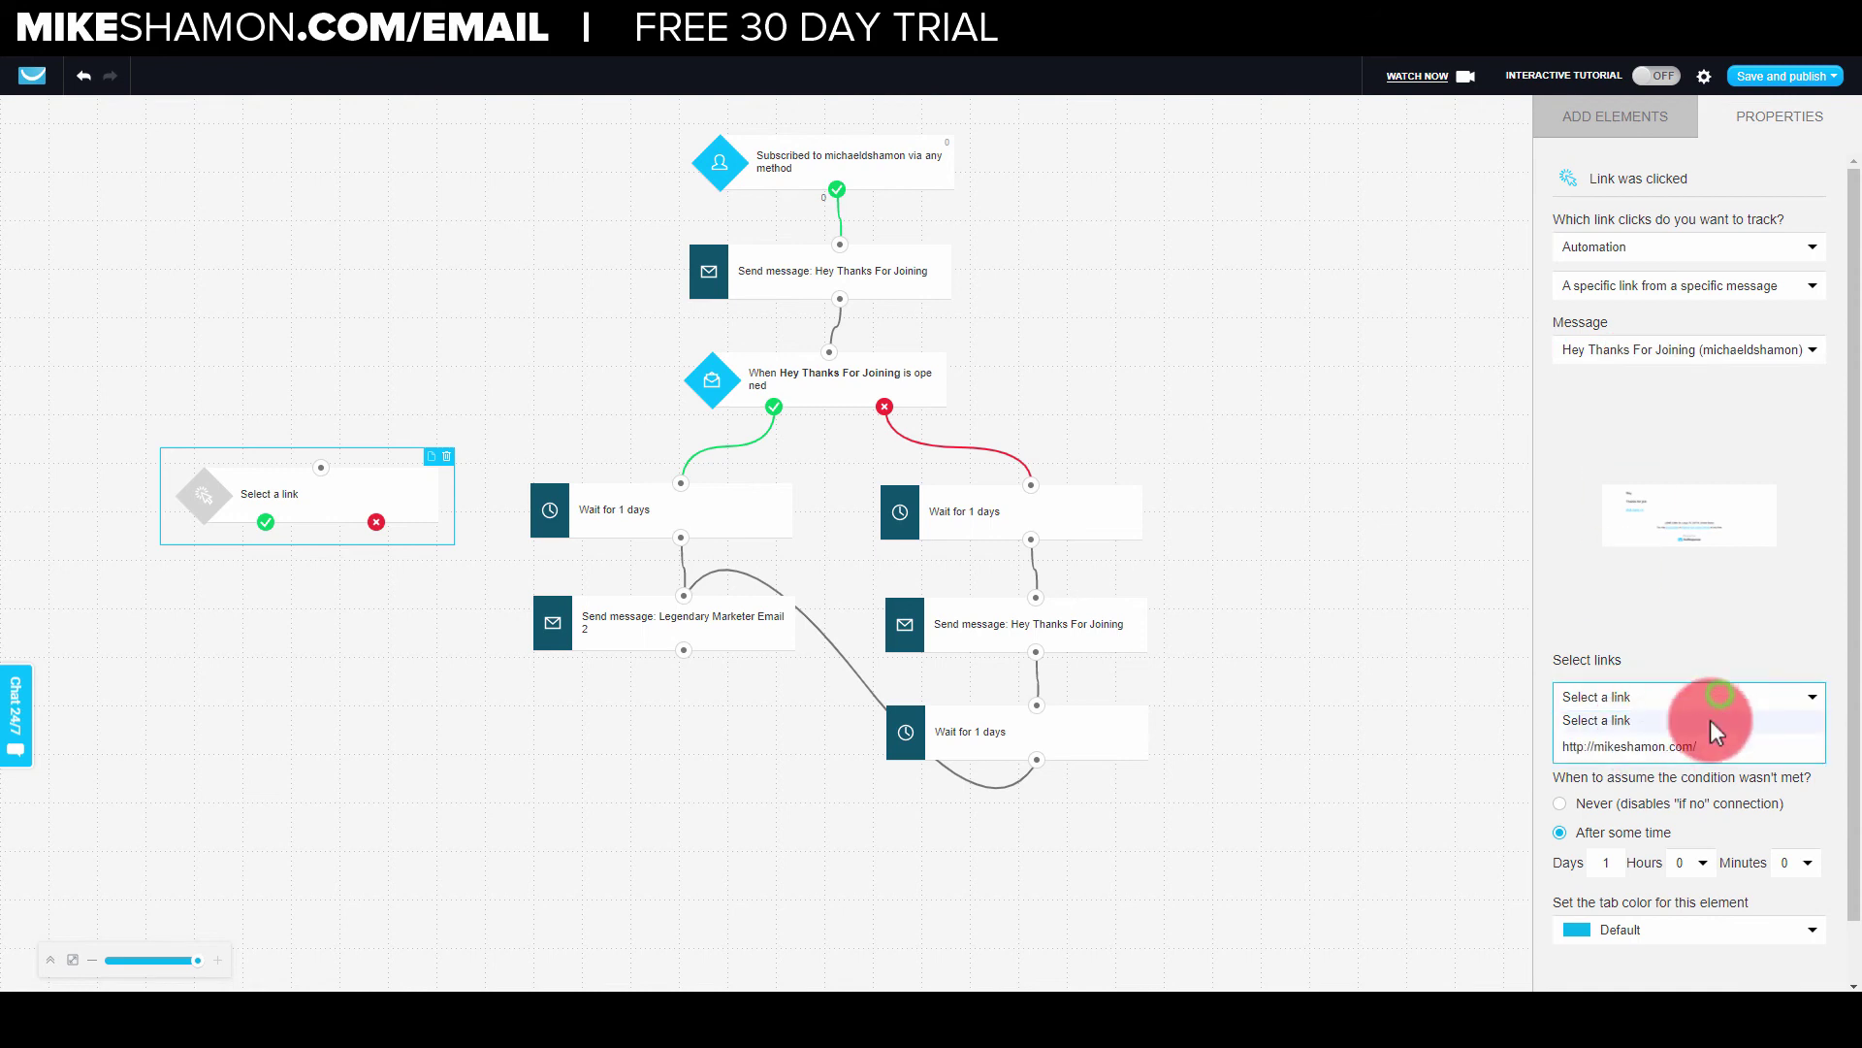
click(1658, 746)
Place the link condition below Legendary Marketer Email 2, connected to it, and make it track that message's onlinebusinessbuilderchallenge link.
drag(359, 493, 715, 756)
click(691, 625)
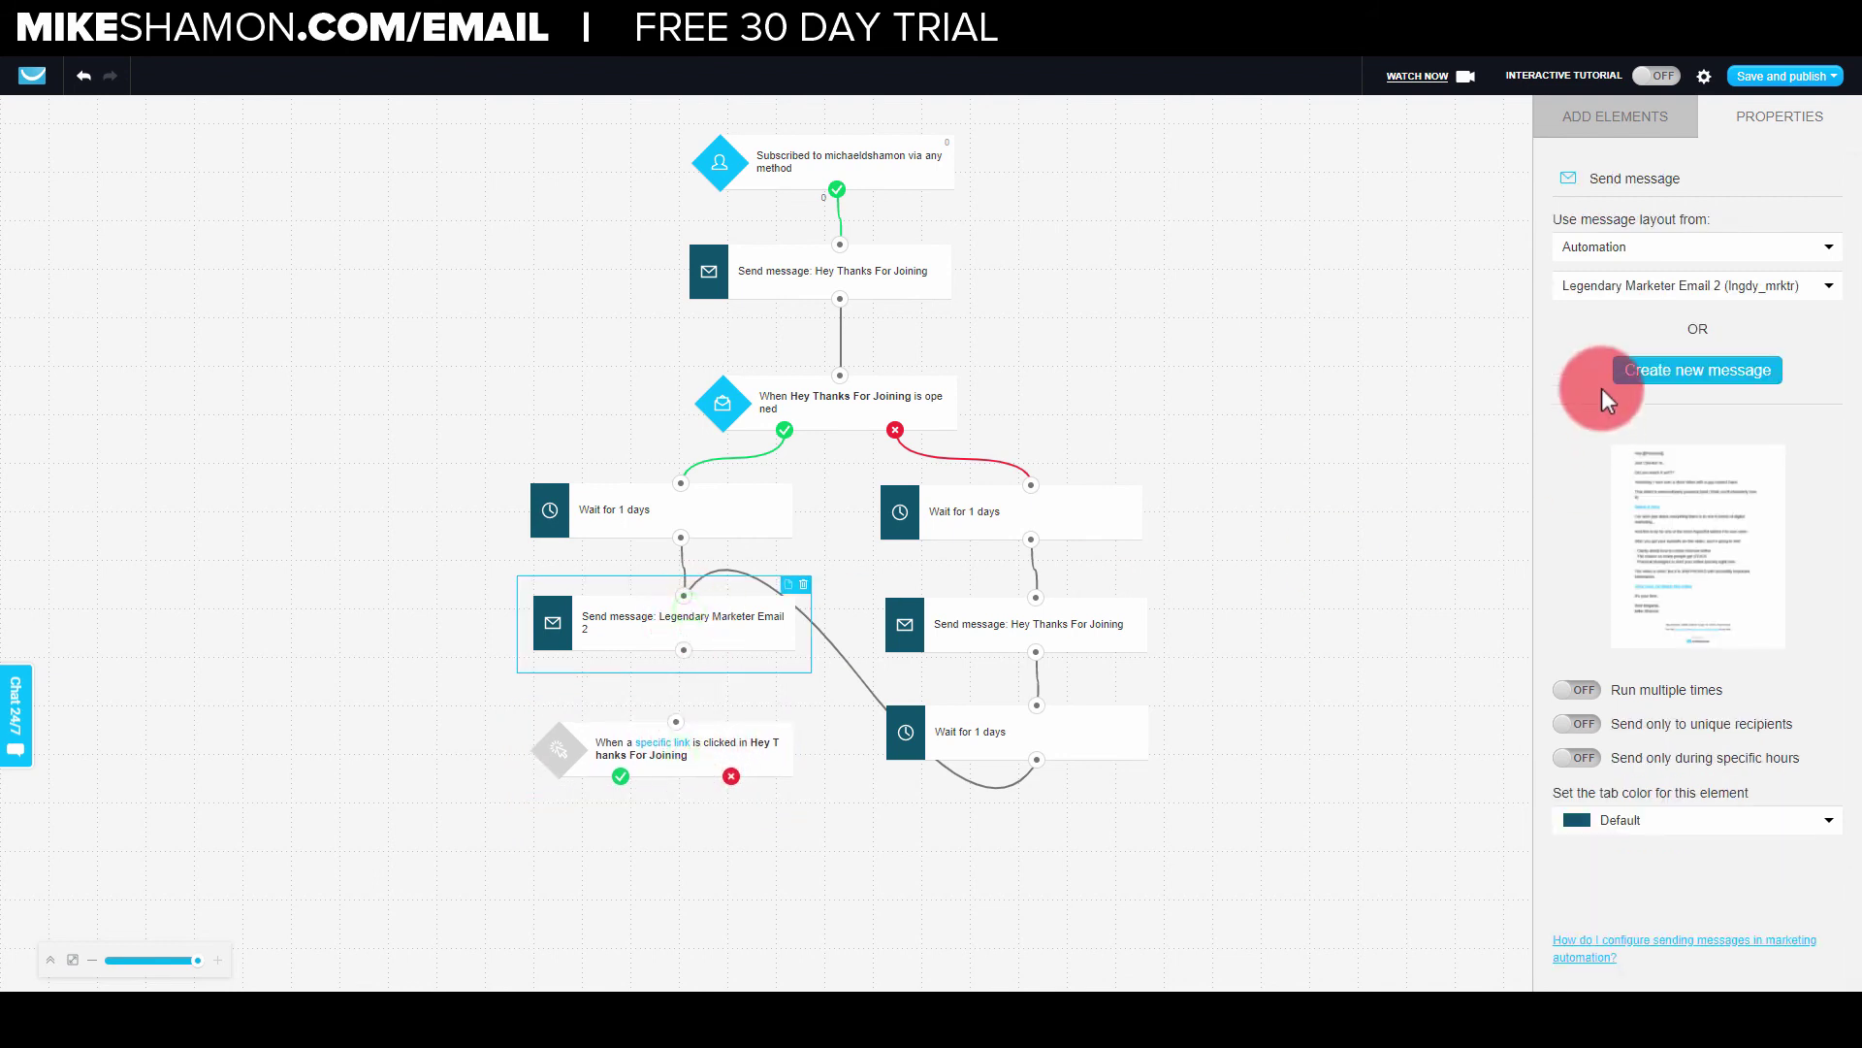
click(694, 751)
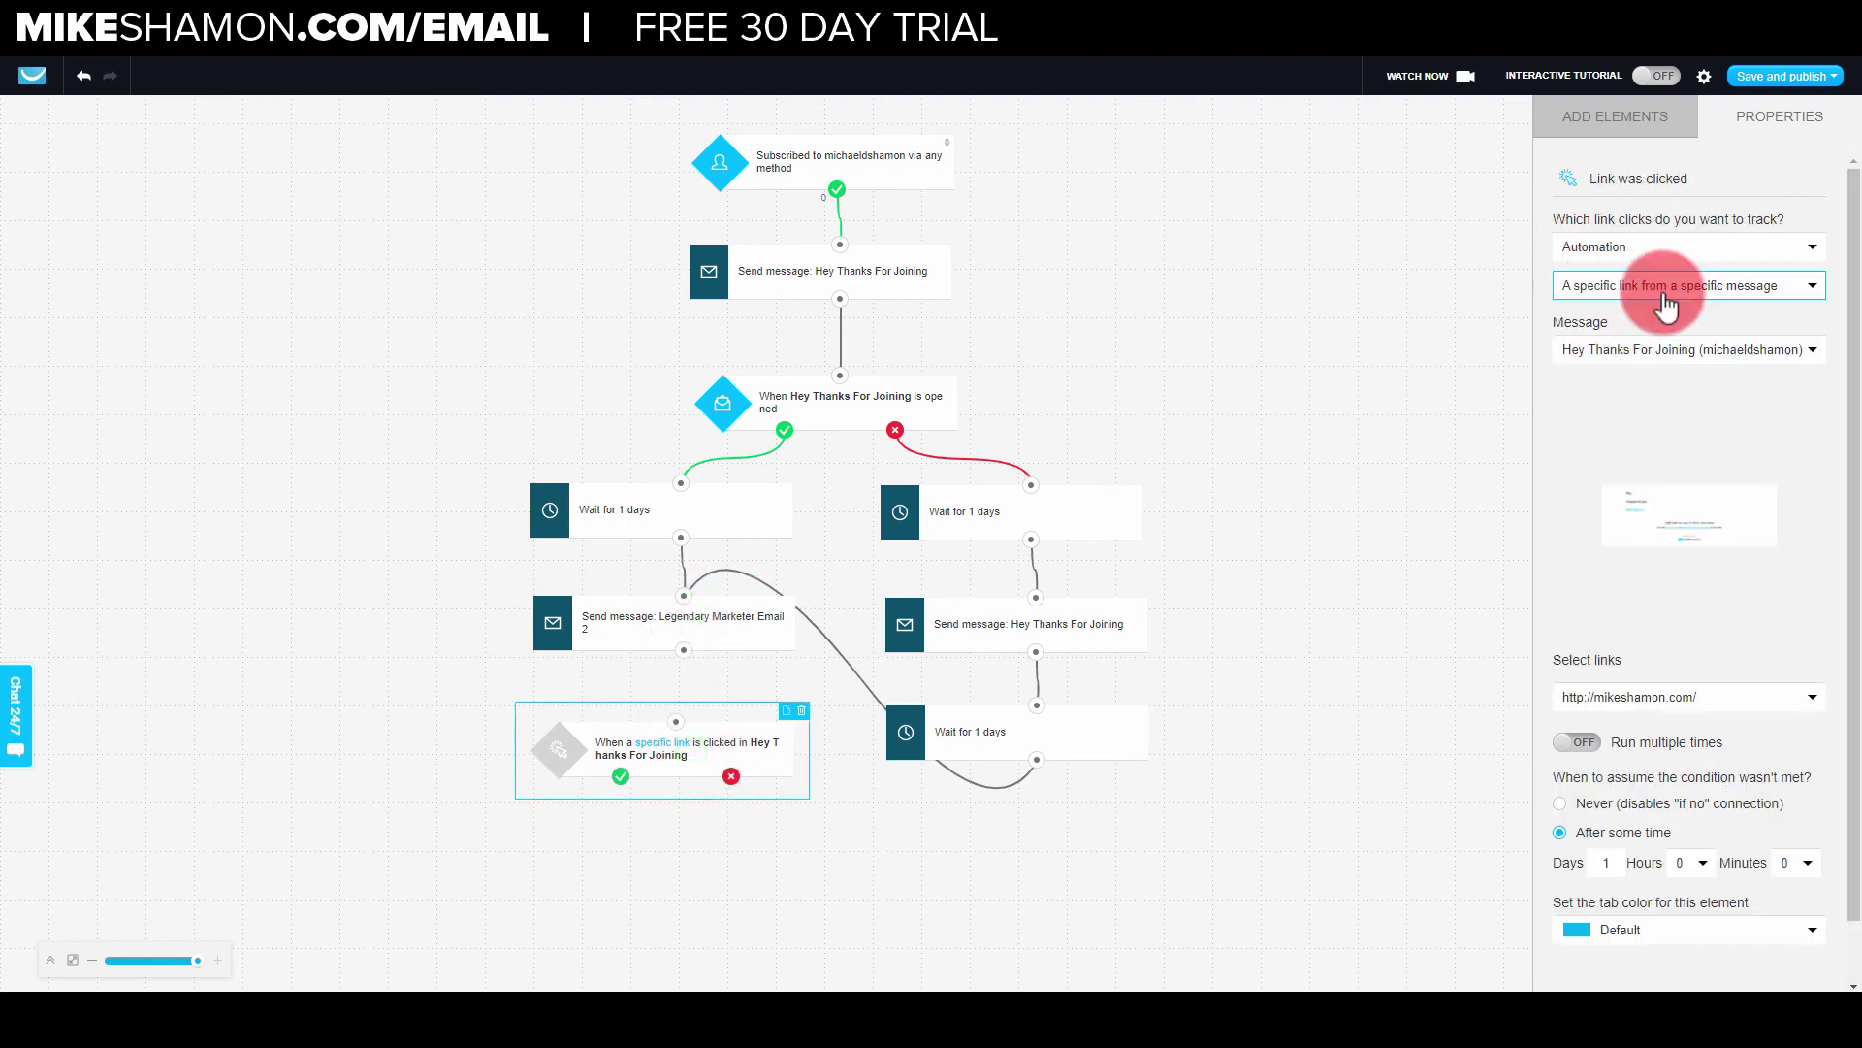
click(1666, 351)
click(1667, 543)
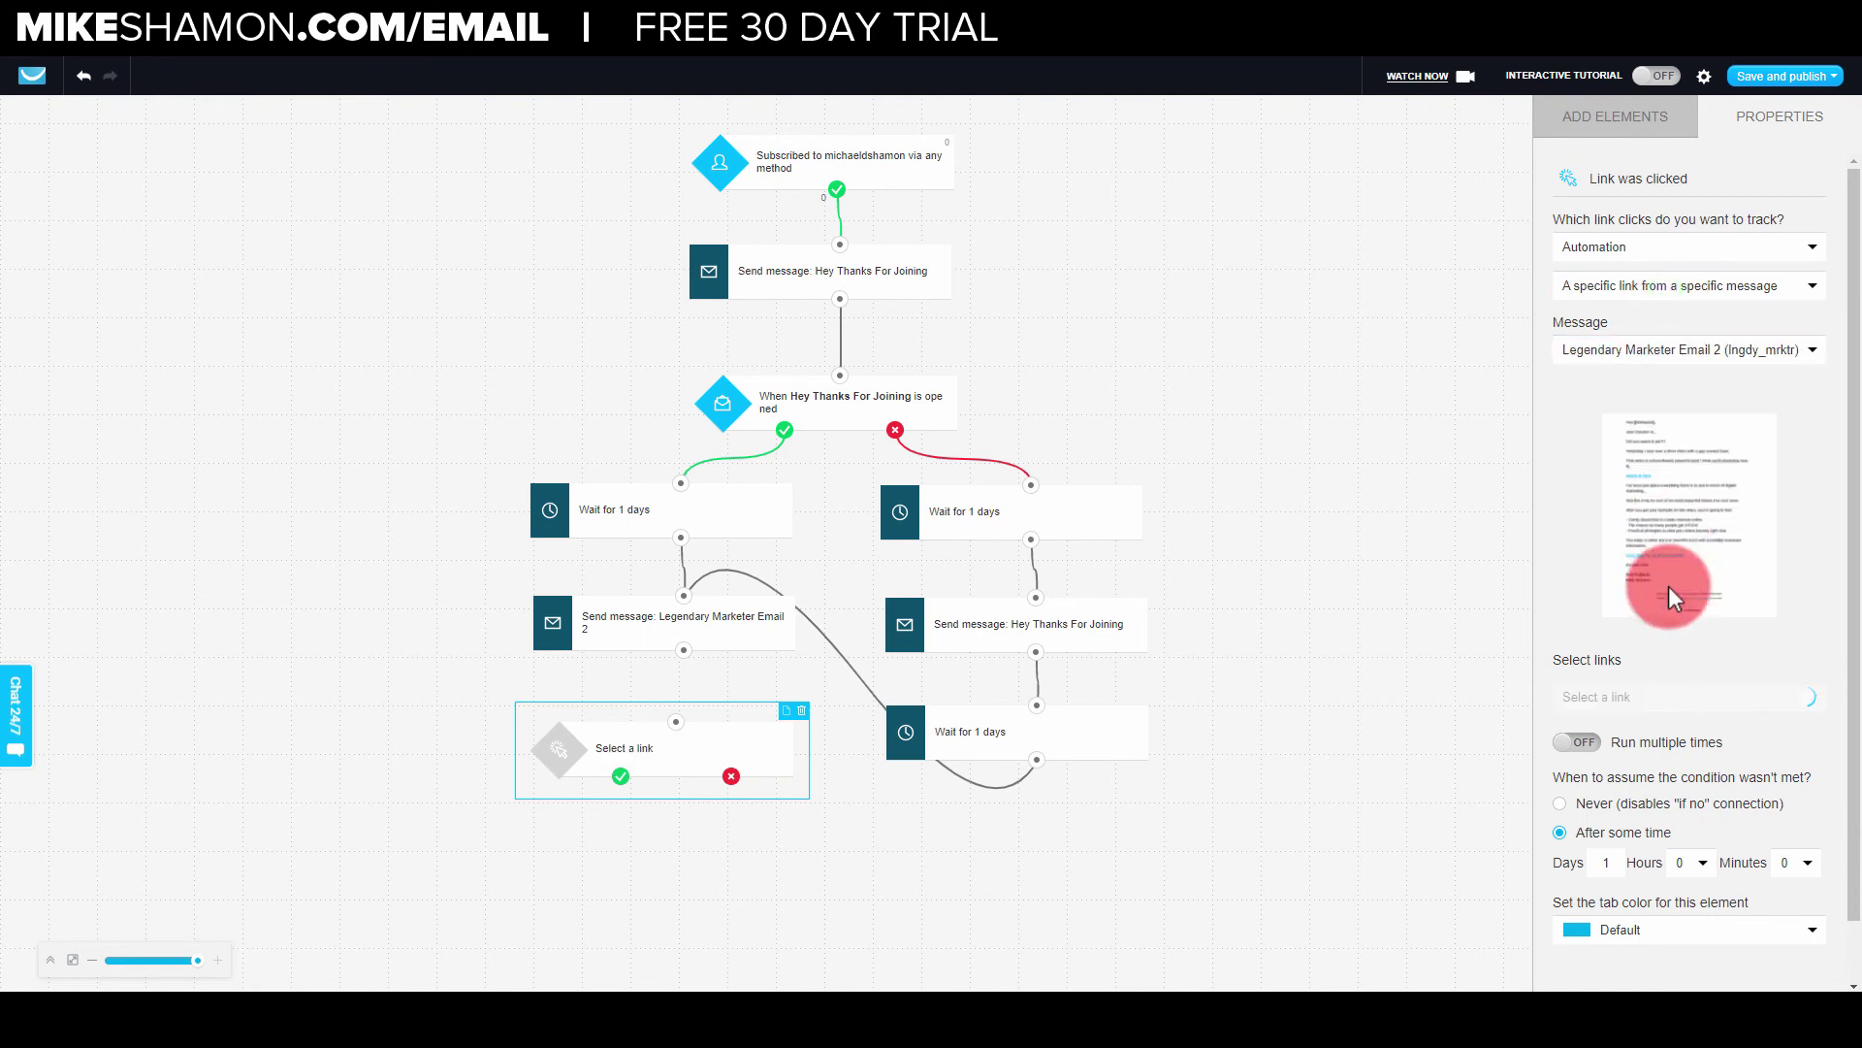
click(1672, 696)
click(1684, 747)
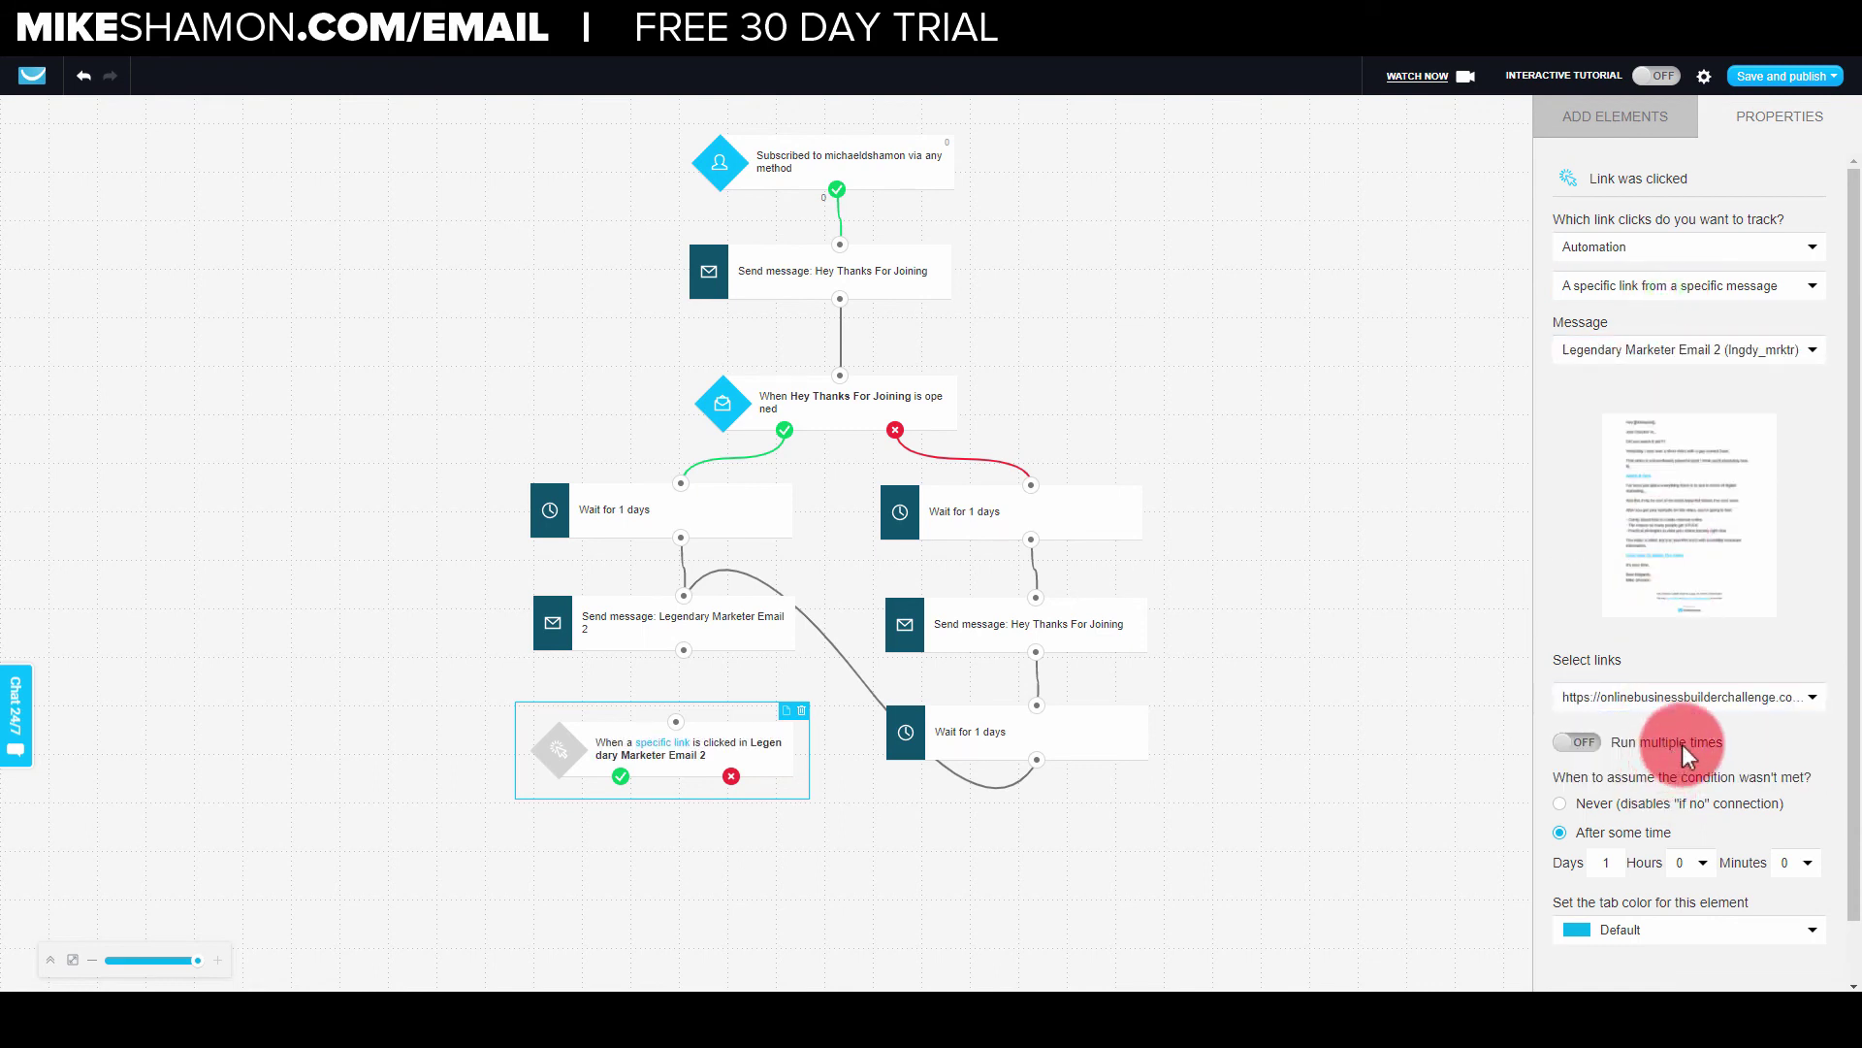
click(679, 744)
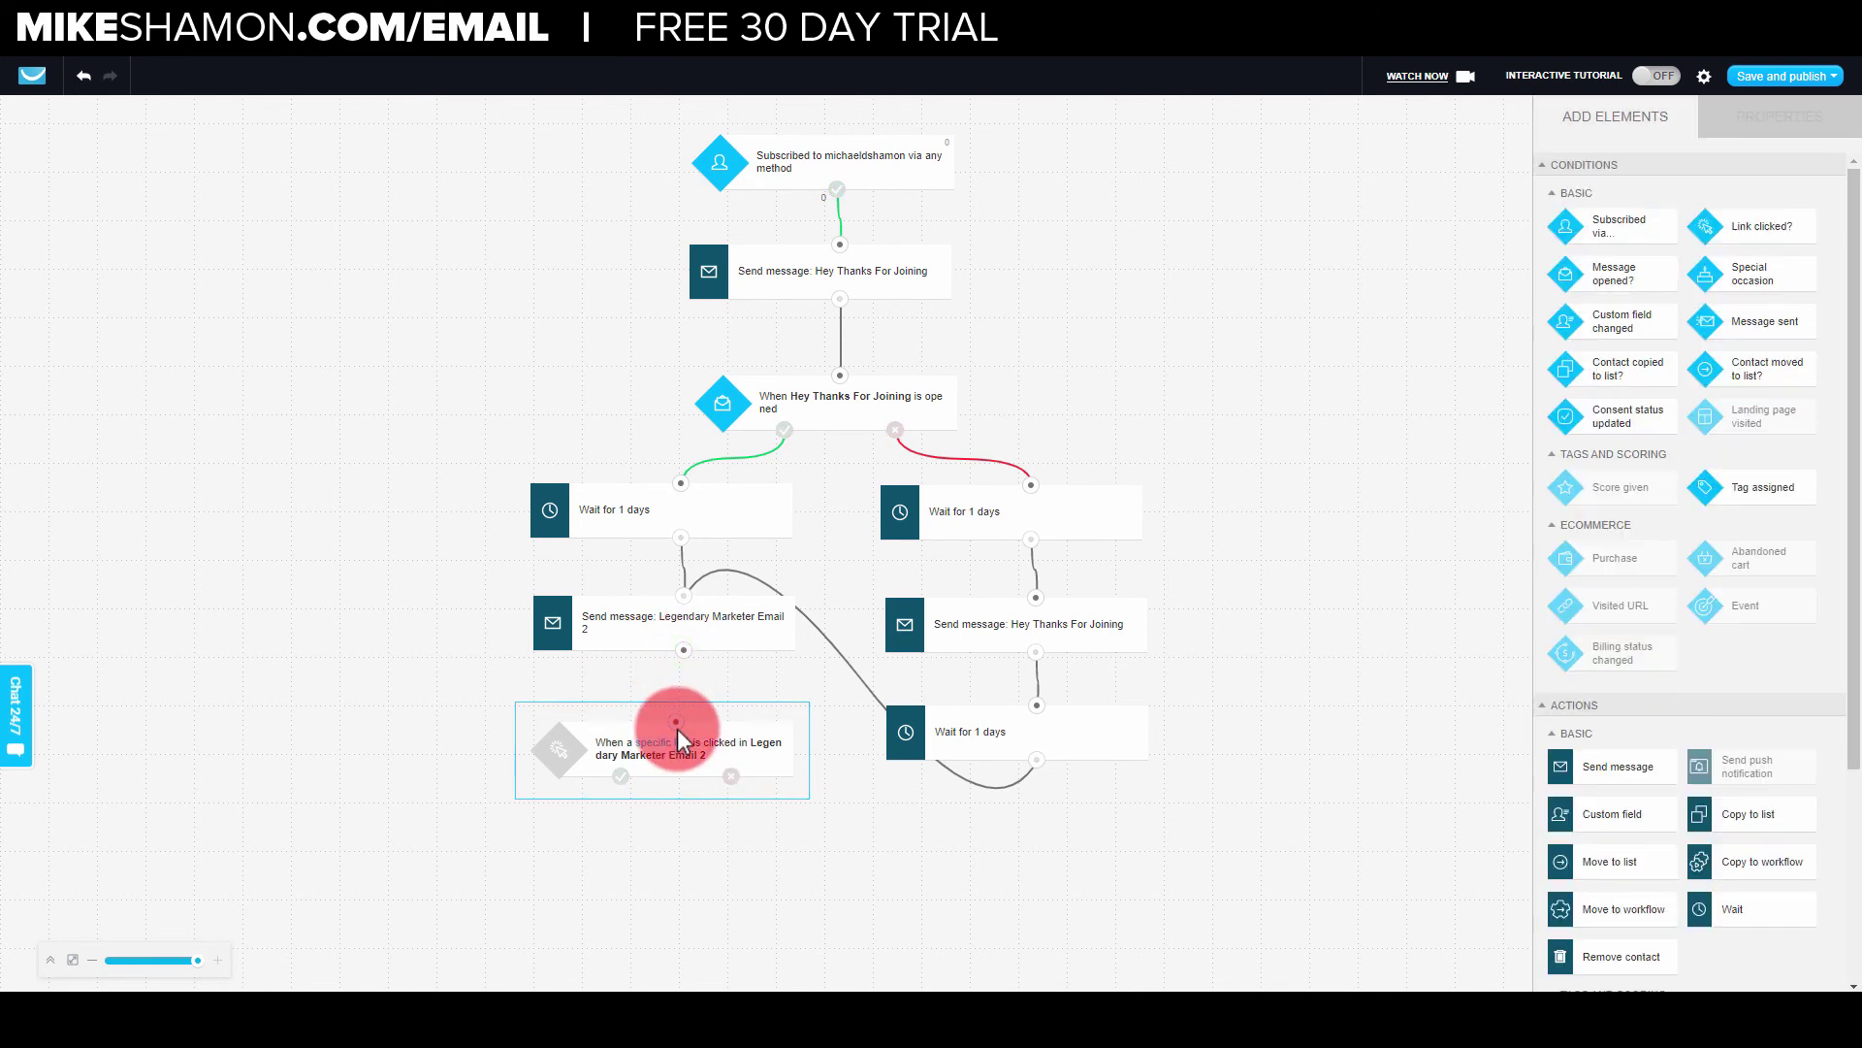
drag(684, 649, 679, 742)
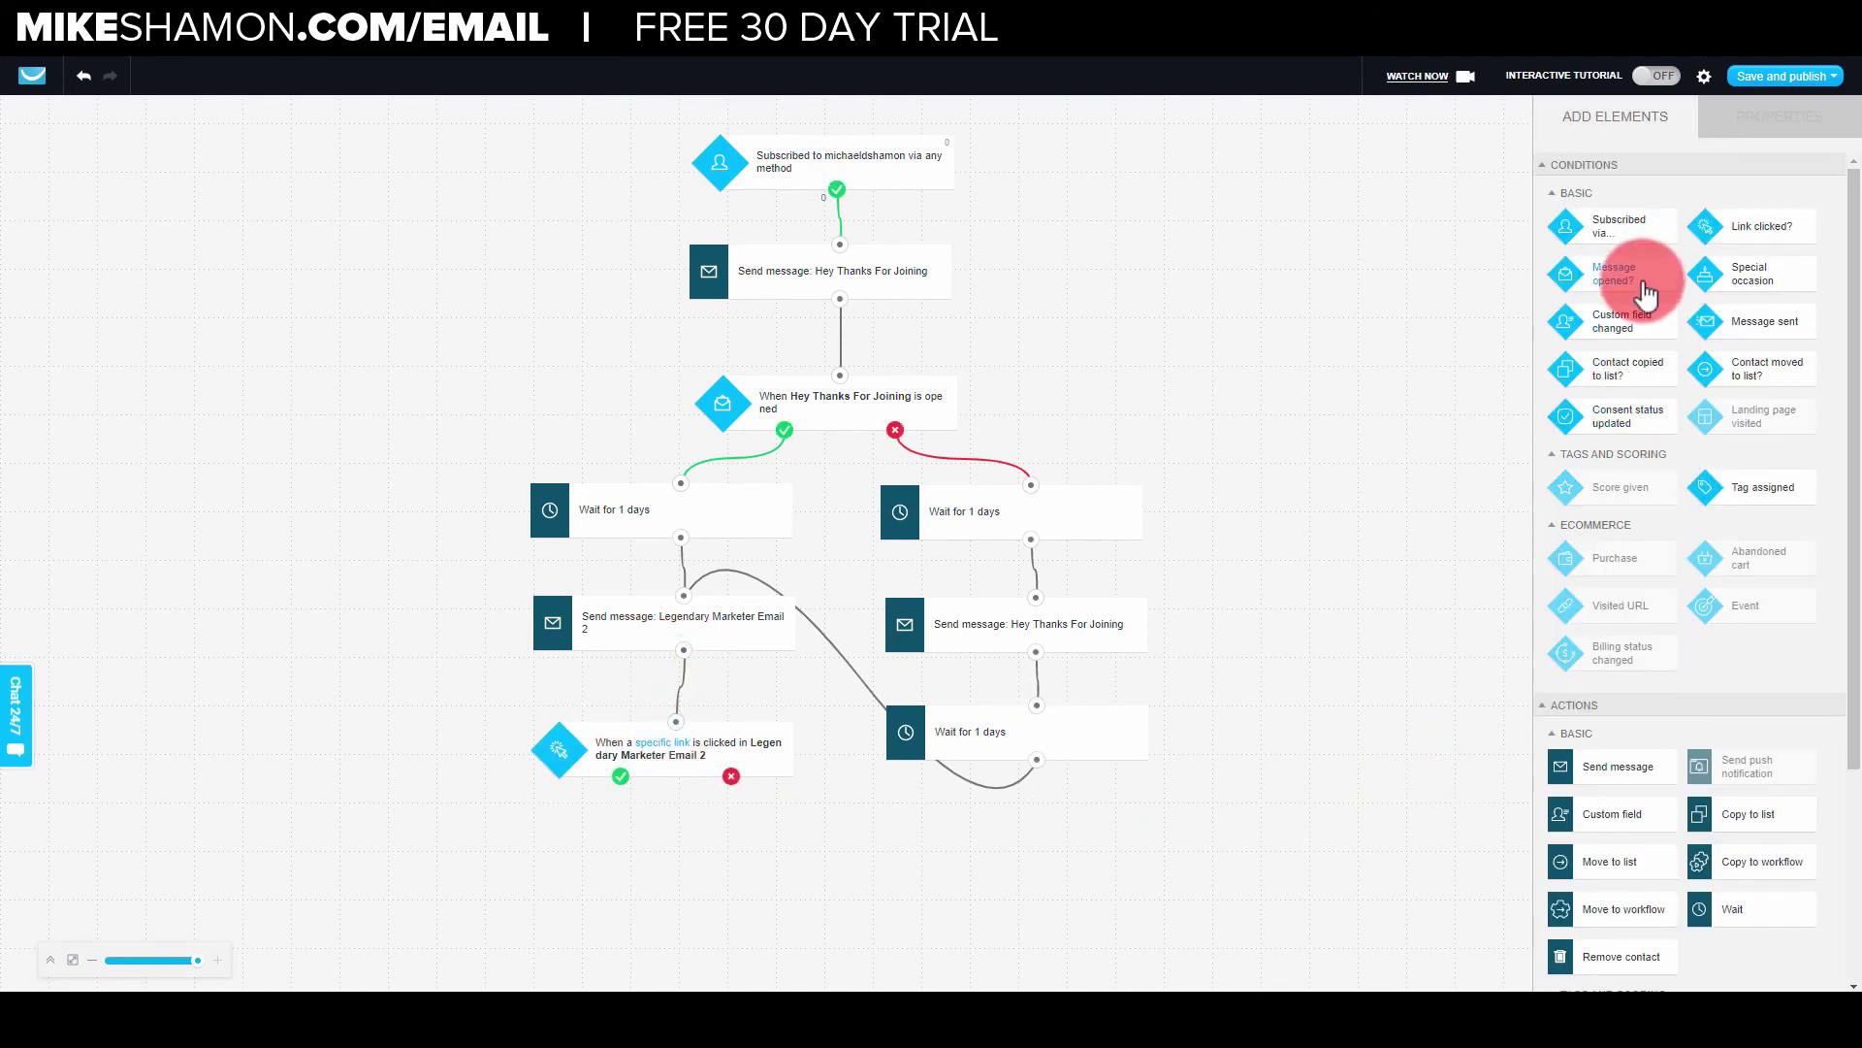
Add a send message action, with no message selected, connected to the link condition's clicked branch.
drag(1615, 766, 448, 820)
drag(620, 793, 468, 834)
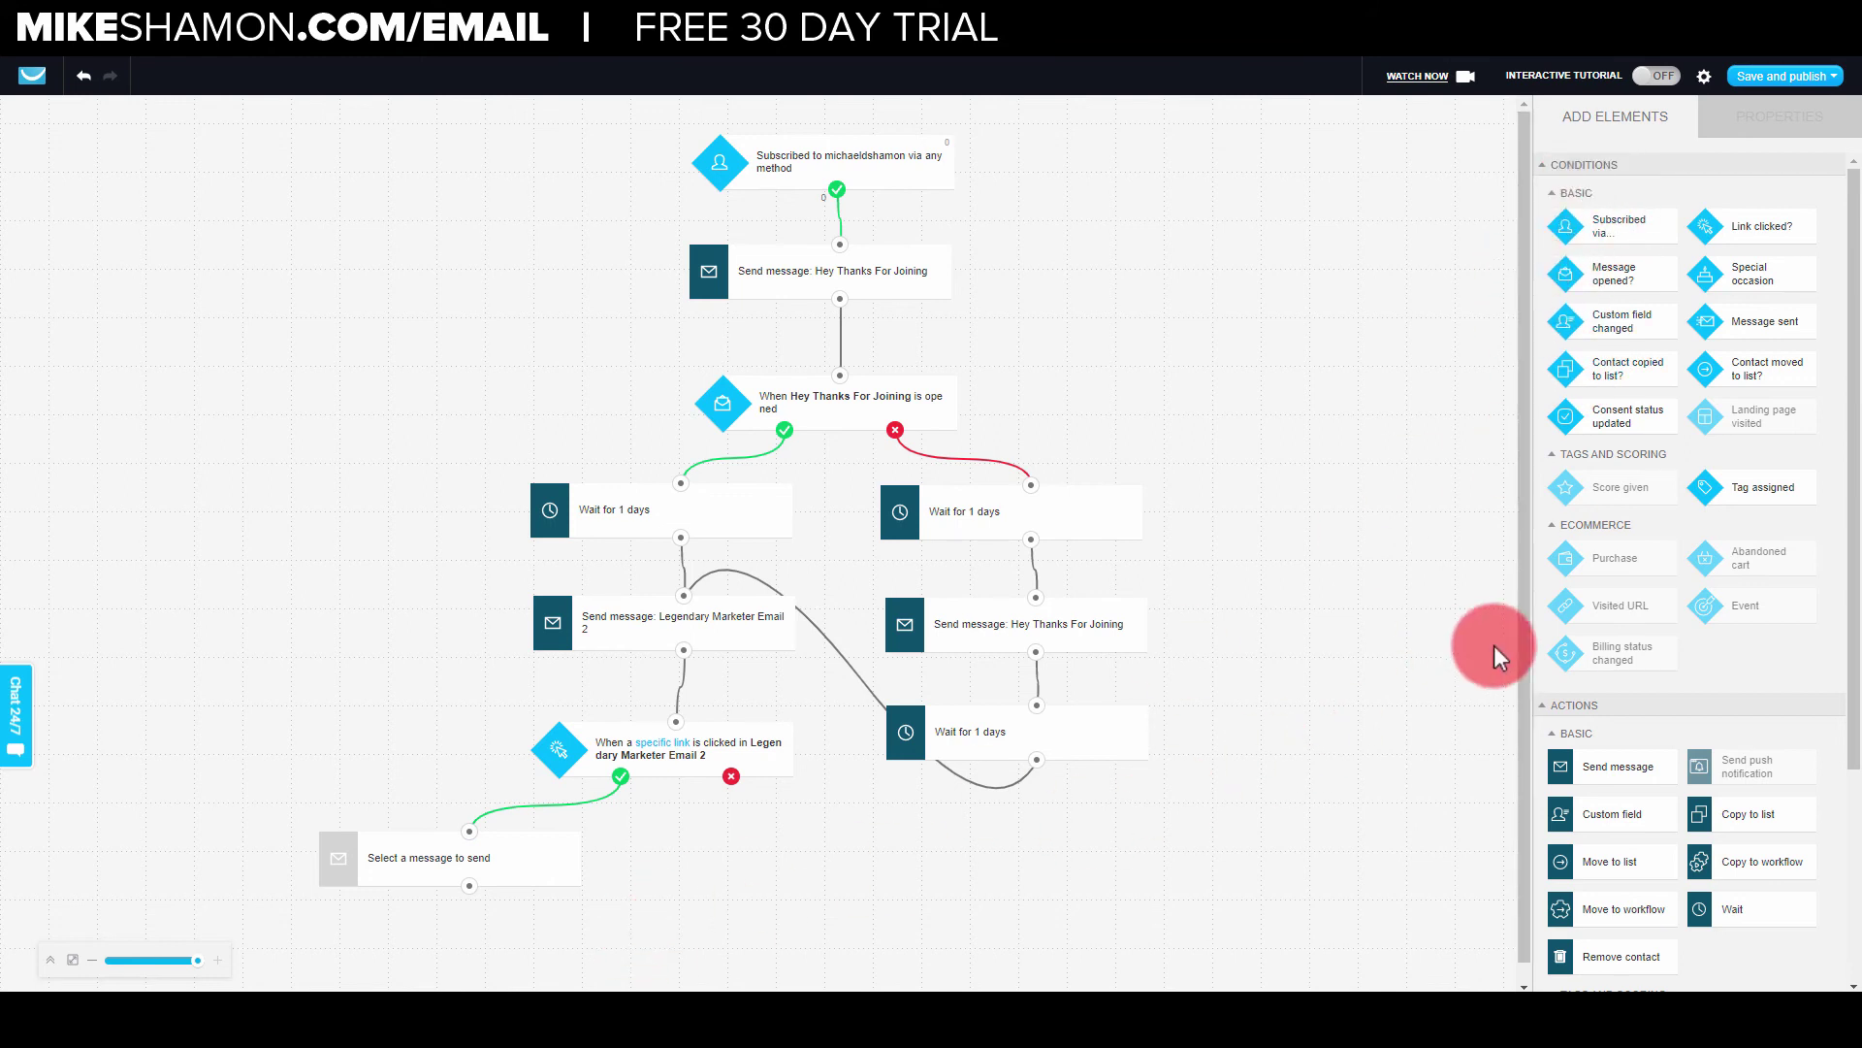
Add a 1-day wait connected to the link condition's not-clicked branch.
drag(1775, 912, 792, 810)
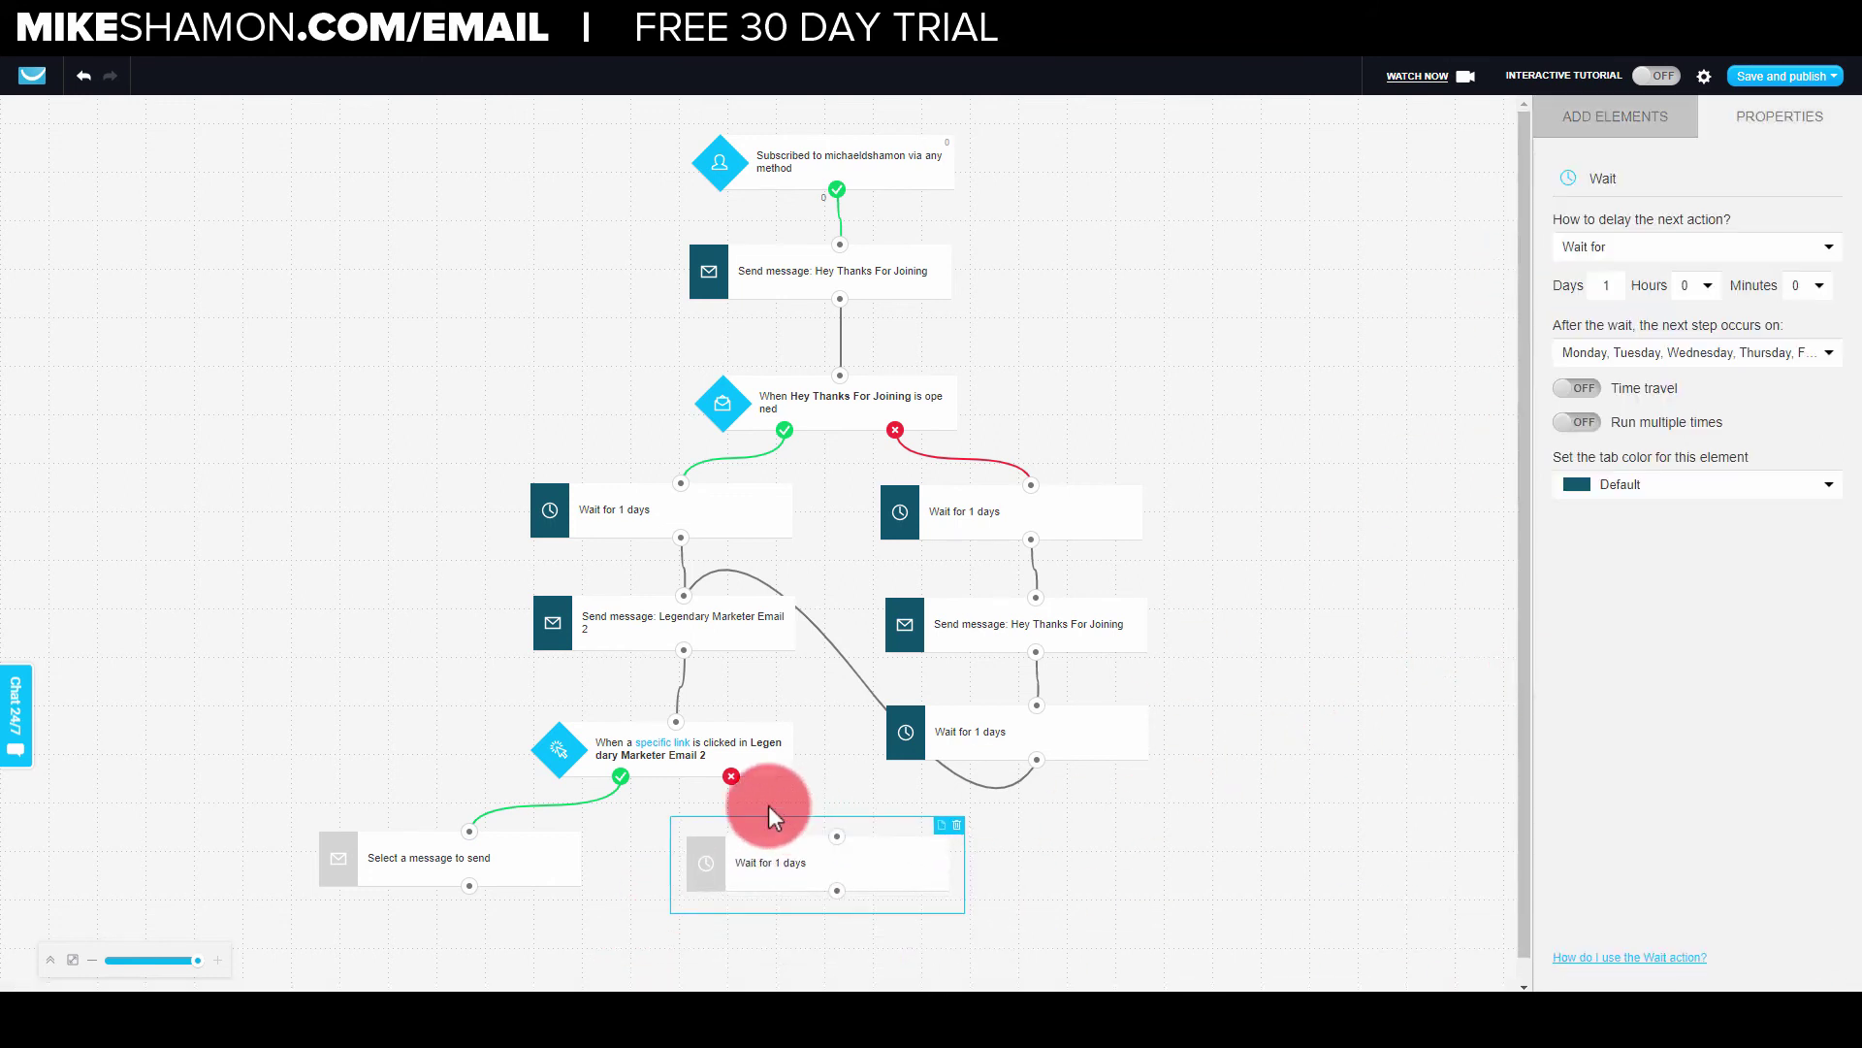
click(735, 784)
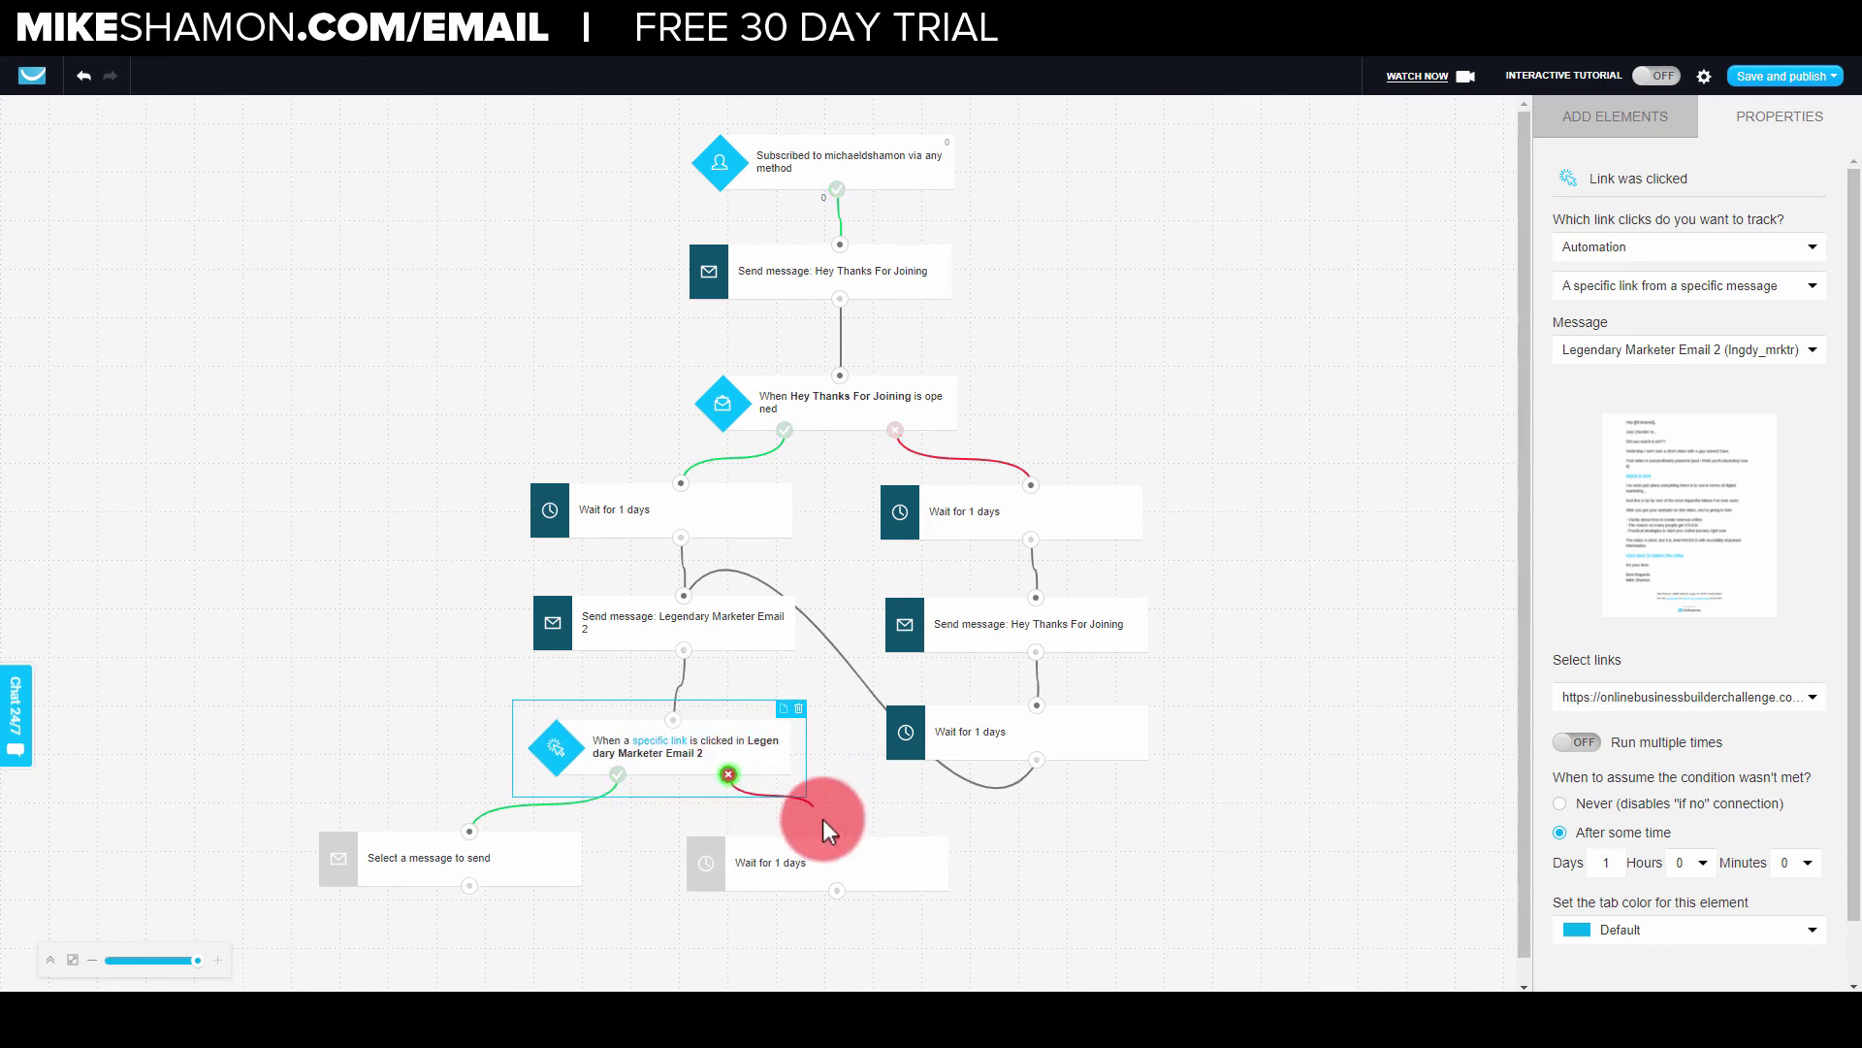
drag(840, 852, 873, 831)
Add a send message action connected below the not-clicked branch's wait and make it send Legendary Marketer Email 2.
scroll(1642, 728, down, 3)
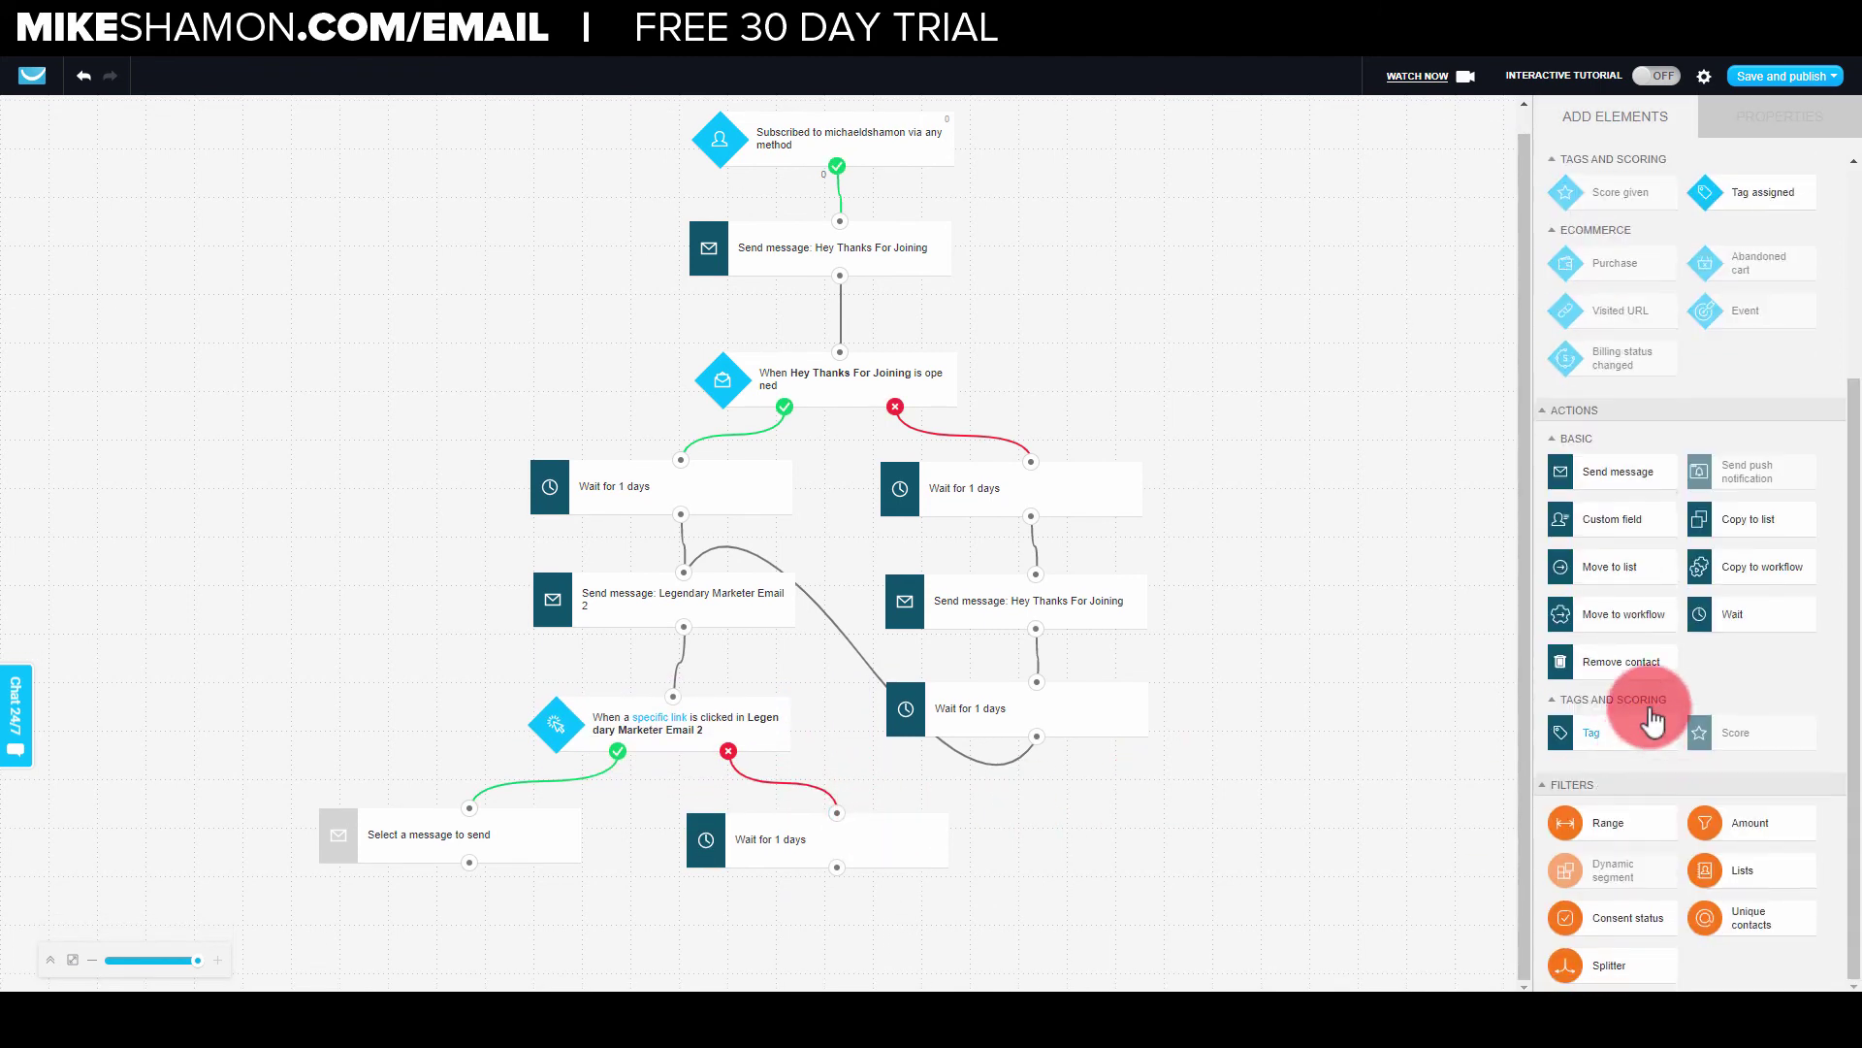
drag(1660, 482, 970, 859)
click(1721, 287)
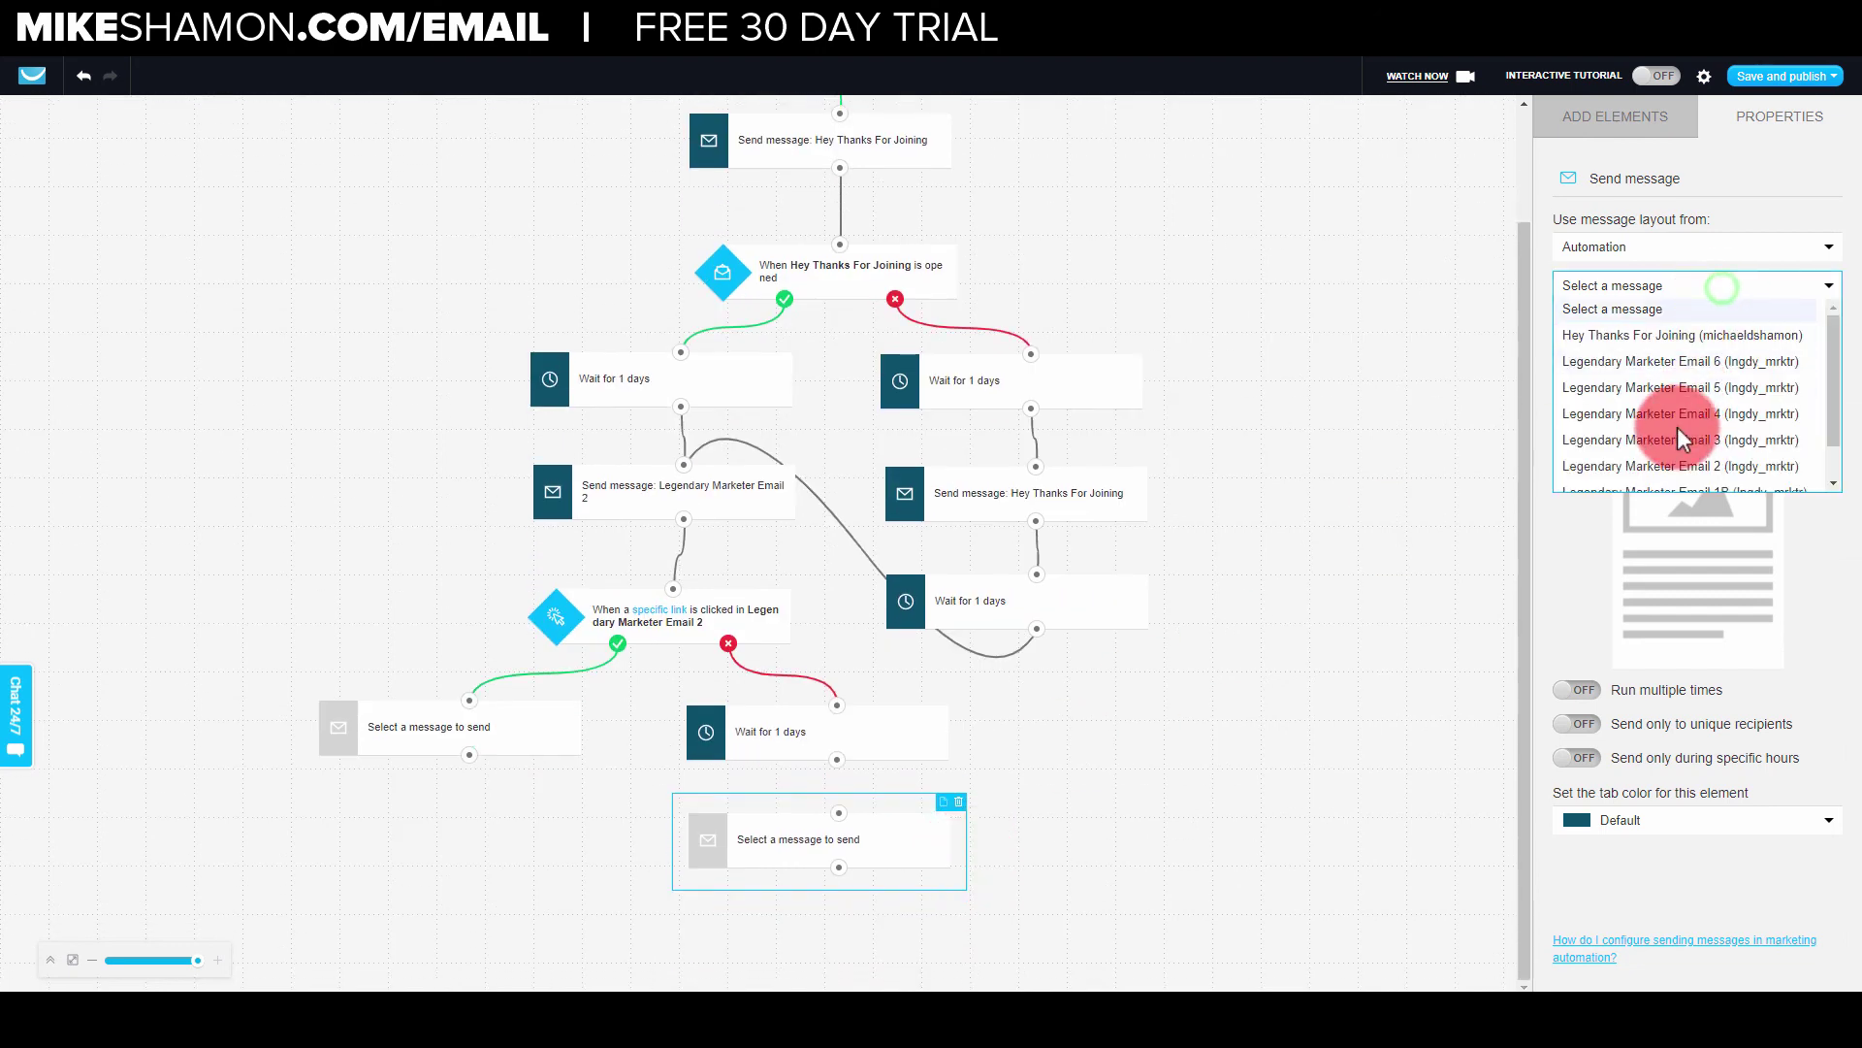
click(1690, 466)
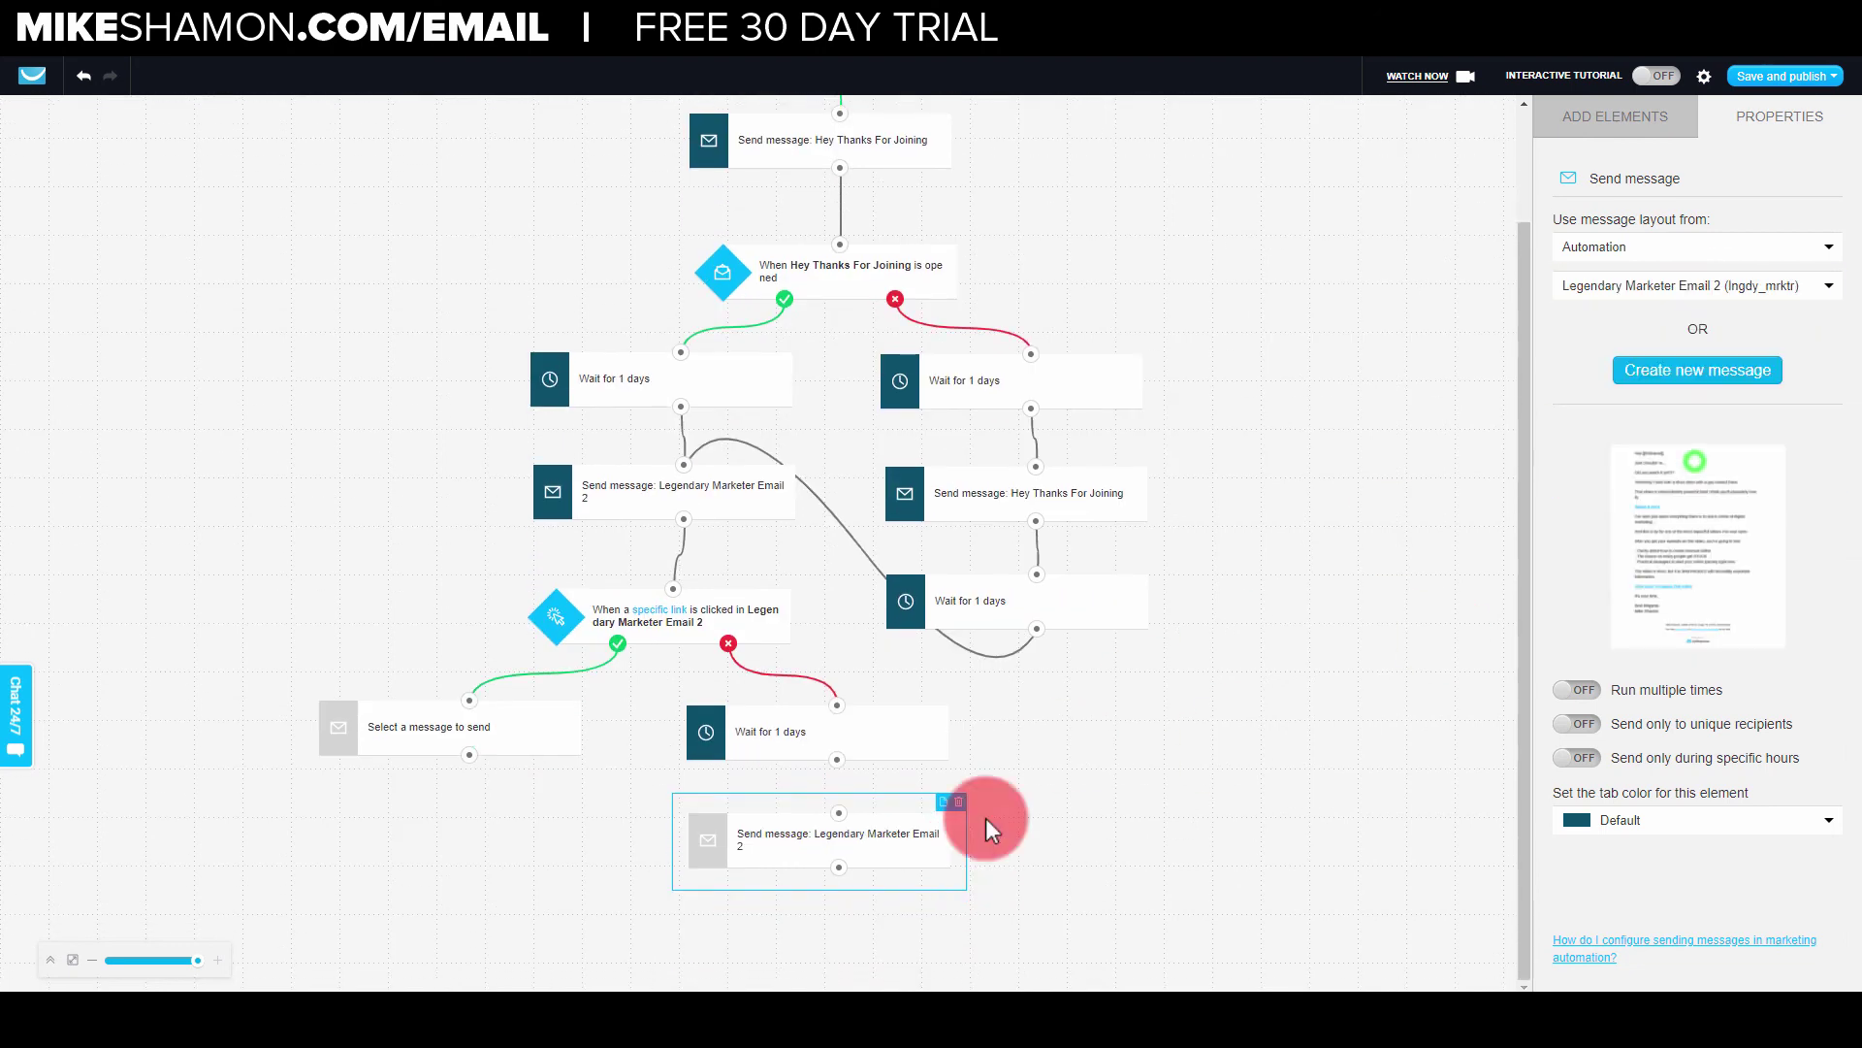
click(467, 791)
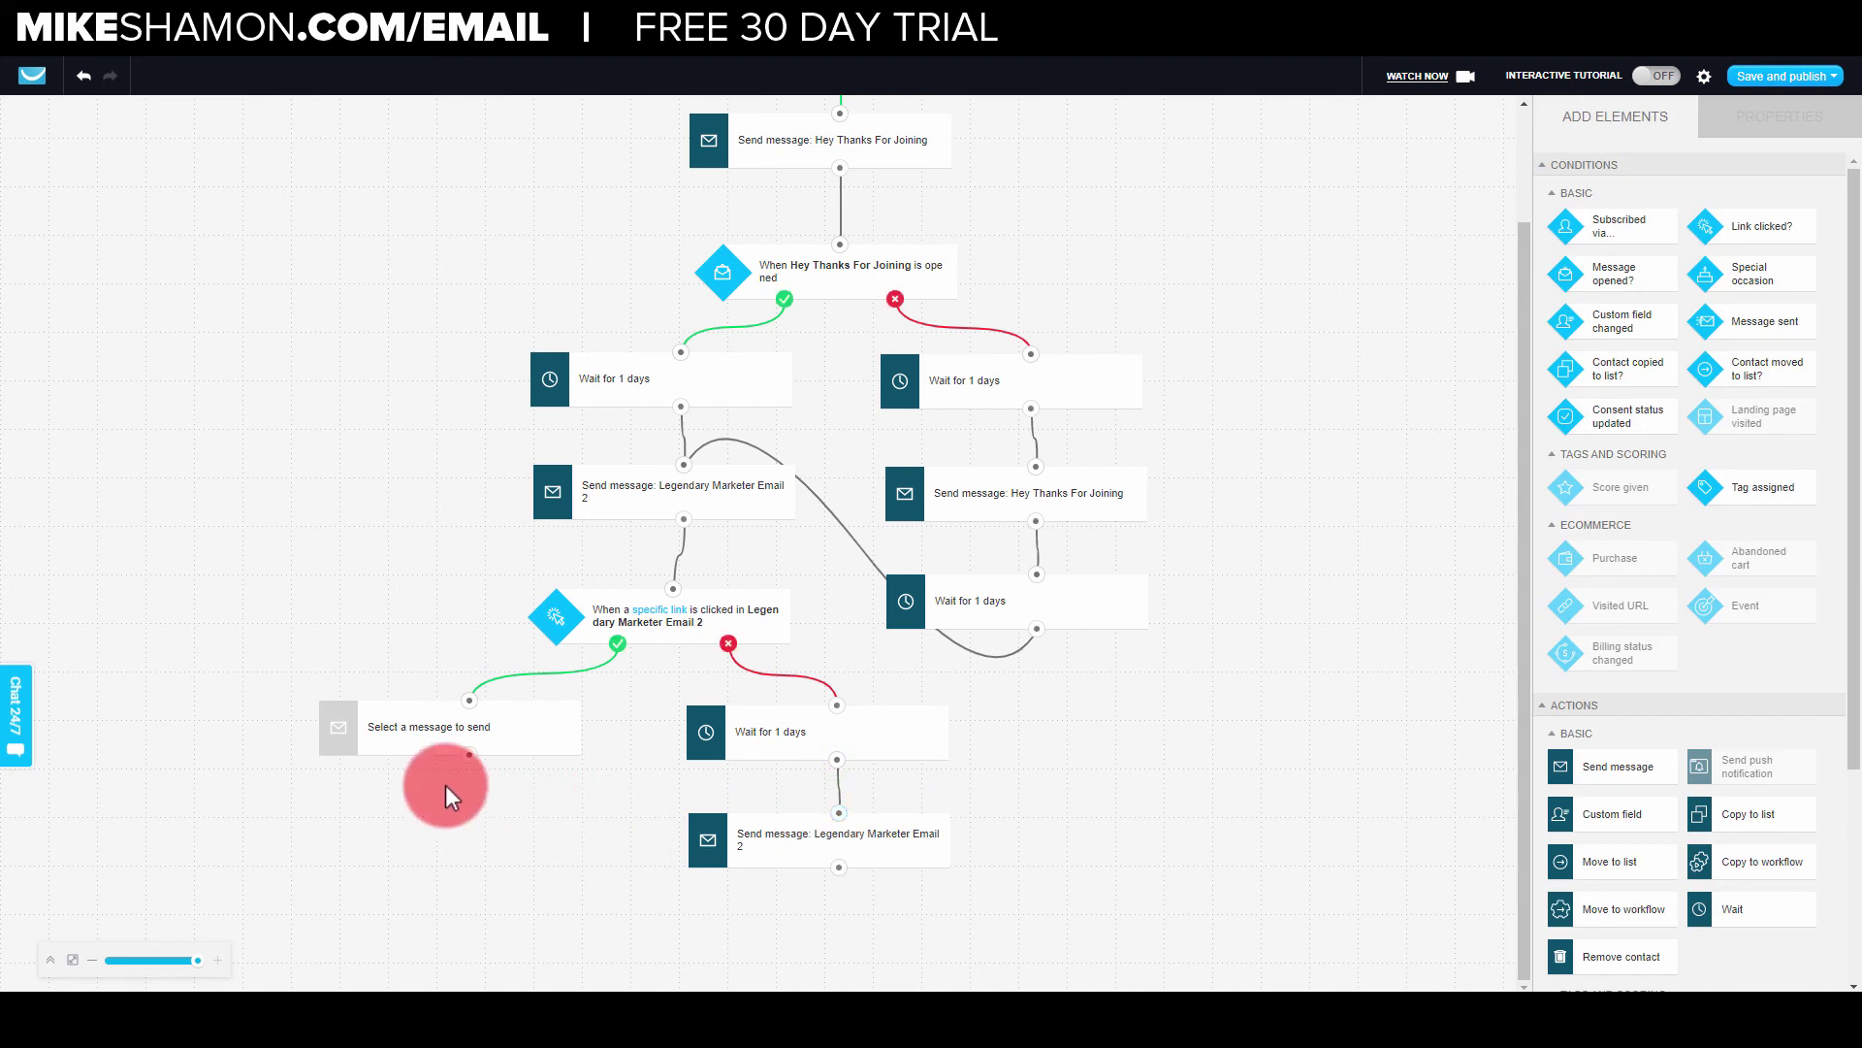
Replace the empty send message action on the link condition's clicked branch with a connected 1-day wait.
click(504, 735)
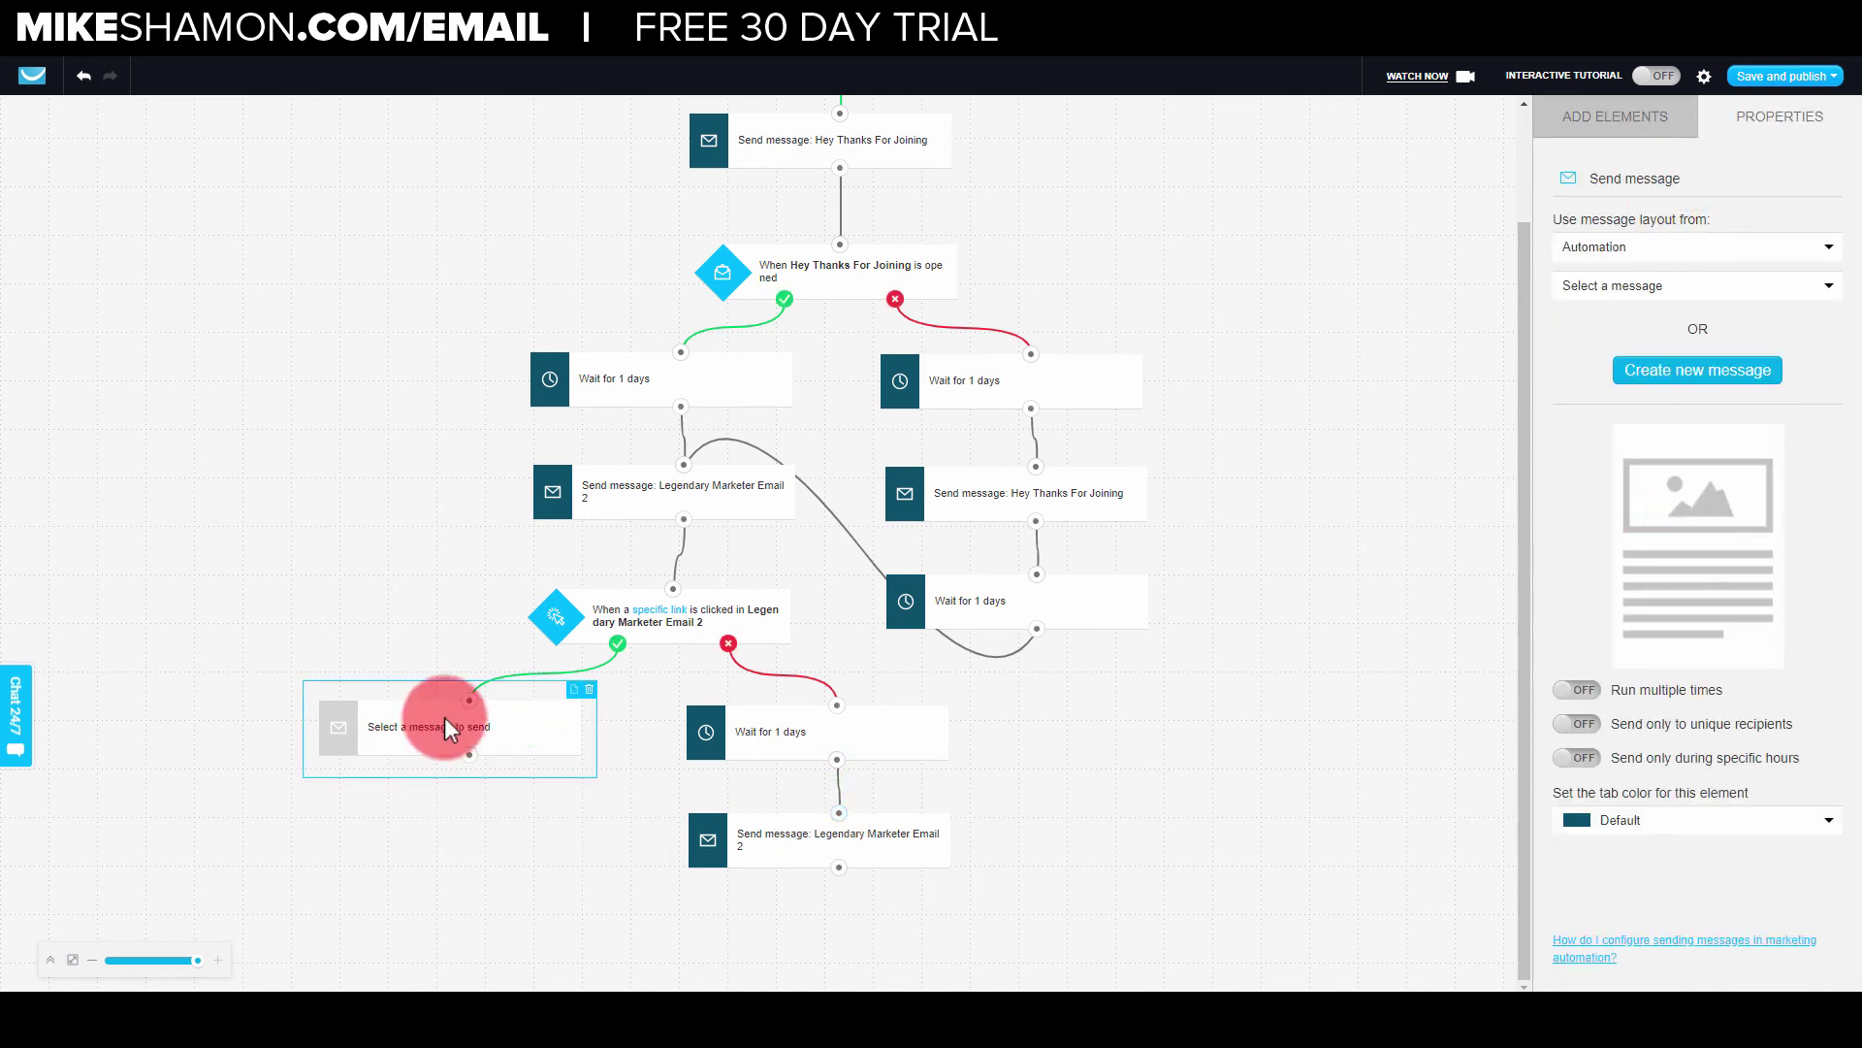
click(589, 690)
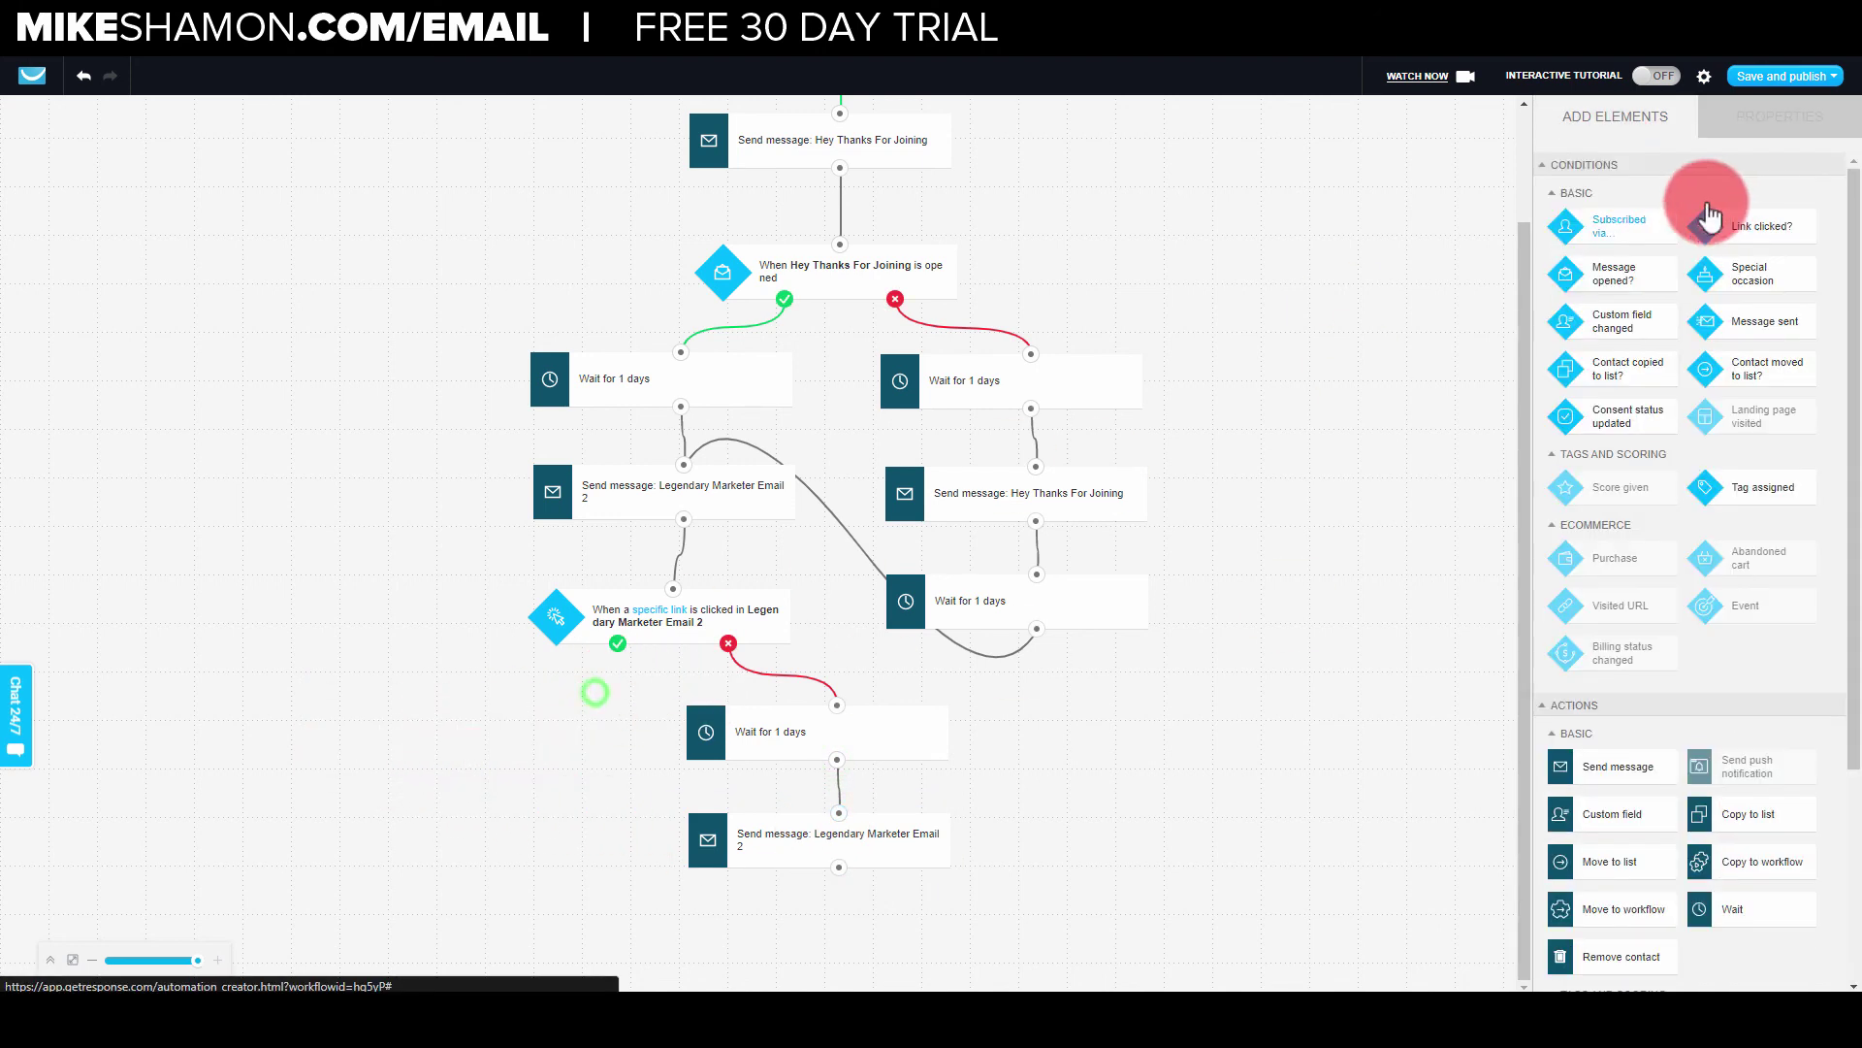
drag(1732, 911, 481, 720)
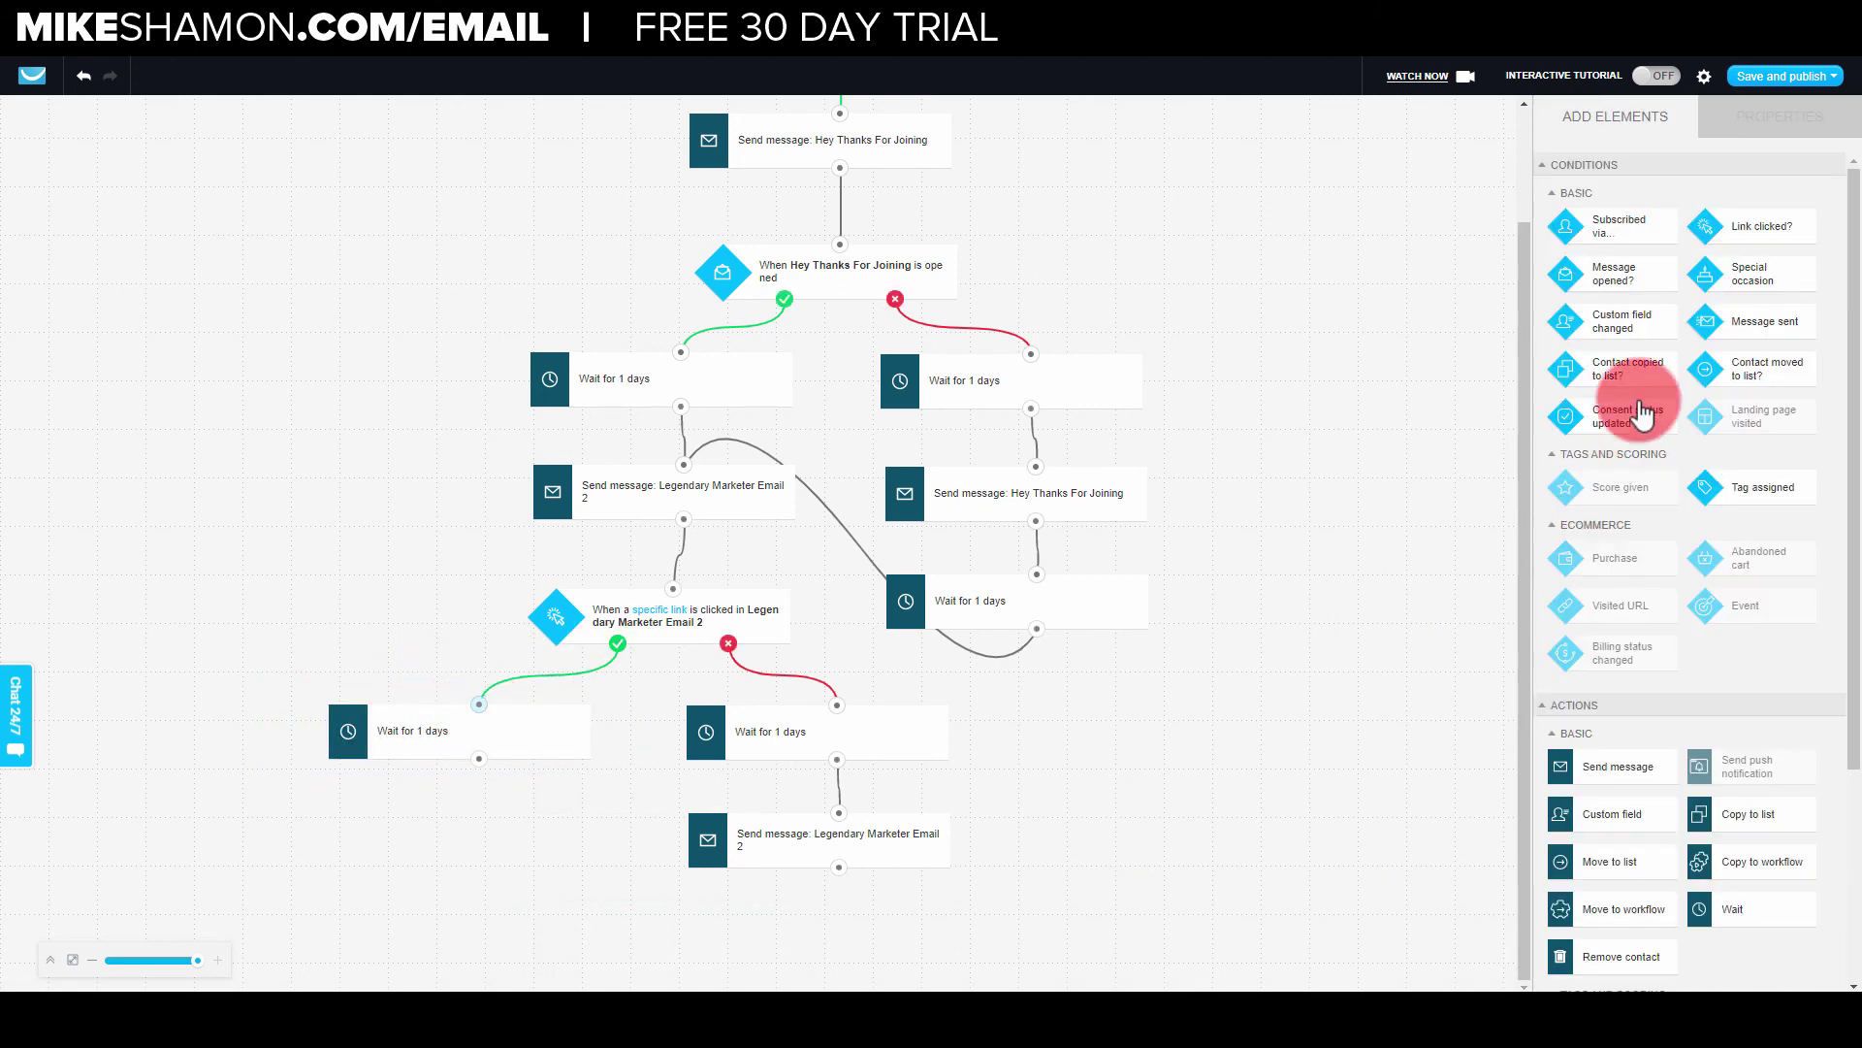
Add a send message action connected below the clicked branch's 1-day wait and make it send Legendary Marketer Email 3.
drag(1613, 756, 434, 824)
drag(479, 758, 486, 762)
drag(446, 832, 453, 822)
click(491, 846)
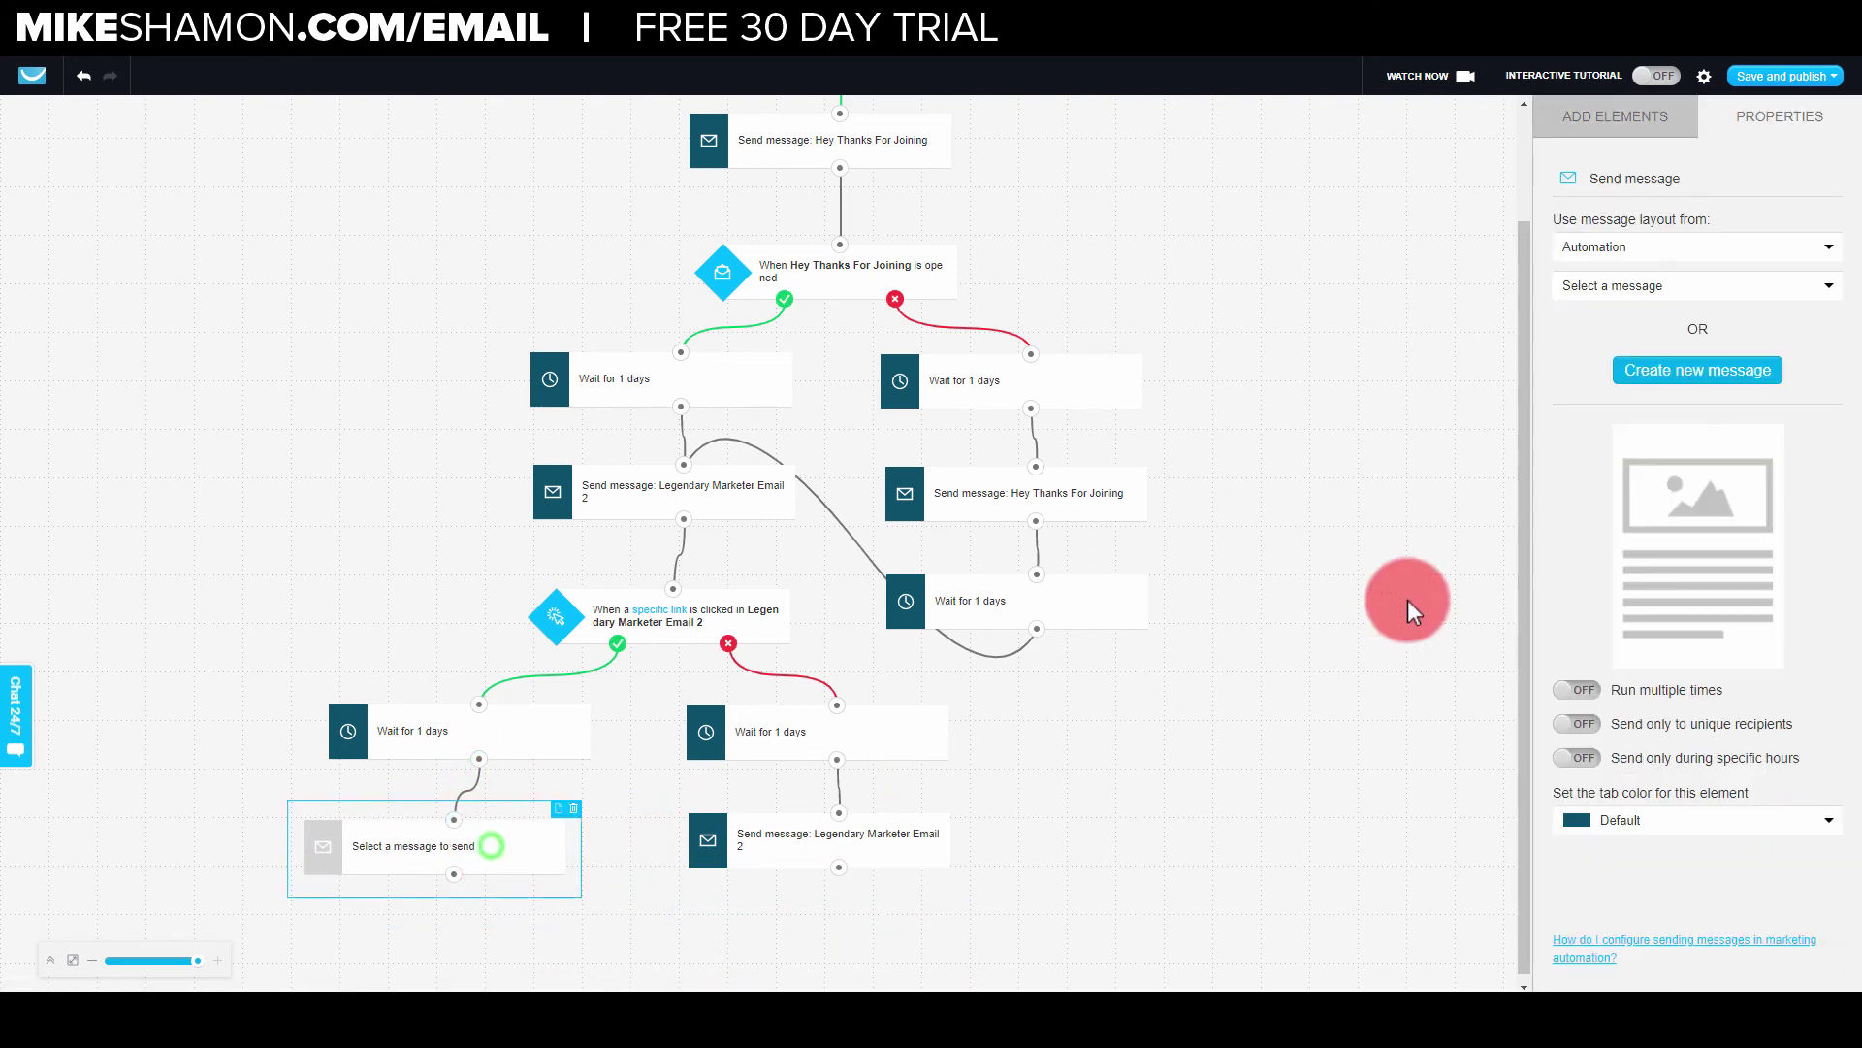
click(1699, 287)
click(1690, 449)
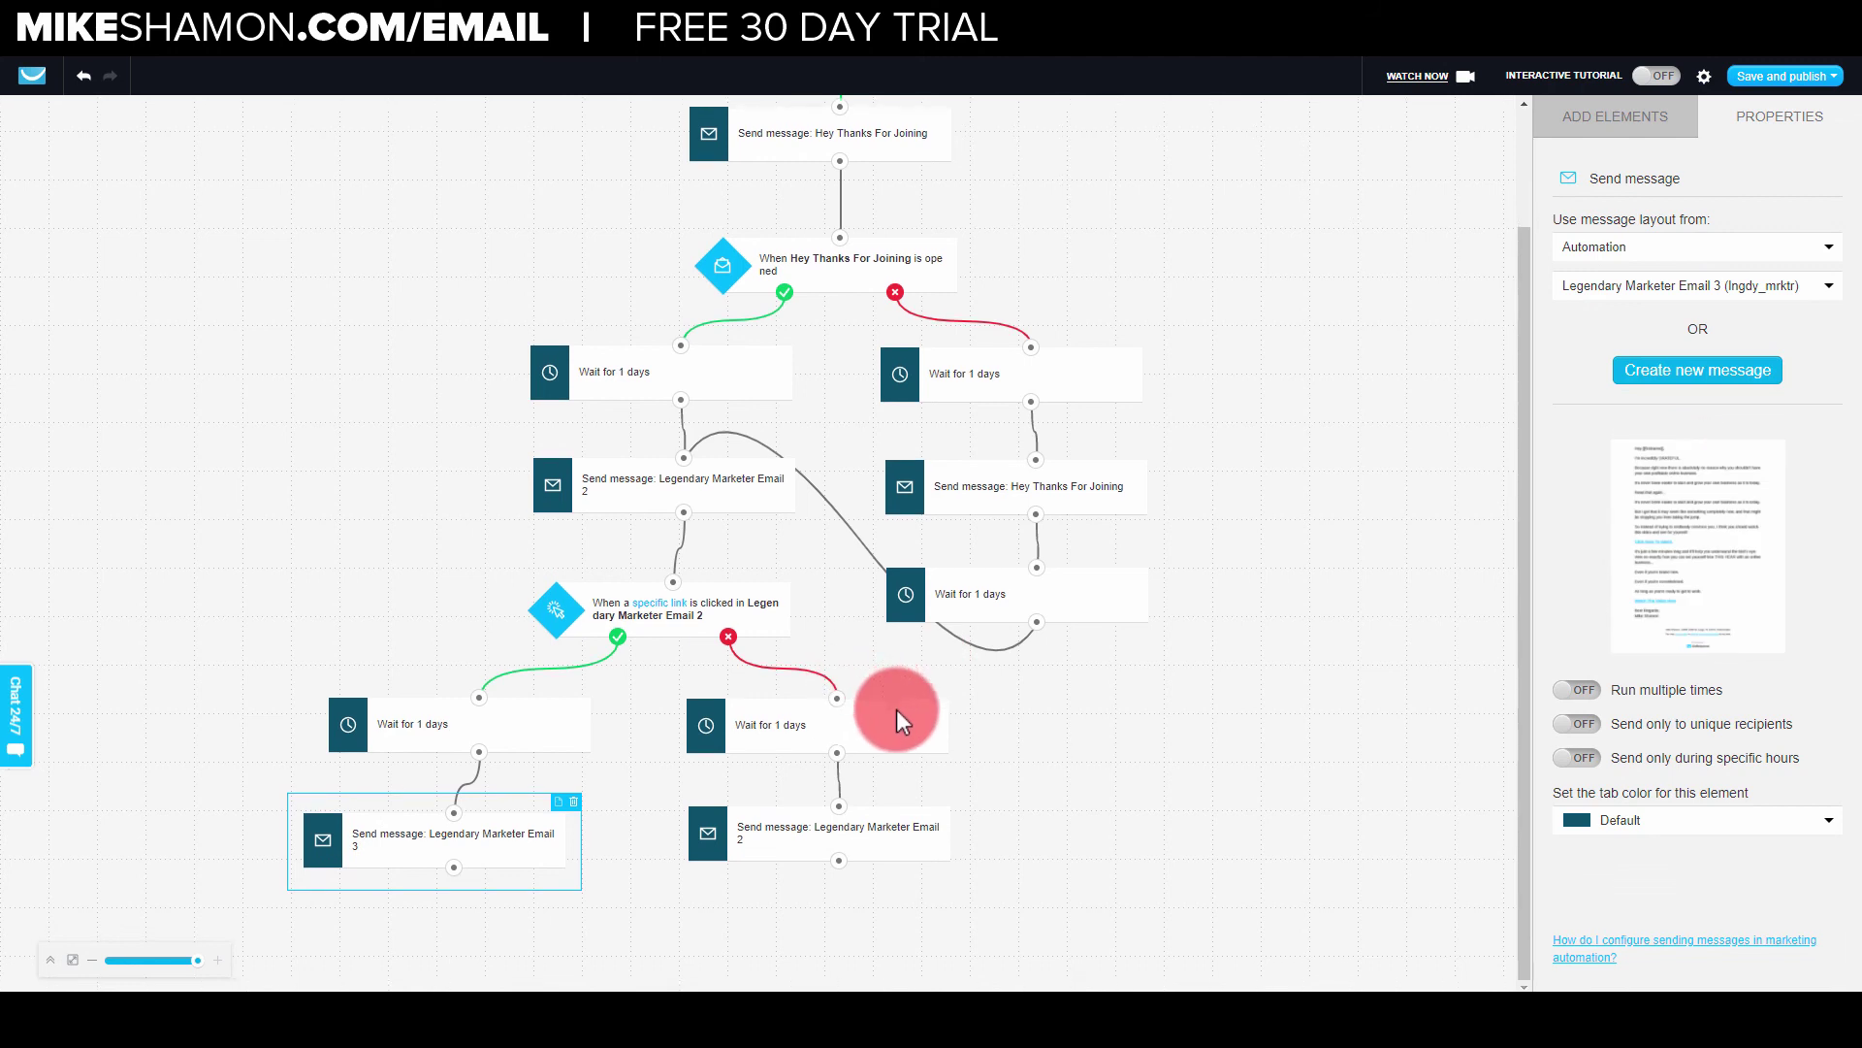
click(871, 849)
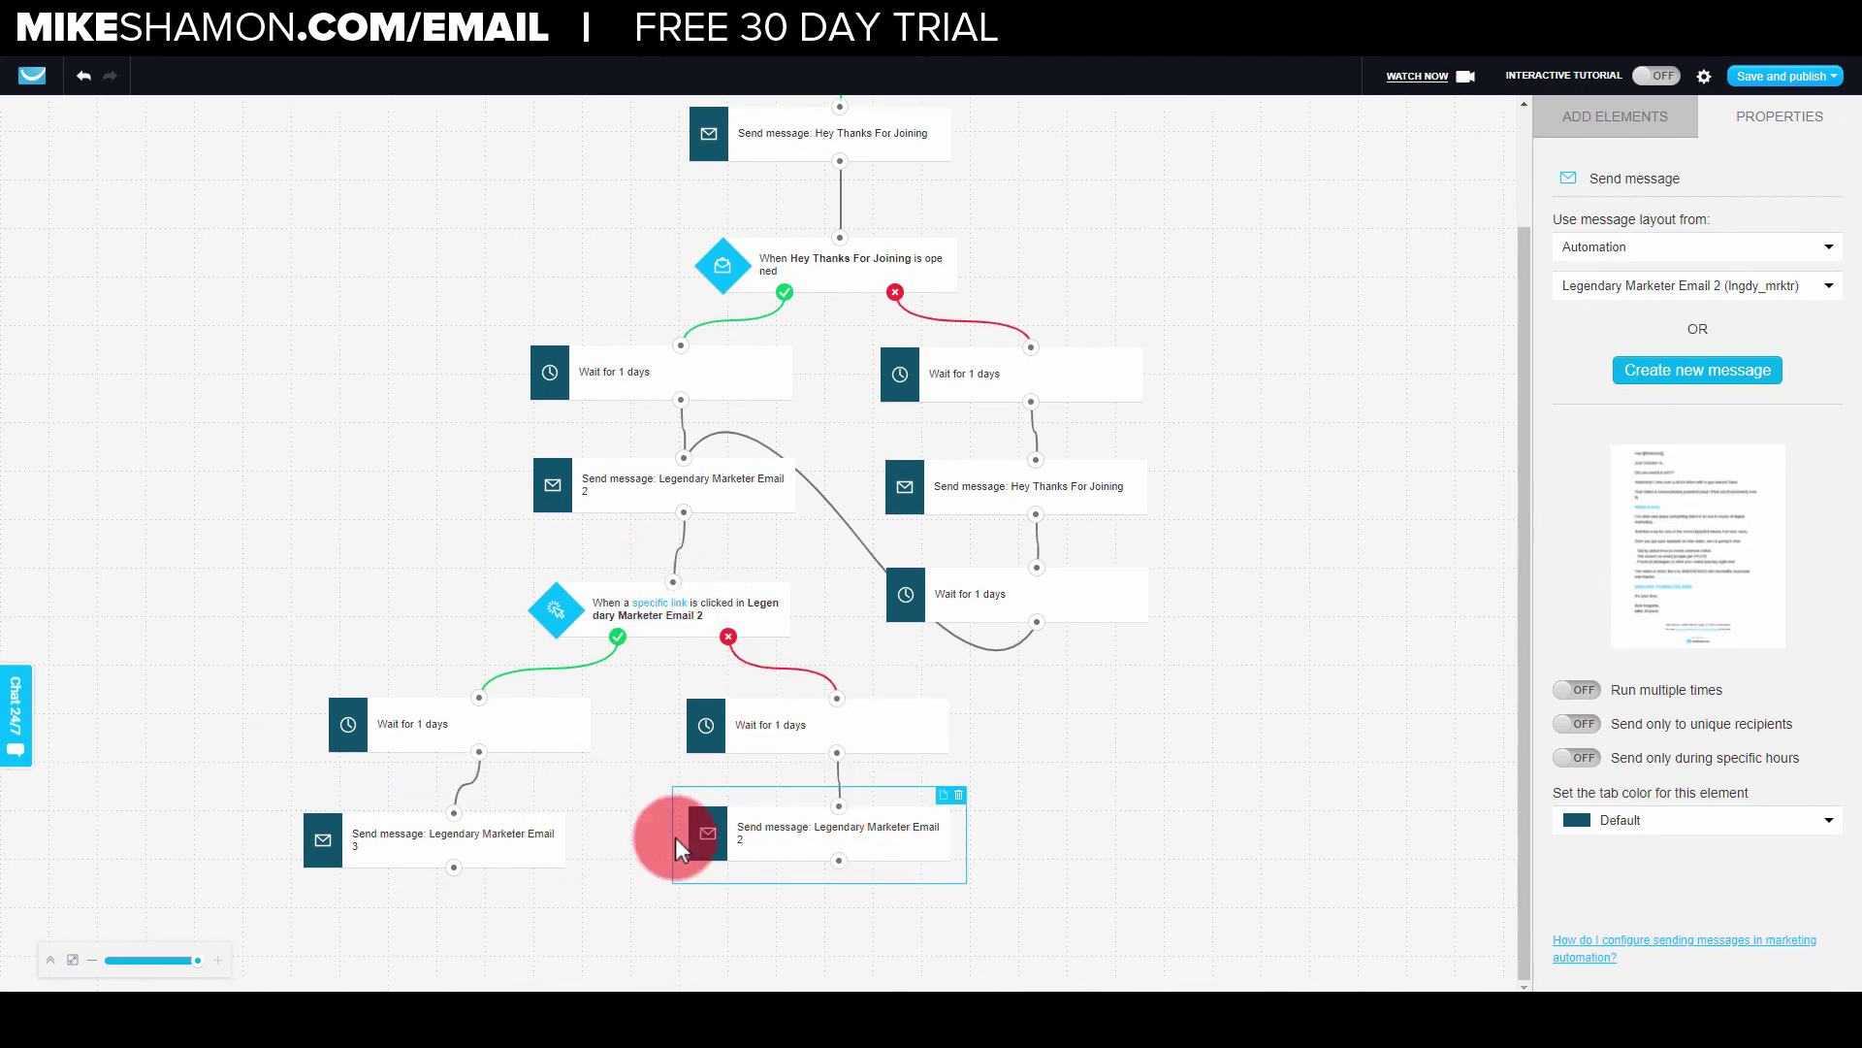
scroll(1505, 551, up, 3)
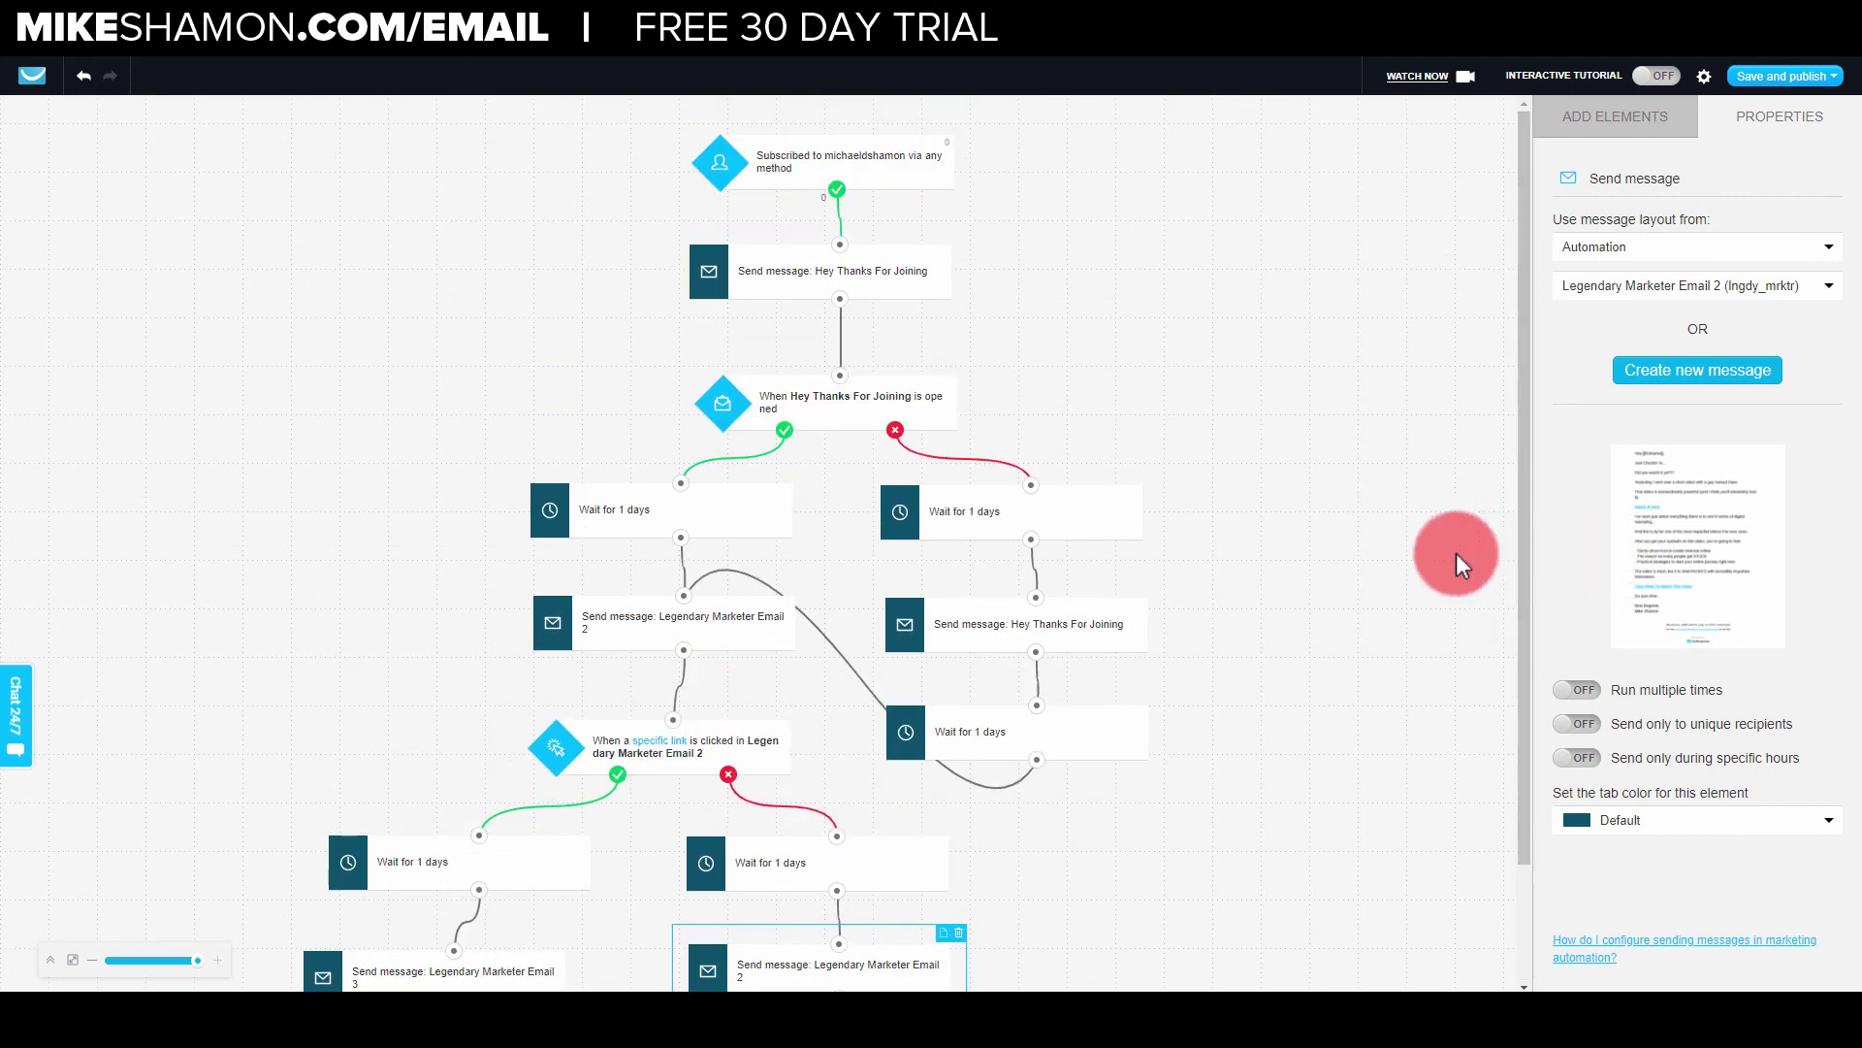
drag(1522, 364, 1505, 464)
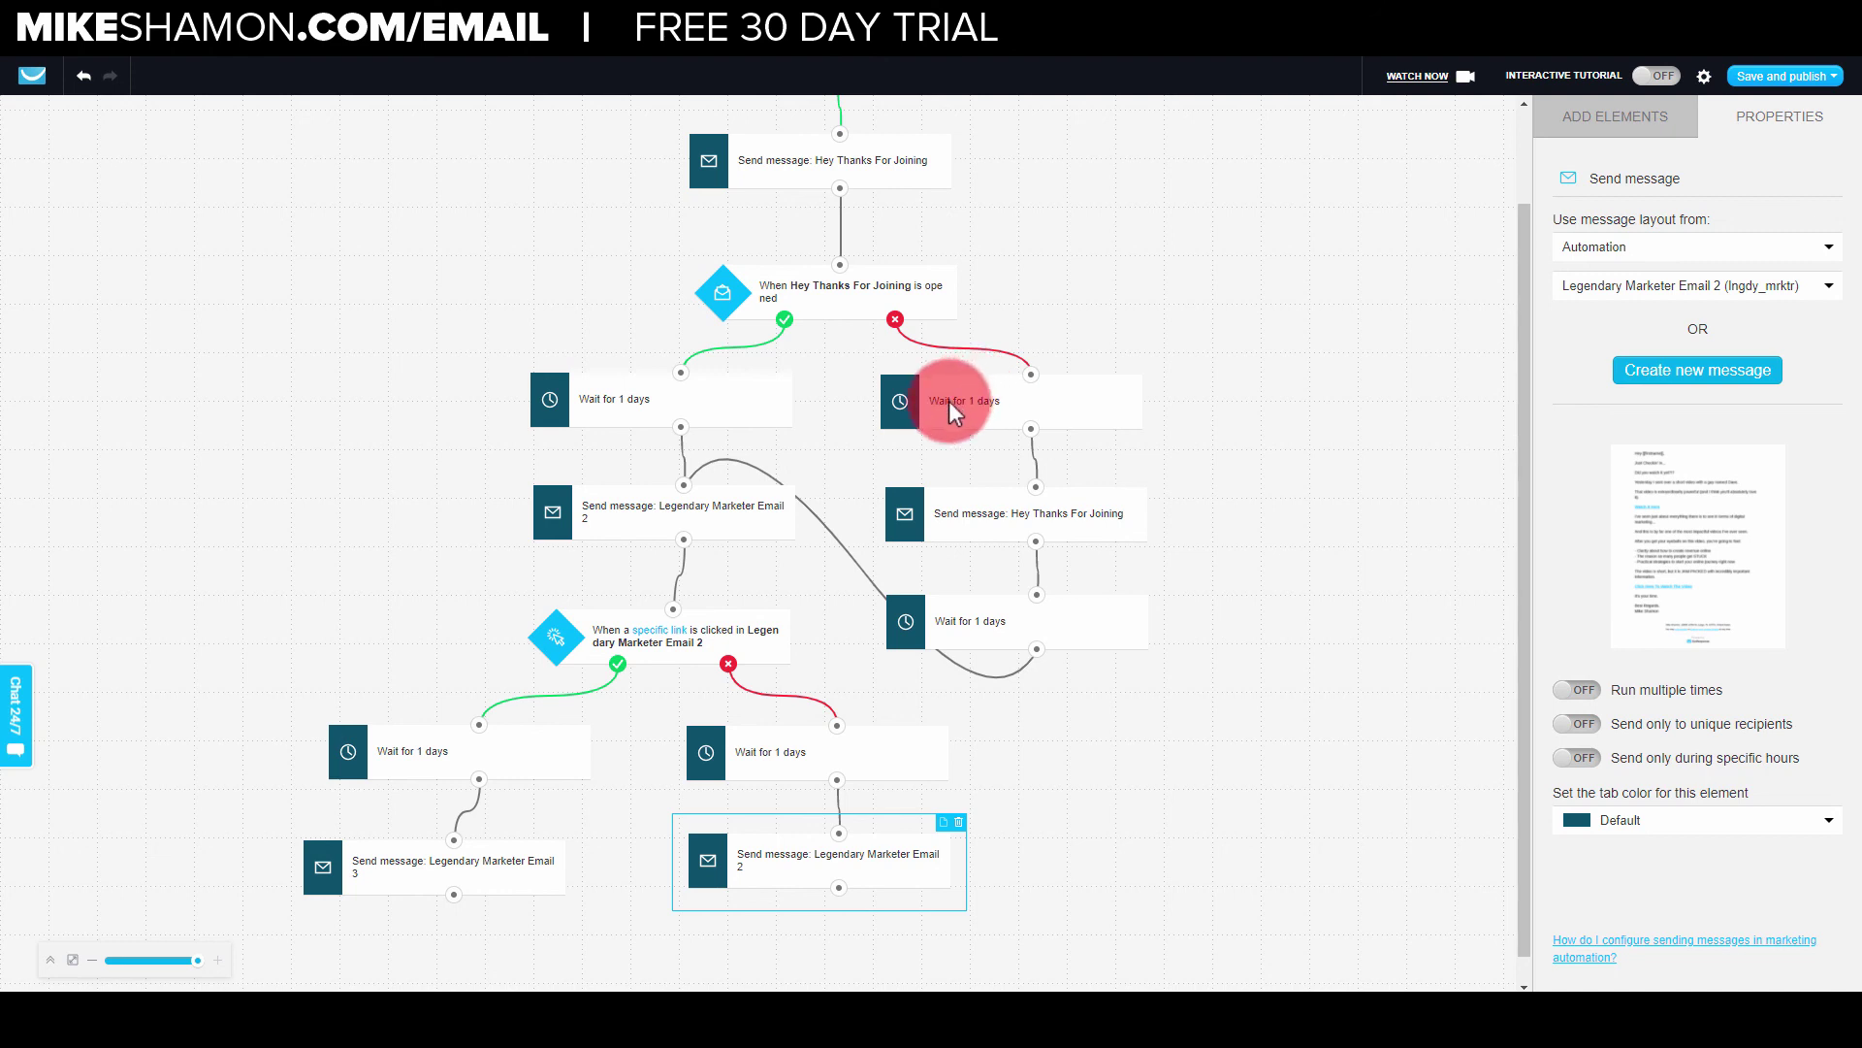
Check the options for saving and publishing the workflow and bring back the list of elements to add.
click(1806, 76)
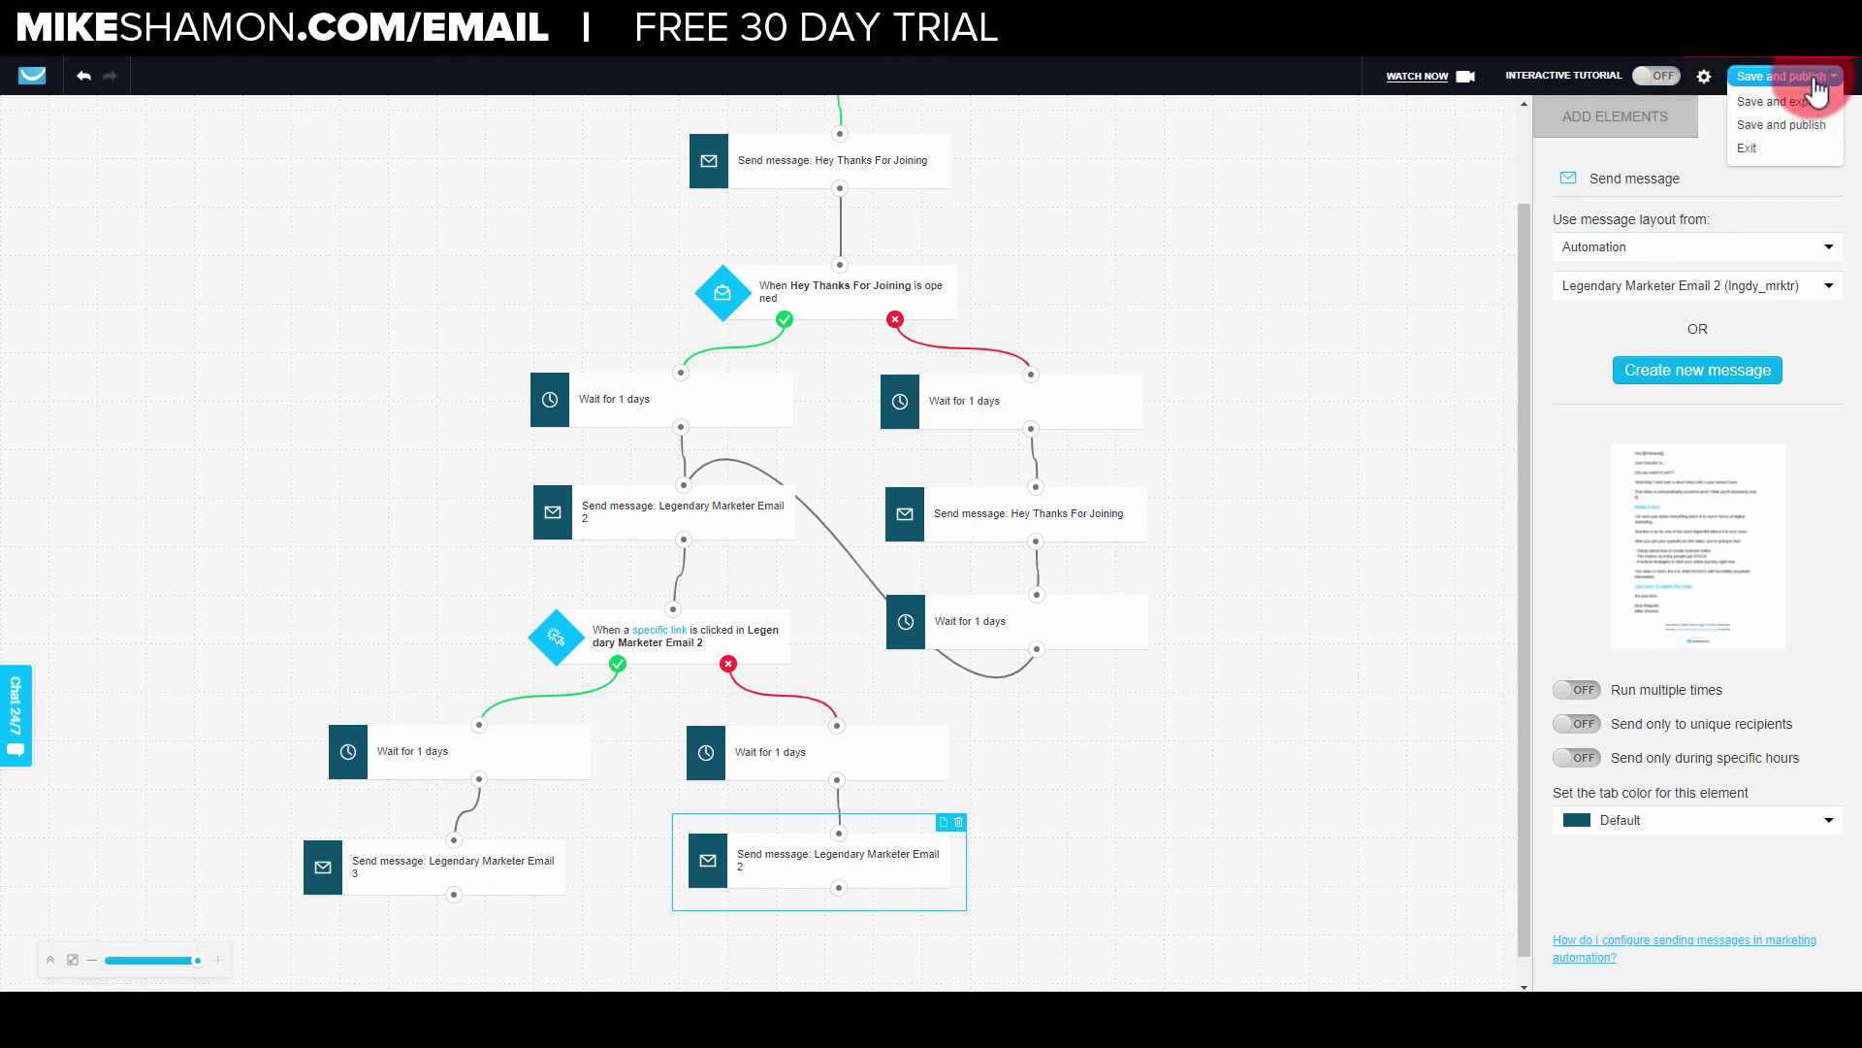
click(1801, 127)
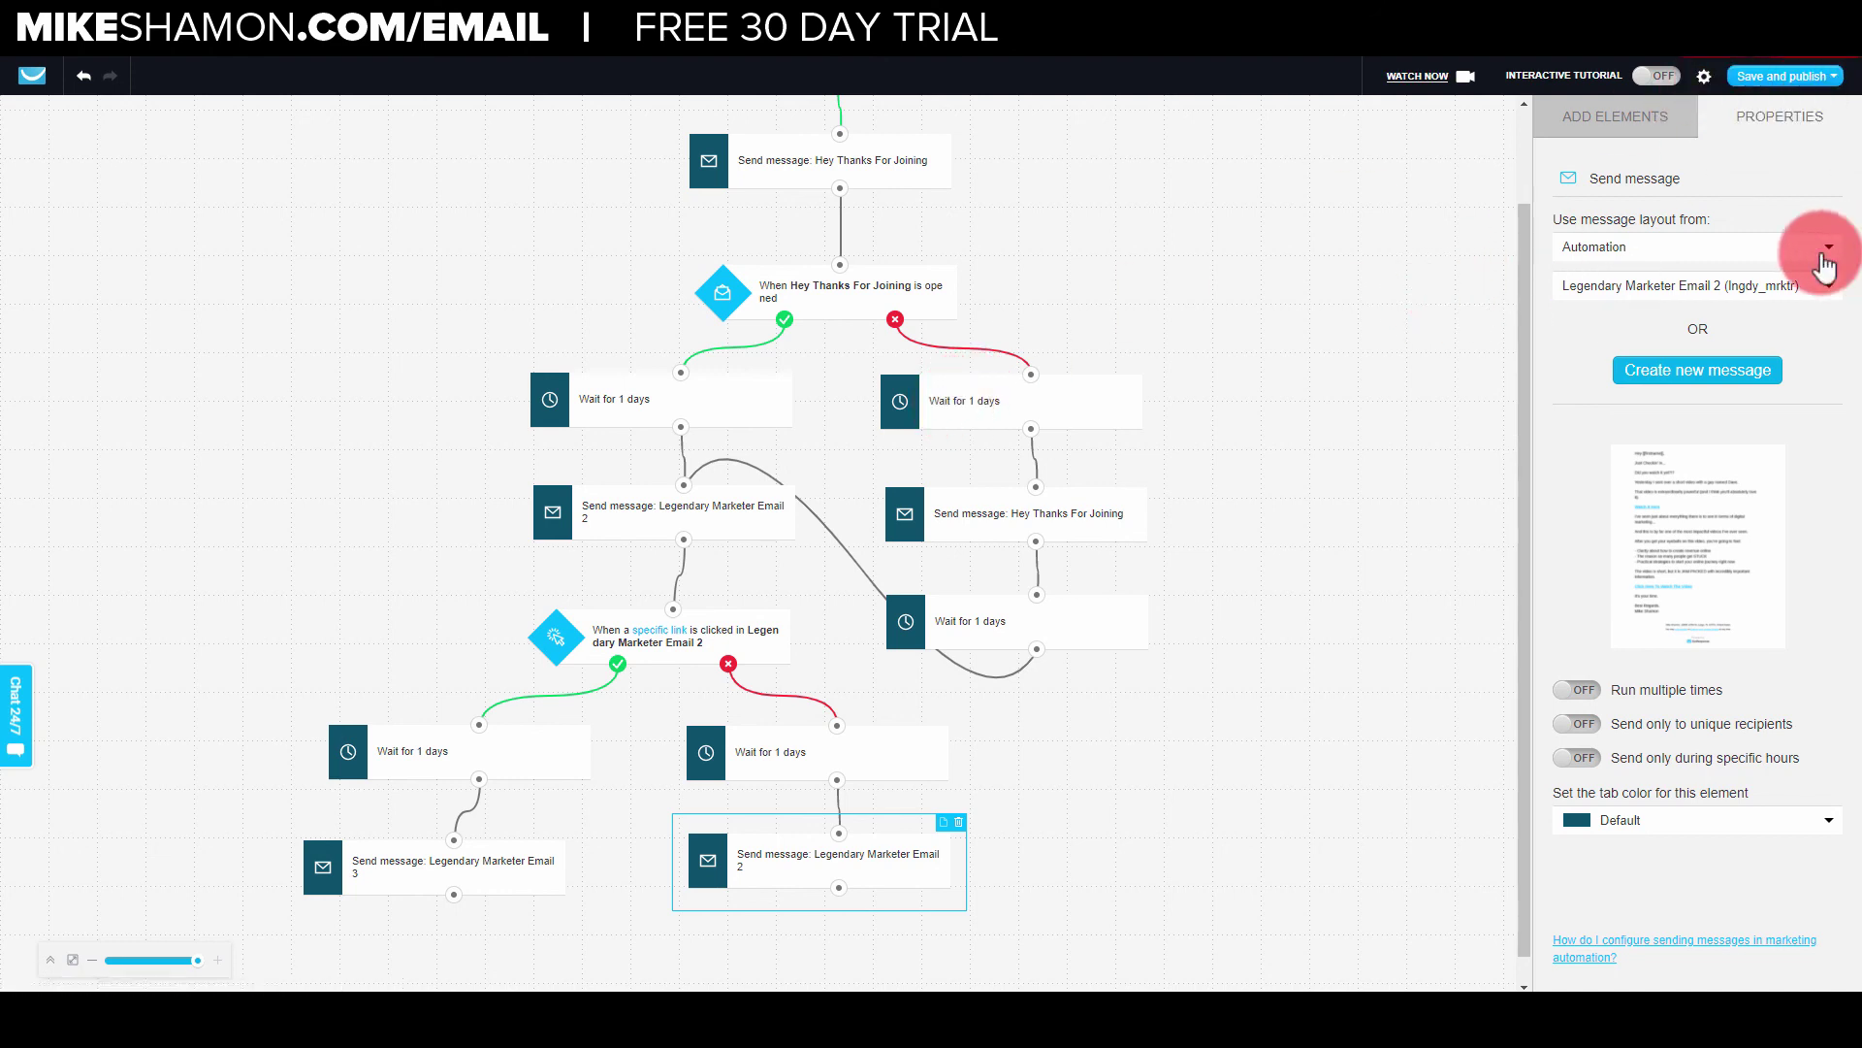
click(1662, 129)
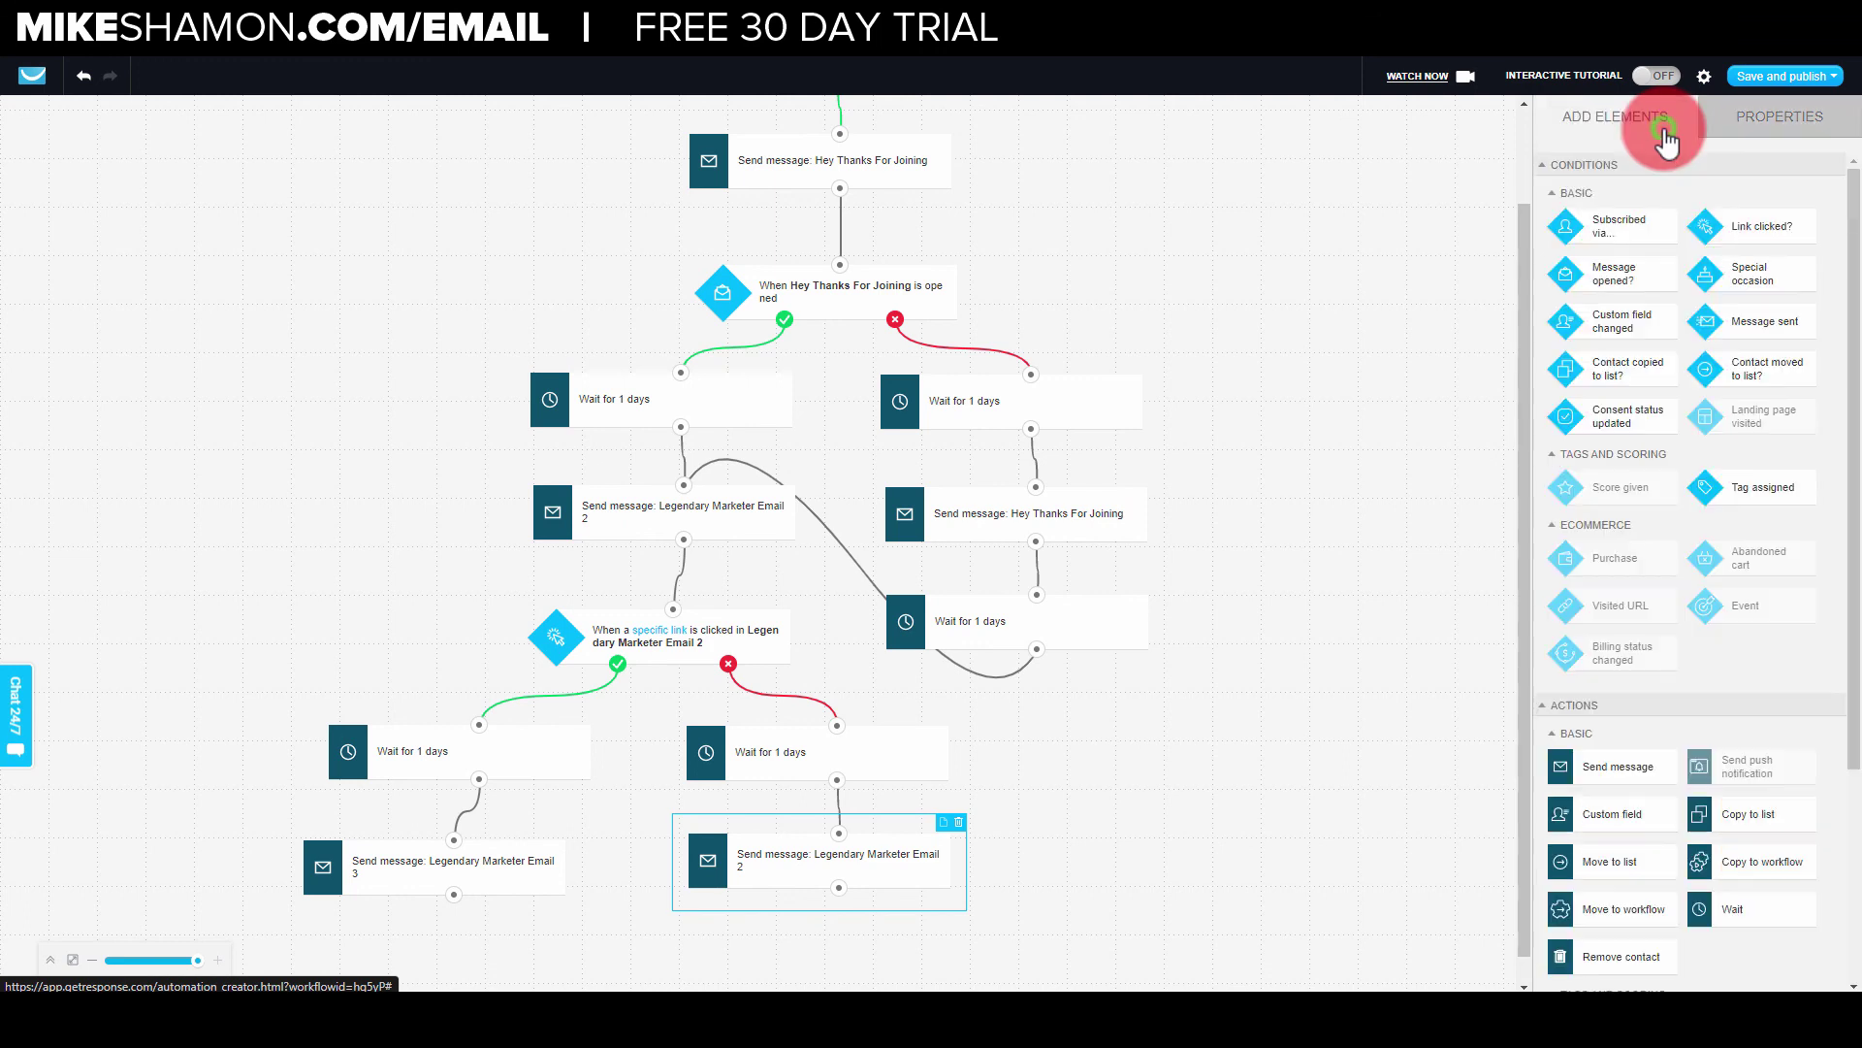